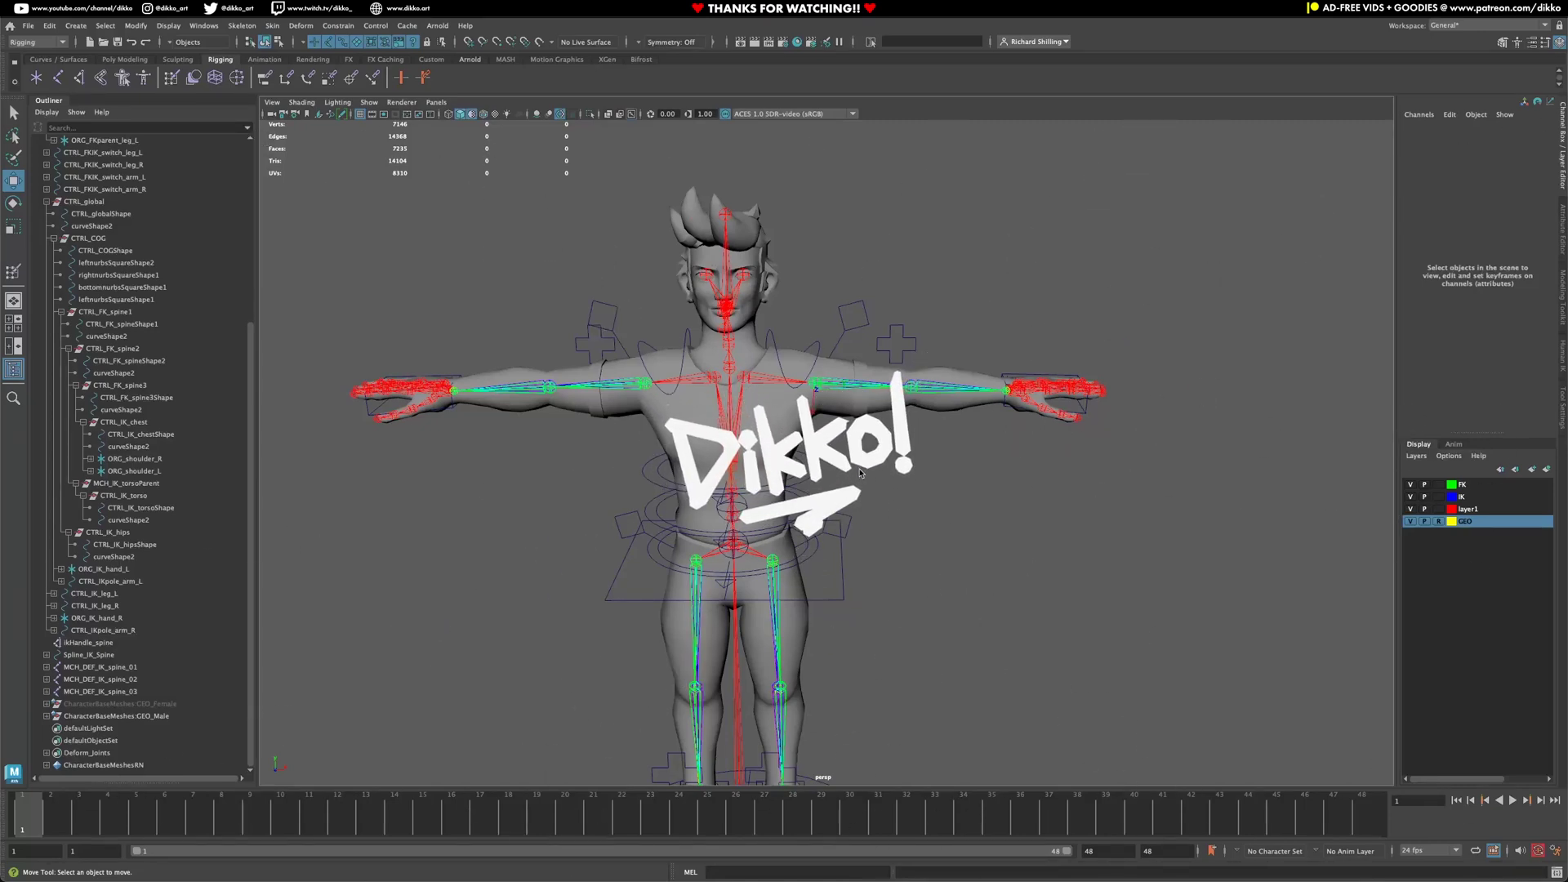
Try a small rotation of the CTRL_shoulder_L control and select the left hand IK control
click(822, 350)
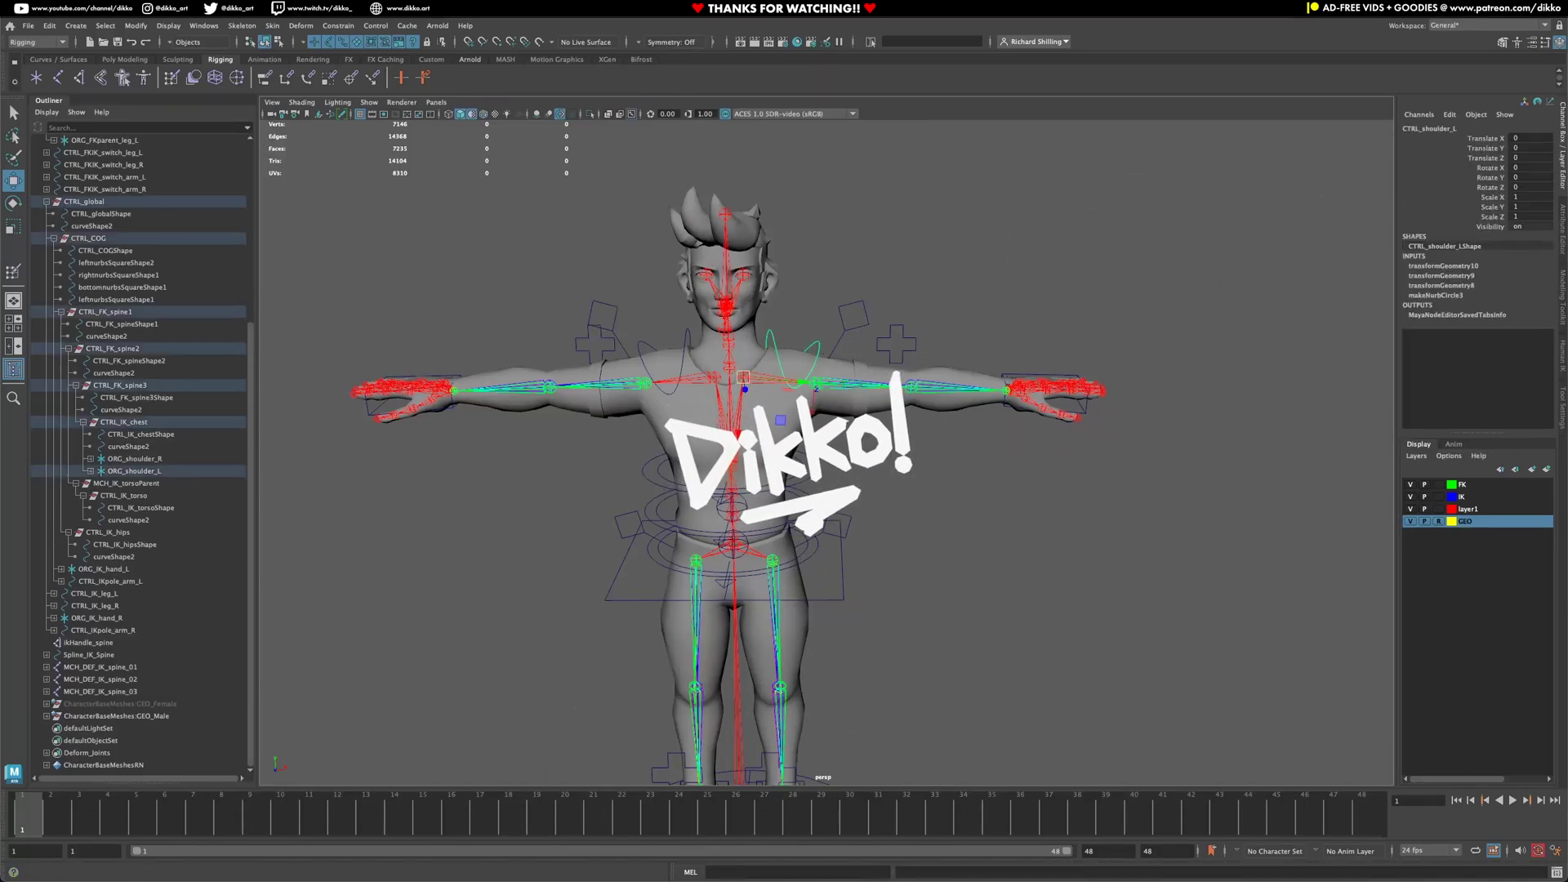
click(13, 203)
drag(771, 344, 782, 335)
click(1066, 409)
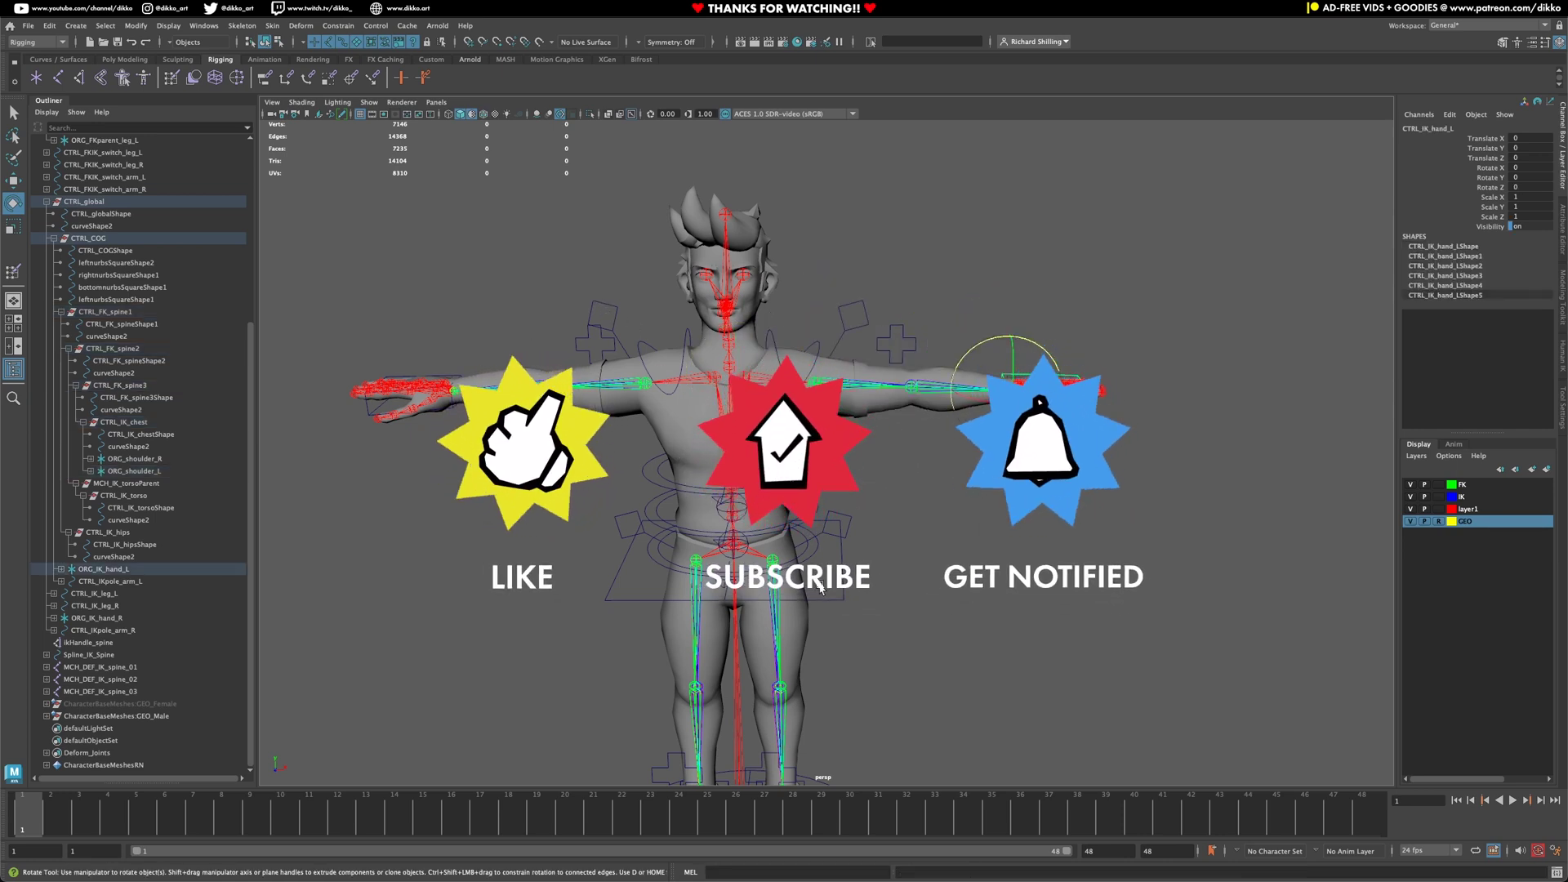
Test-move the CTRL_COG control to check how the arms and legs follow, and undo the move
click(89, 238)
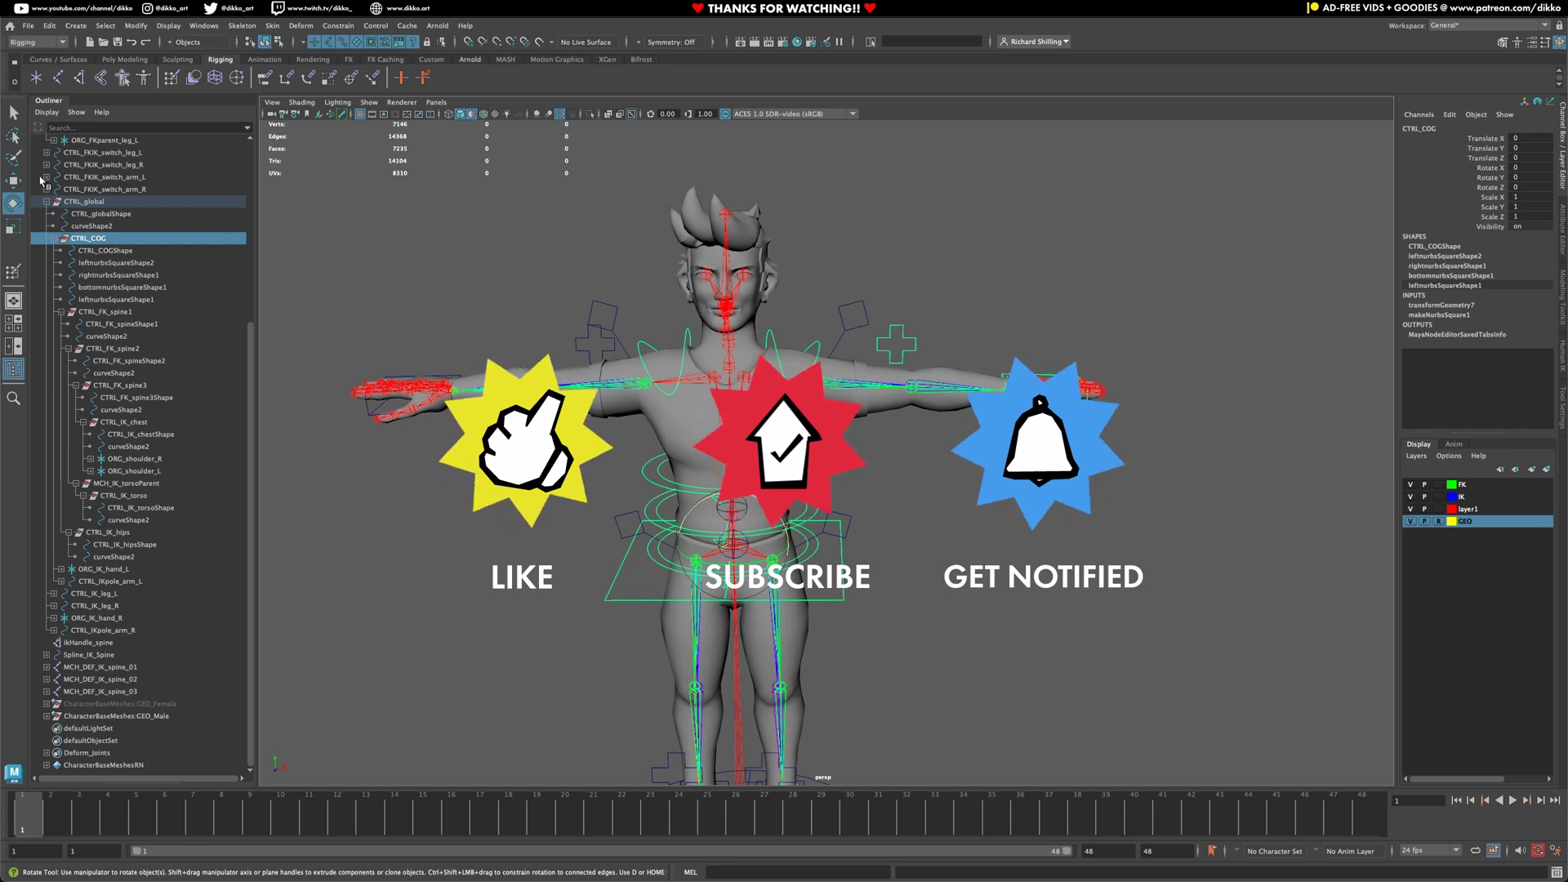
click(13, 180)
drag(768, 564, 633, 402)
key(ctrl+z)
key(ctrl+z)
key(ctrl+z)
key(ctrl+z)
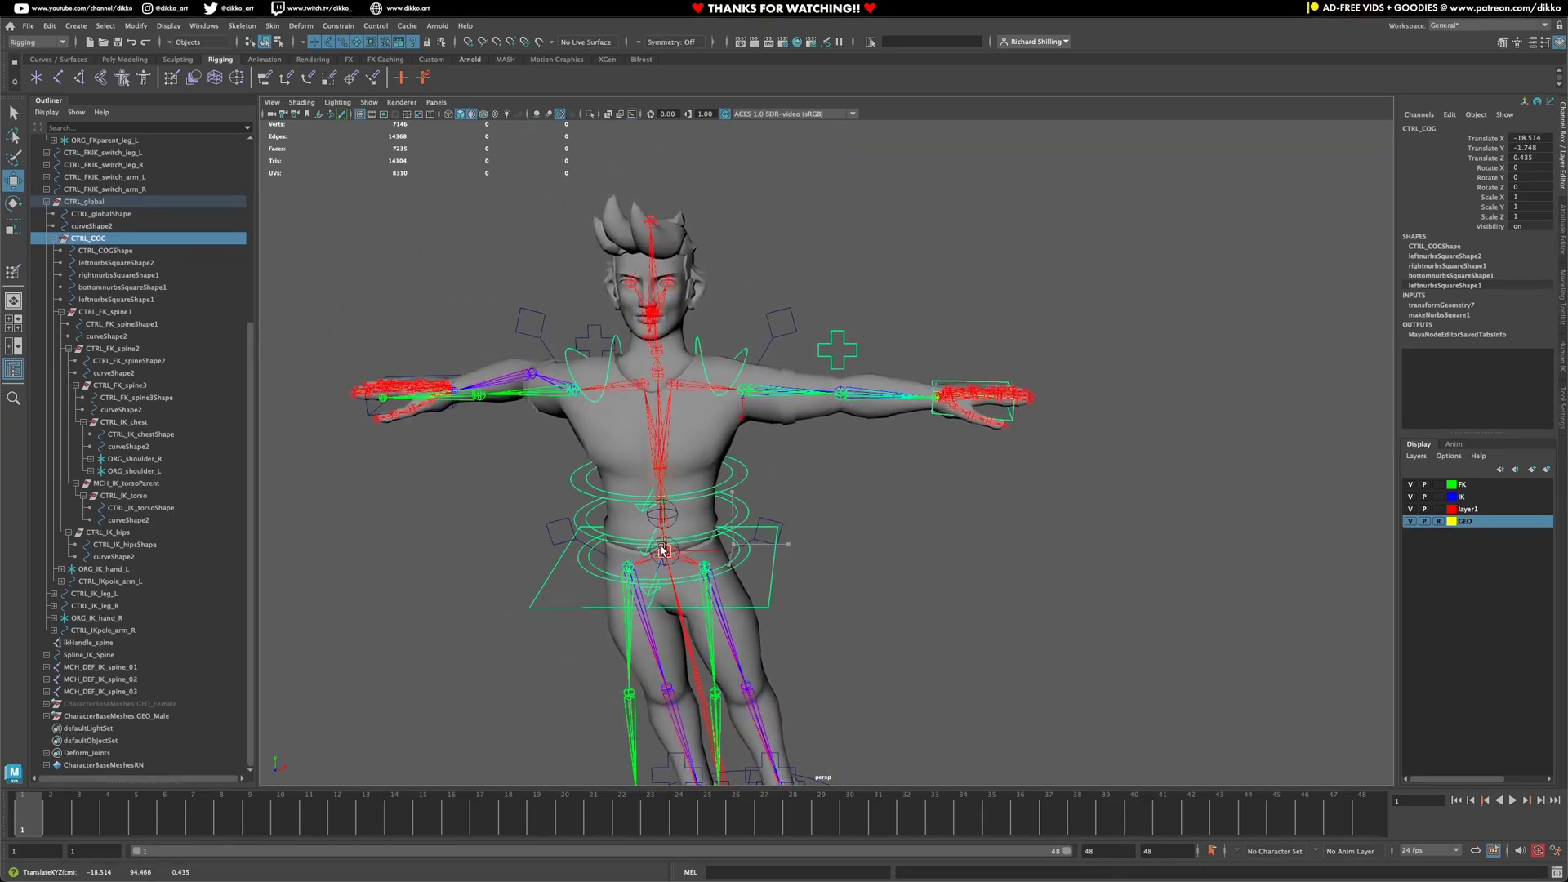
Collapse the CTRL_COG hierarchy and turn off the display of shape nodes in the Outliner
click(54, 239)
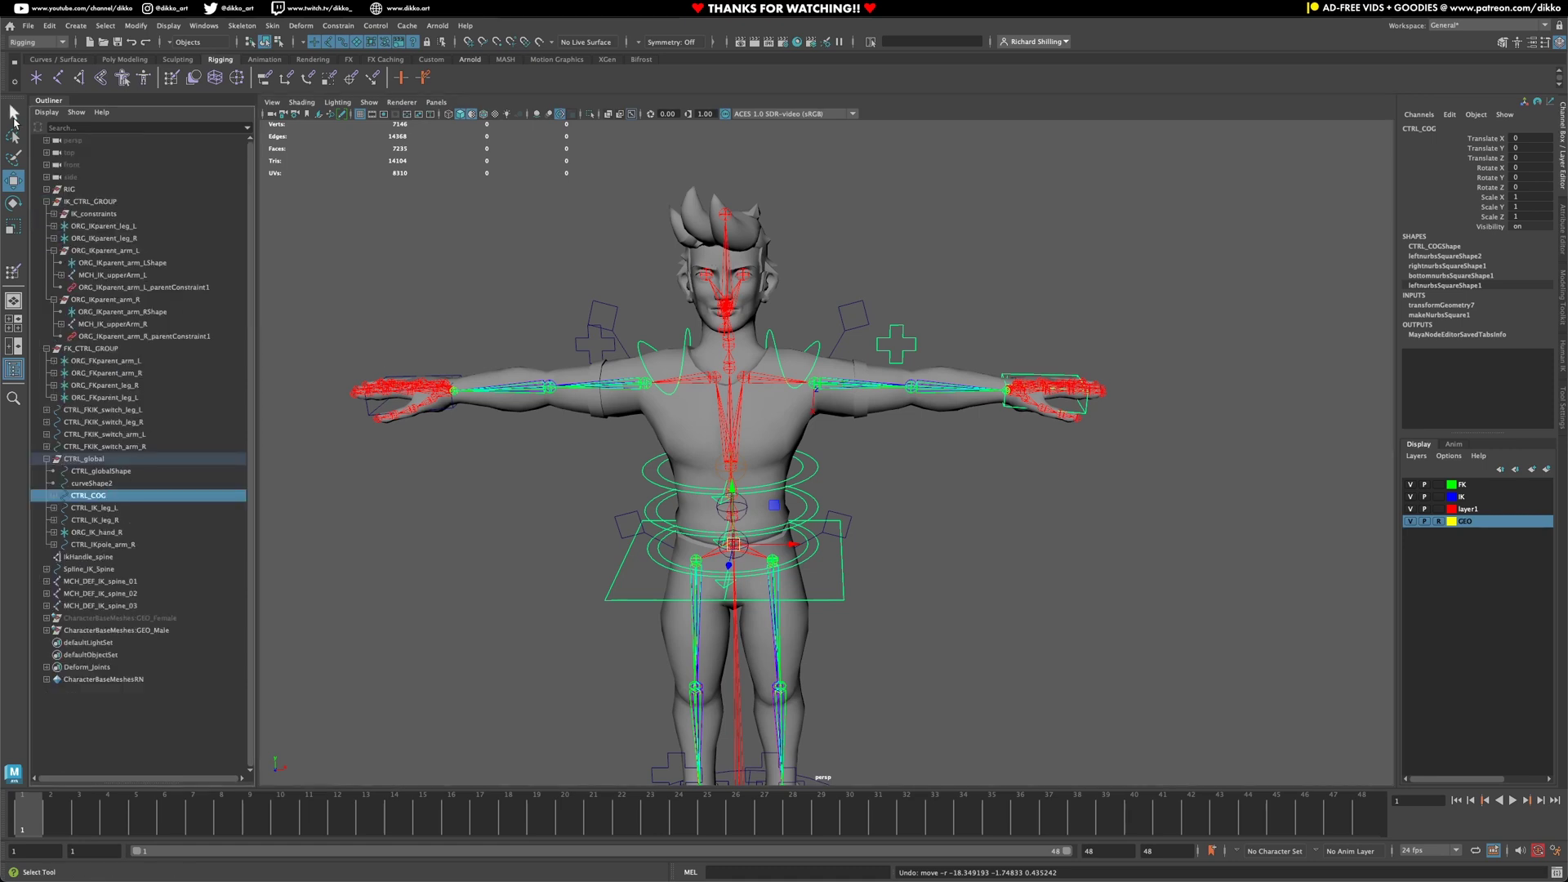
click(47, 112)
click(78, 145)
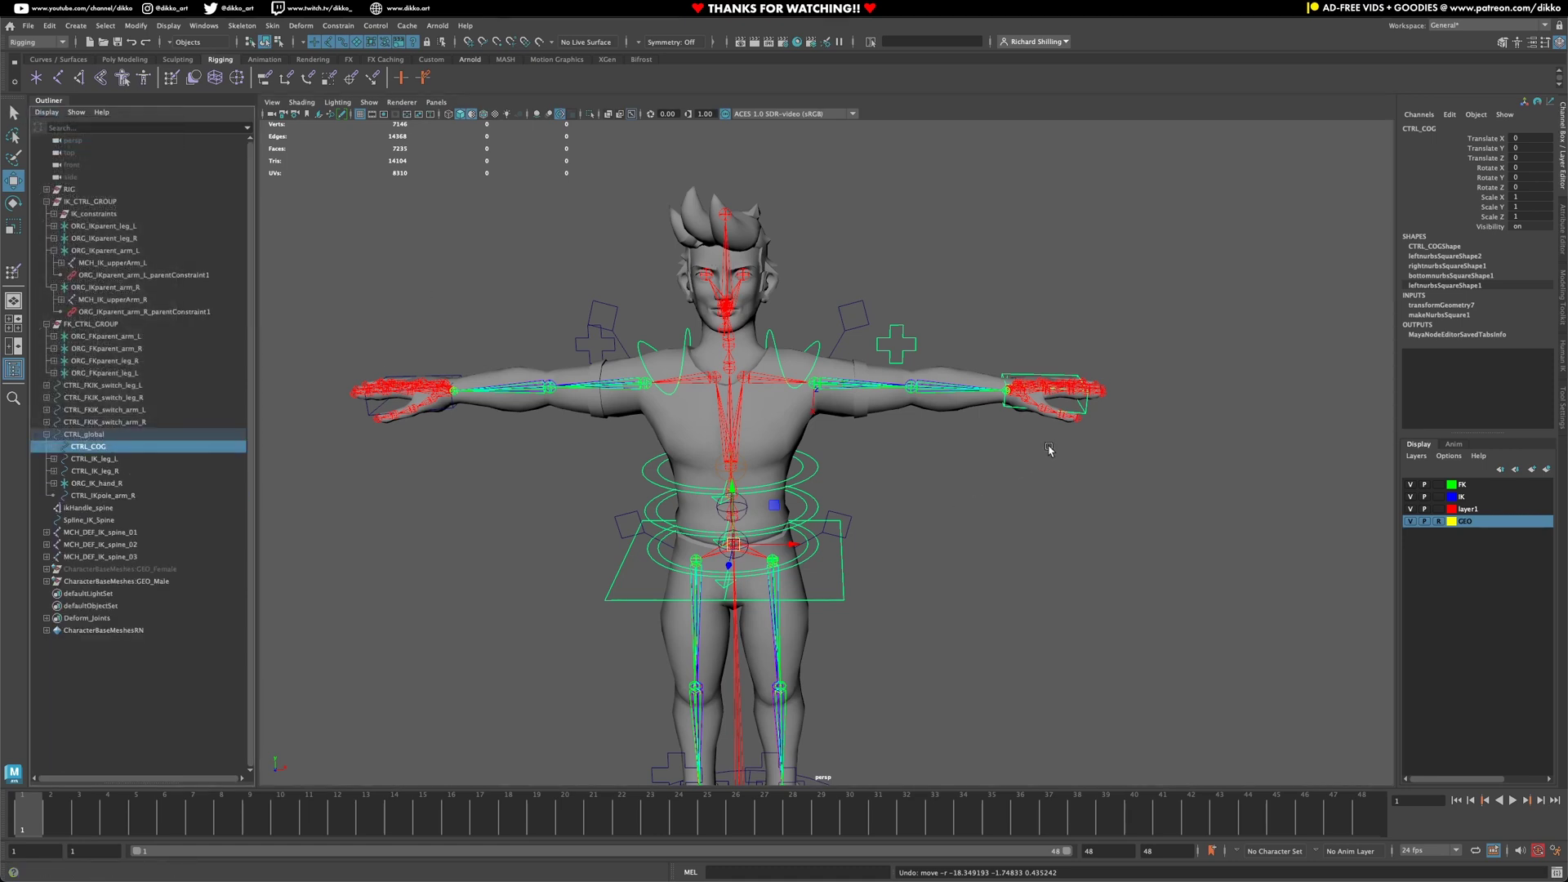
Reparent ORG_IK_hand_L and CTRL_IKpole_arm_L from CTRL_COG directly to CTRL_global
click(1086, 411)
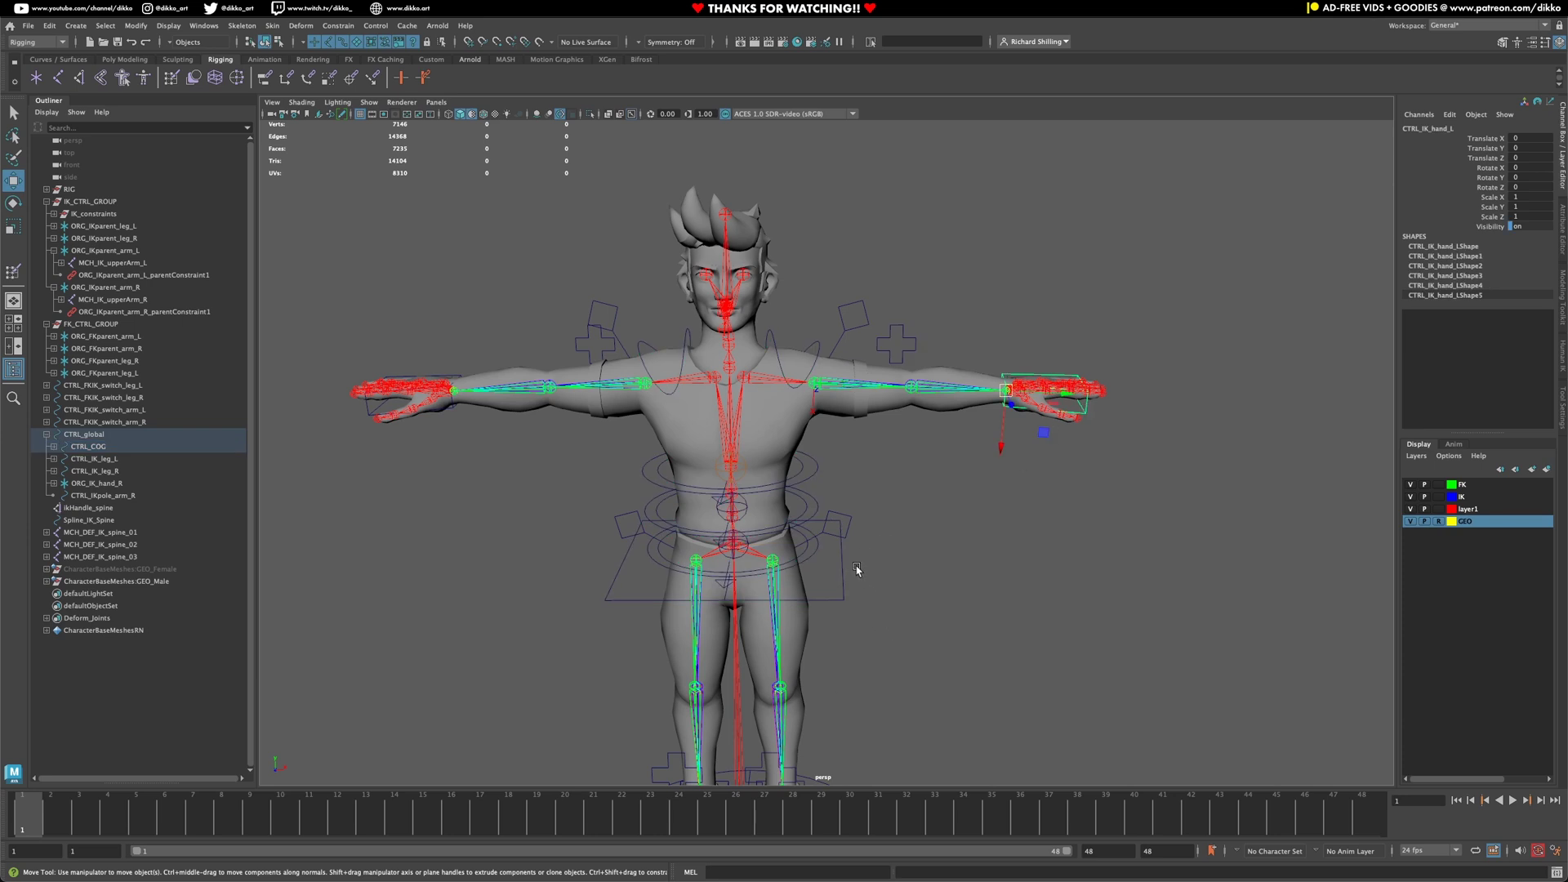
click(809, 484)
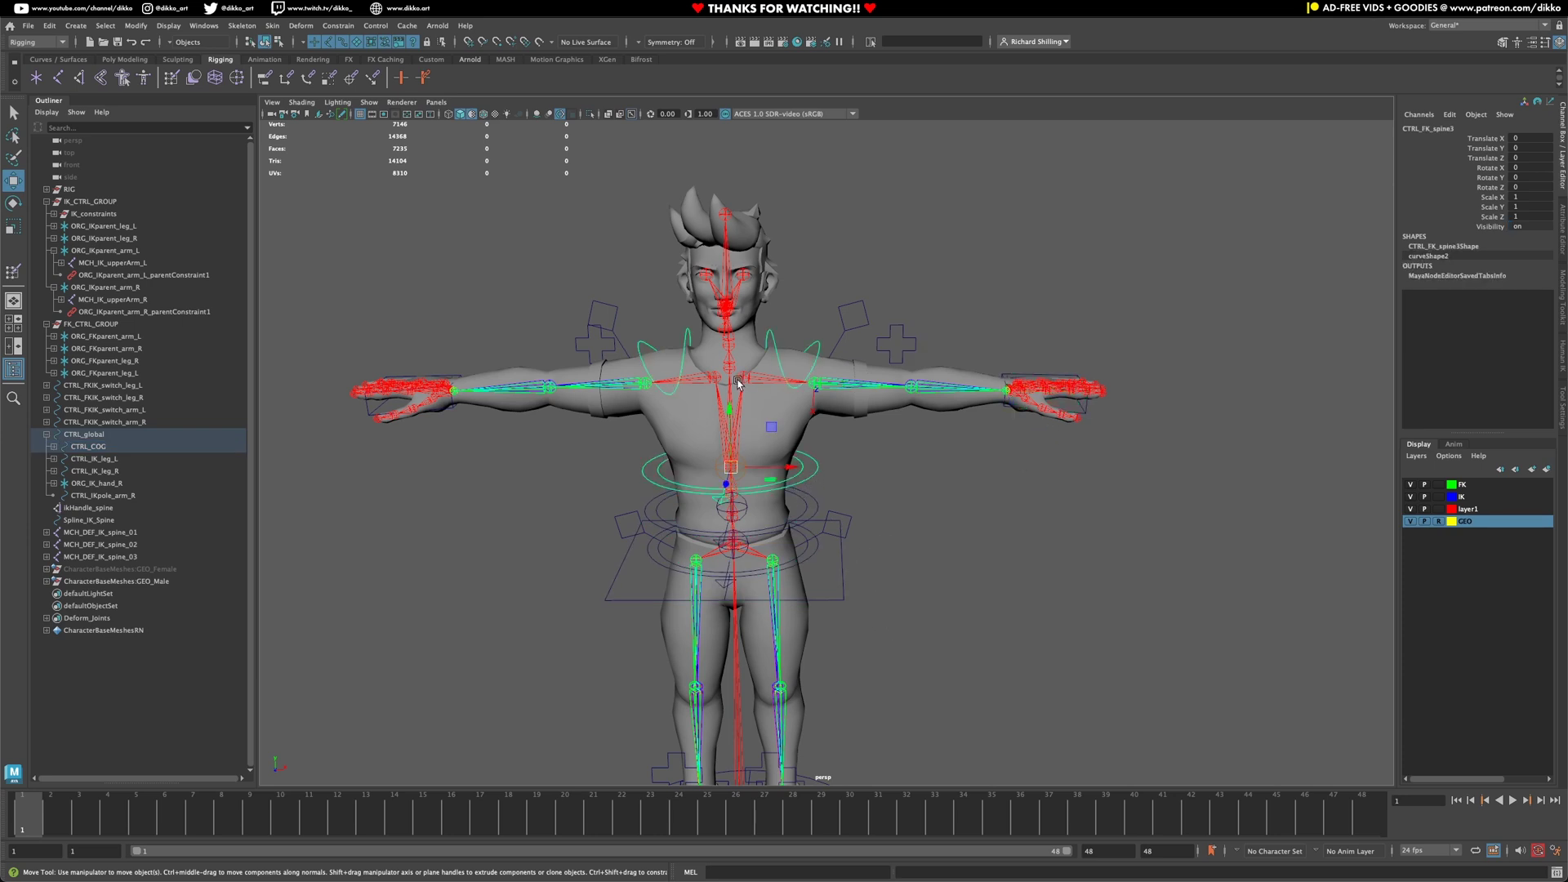
click(1084, 412)
click(870, 340)
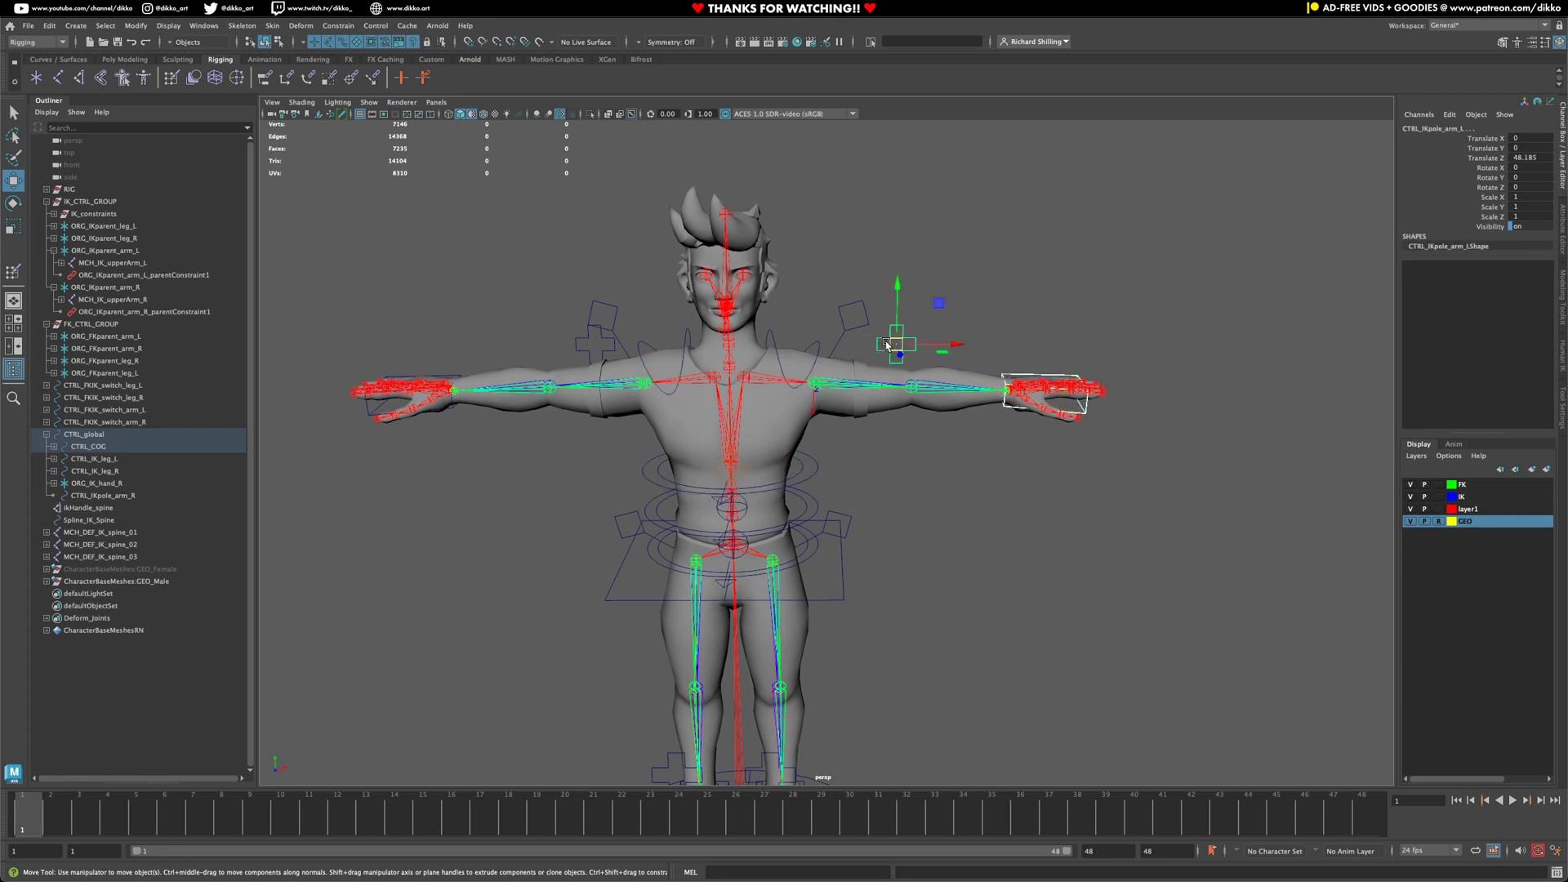
click(54, 448)
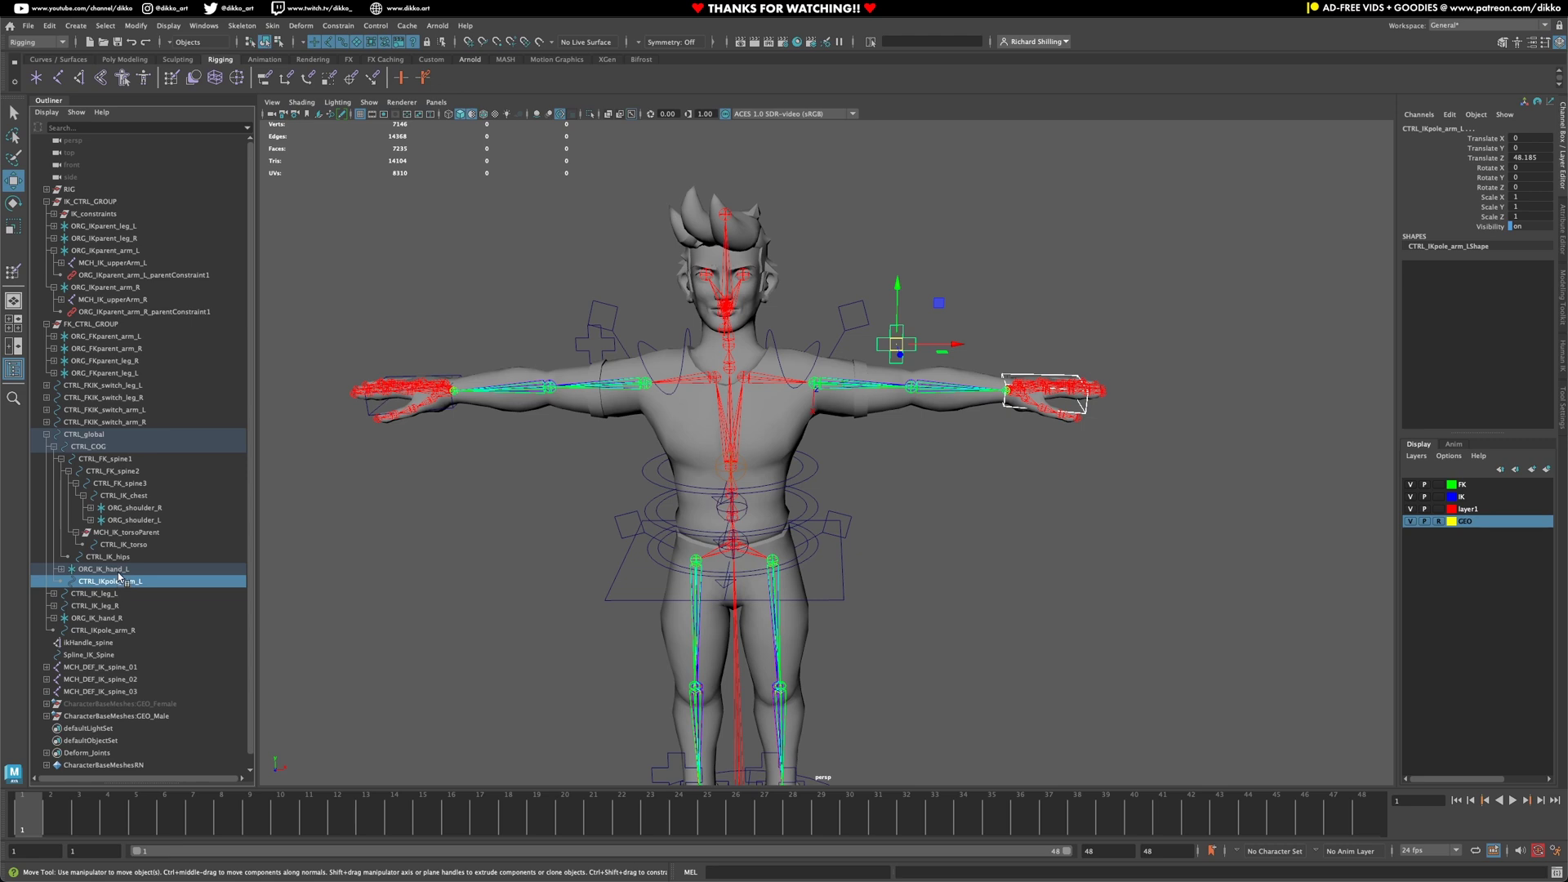
click(113, 569)
ctrl+click(118, 581)
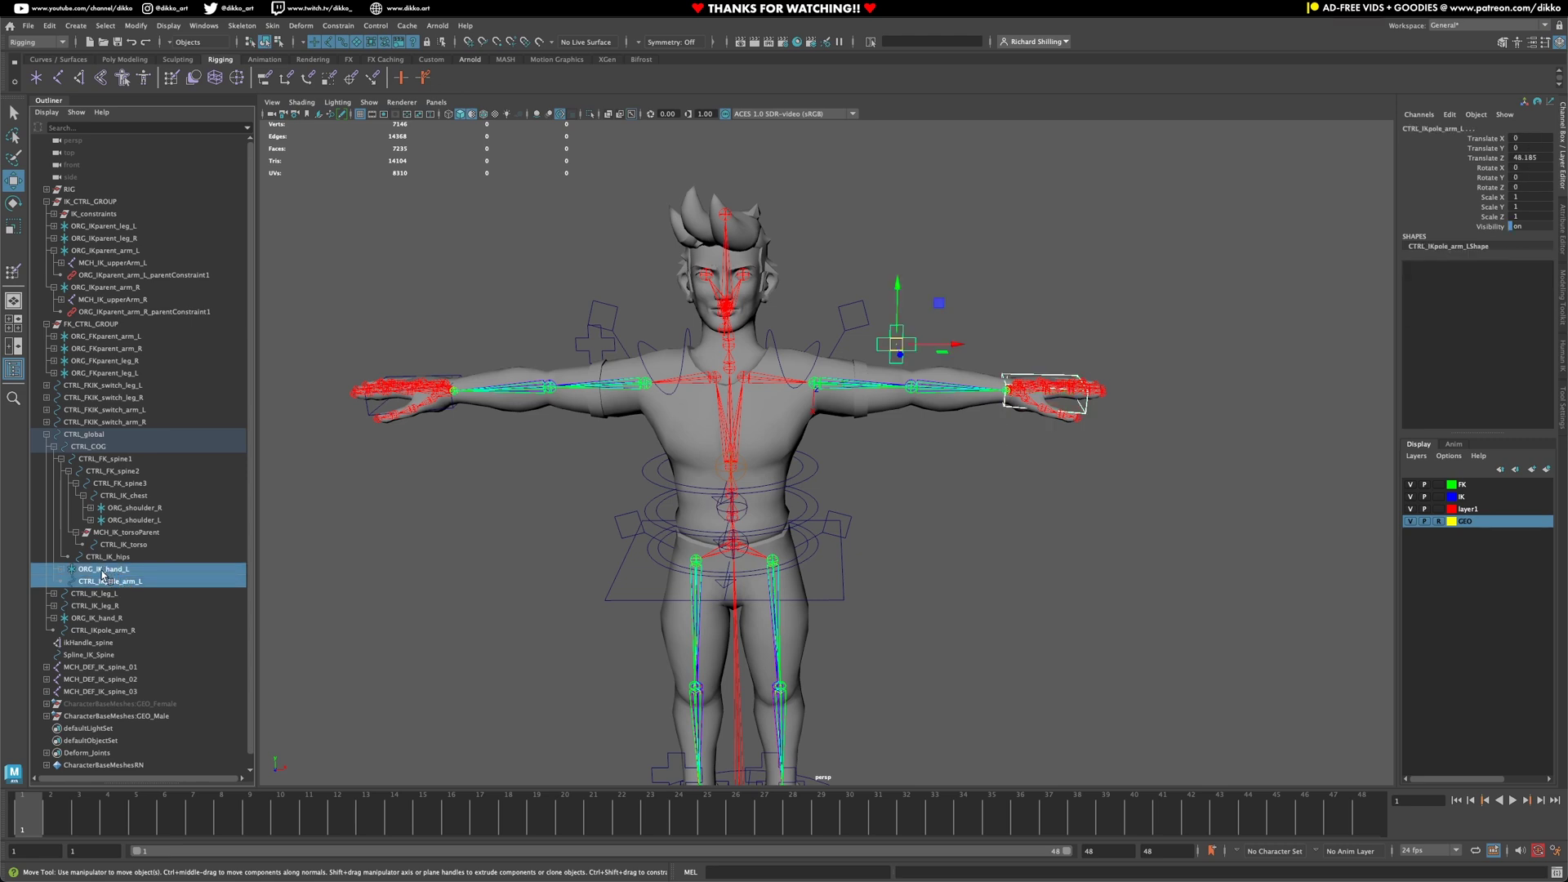
middle_drag(102, 576, 123, 440)
click(46, 436)
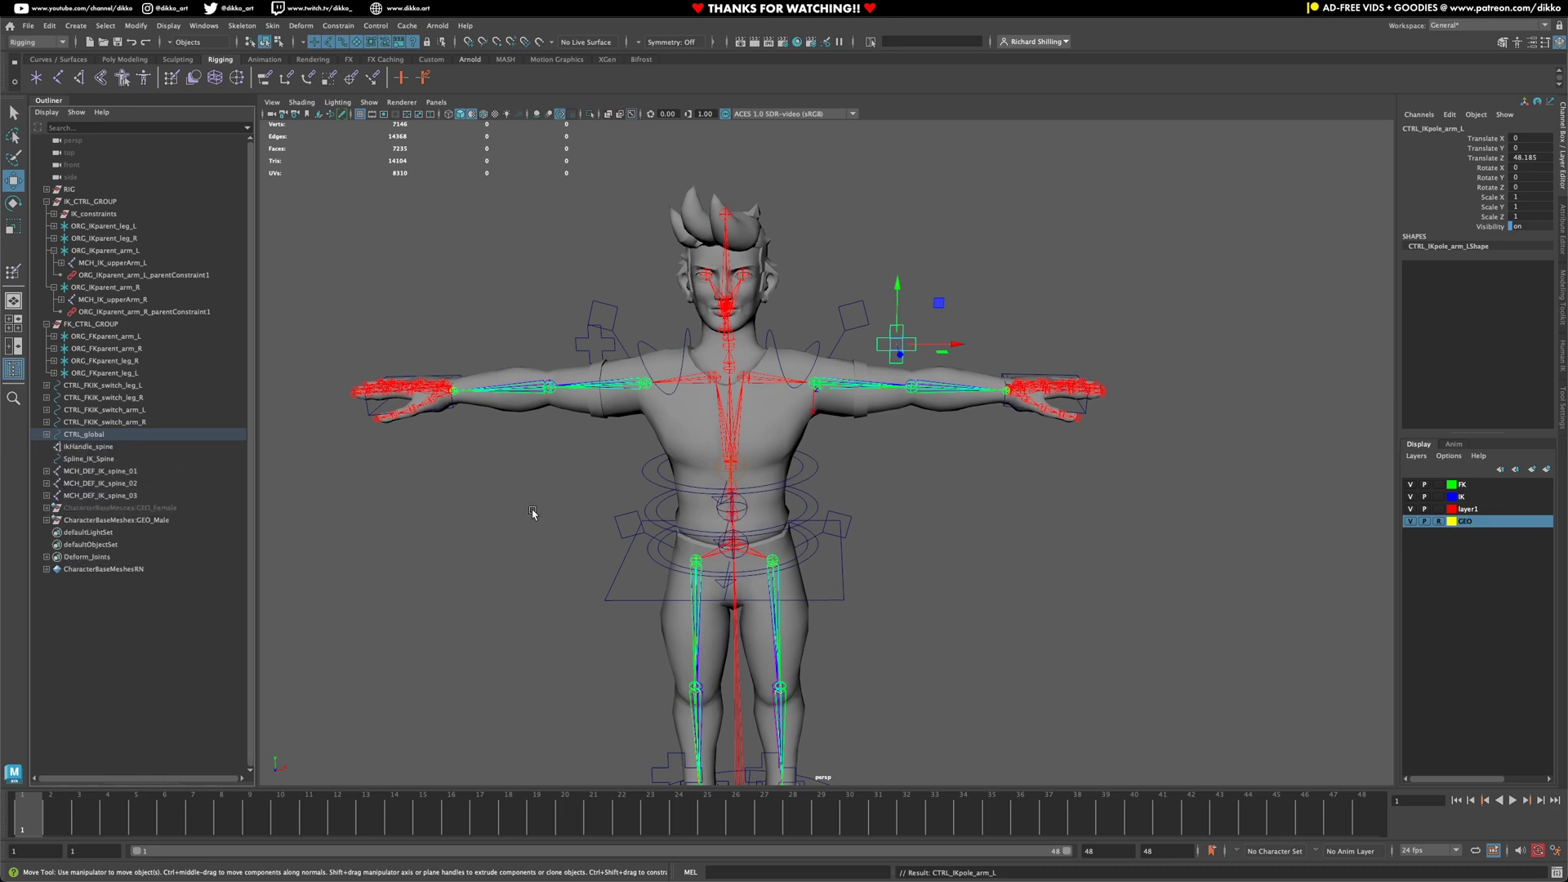
Check the new parenting with an undone test move of CTRL_COG, and save the scene
click(868, 609)
click(830, 584)
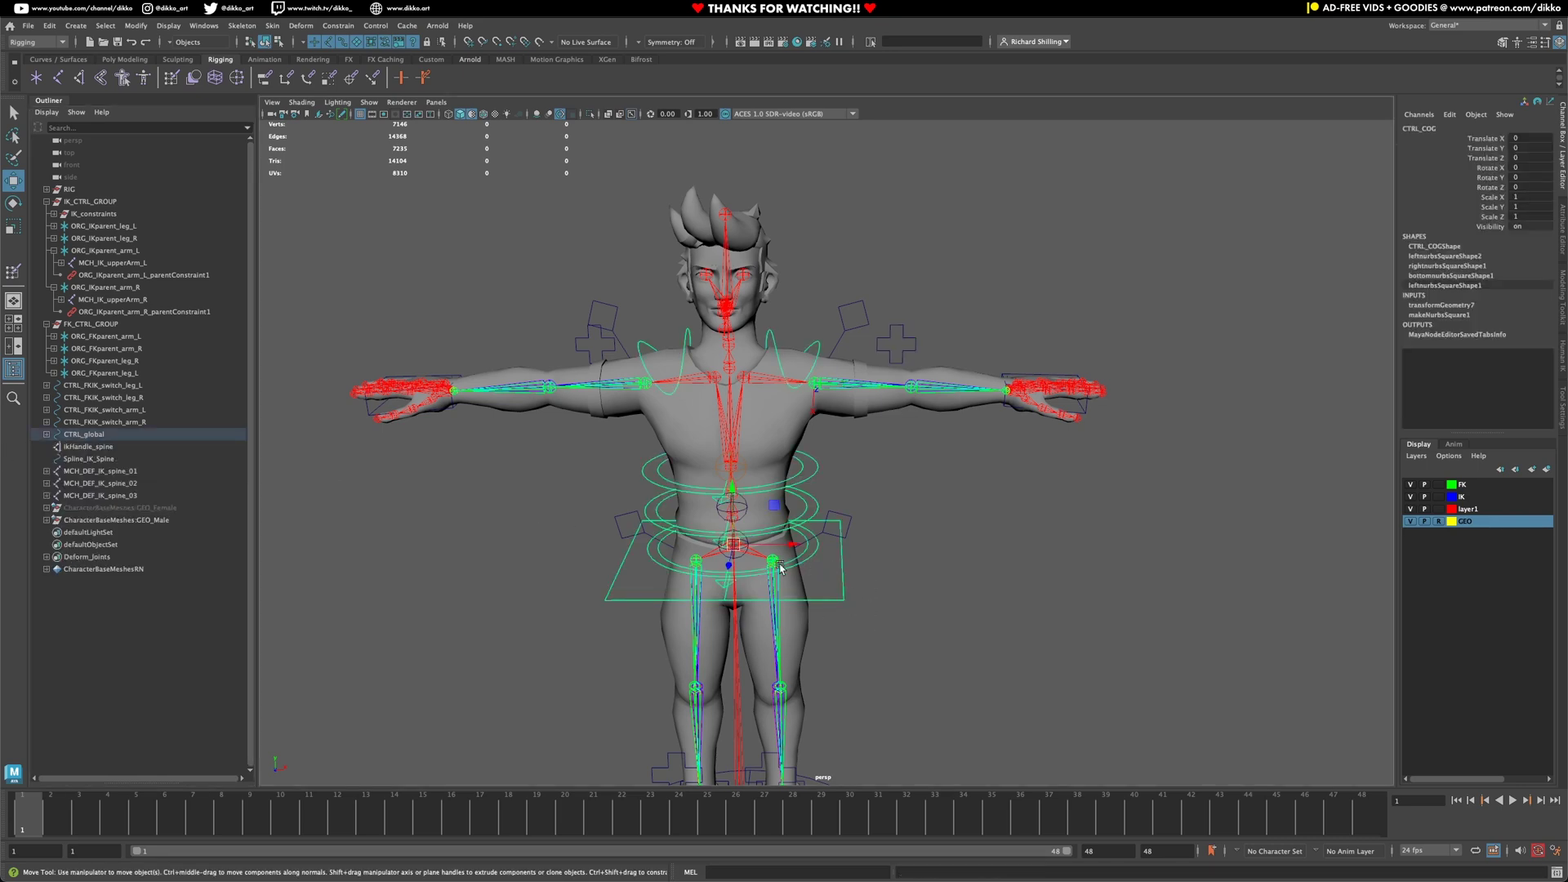
drag(727, 546, 824, 566)
key(ctrl+z)
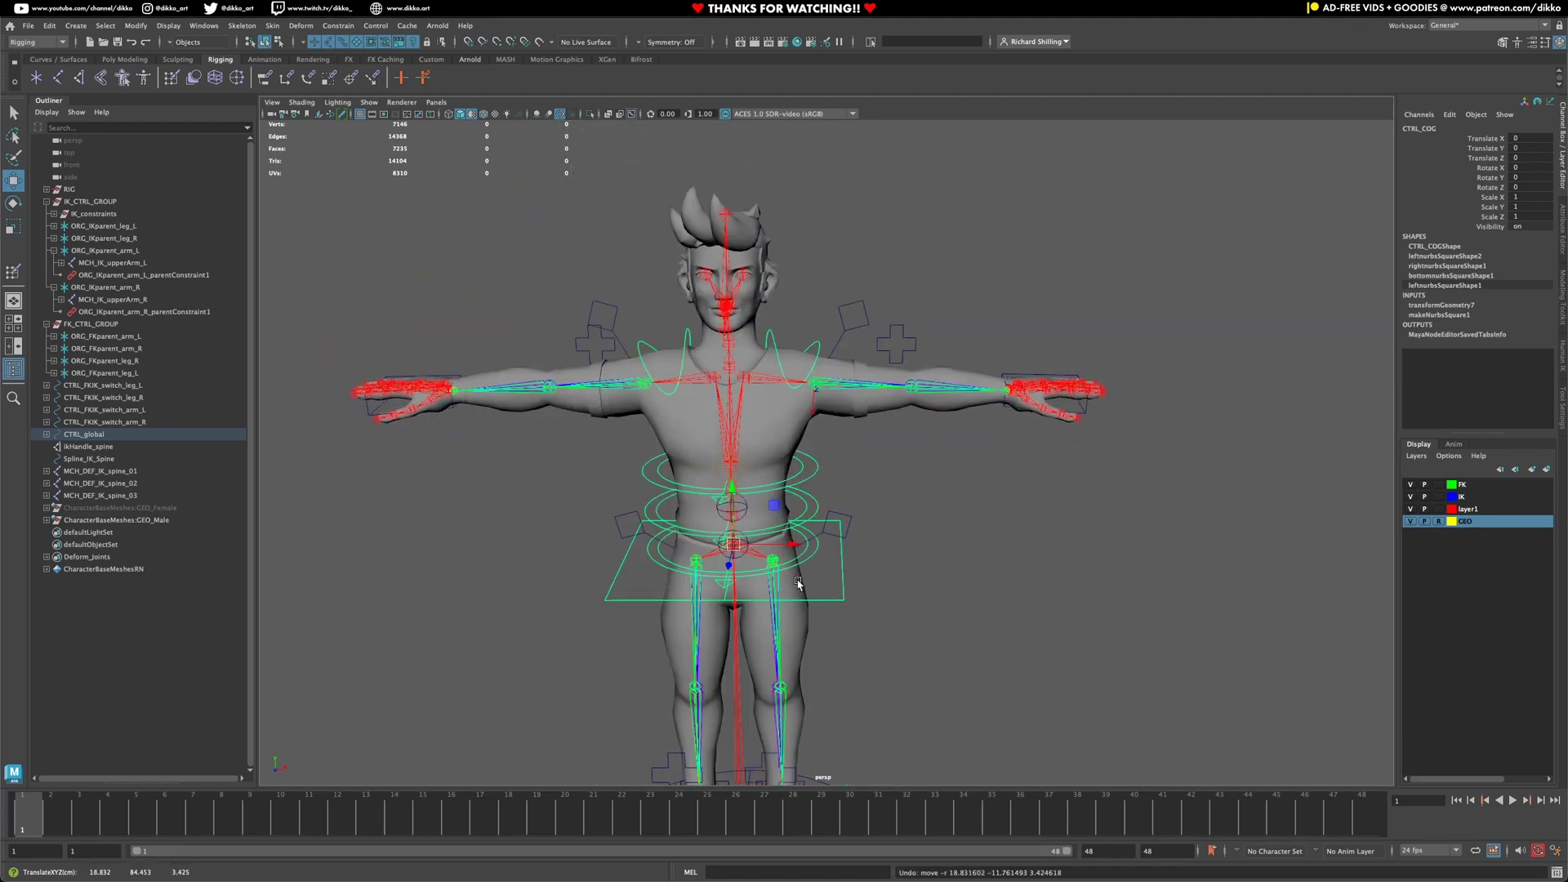
key(ctrl+s)
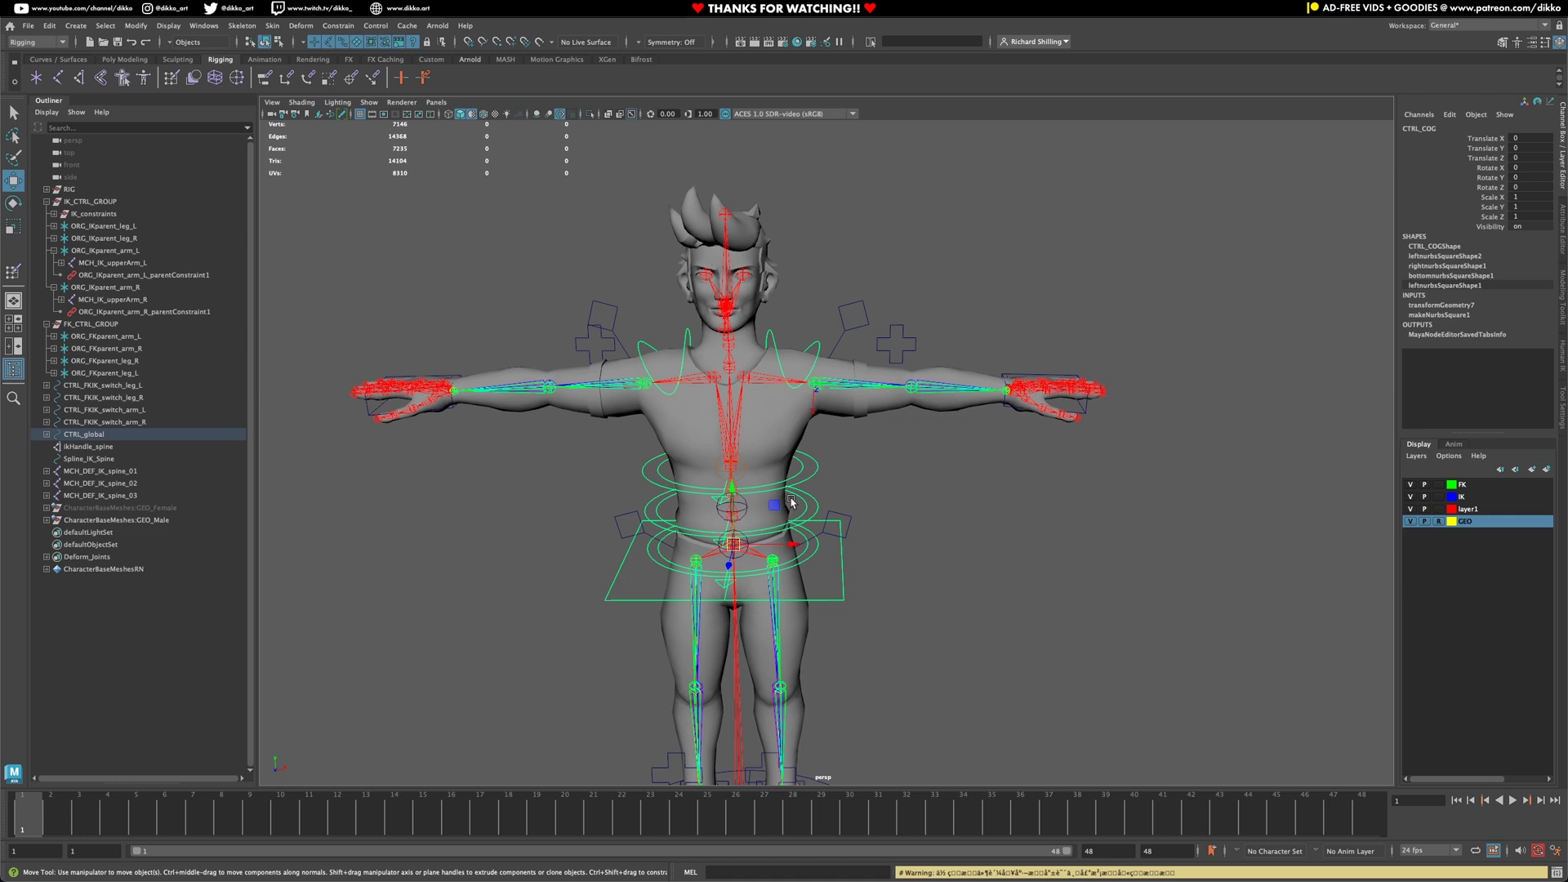
Duplicate the CTRL_FK_spine3 control and move the copy out of the hierarchy to the scene's root level
alt+middle_drag(844, 489, 855, 531)
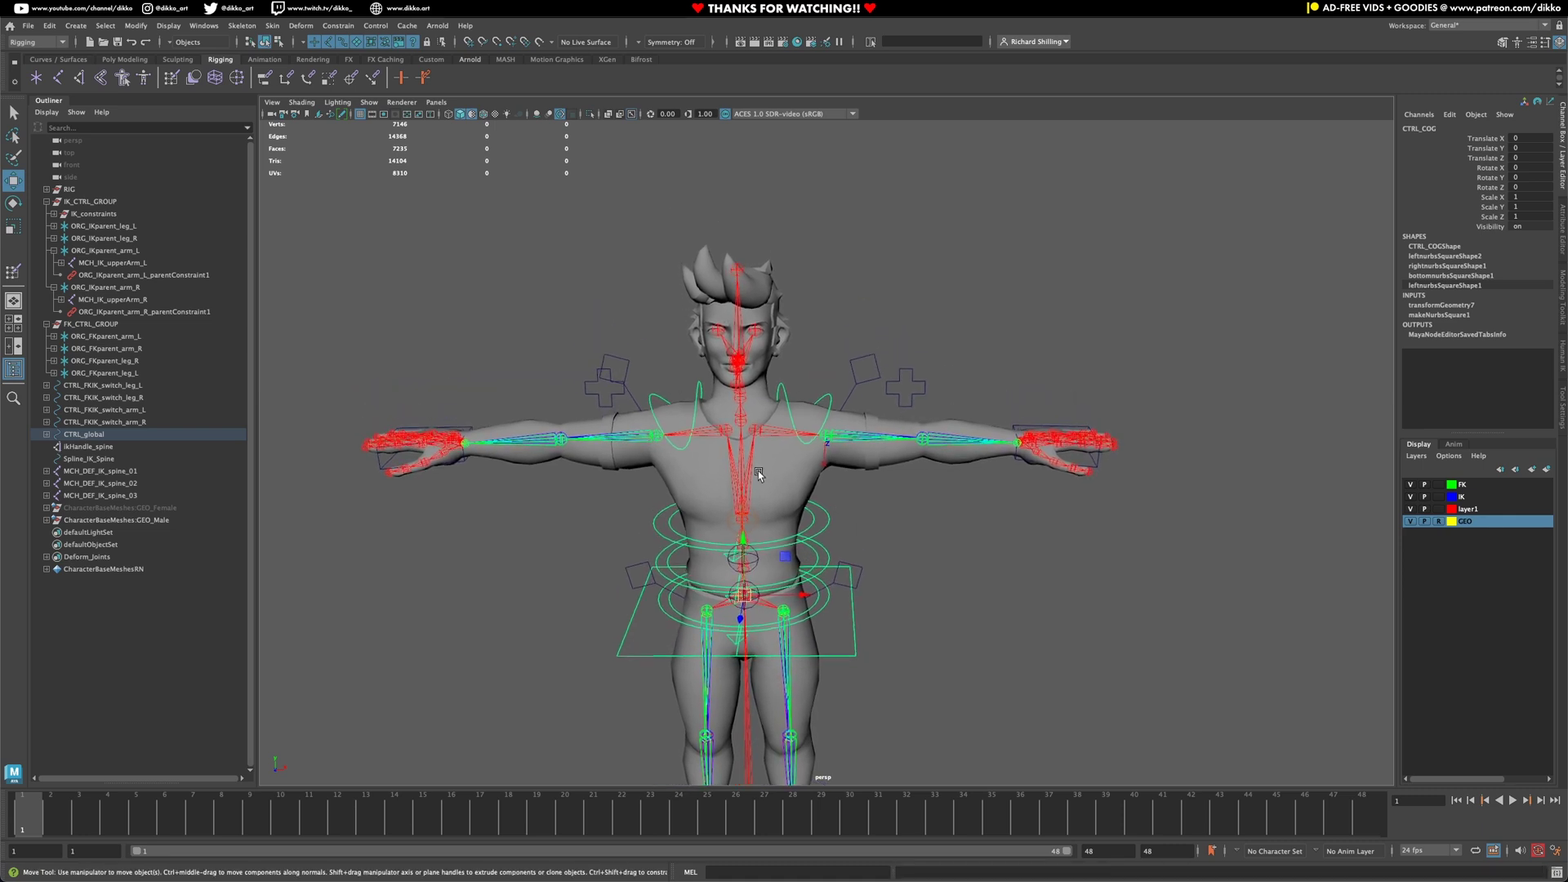
click(826, 591)
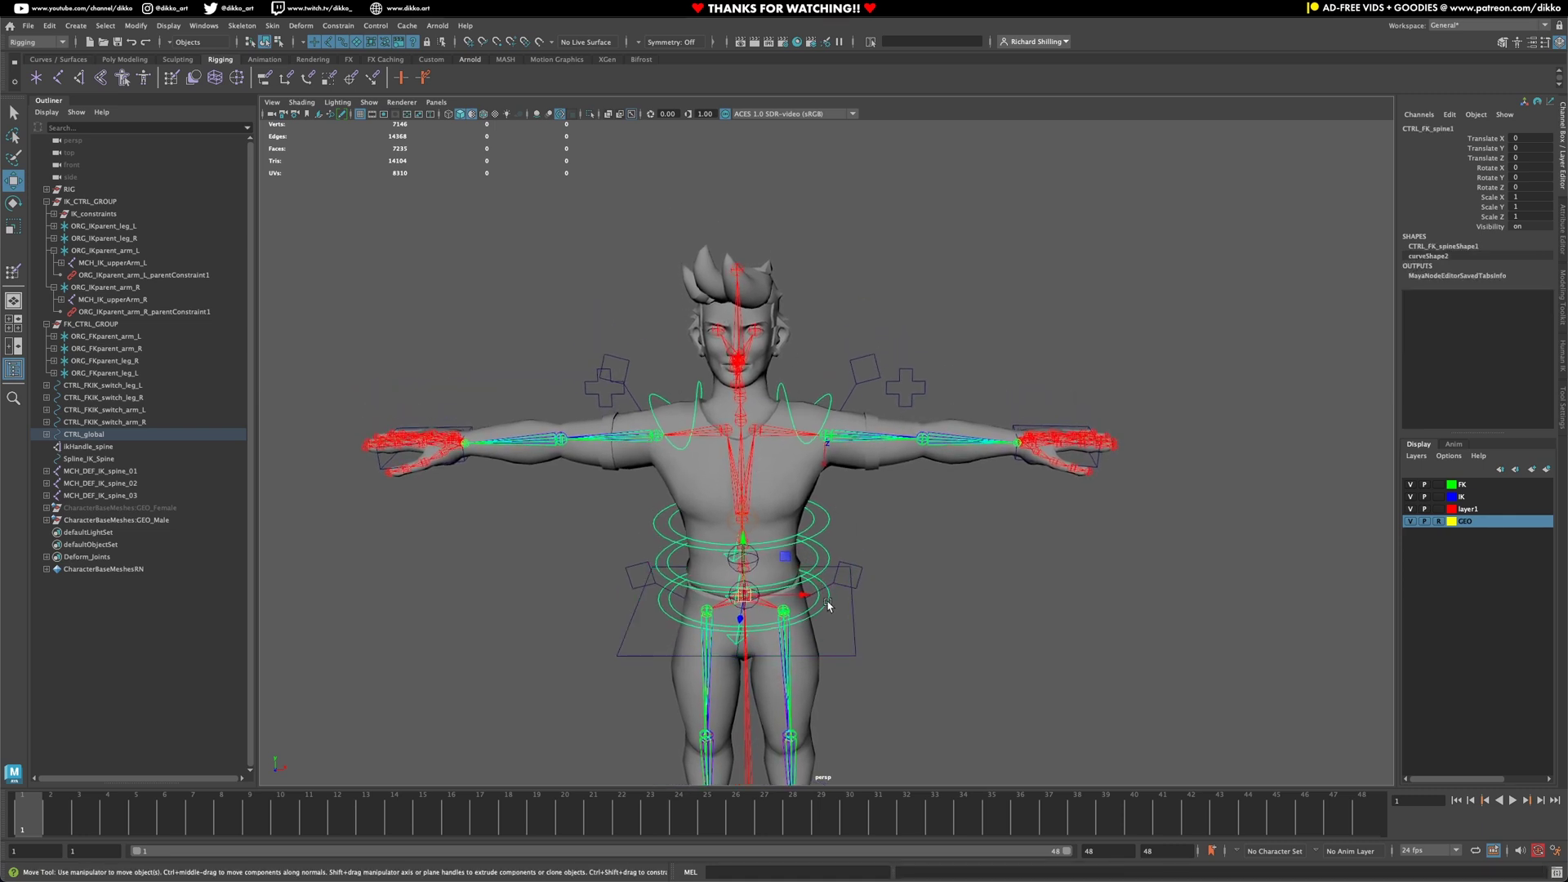
click(825, 531)
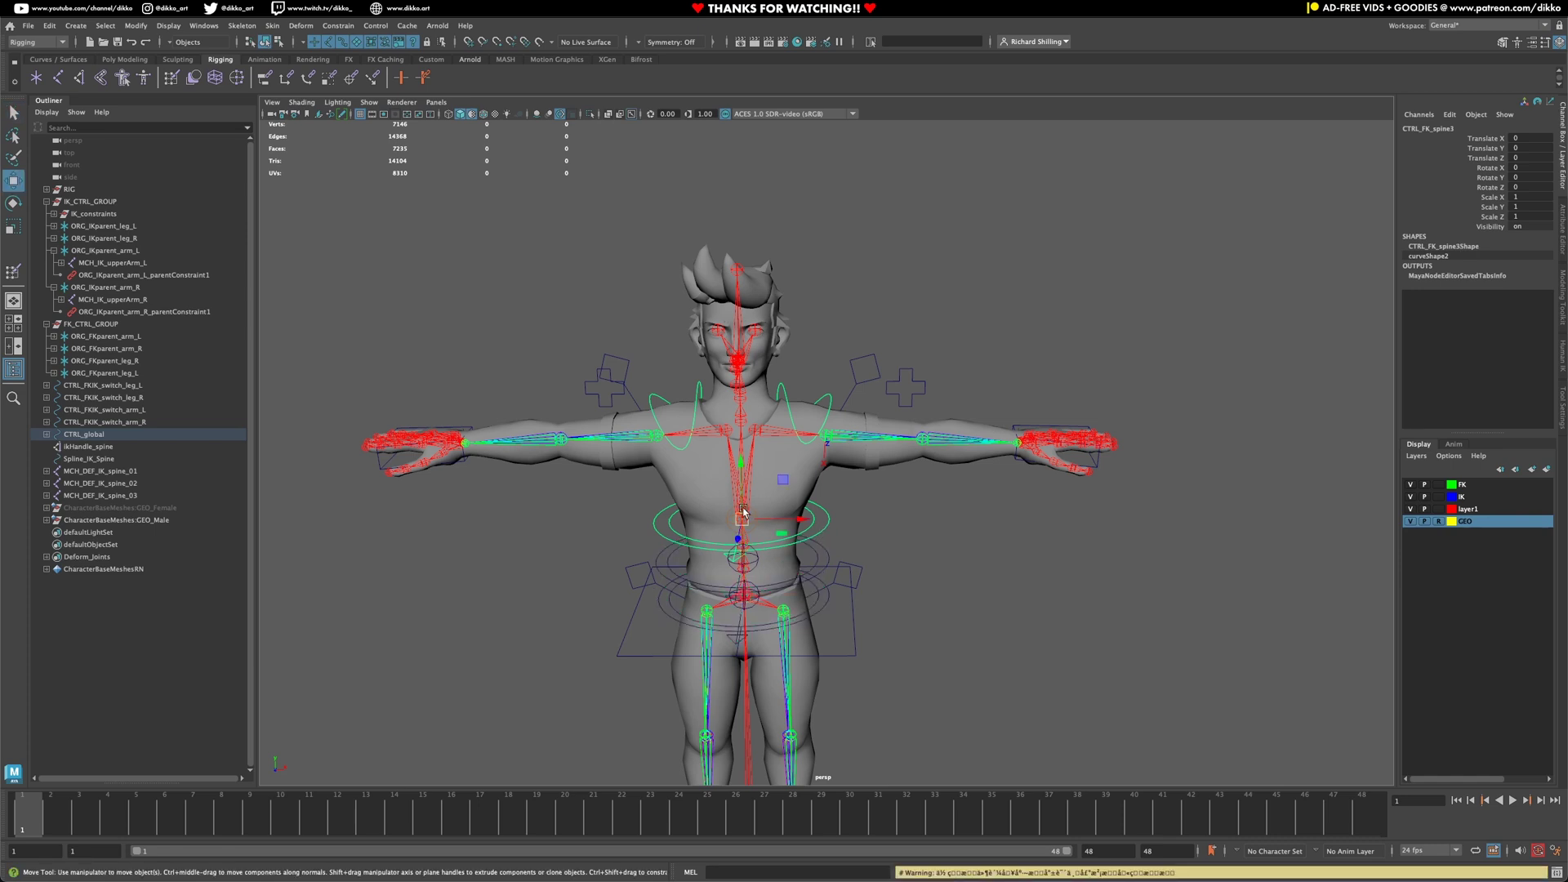
click(46, 434)
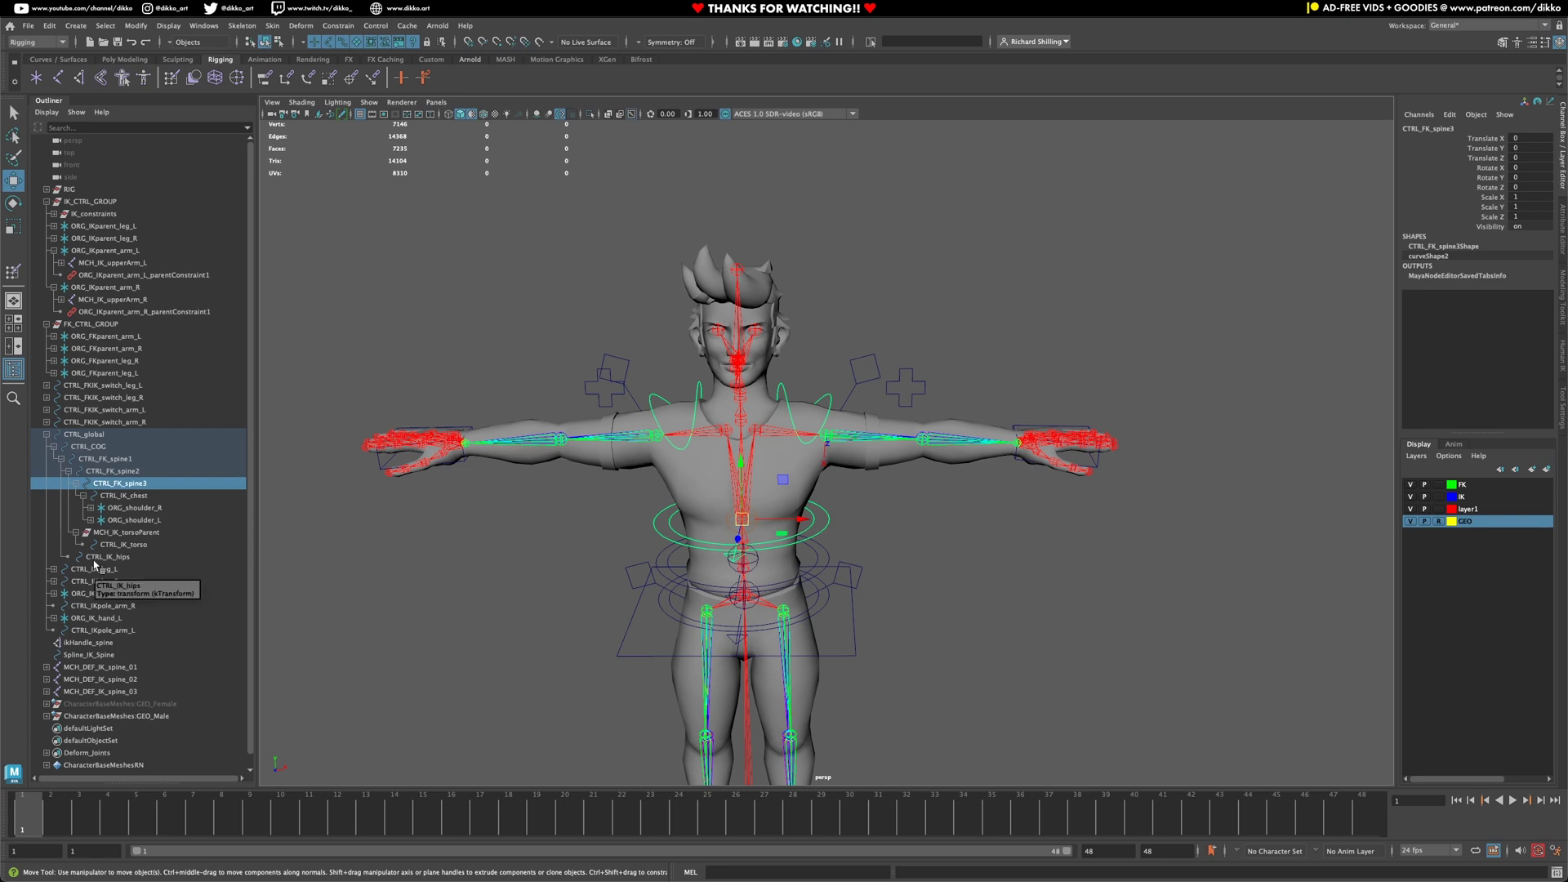
key(ctrl+d)
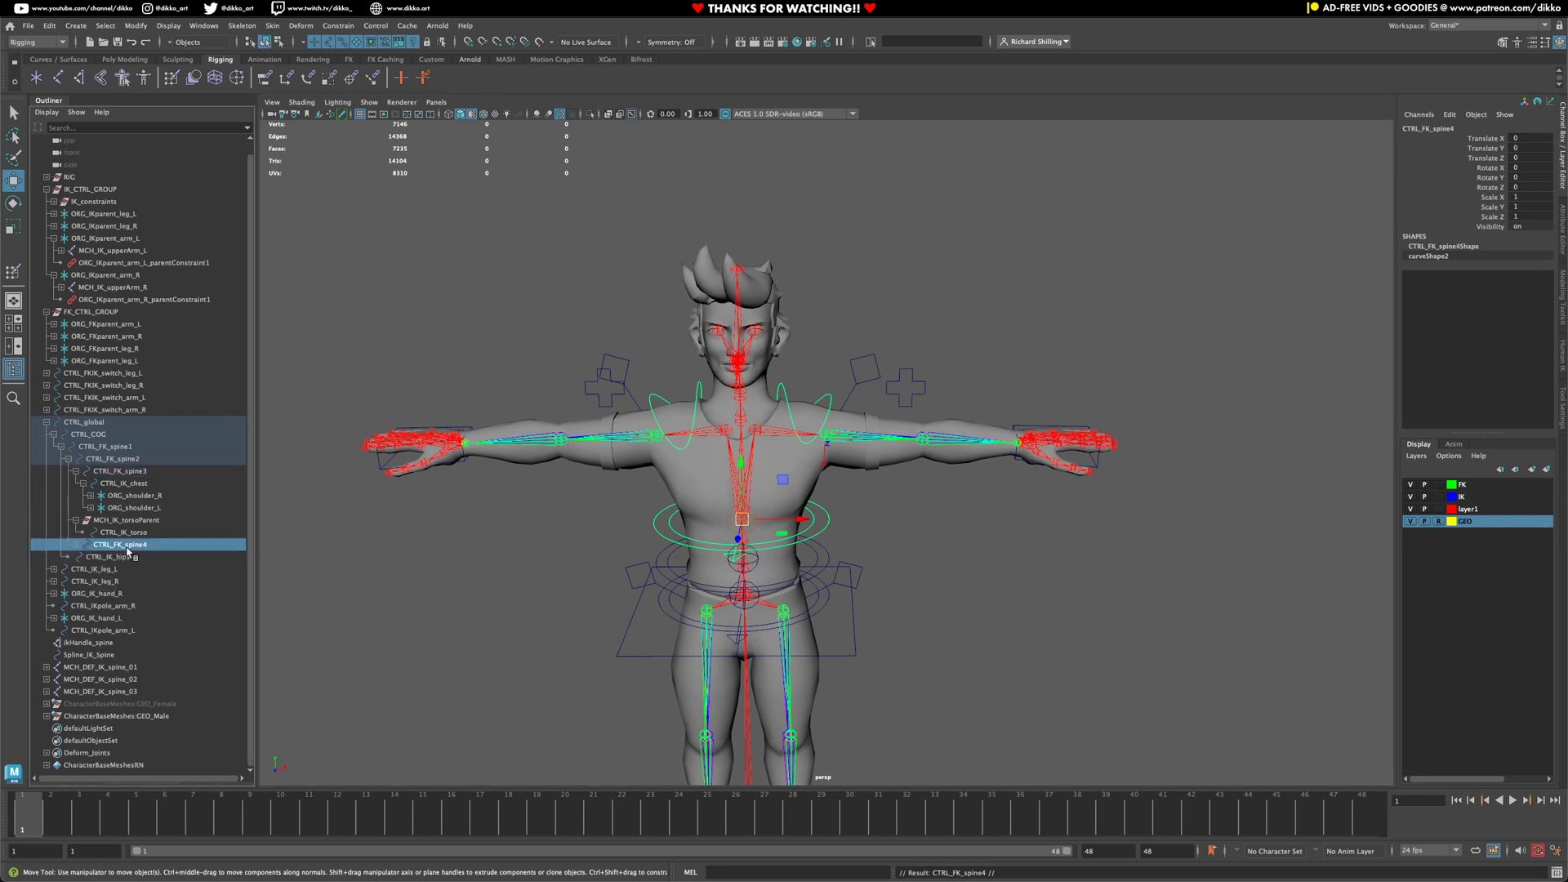
middle_drag(127, 561, 127, 728)
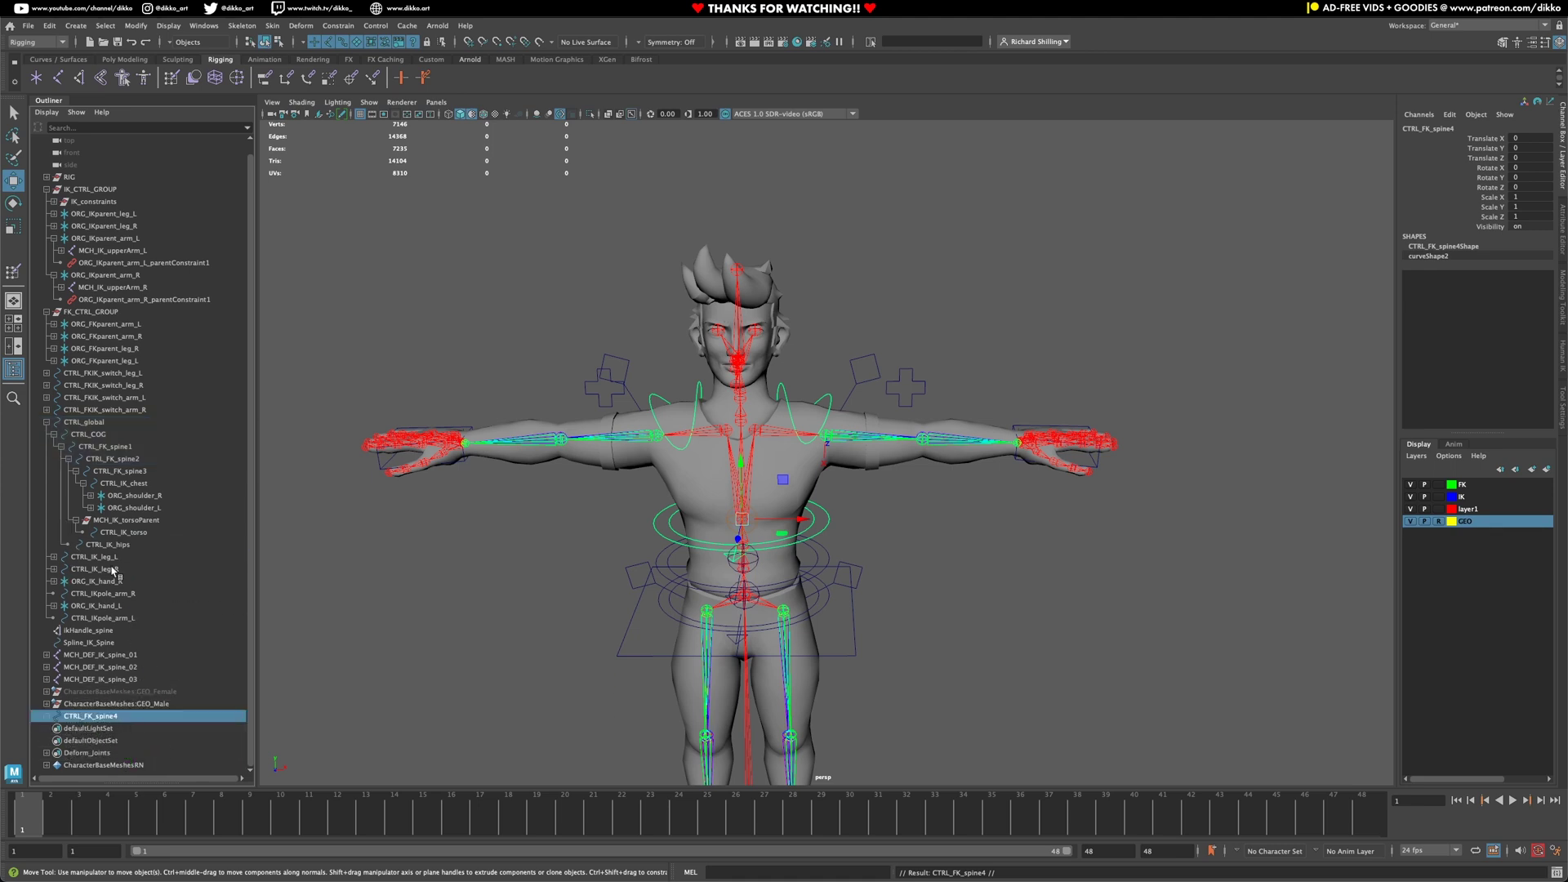
Delete the CTRL_IK_chest child from under the duplicated spine control
click(49, 423)
middle_drag(84, 515, 61, 532)
click(46, 533)
click(88, 545)
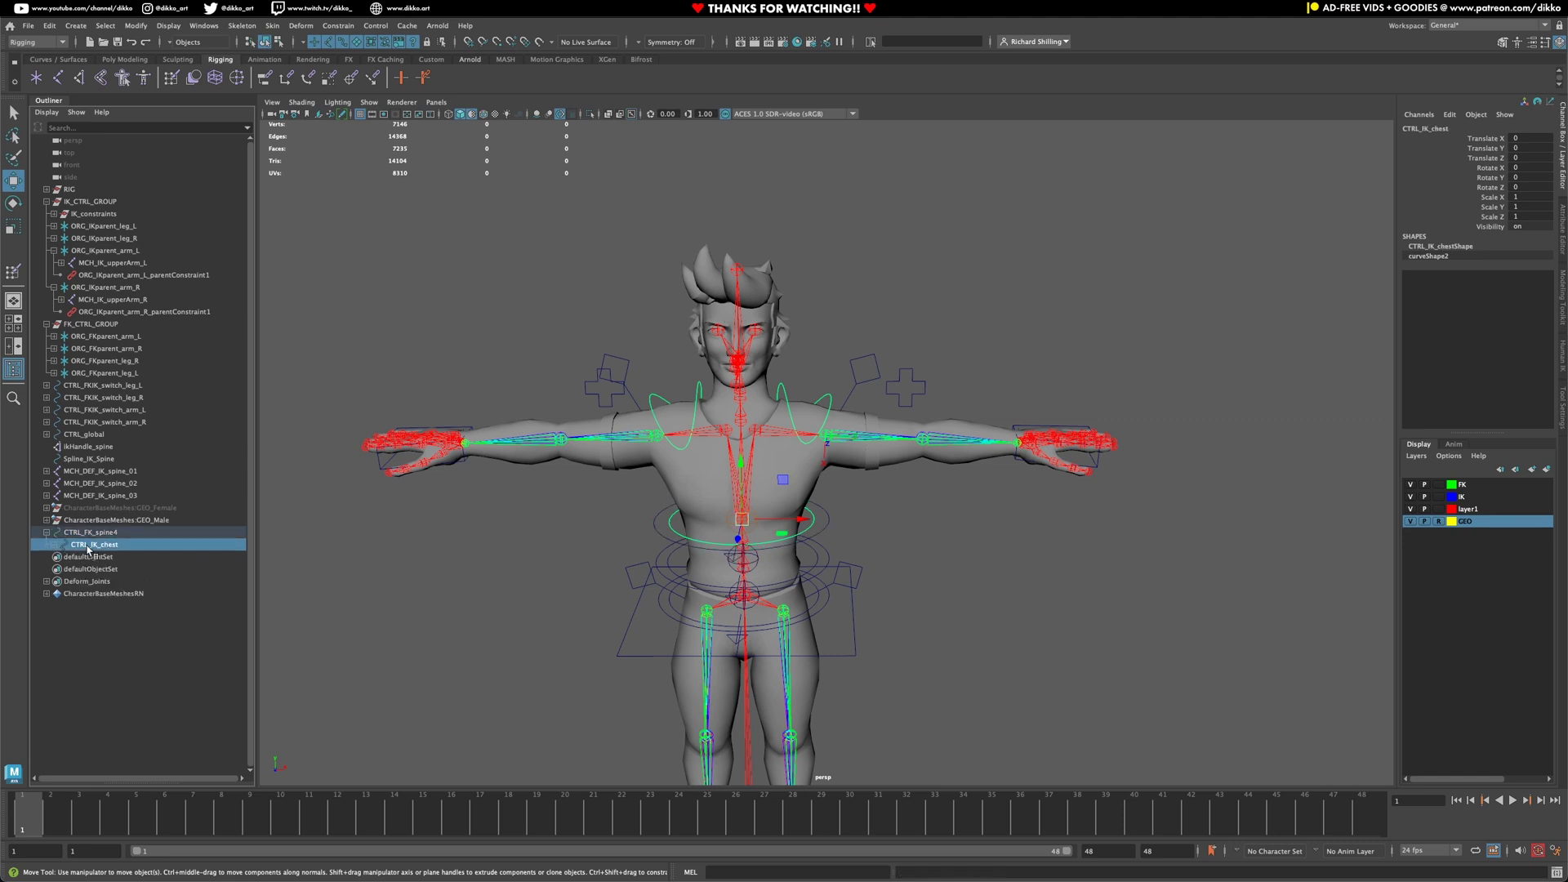
key(Delete)
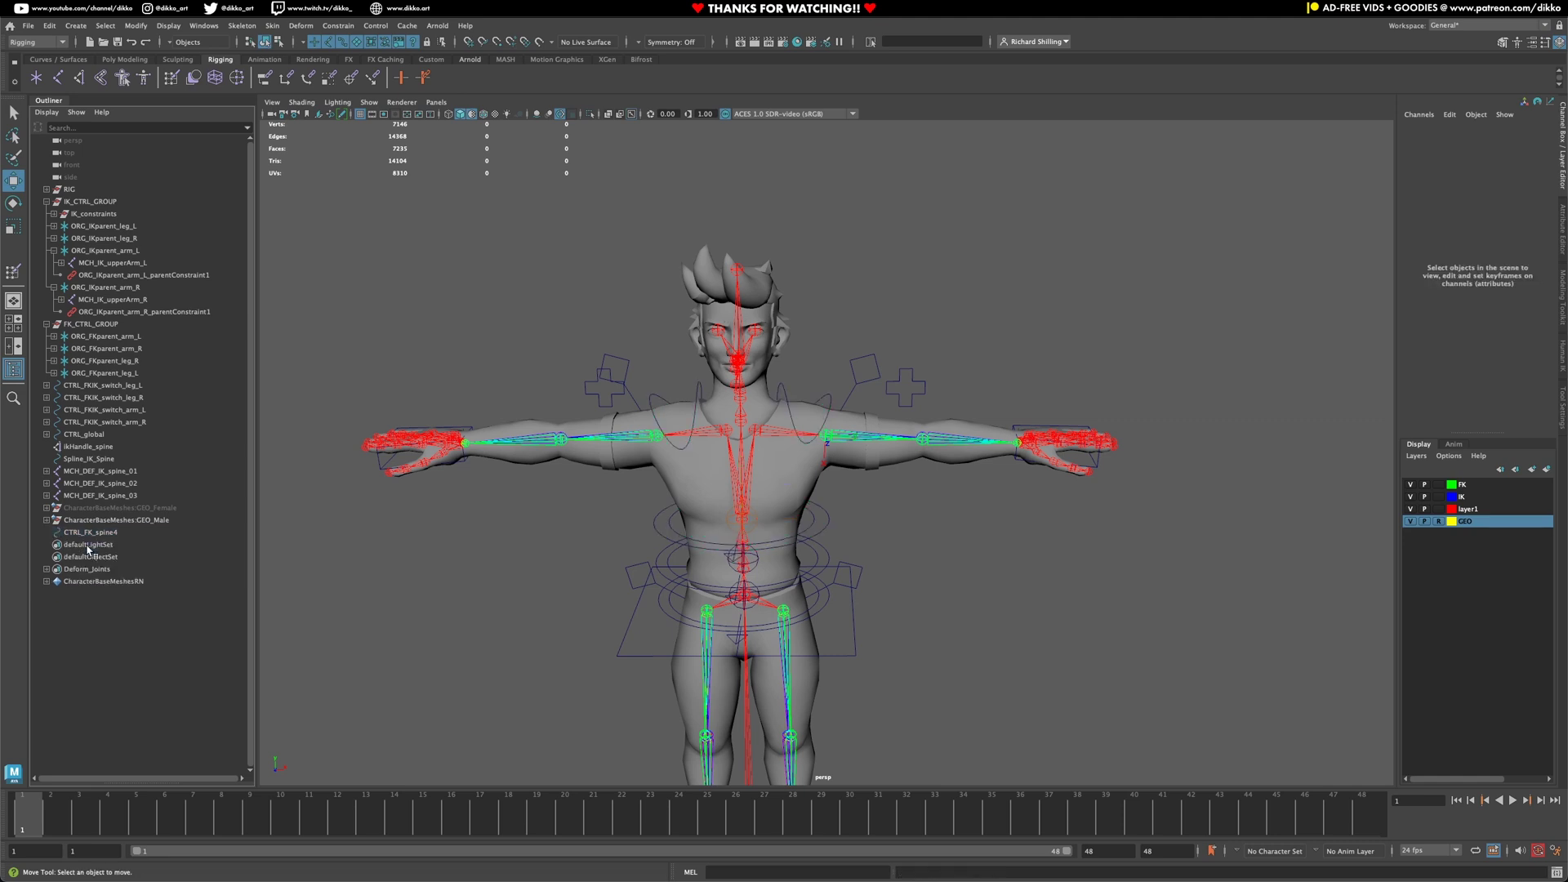
Test-move the overlapping chest-level controls, including CTRL_IK_chest, and undo the moves
click(829, 531)
drag(737, 506, 688, 493)
key(ctrl+z)
click(779, 523)
click(813, 525)
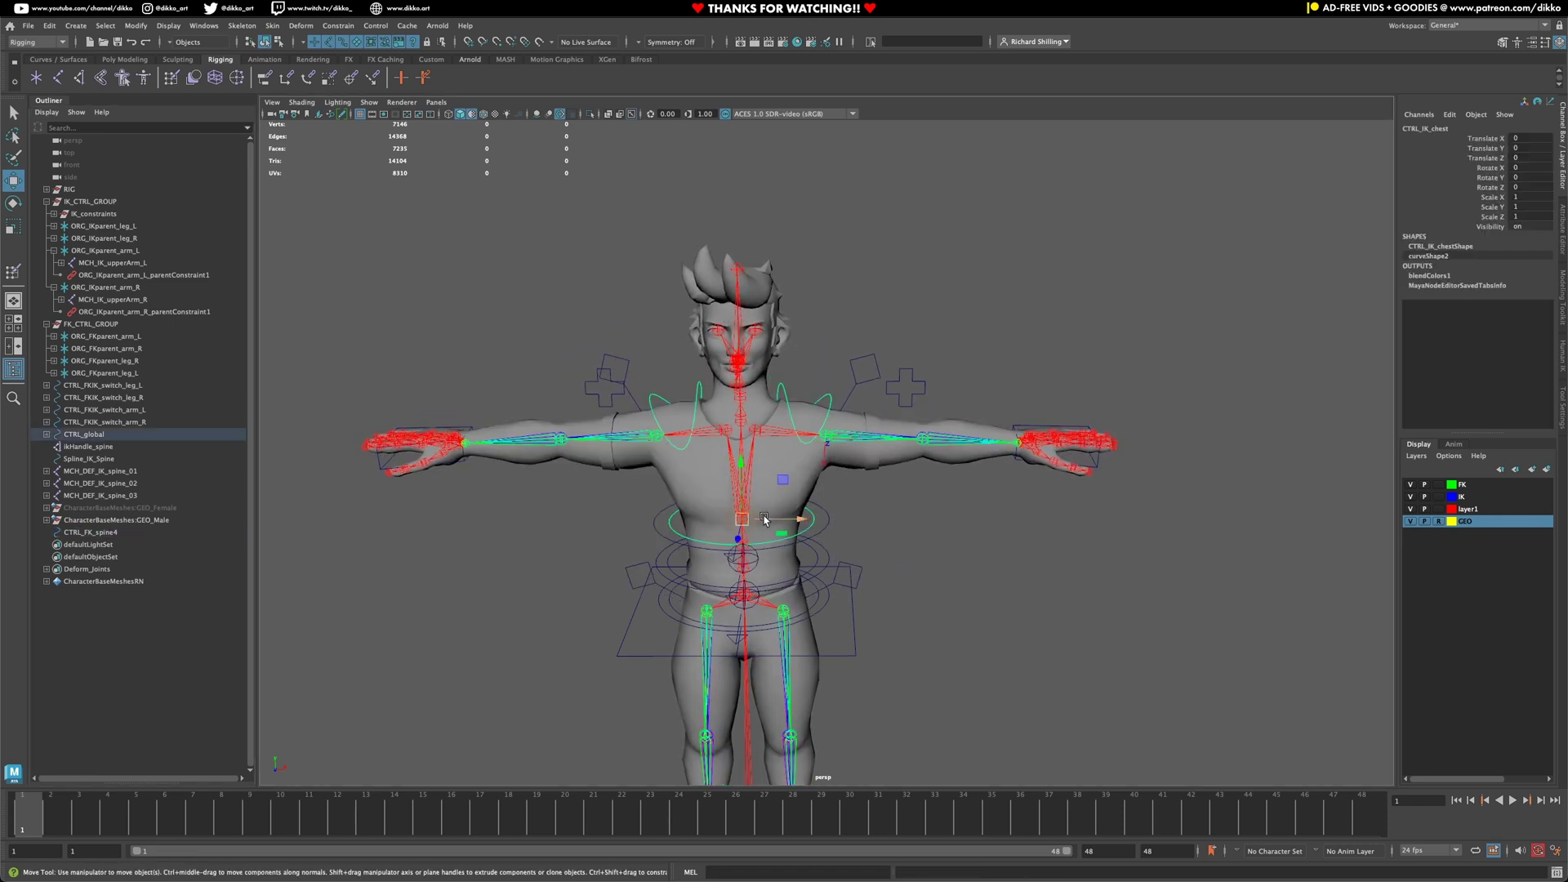
drag(742, 521, 777, 459)
key(ctrl+z)
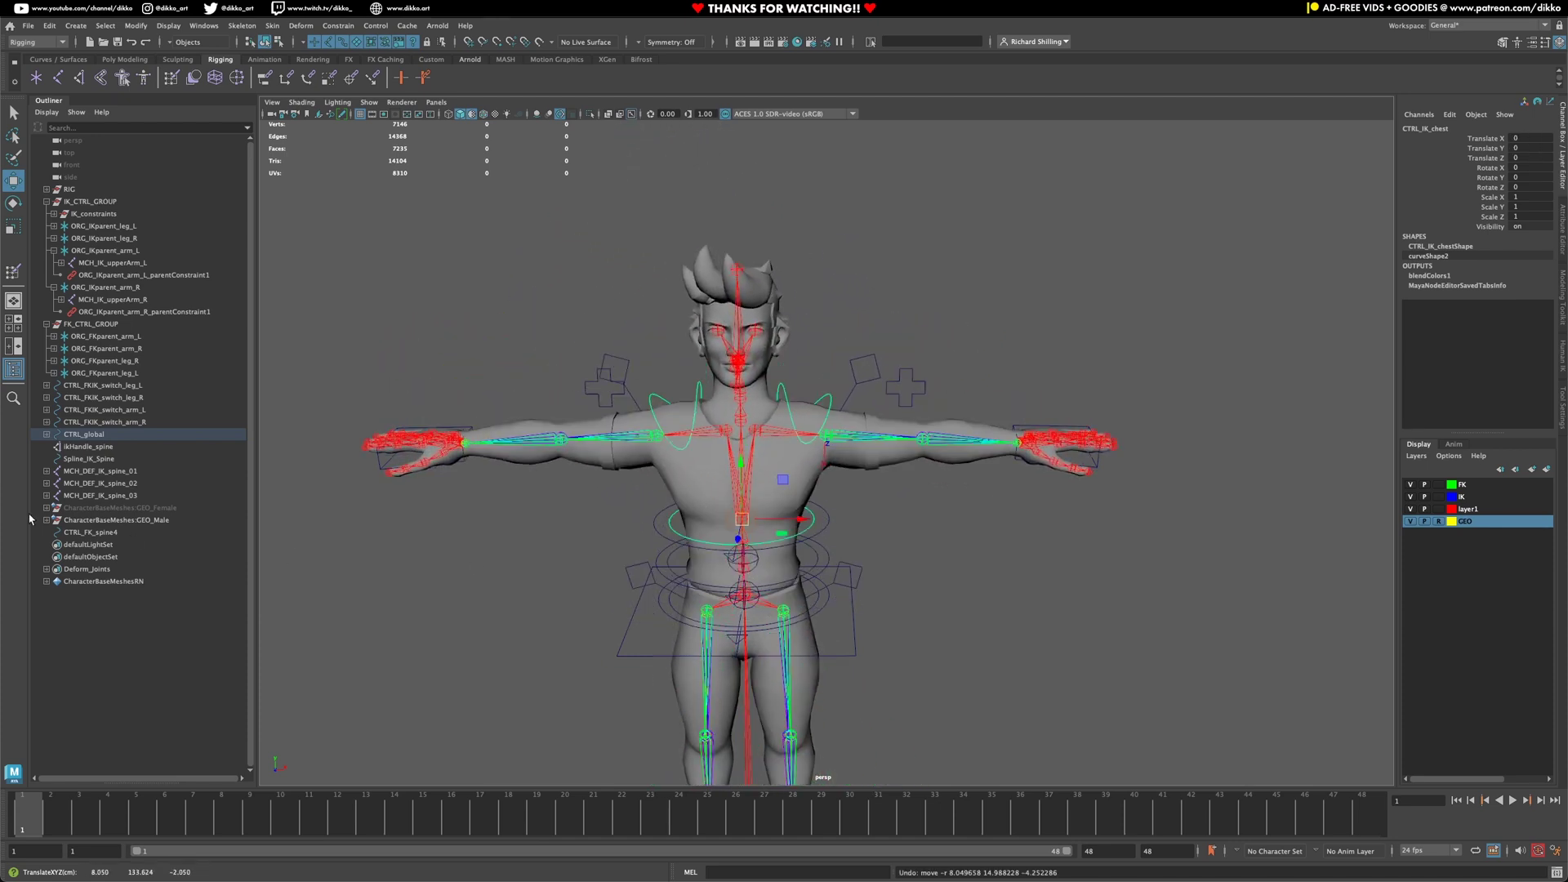
Rename the duplicated spine control to CTRL_FK_neck1
click(99, 532)
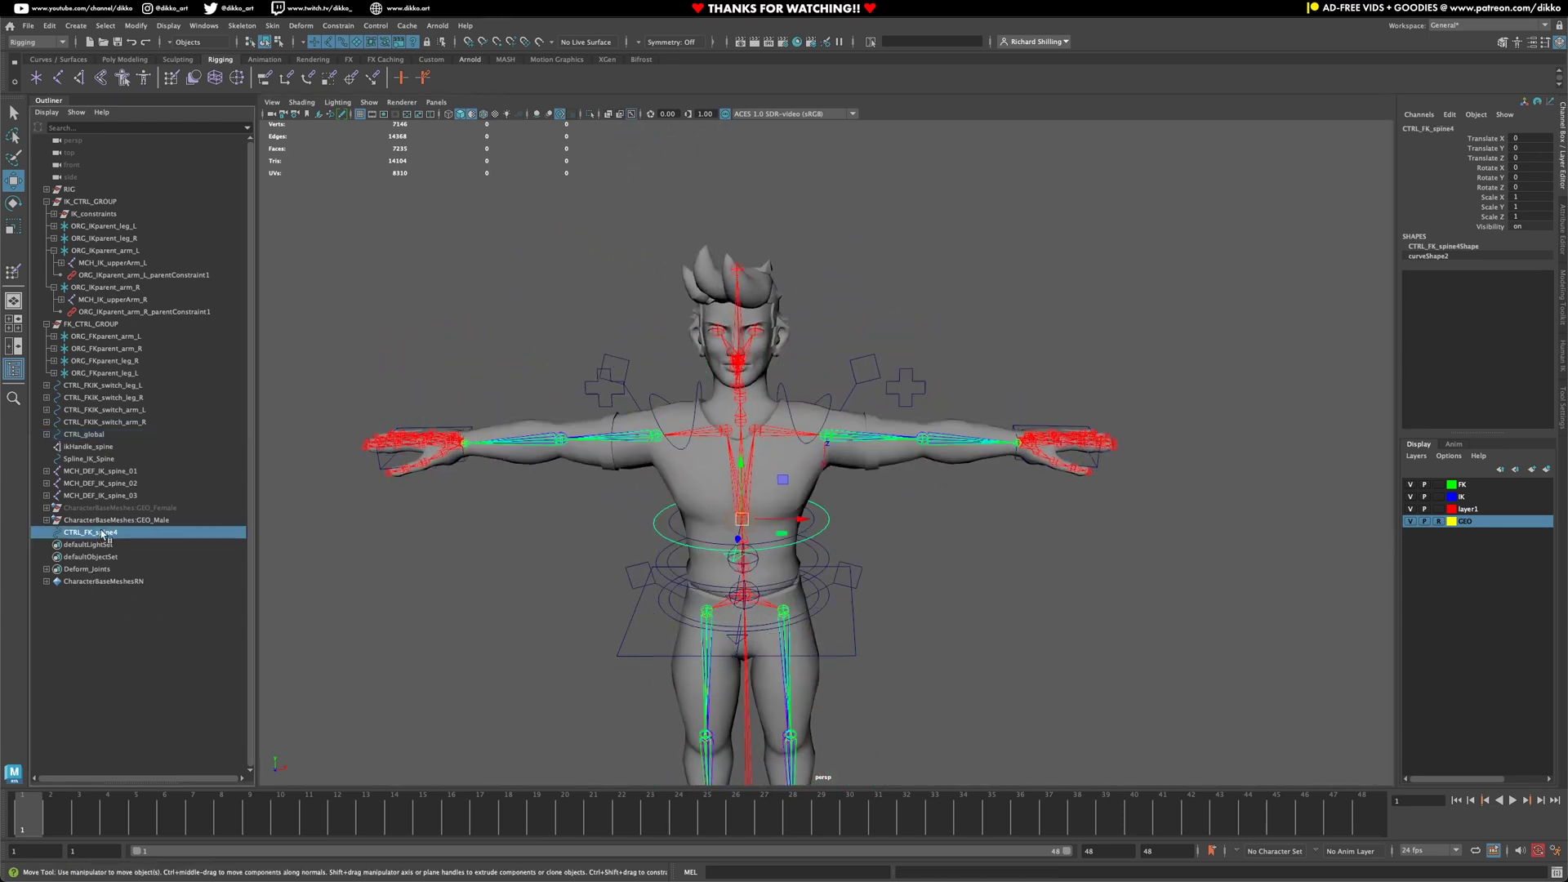
double_click(100, 535)
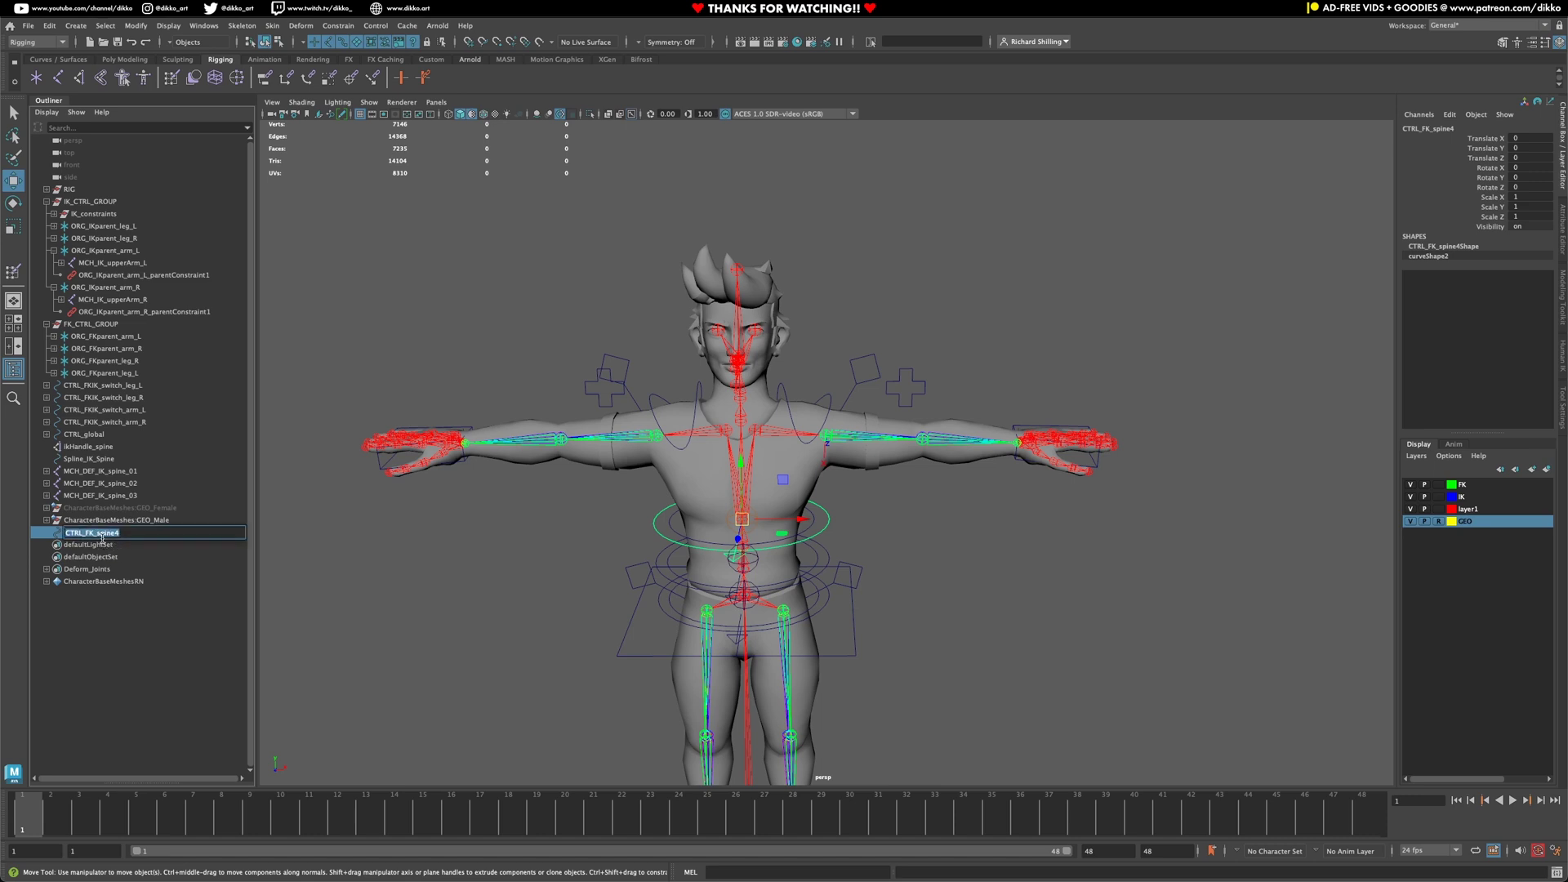
drag(96, 532, 165, 537)
text(neck)
key(Return)
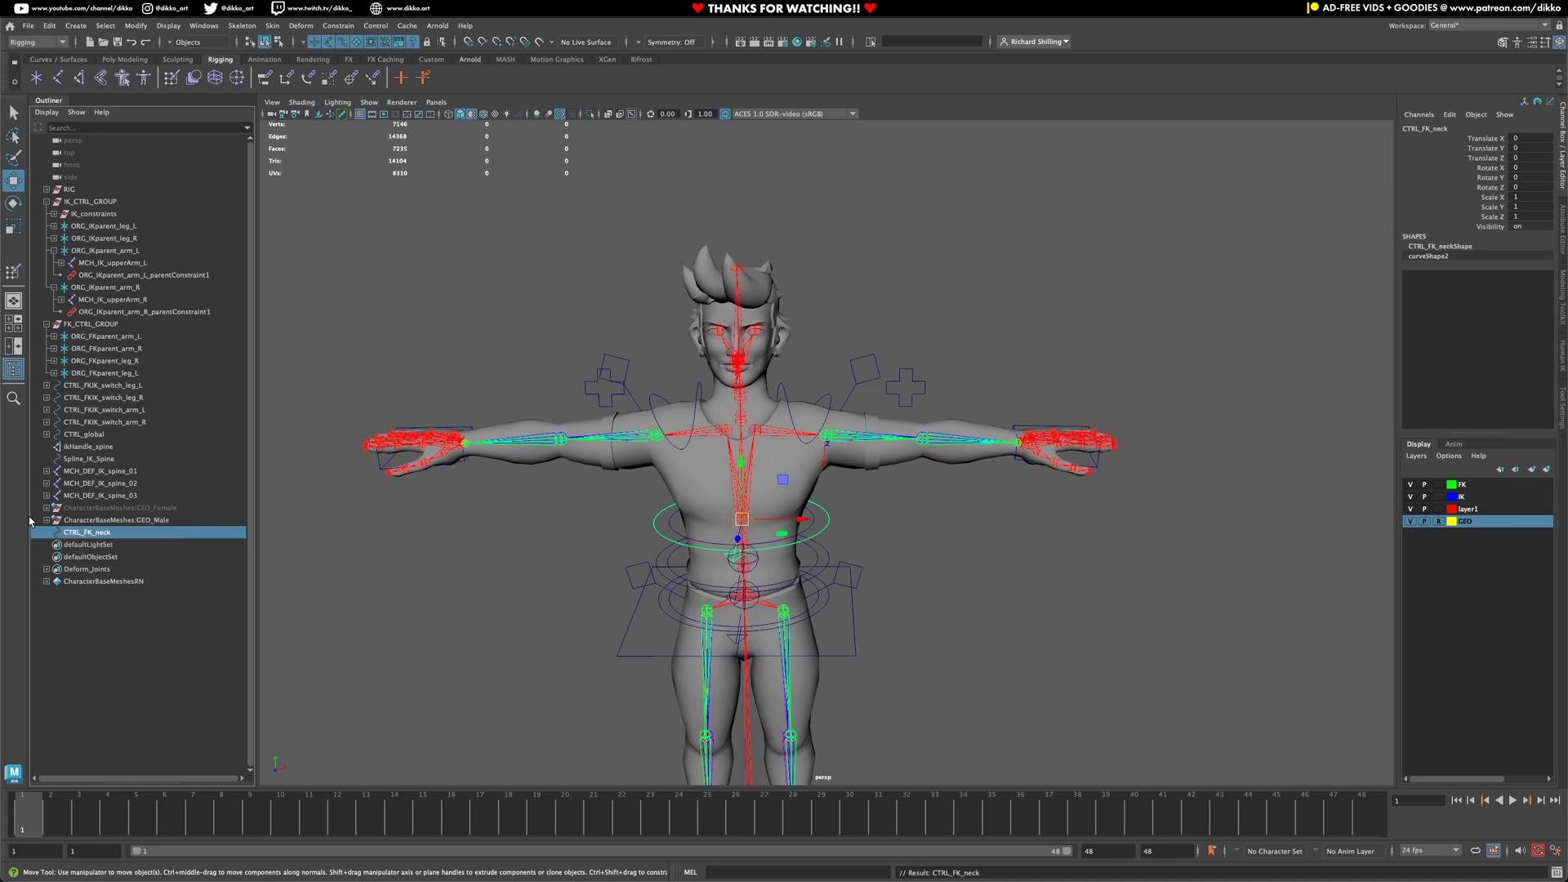
double_click(98, 533)
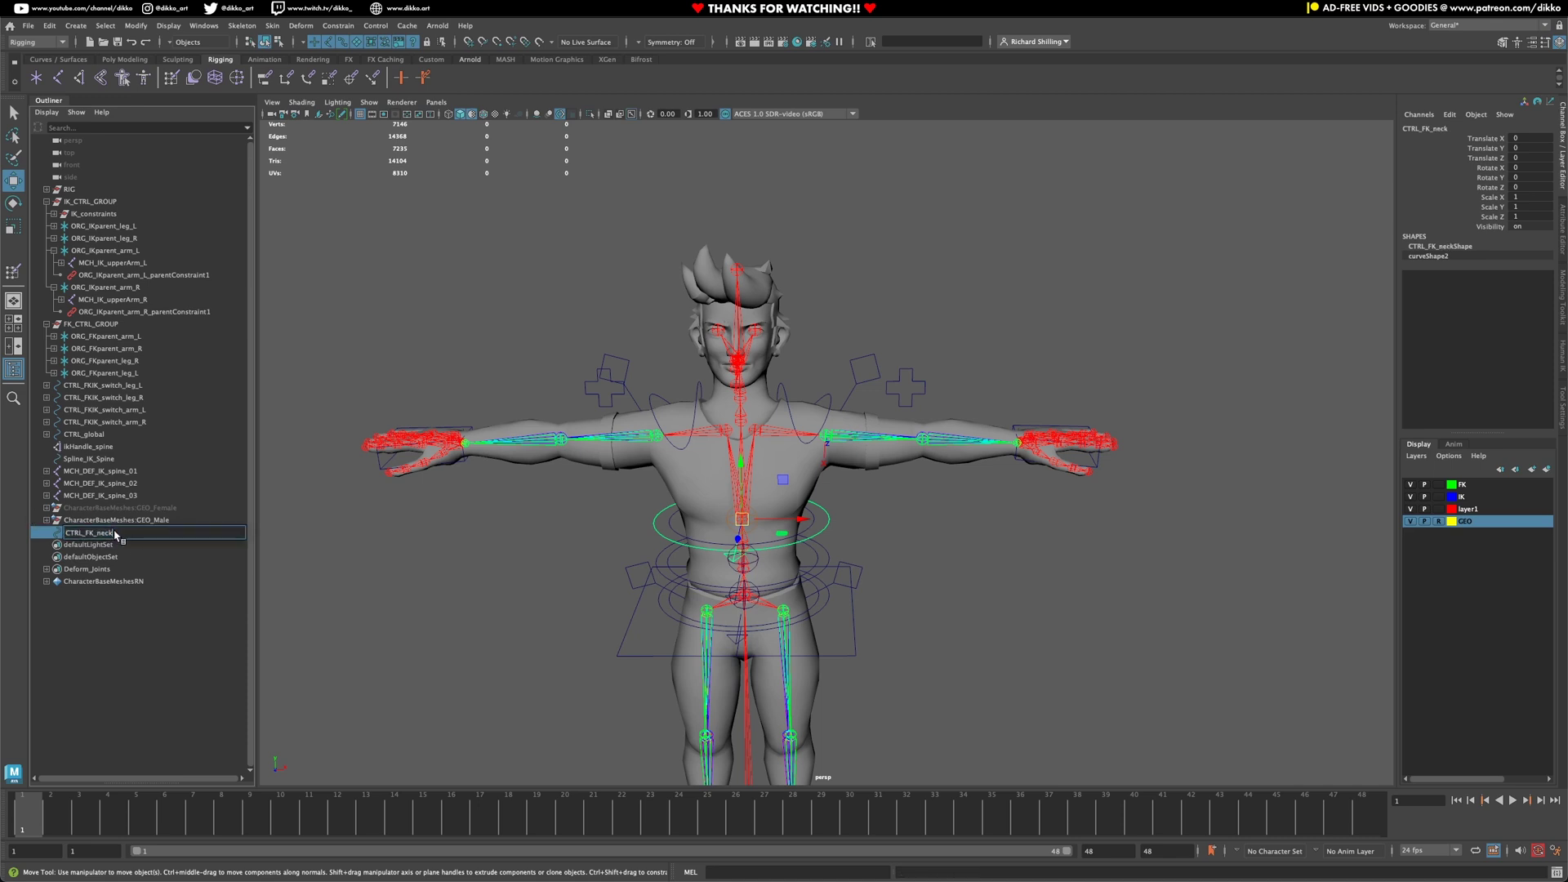
key(Return)
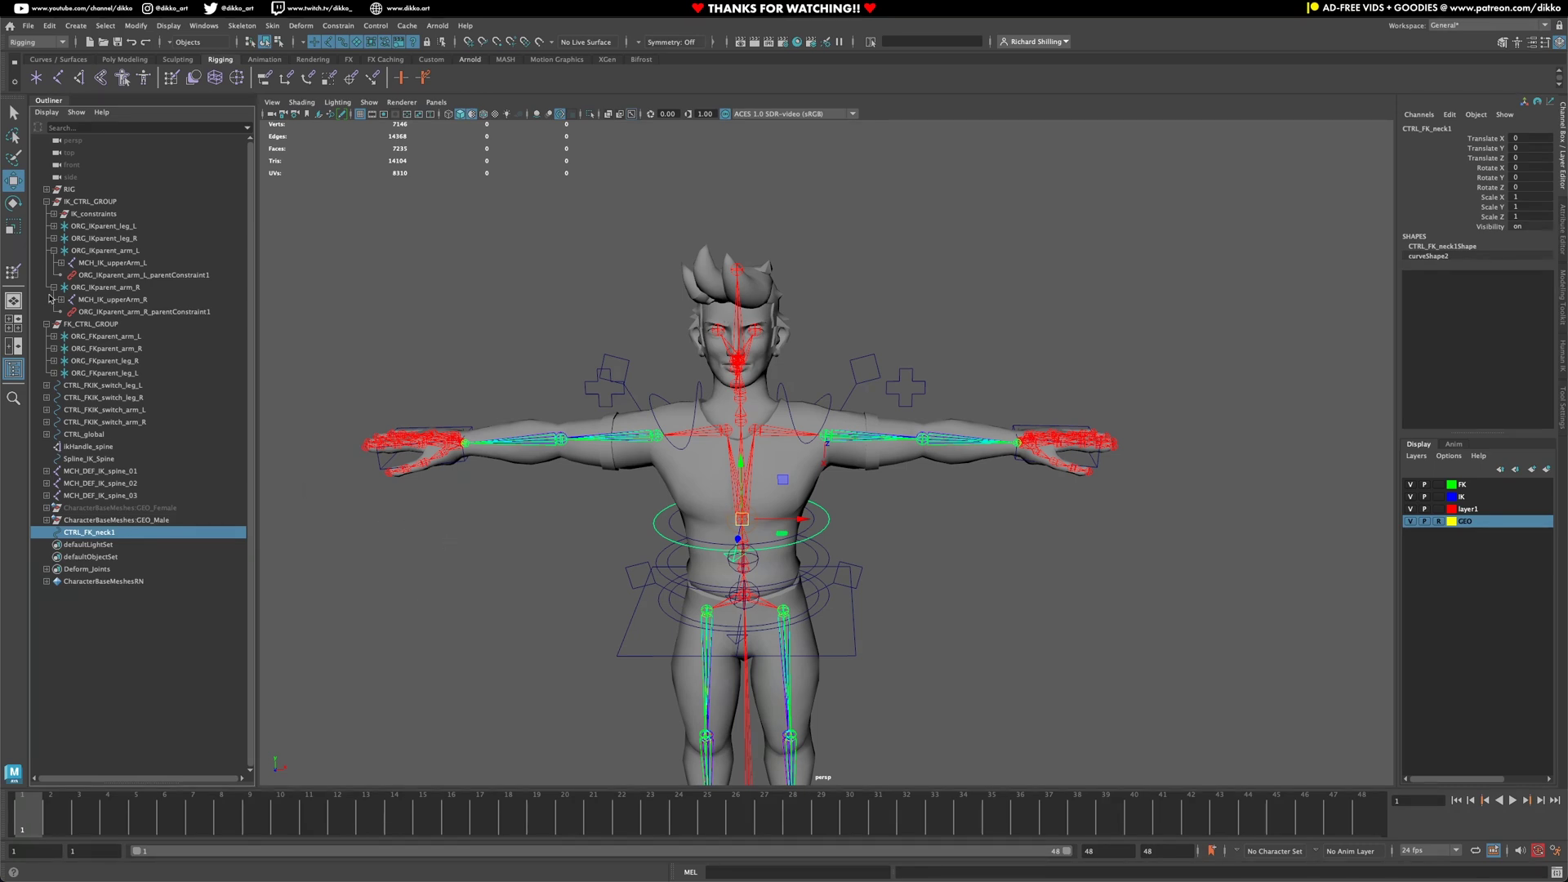
With the GEO layer hidden, snap CTRL_FK_neck1 to the base neck joint and scale it uniformly to about 0.425
click(1410, 522)
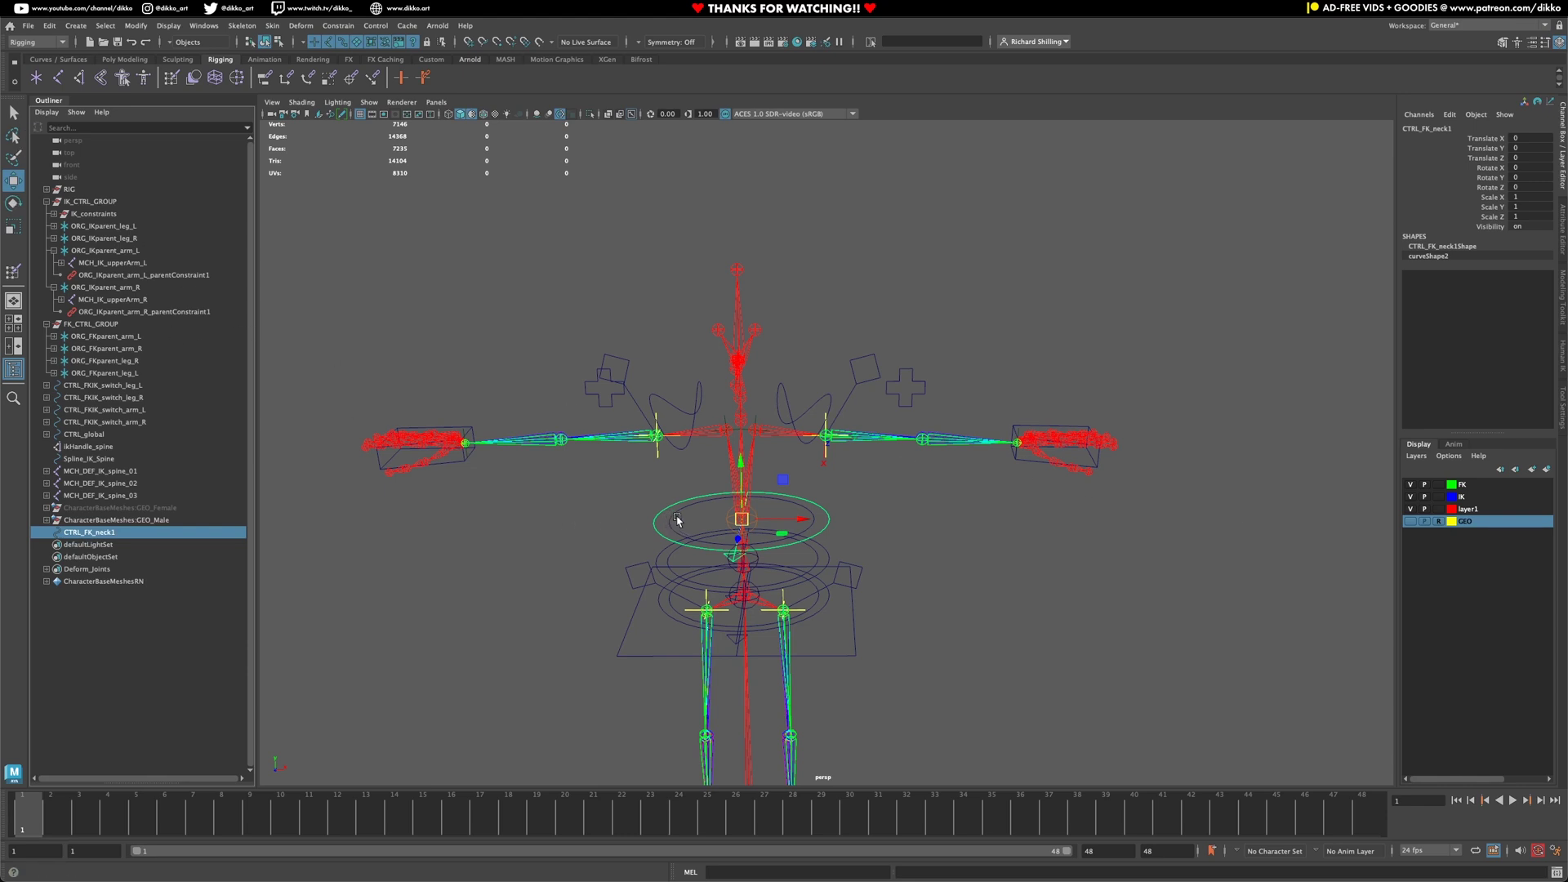
key(v)
drag(743, 519, 742, 421)
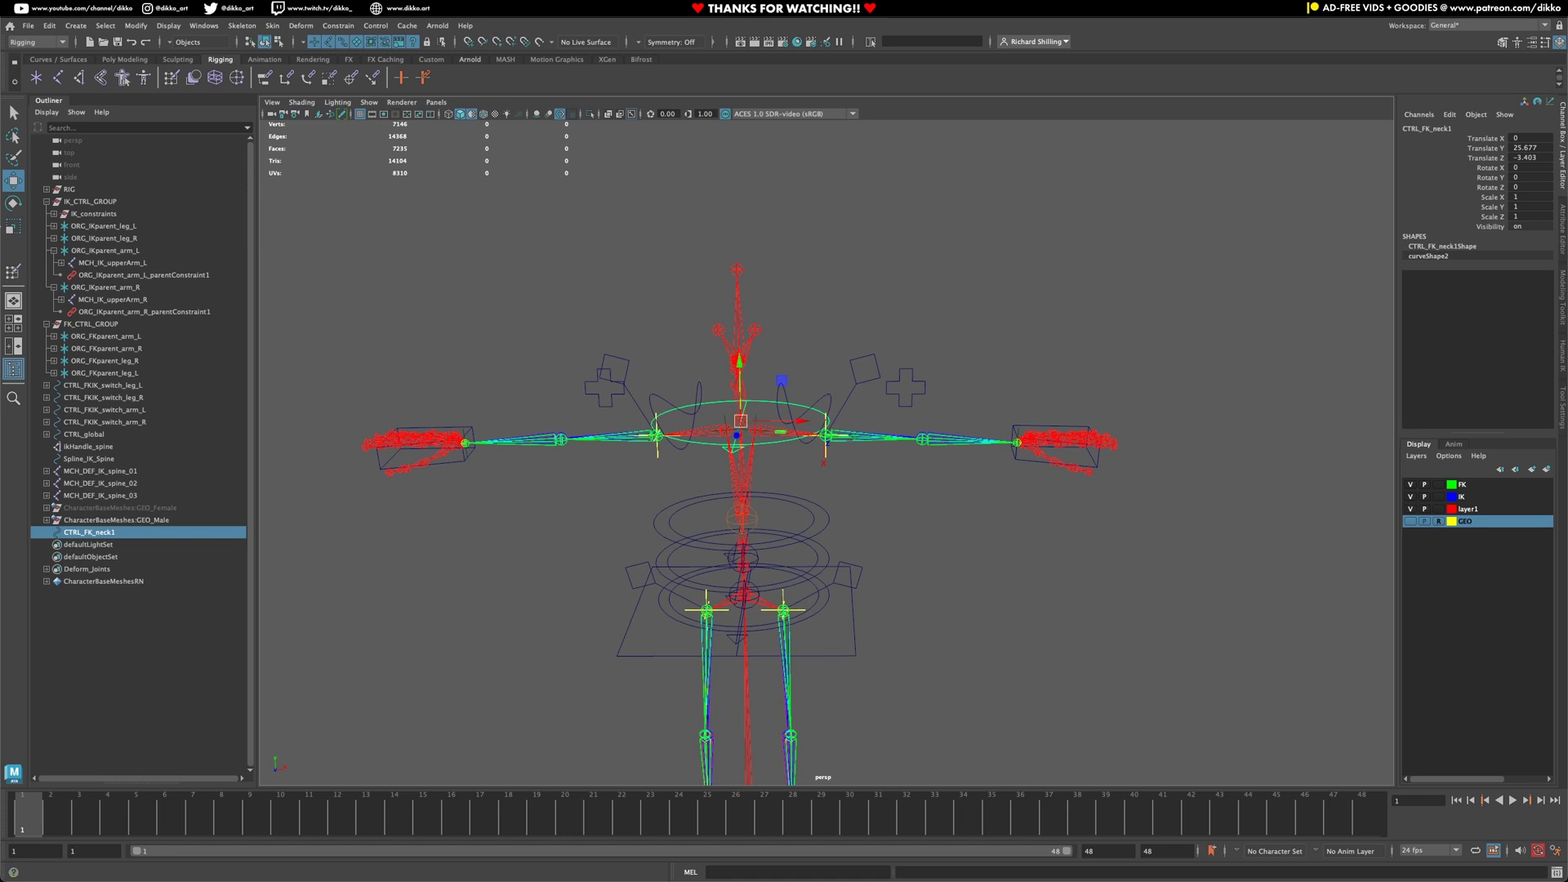
key(r)
mouse_move(745, 428)
mouse_down()
mouse_move(642, 451)
mouse_move(711, 460)
mouse_move(701, 474)
mouse_move(730, 449)
mouse_up()
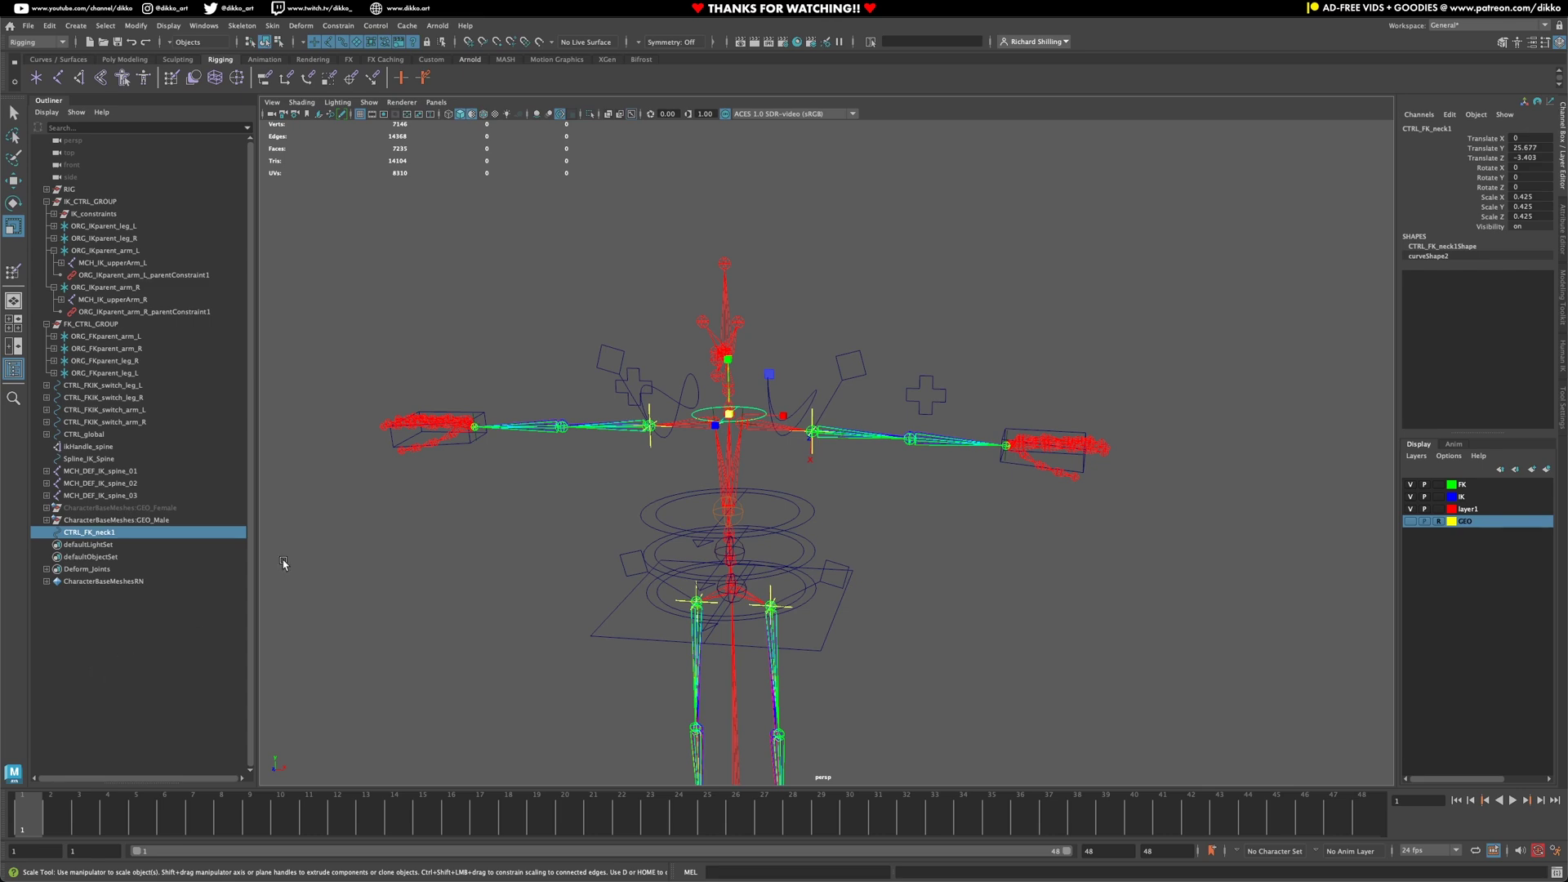
Inspect the neck control from an angle and create a new locator
alt+drag(803, 369, 726, 372)
alt+right_drag(726, 372, 767, 399)
alt+middle_drag(654, 306, 767, 409)
alt+drag(767, 409, 714, 452)
scroll(772, 487, down, 3)
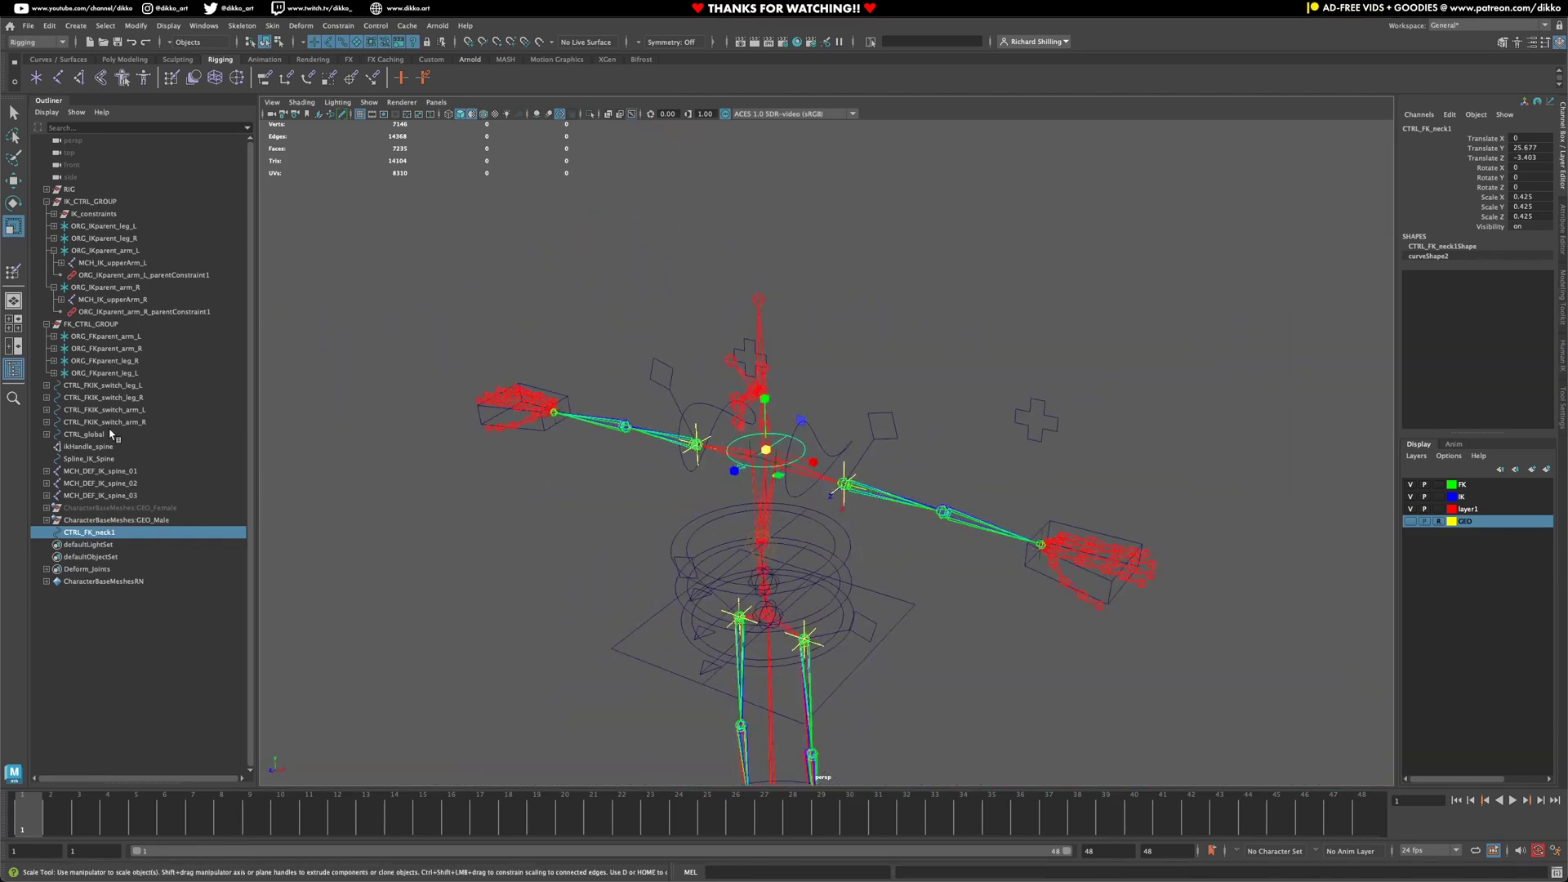
click(36, 77)
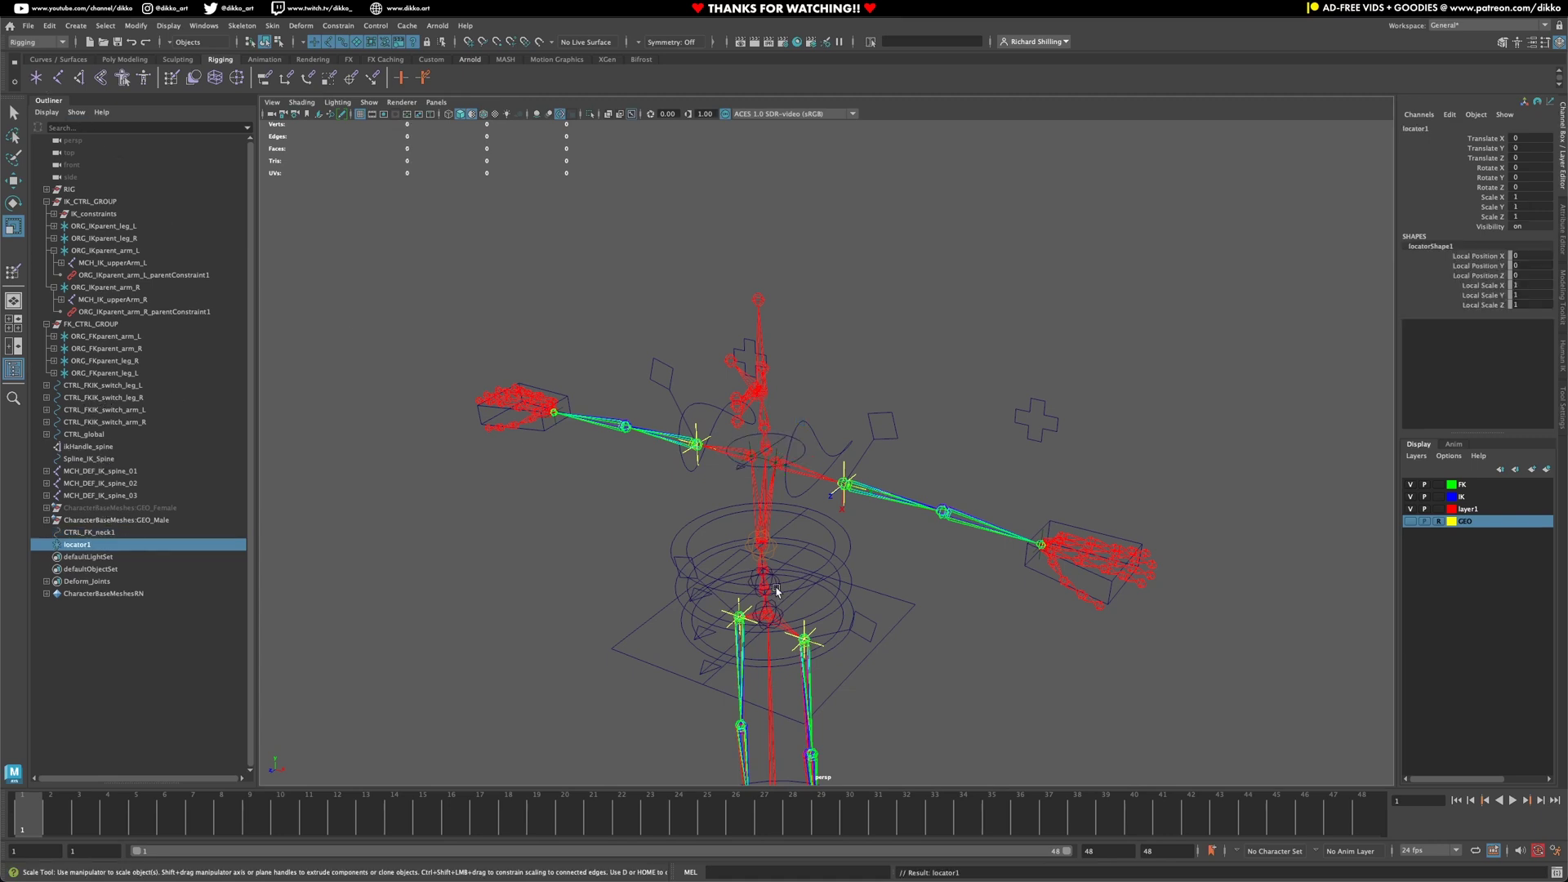
Set the new locator's local scale to 4 on all axes and snap it to the base neck joint
alt+middle_drag(783, 607, 750, 435)
drag(1518, 288, 1525, 303)
key(Return)
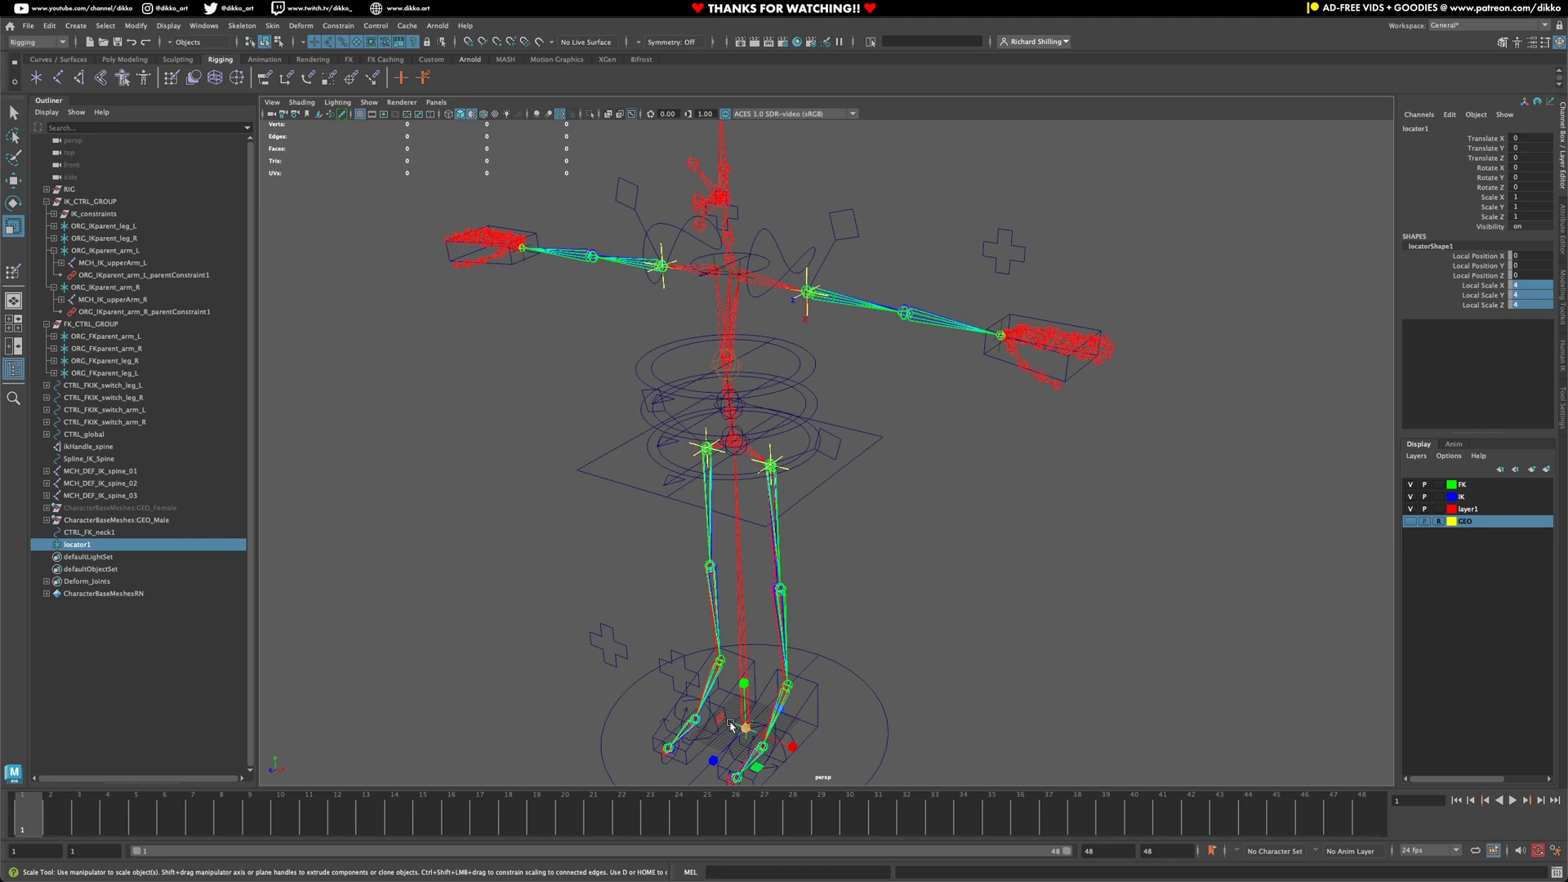
key(w)
key(v)
drag(738, 713, 730, 263)
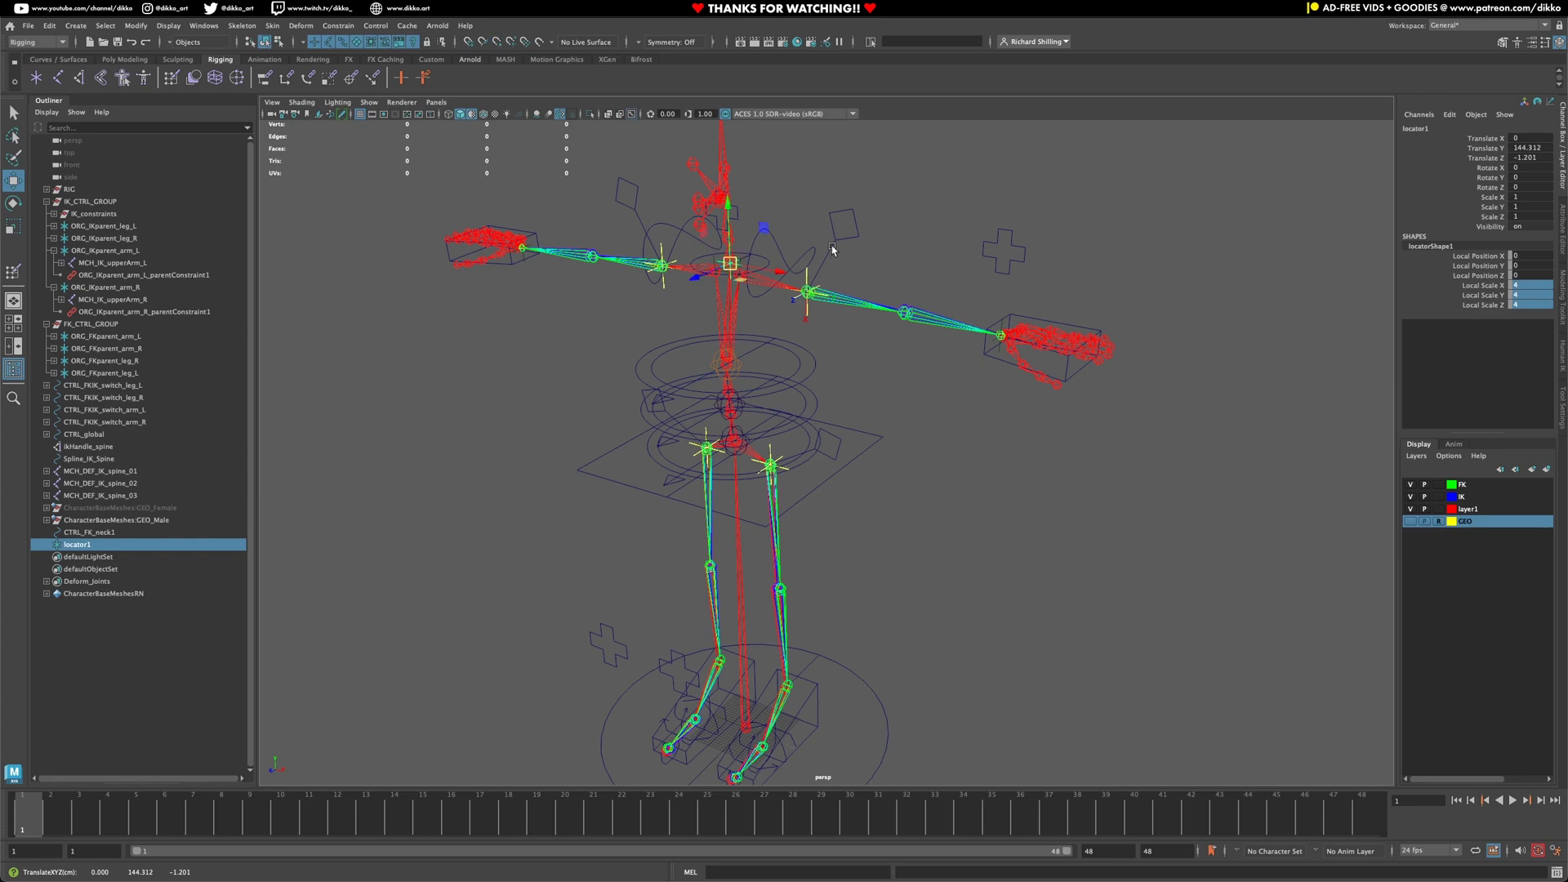
Match all of the locator's transforms to the base neck joint, DEF_neck1
alt+middle_drag(833, 250, 871, 397)
scroll(804, 353, up, 8)
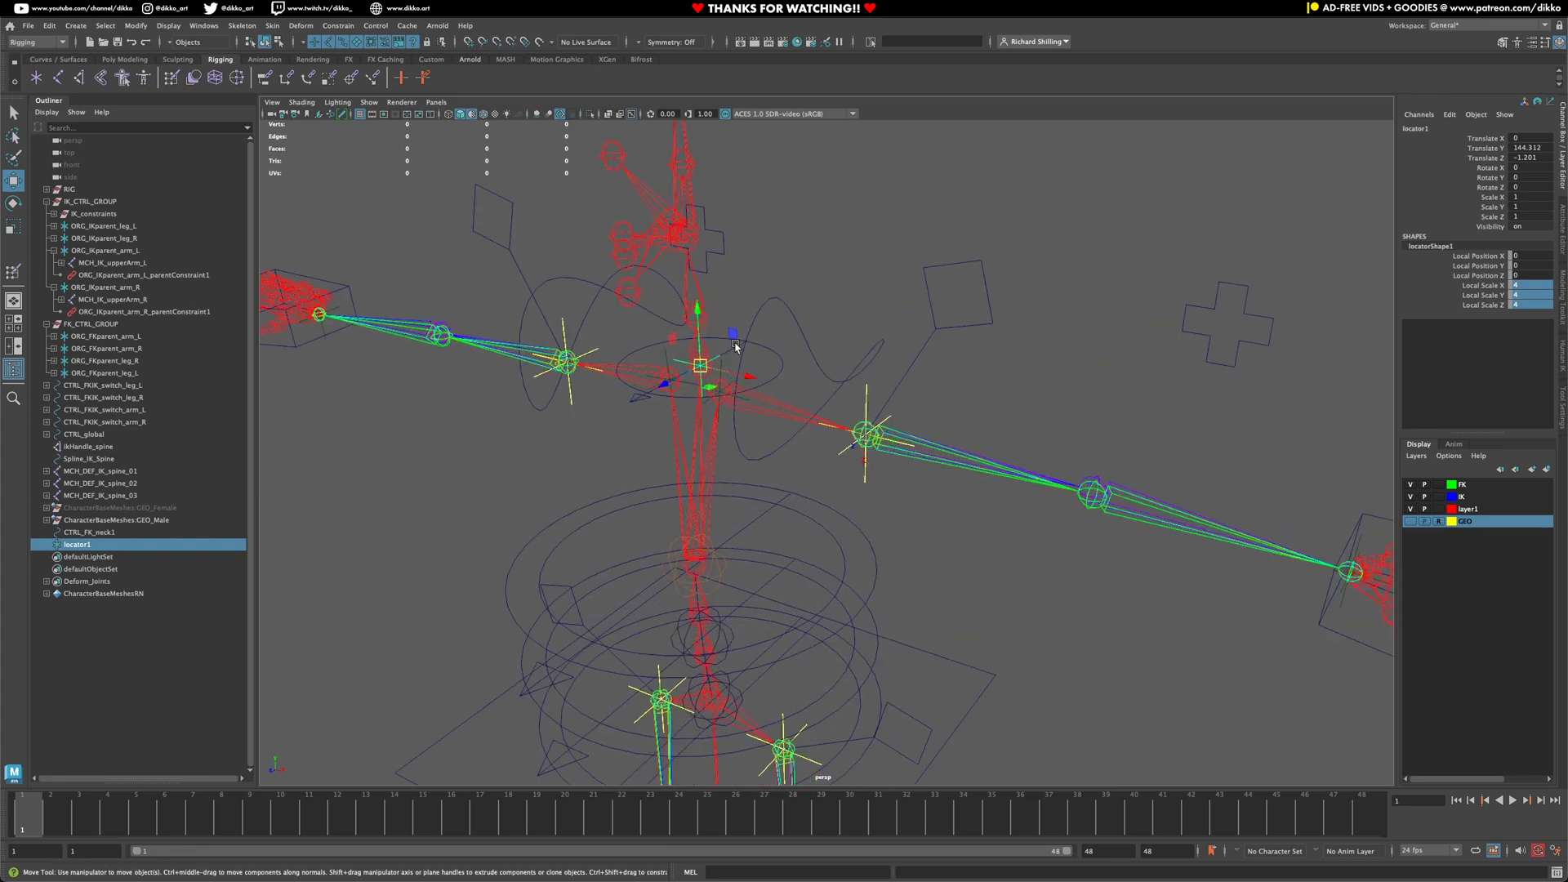
alt+drag(735, 347, 668, 331)
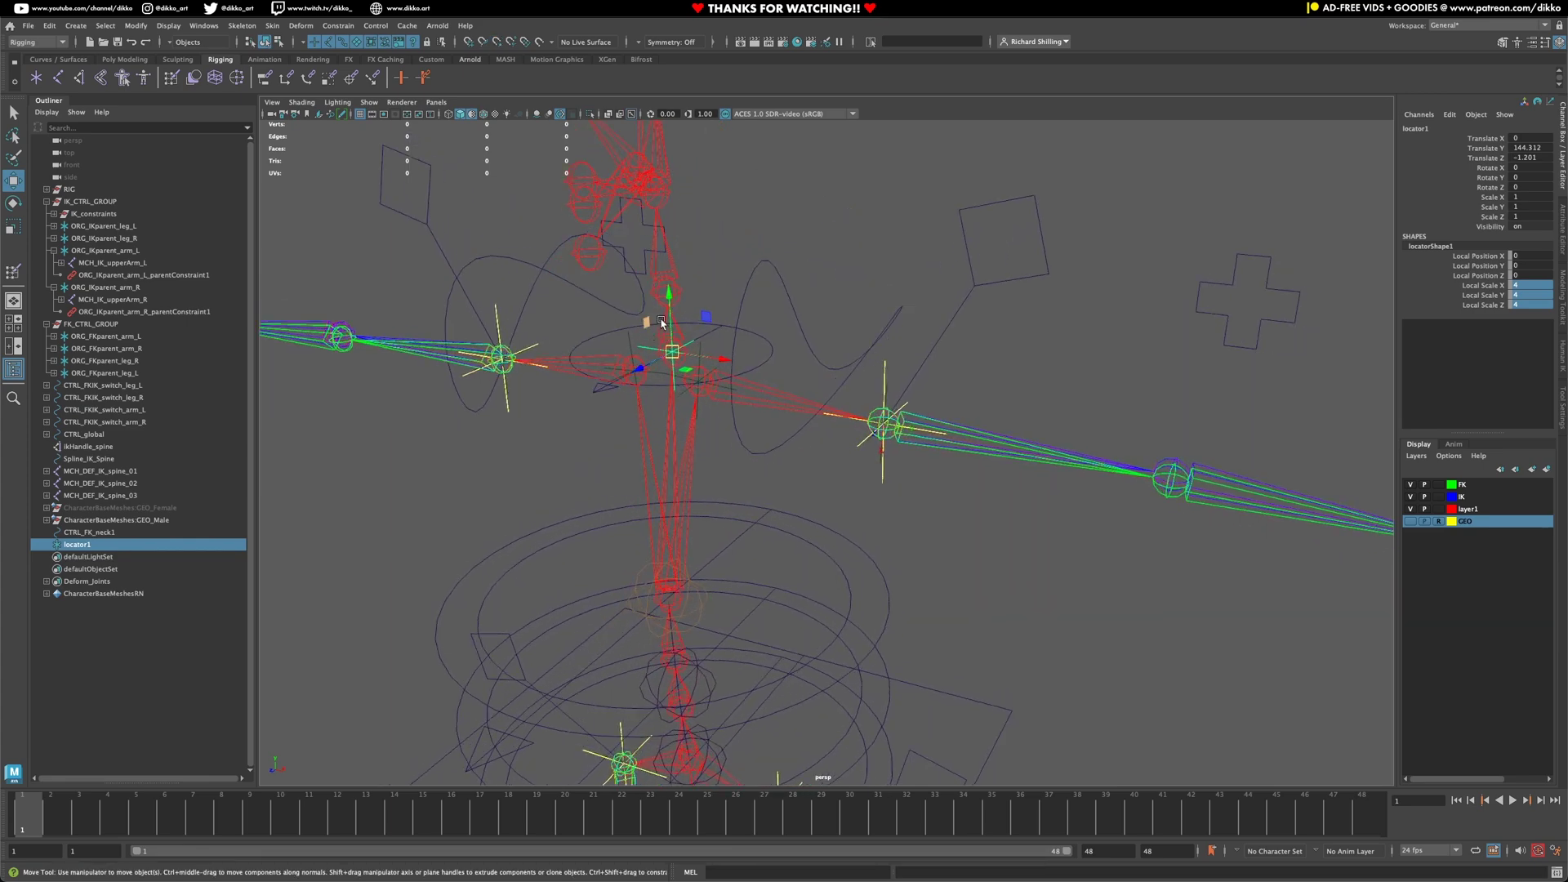
click(682, 329)
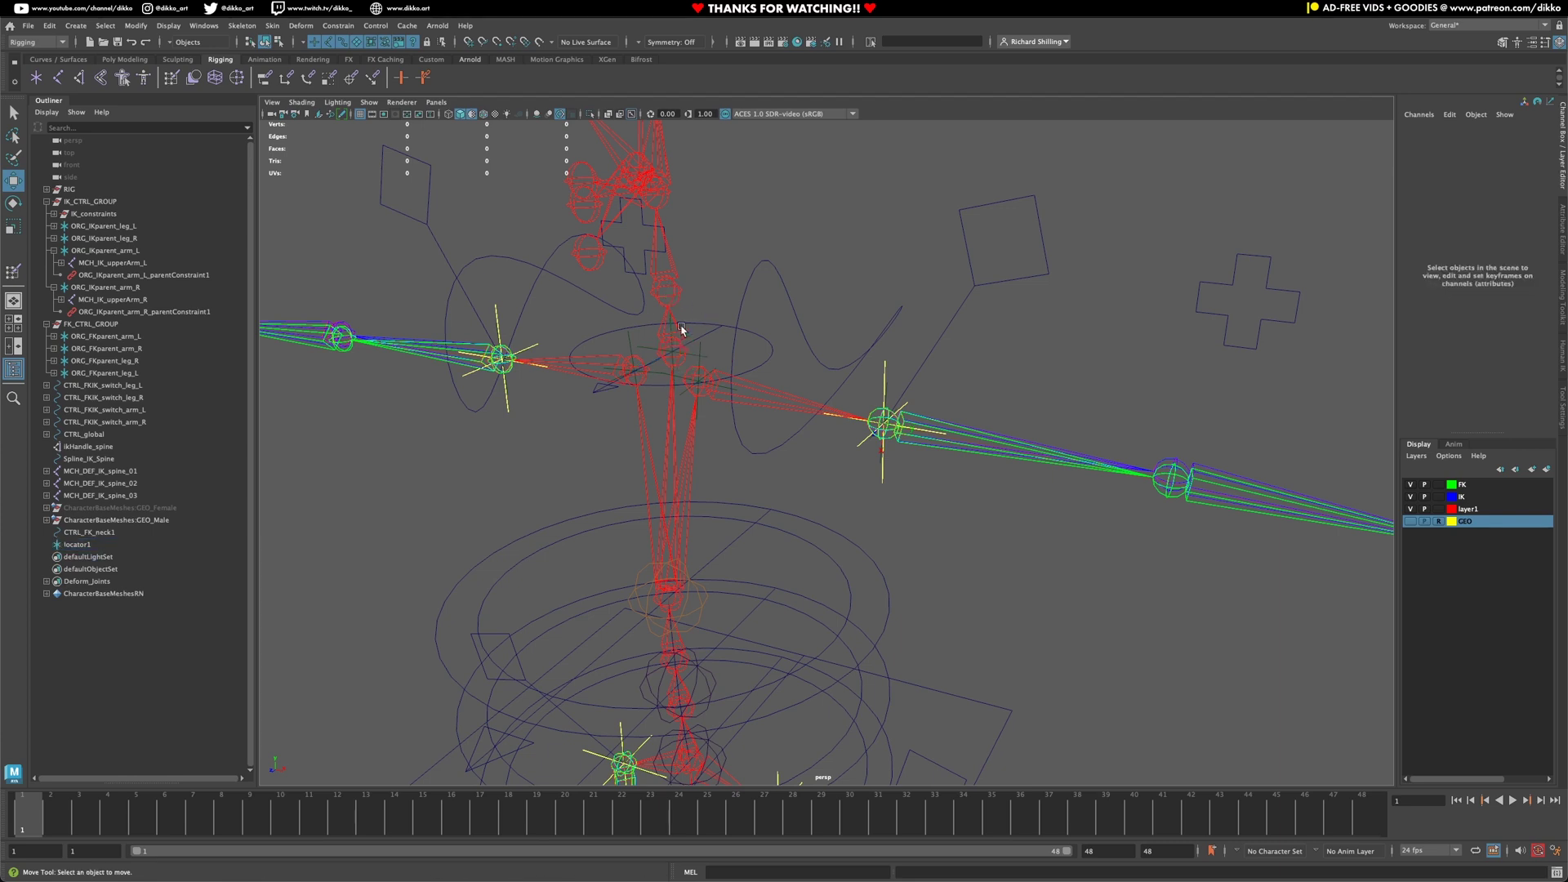
click(645, 350)
scroll(658, 315, up, 4)
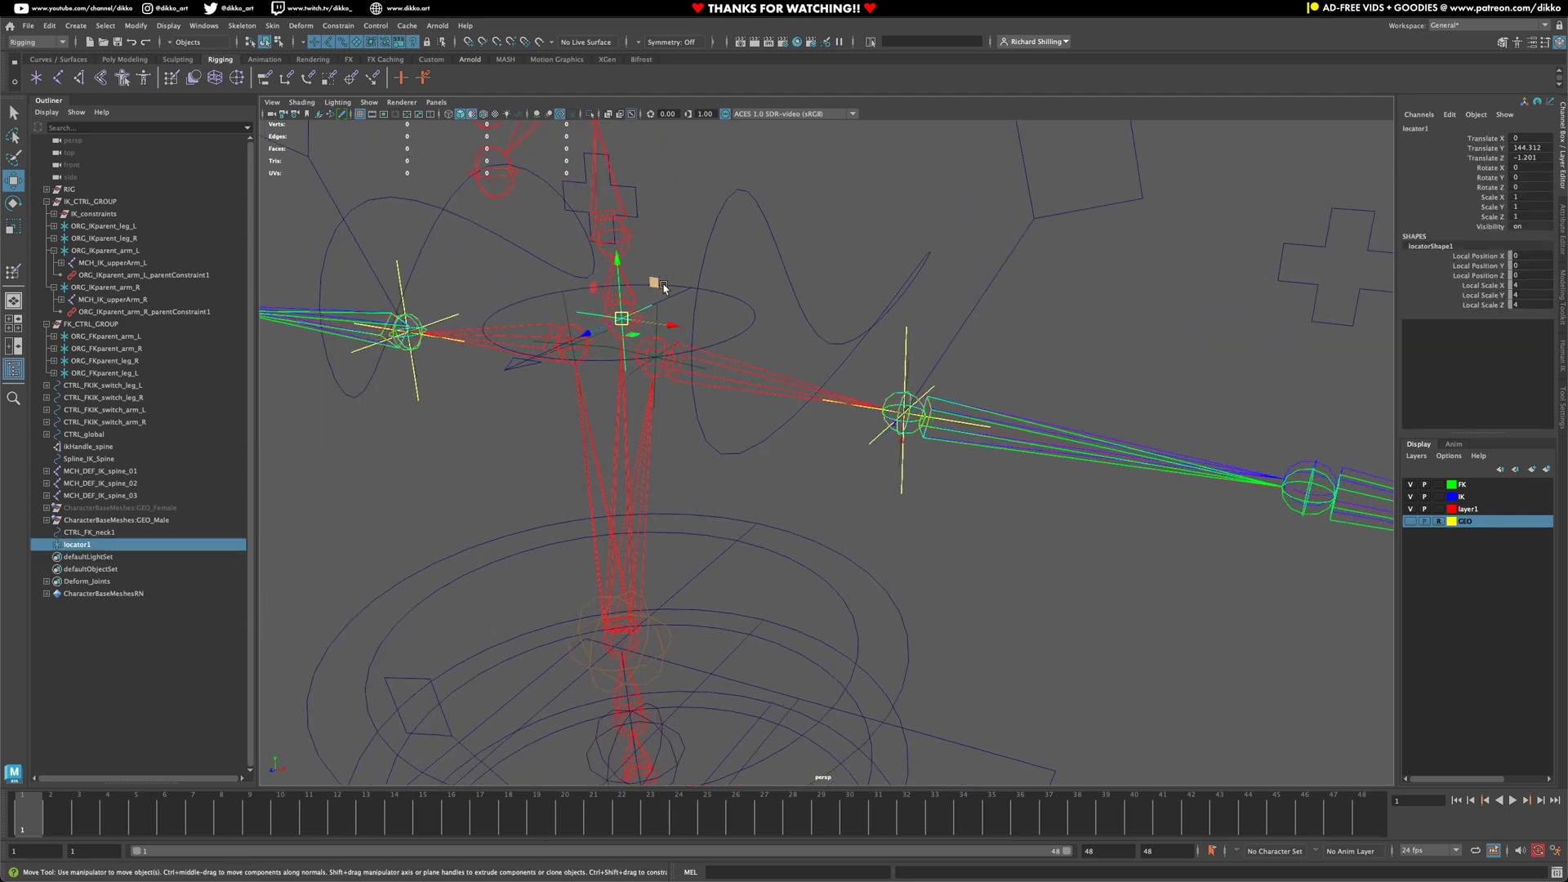
shift+click(604, 278)
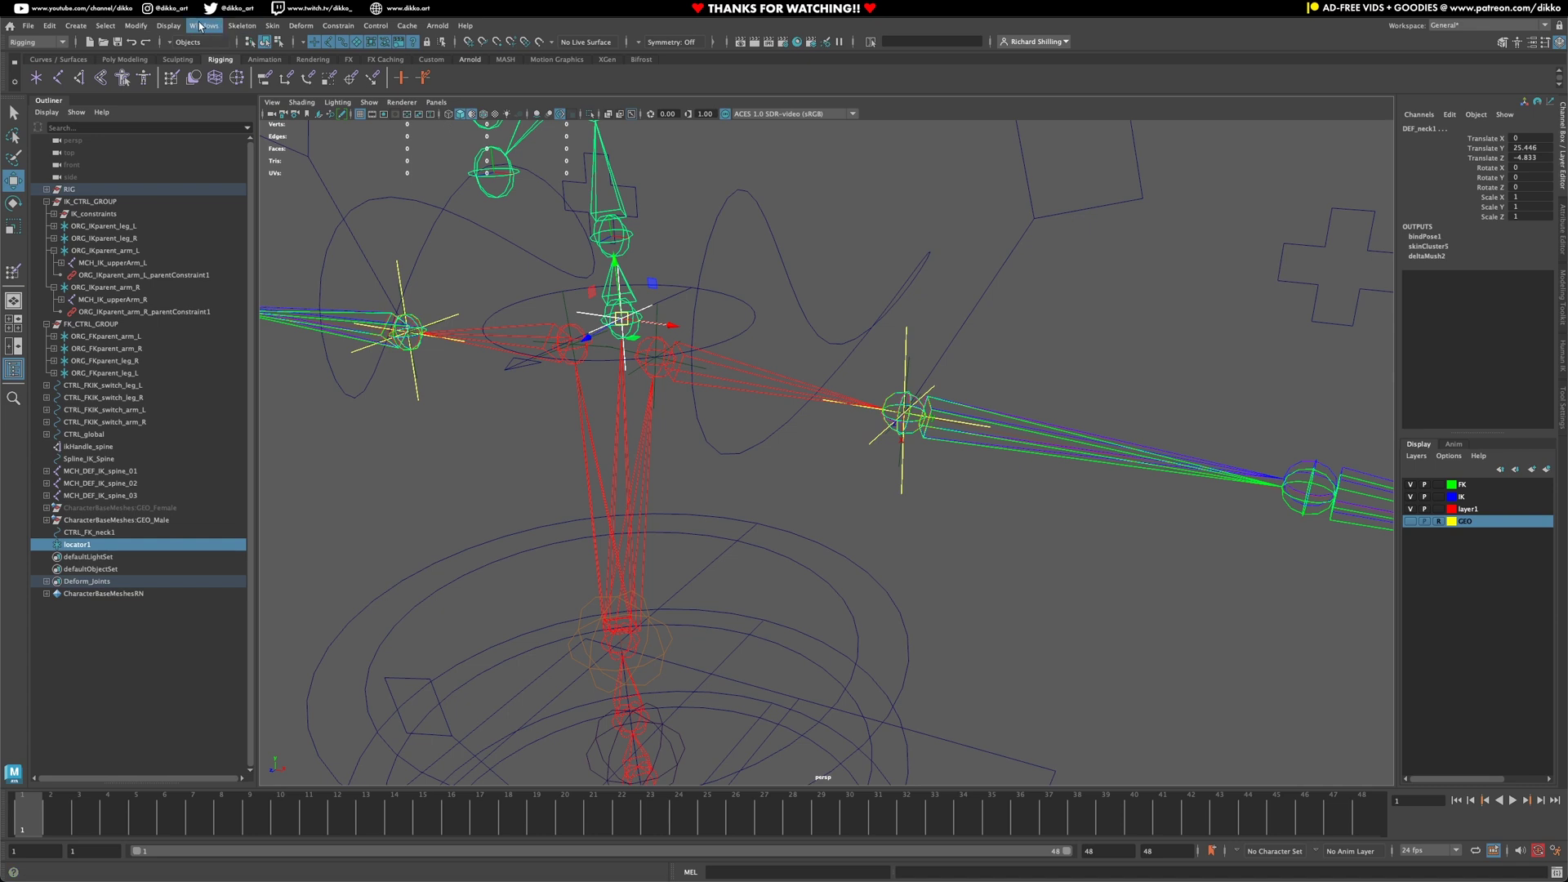
click(135, 25)
mouse_move(162, 98)
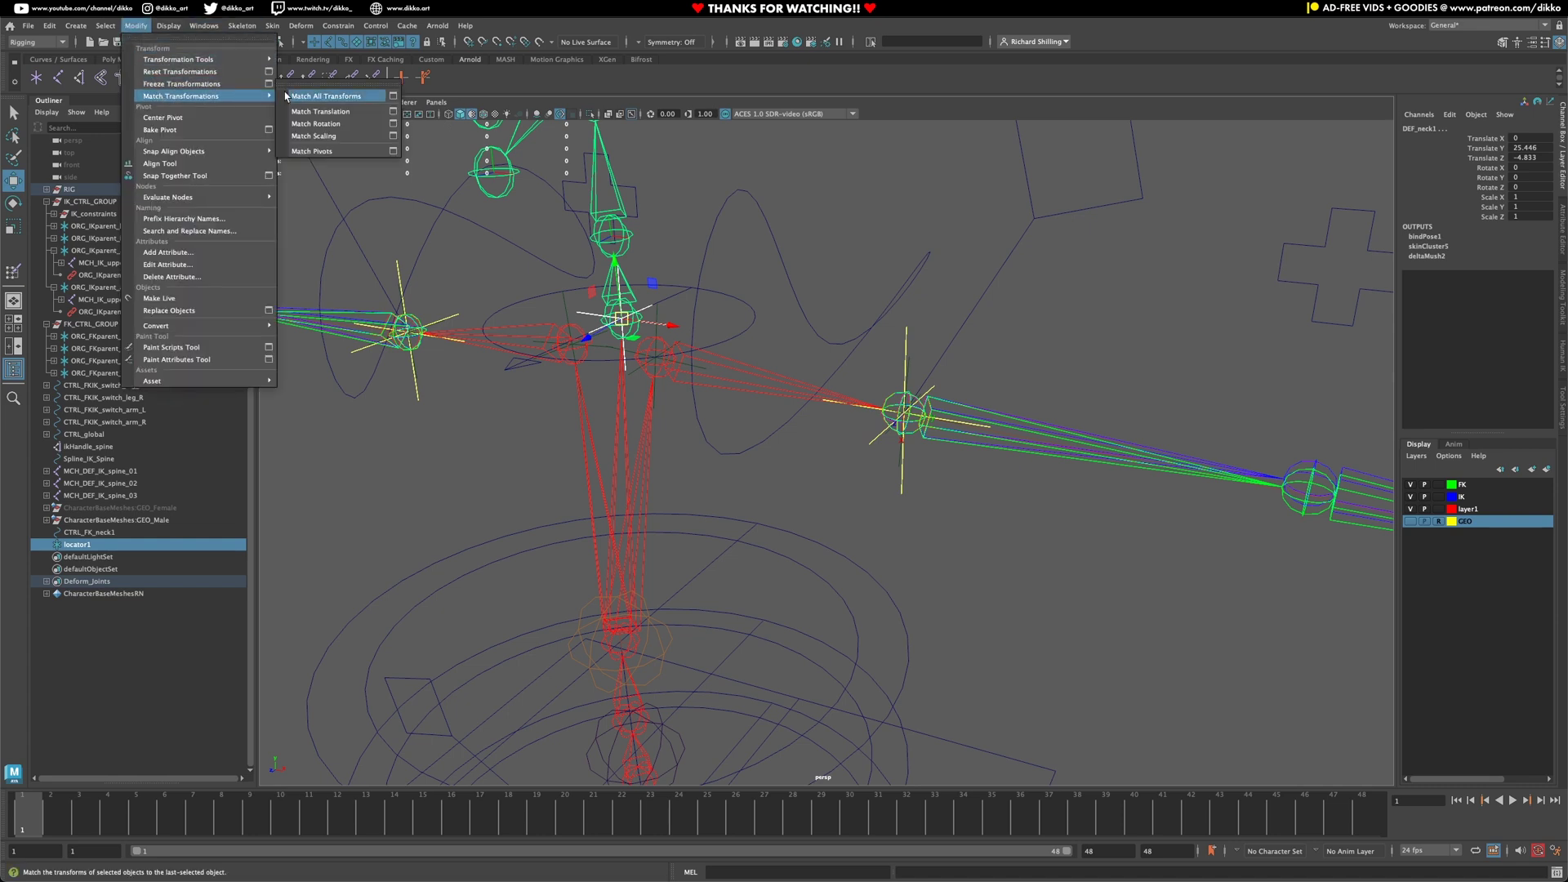
click(323, 96)
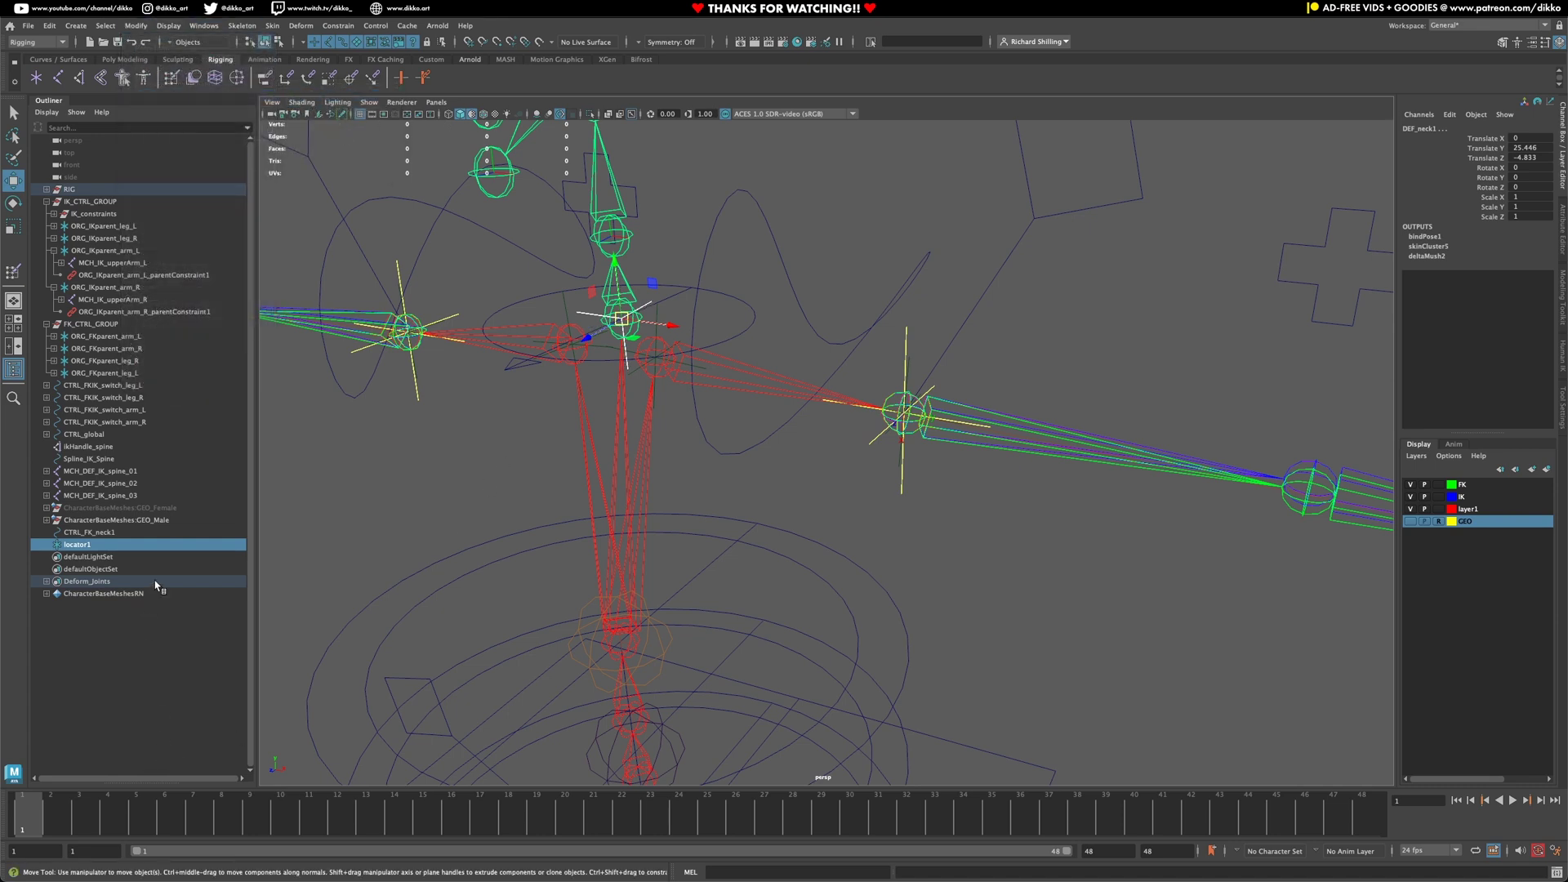
Parent CTRL_FK_neck1 under the locator and rename the locator as ORG_neck
click(129, 533)
shift+click(115, 542)
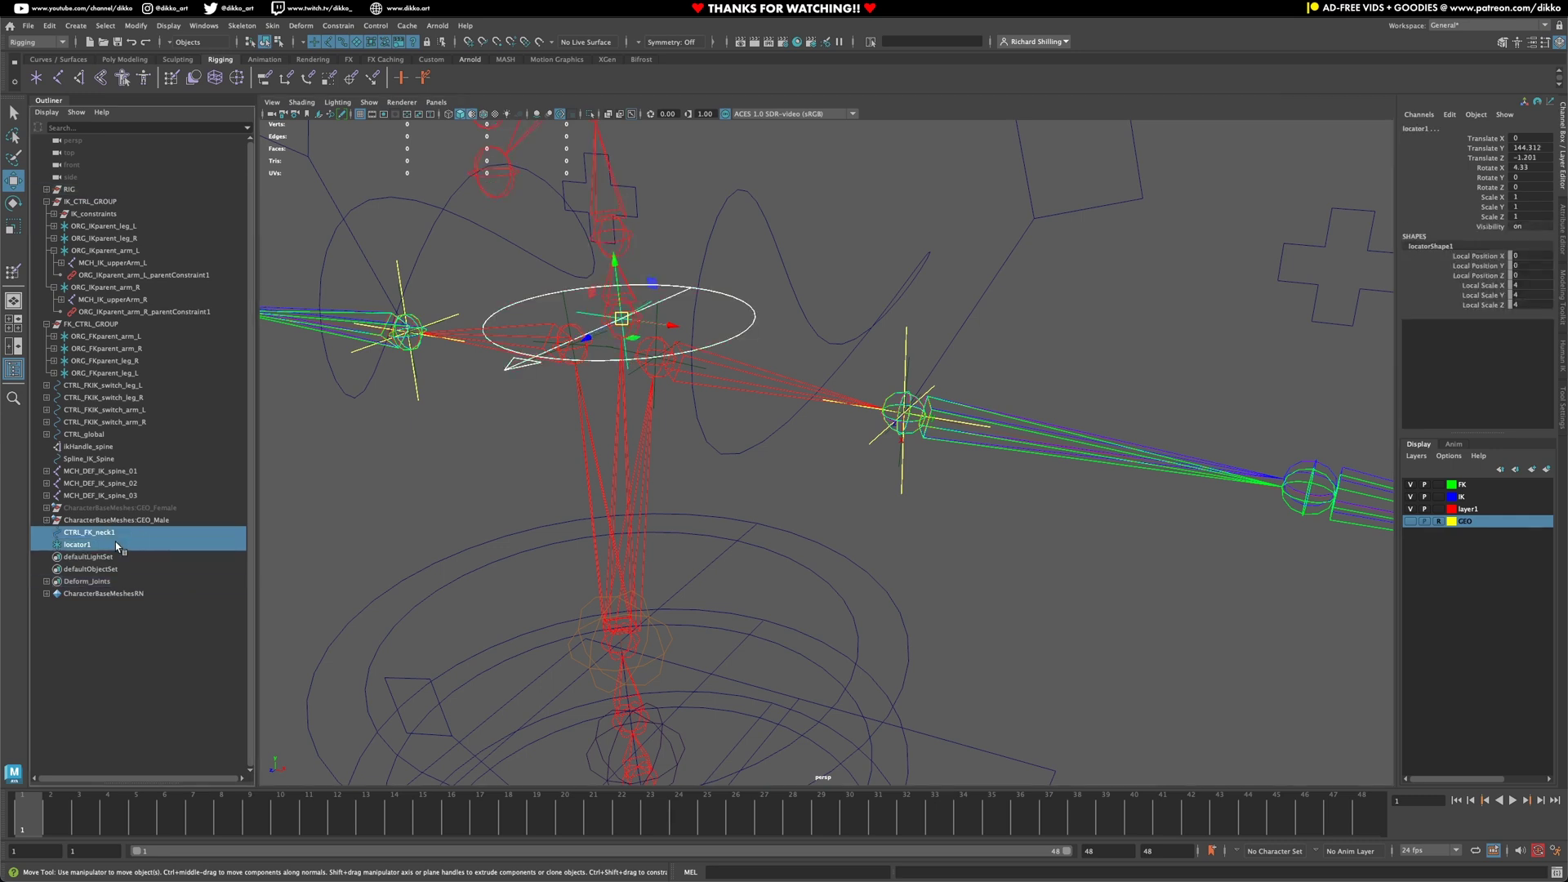
key(p)
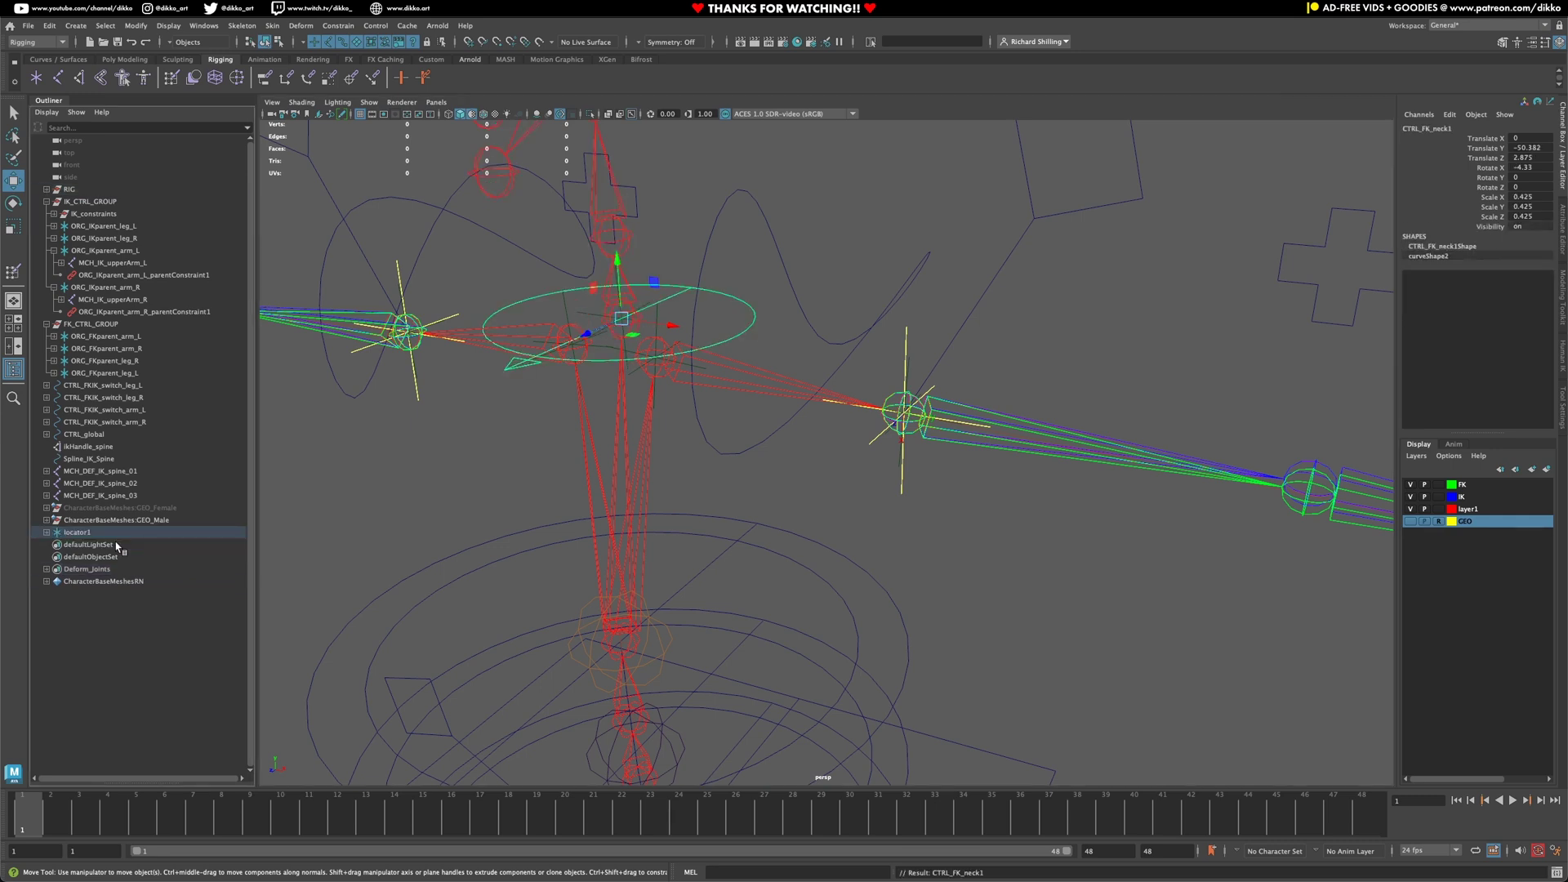
click(86, 538)
double_click(72, 535)
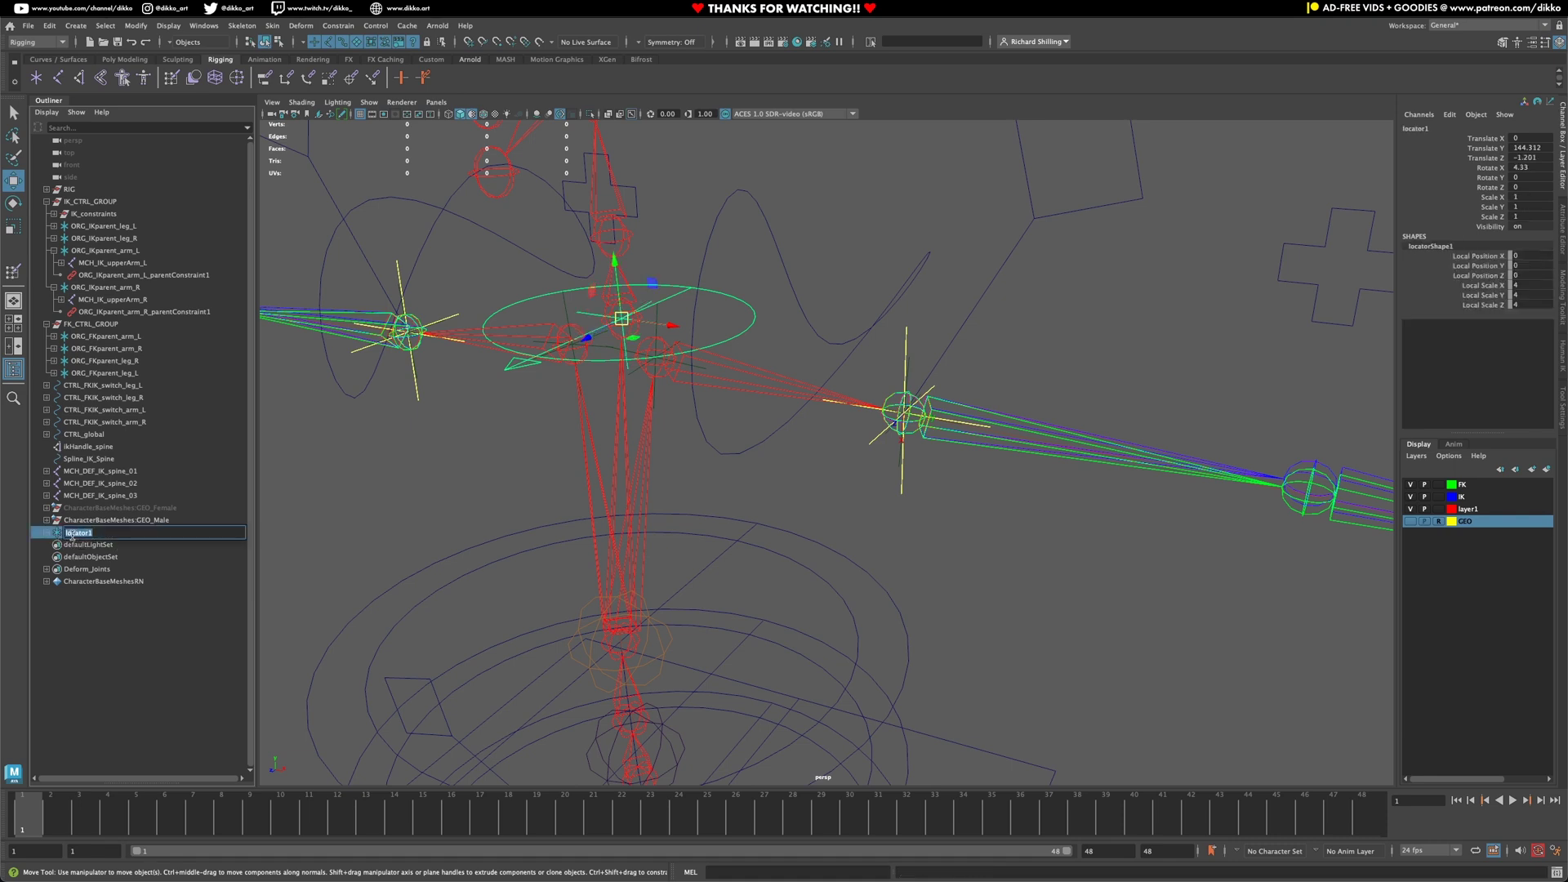
text(Ct)
key(Return)
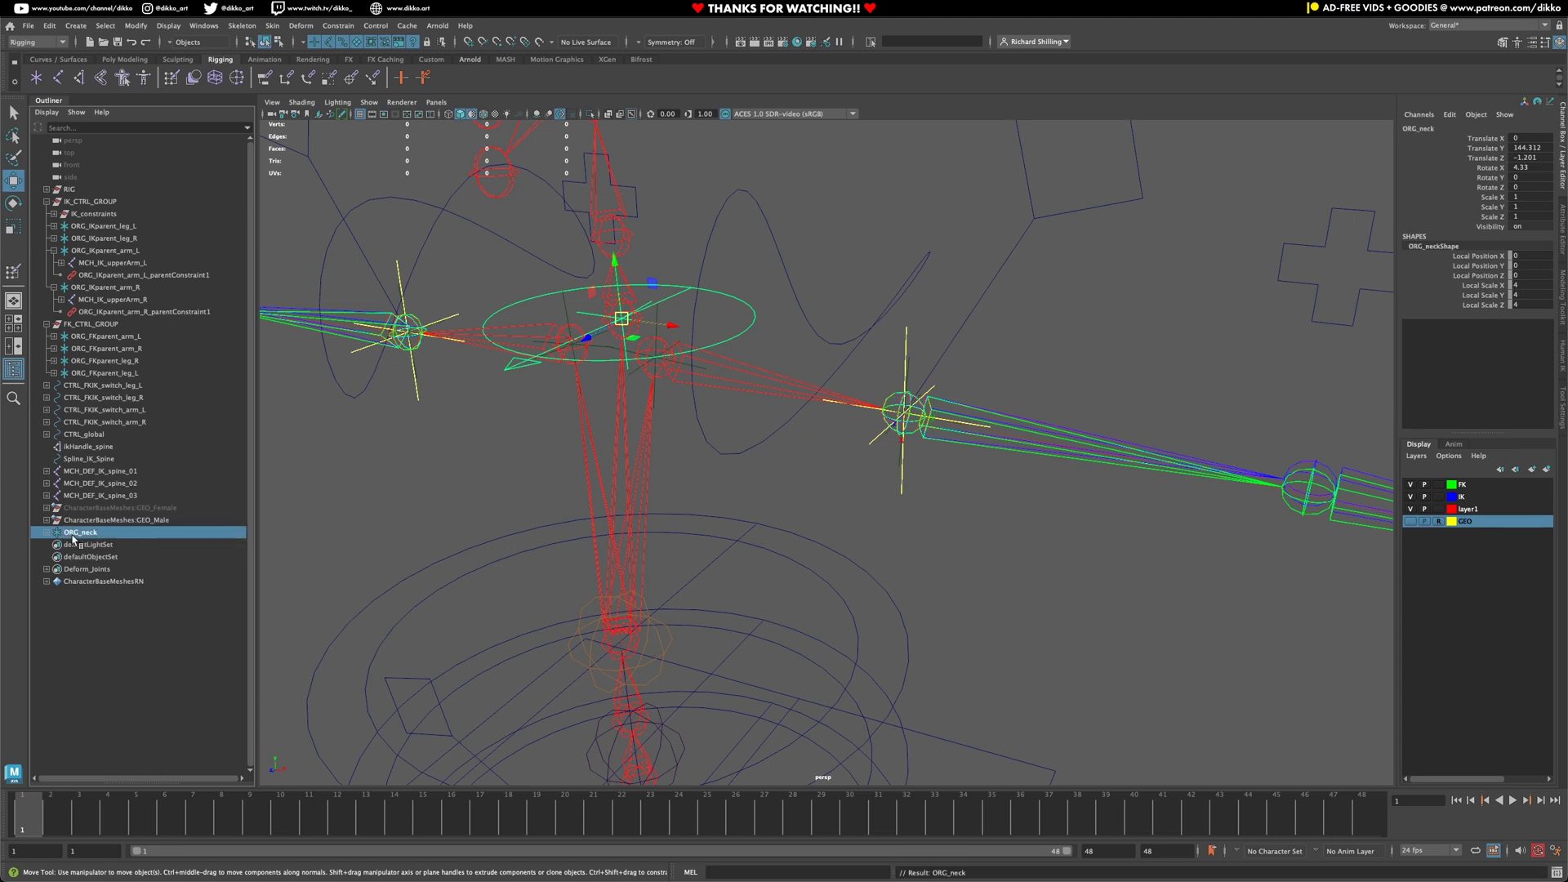
Freeze the translation, rotation and scale of CTRL_FK_neck1 inside ORG_neck
click(48, 533)
click(86, 546)
right_click(1453, 203)
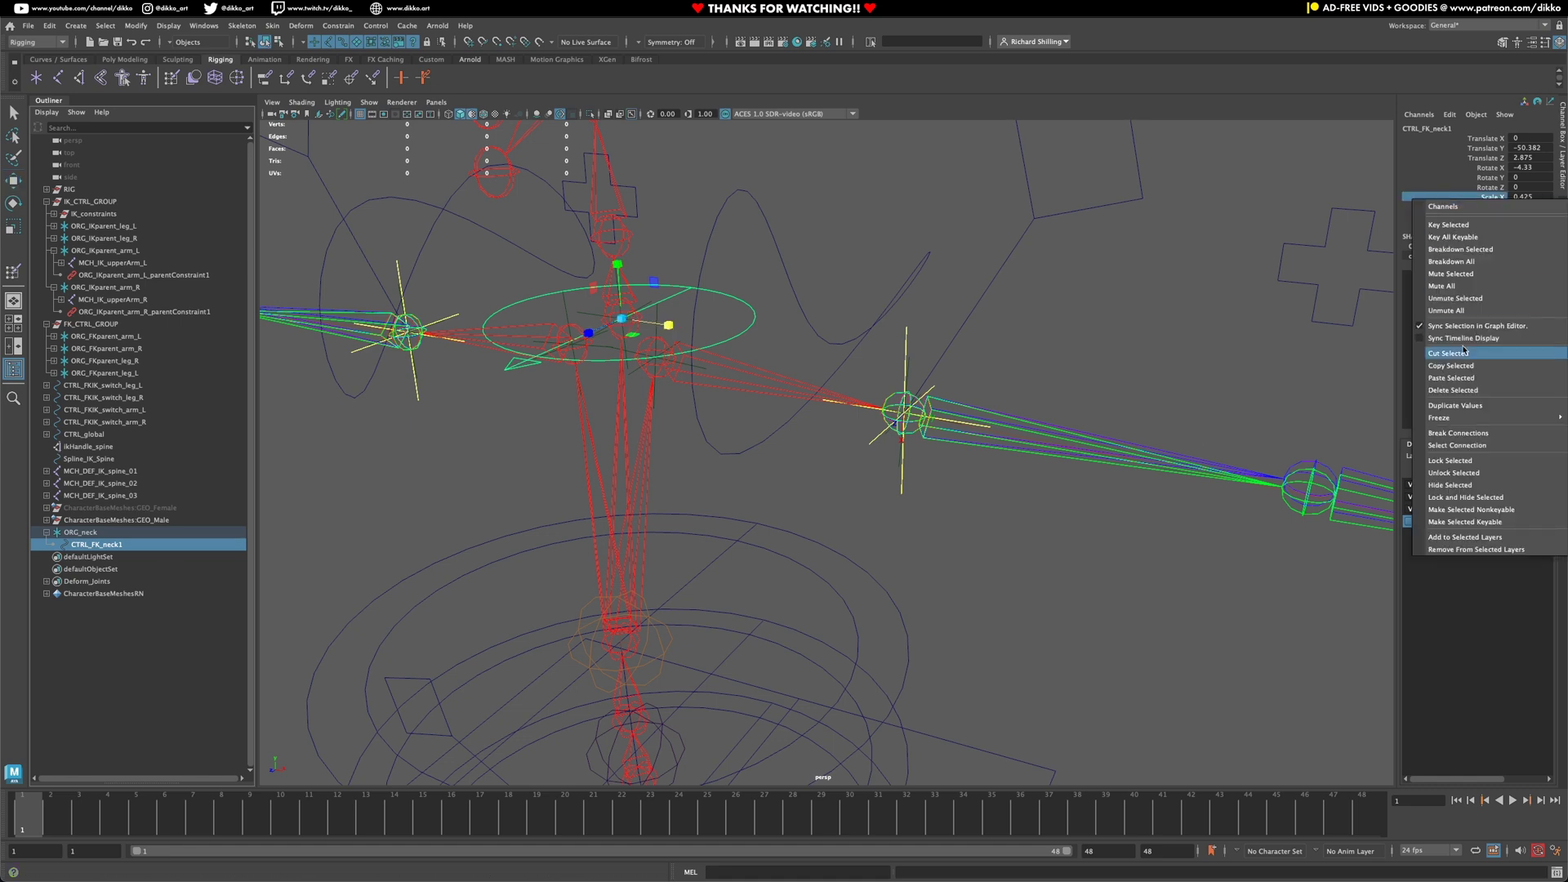
mouse_move(1439, 417)
click(1374, 455)
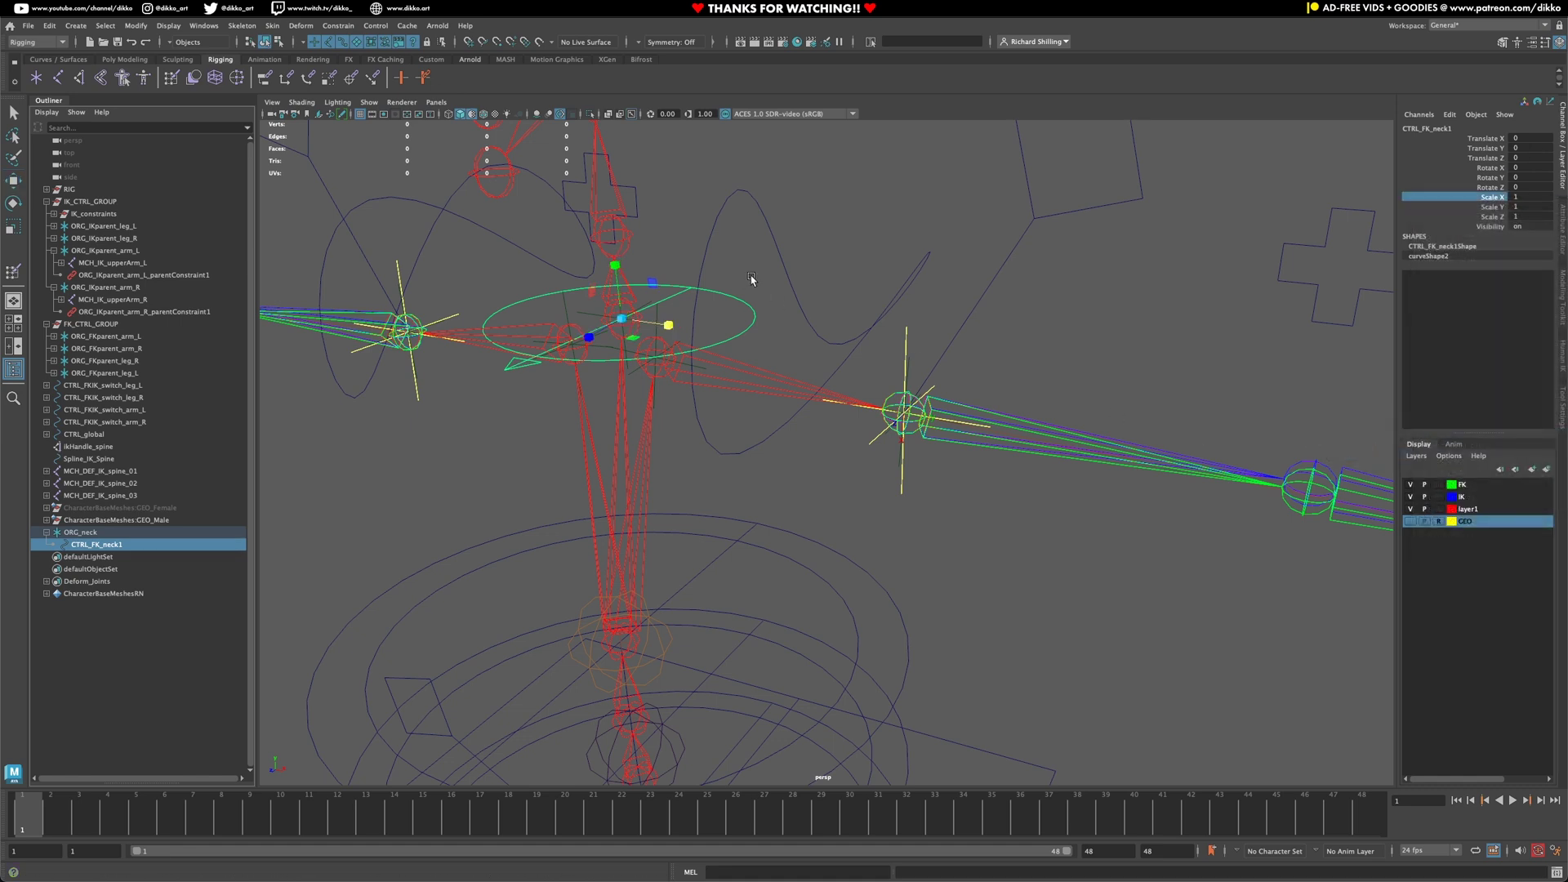
key(f)
Duplicate ORG_neck with its control and match all transforms of the copy to the second neck joint, DEF_neck2
click(114, 533)
key(w)
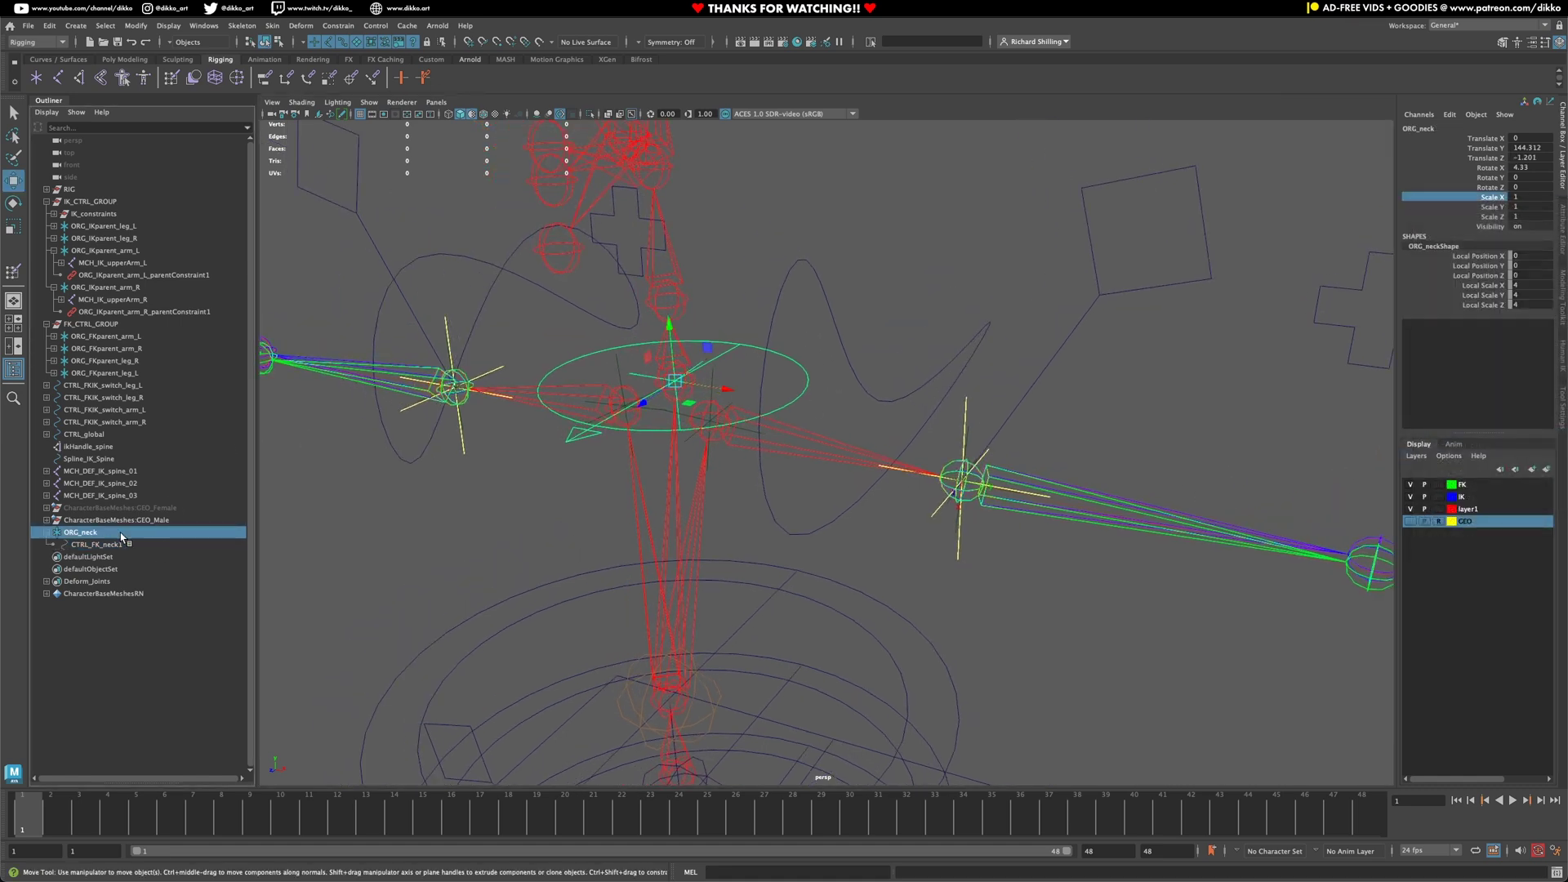
click(46, 532)
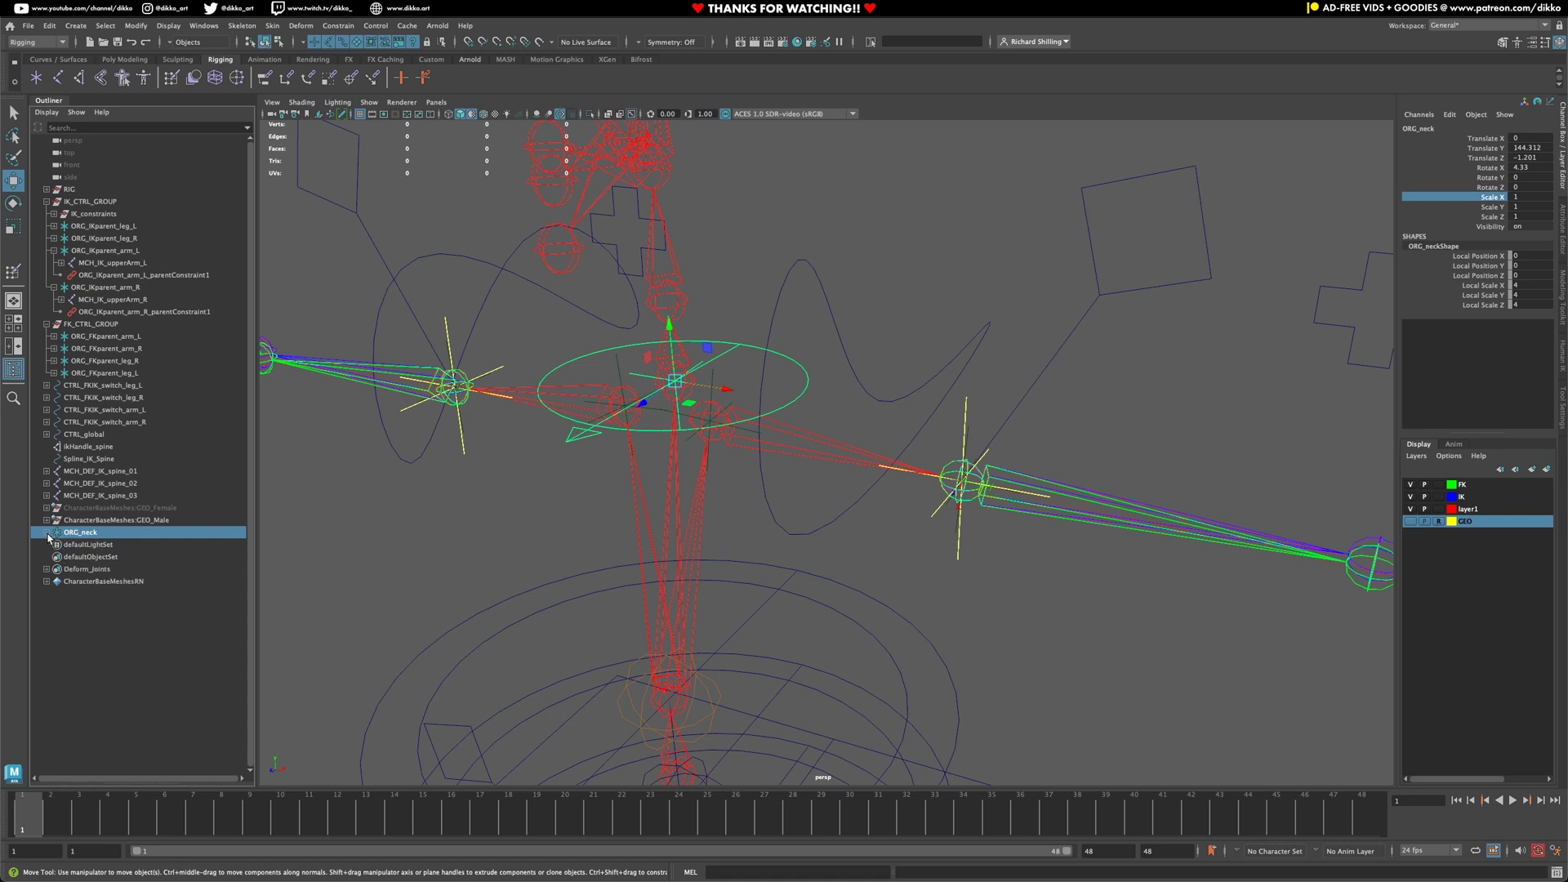
key(ctrl+d)
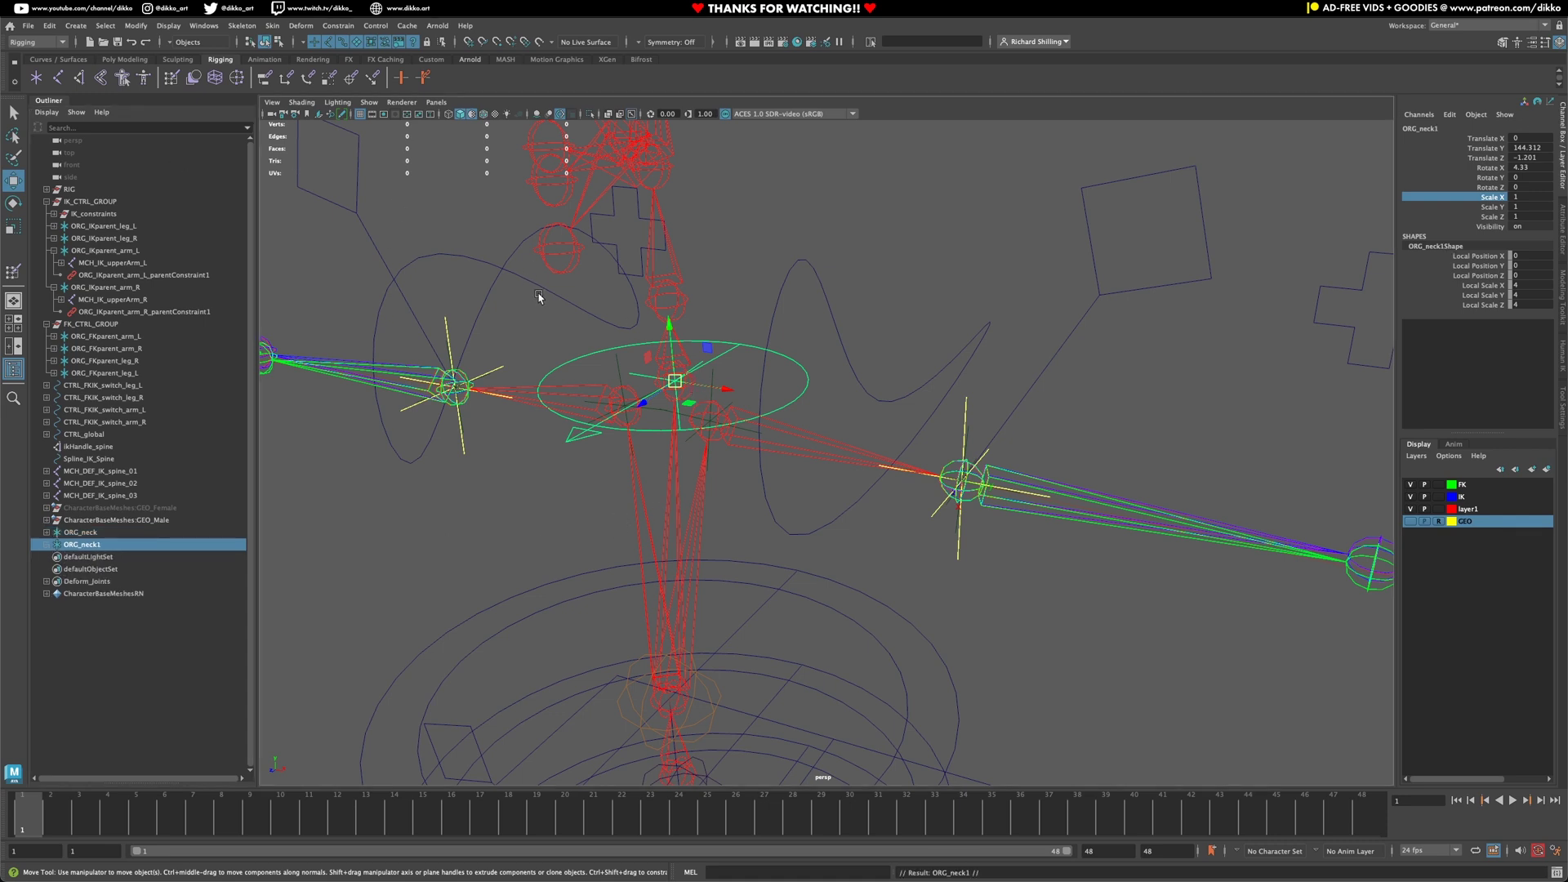
click(685, 299)
click(136, 25)
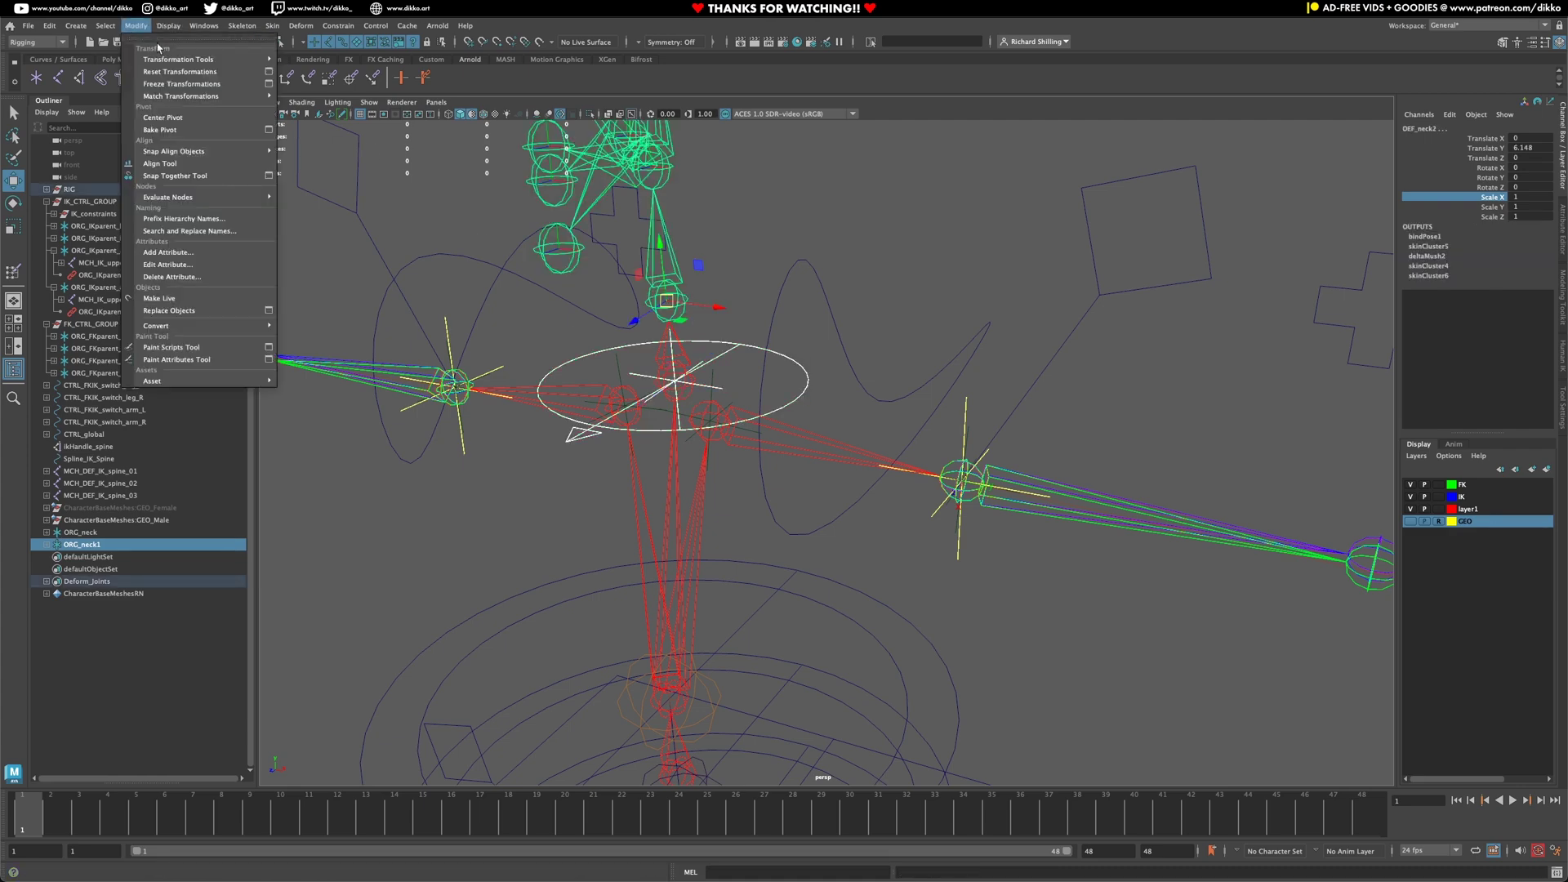
mouse_move(218, 98)
click(324, 97)
Duplicate the second neck locator with its control and match all transforms of the copy to the DEF_head joint
alt+middle_drag(697, 234, 738, 360)
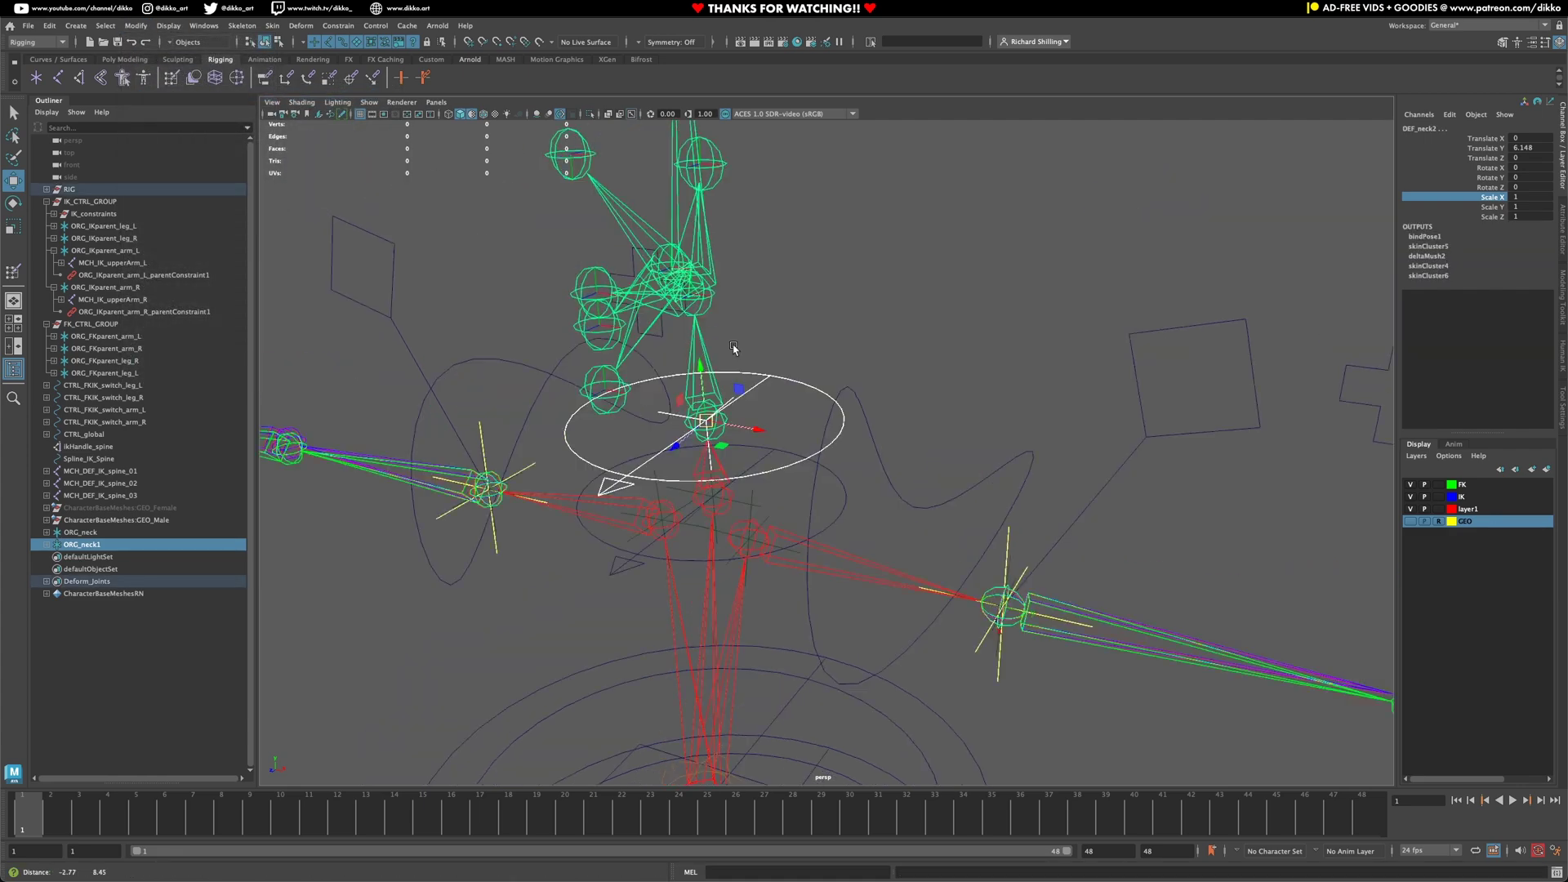
mouse_move(738, 360)
alt+mouse_down()
mouse_move(695, 353)
mouse_move(735, 360)
mouse_move(726, 344)
alt+mouse_up()
key(ctrl+d)
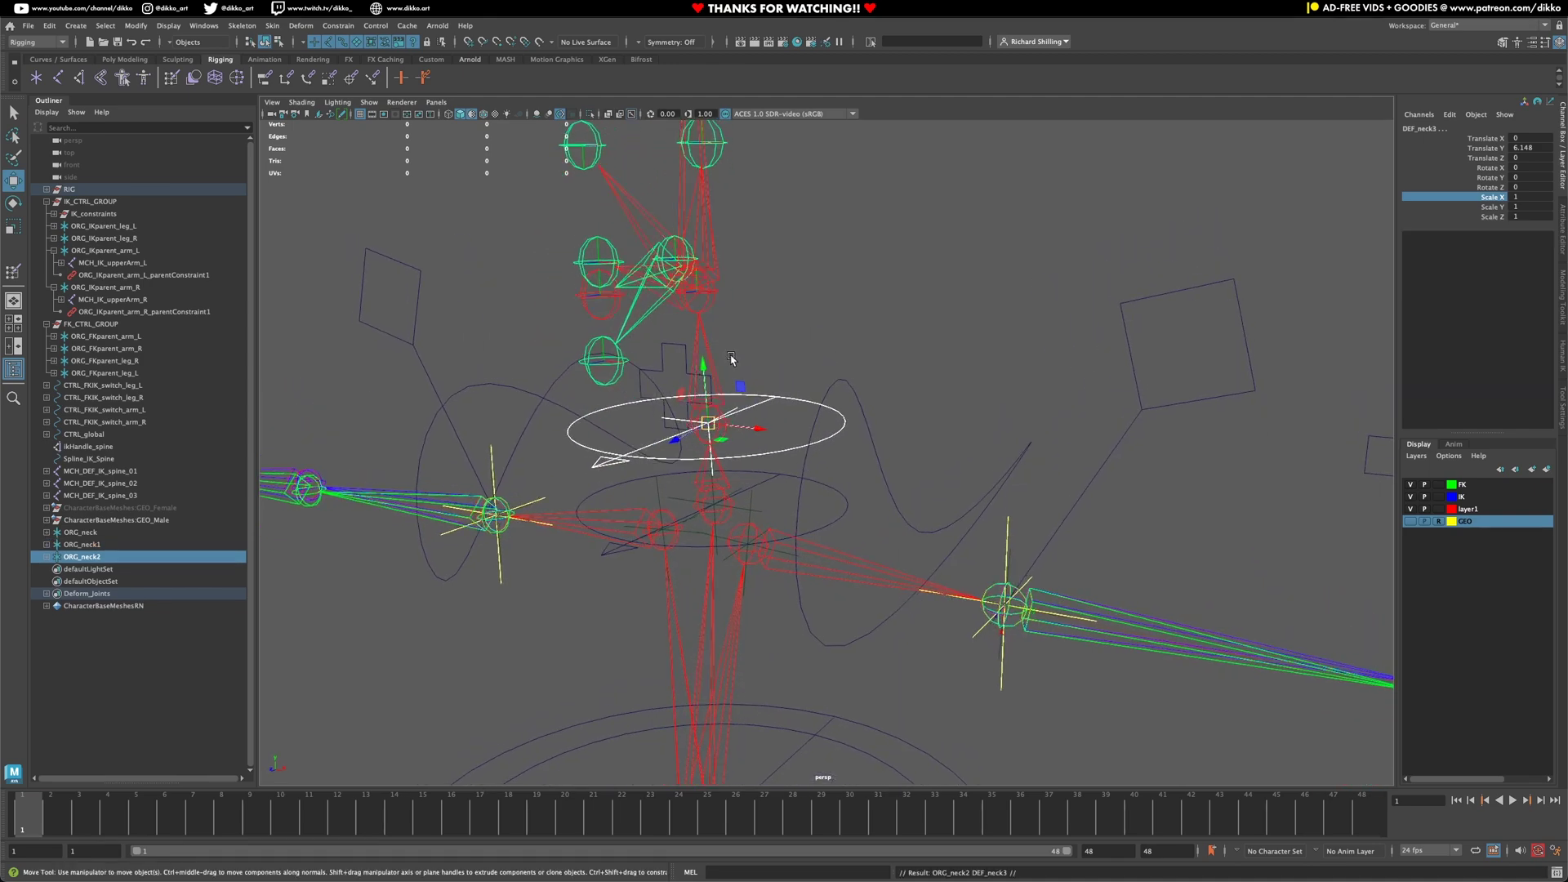
click(76, 568)
click(80, 559)
click(80, 558)
click(721, 312)
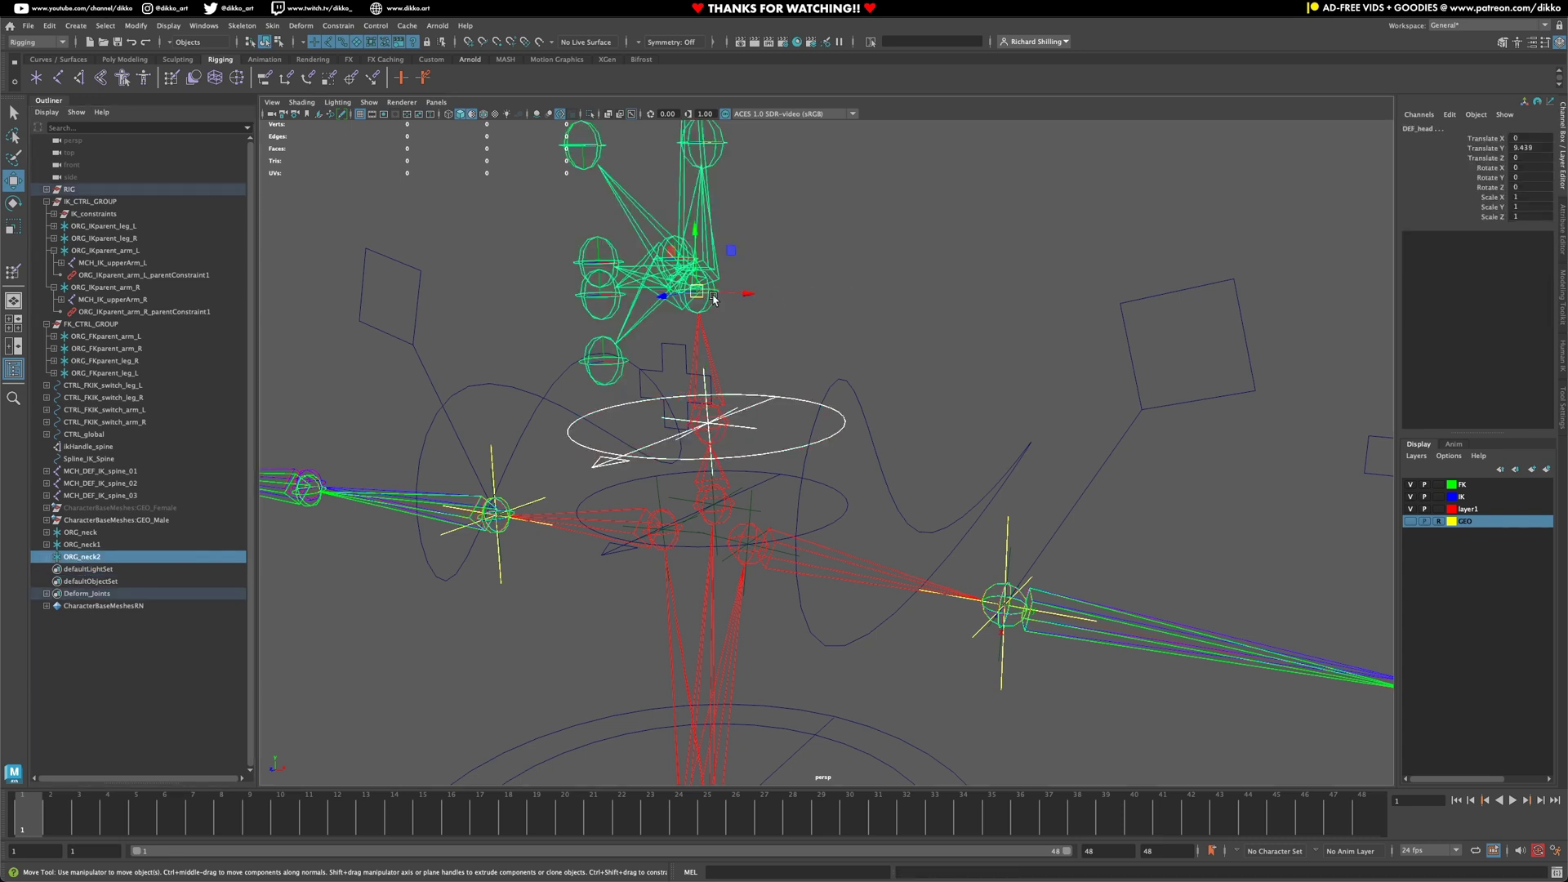
click(136, 25)
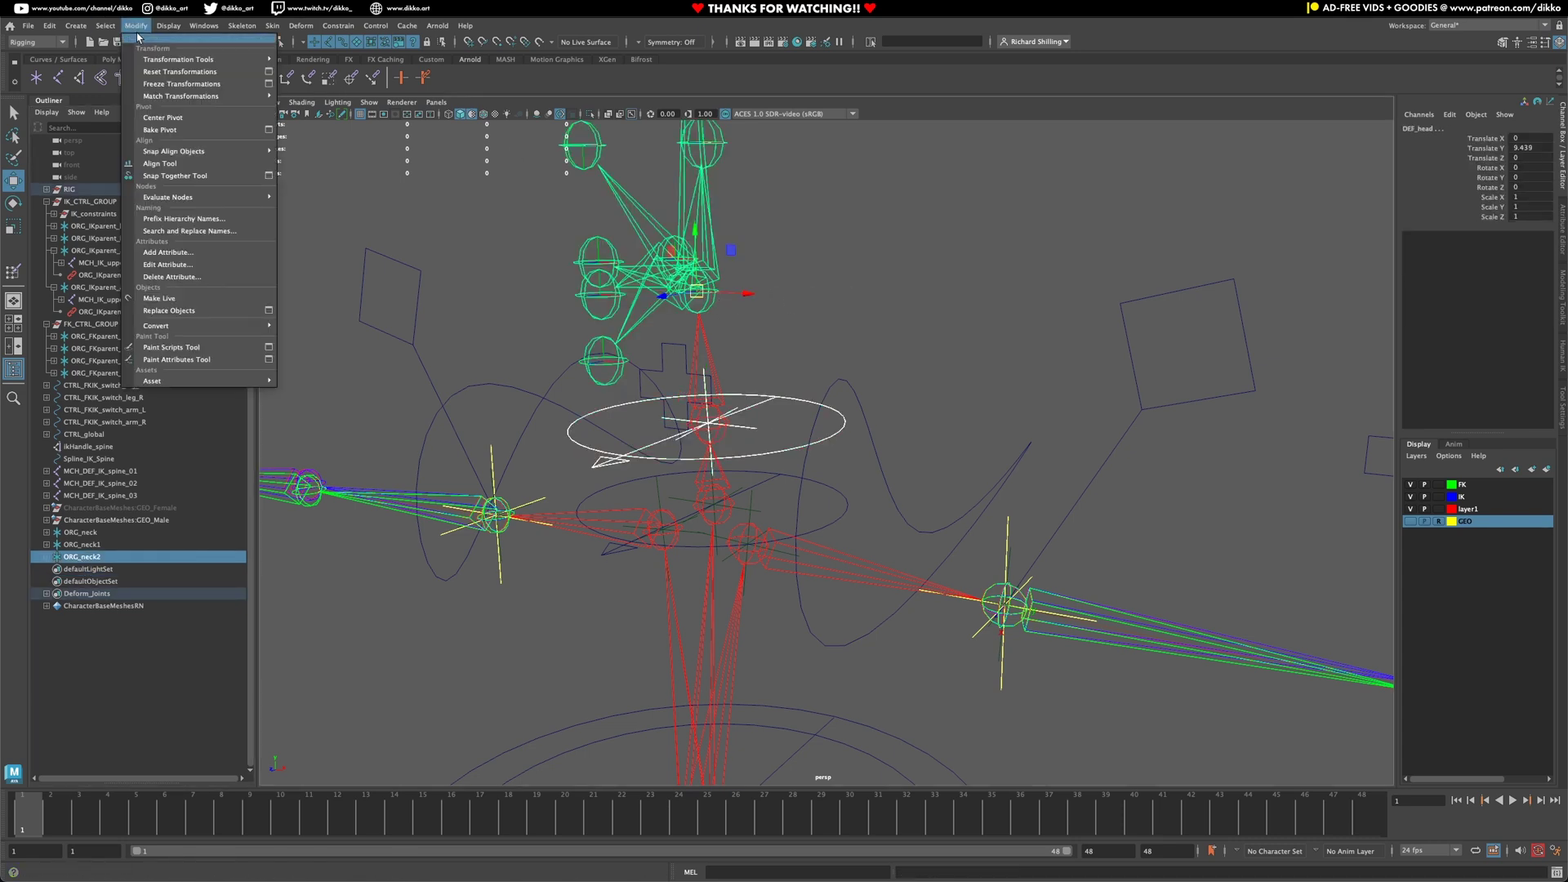
mouse_move(212, 97)
click(307, 96)
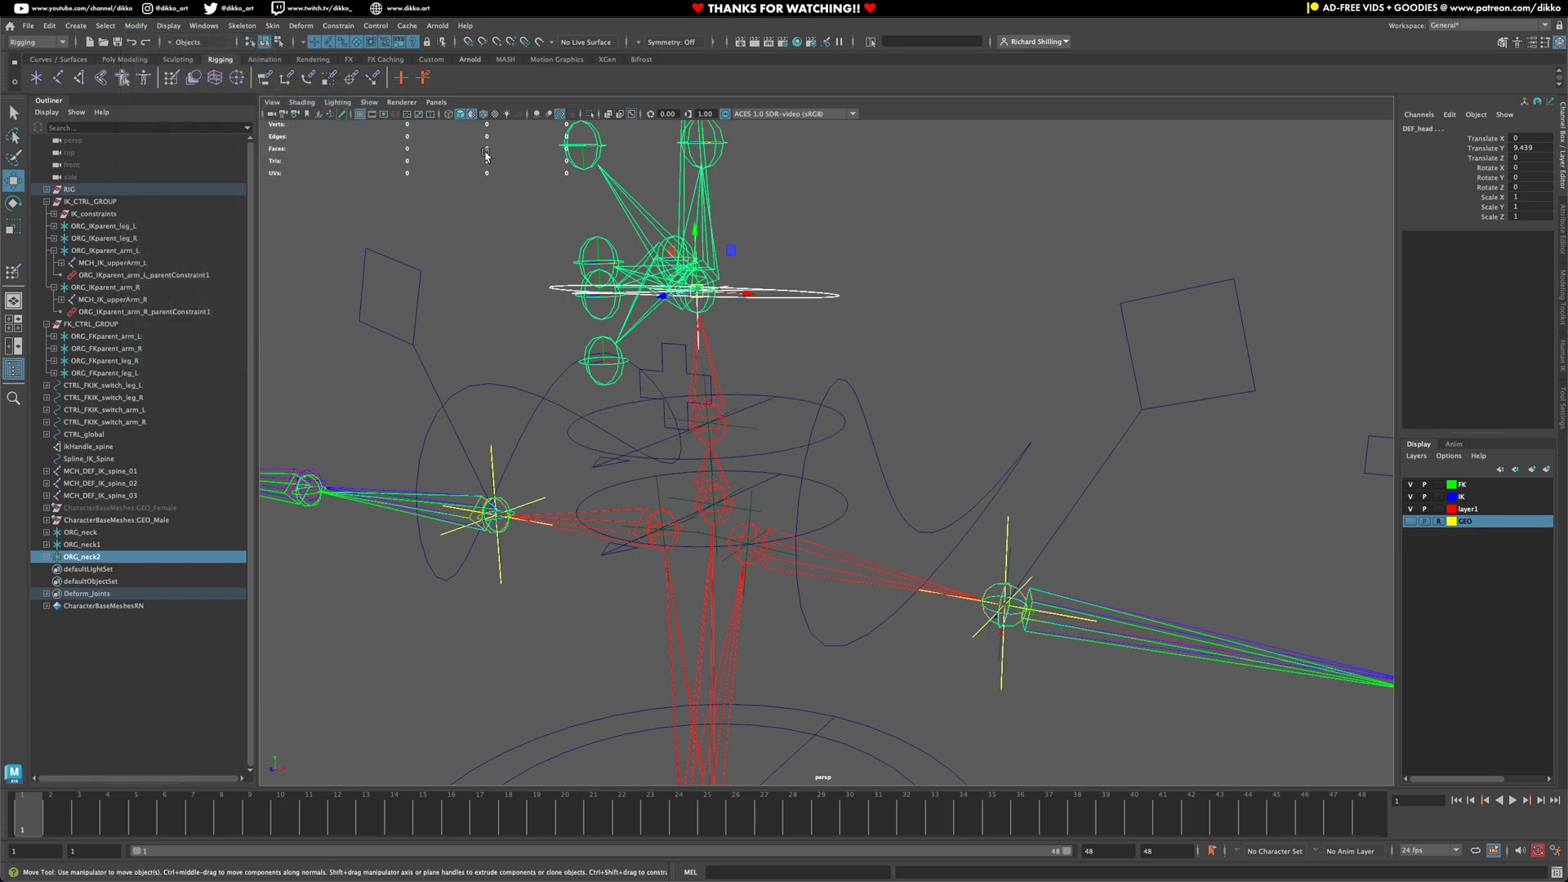
alt+drag(711, 347, 727, 448)
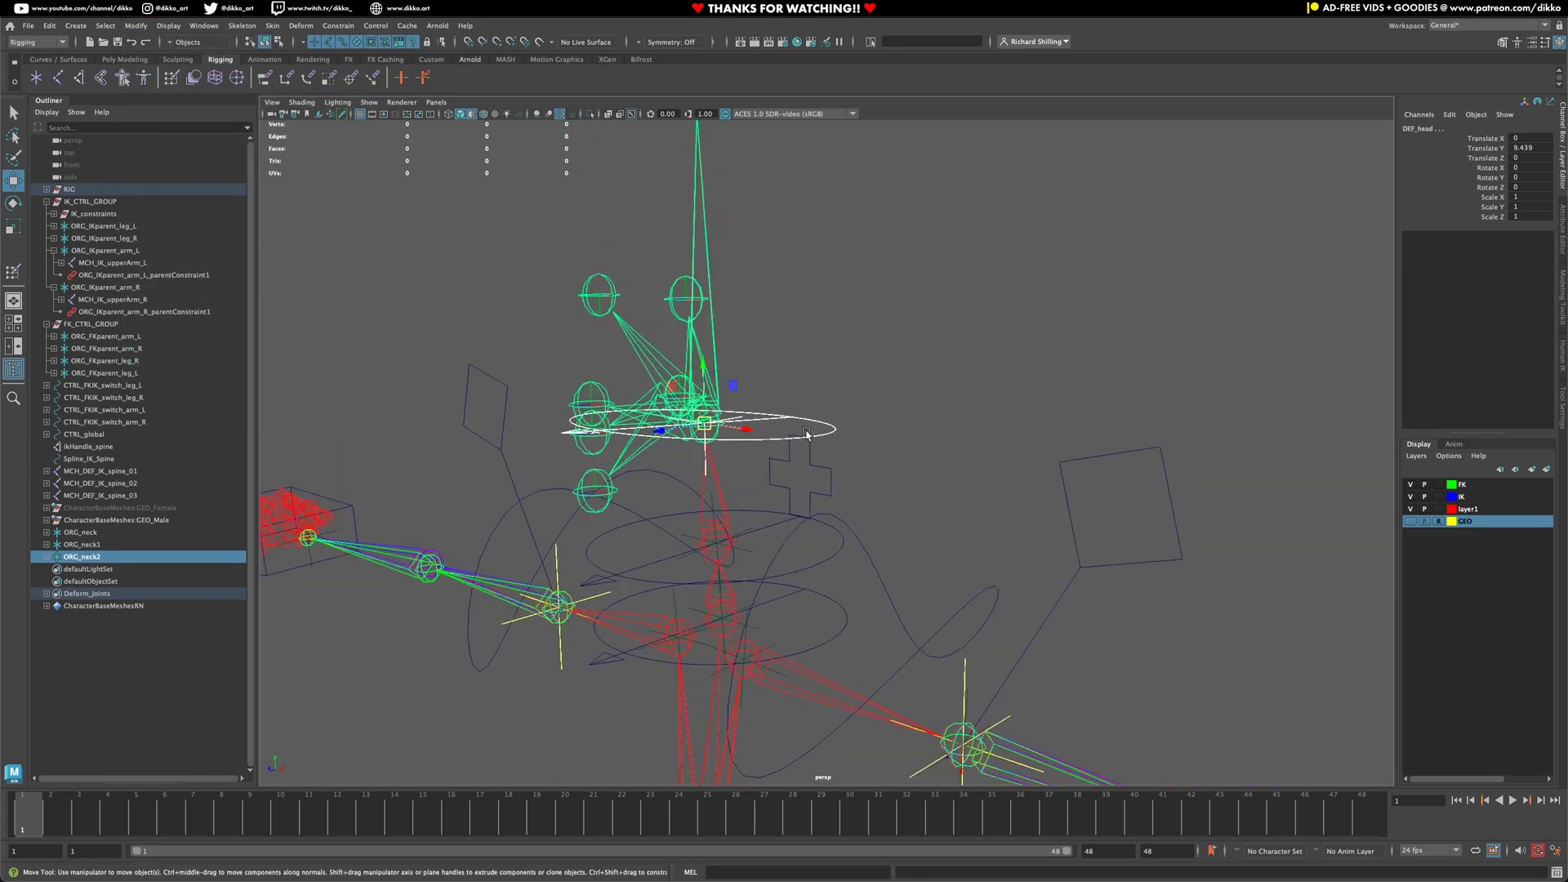
Try renumbering the neck locators, naming the base one ORG_neck3 and the second one ORG_neck1
click(91, 545)
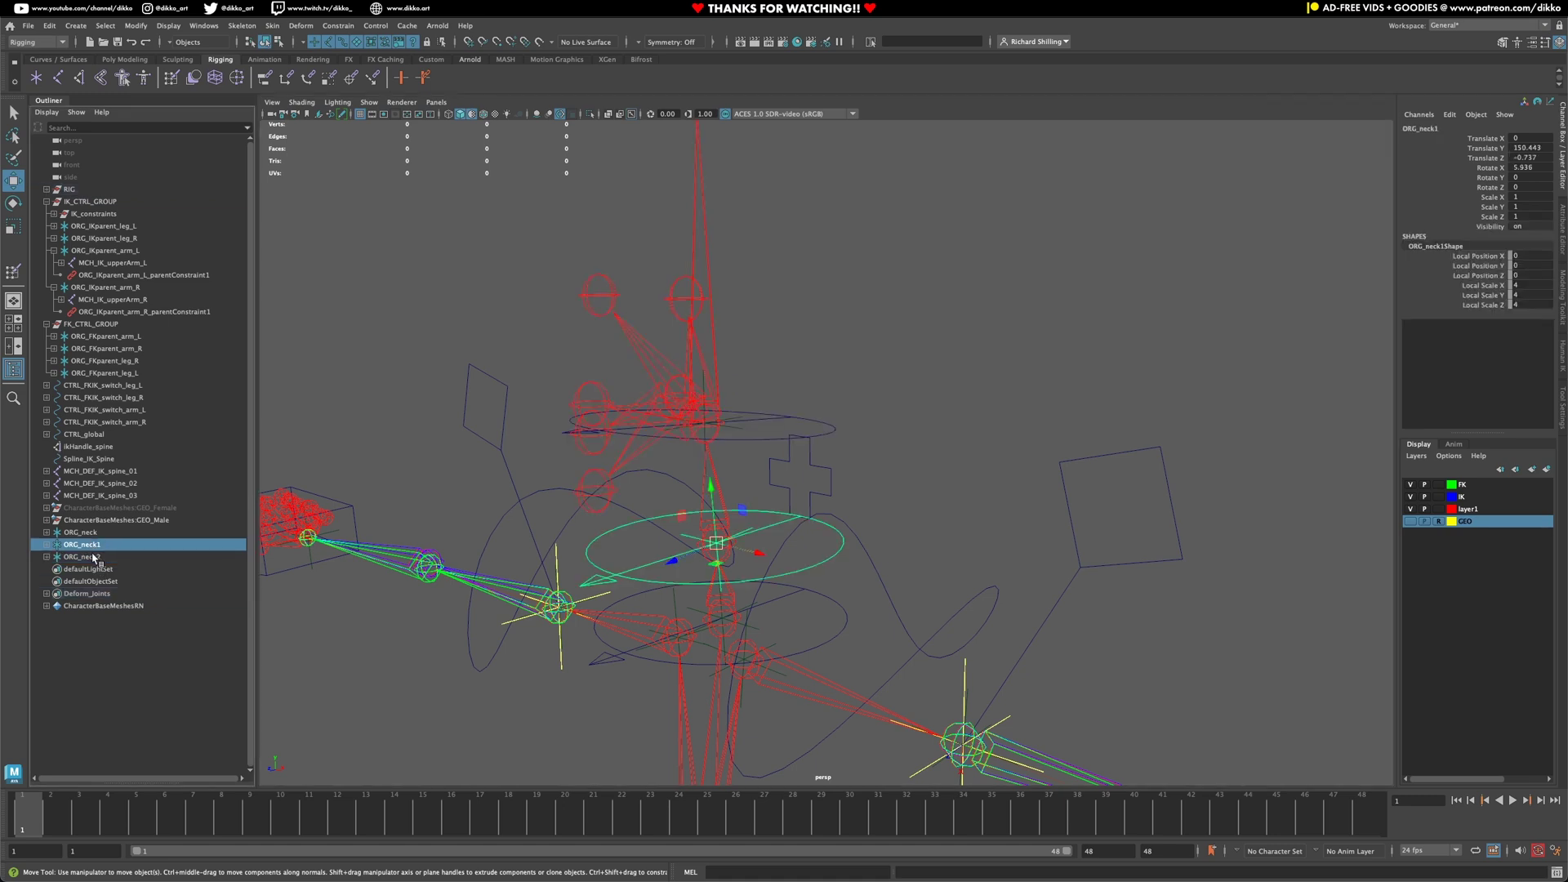
click(97, 536)
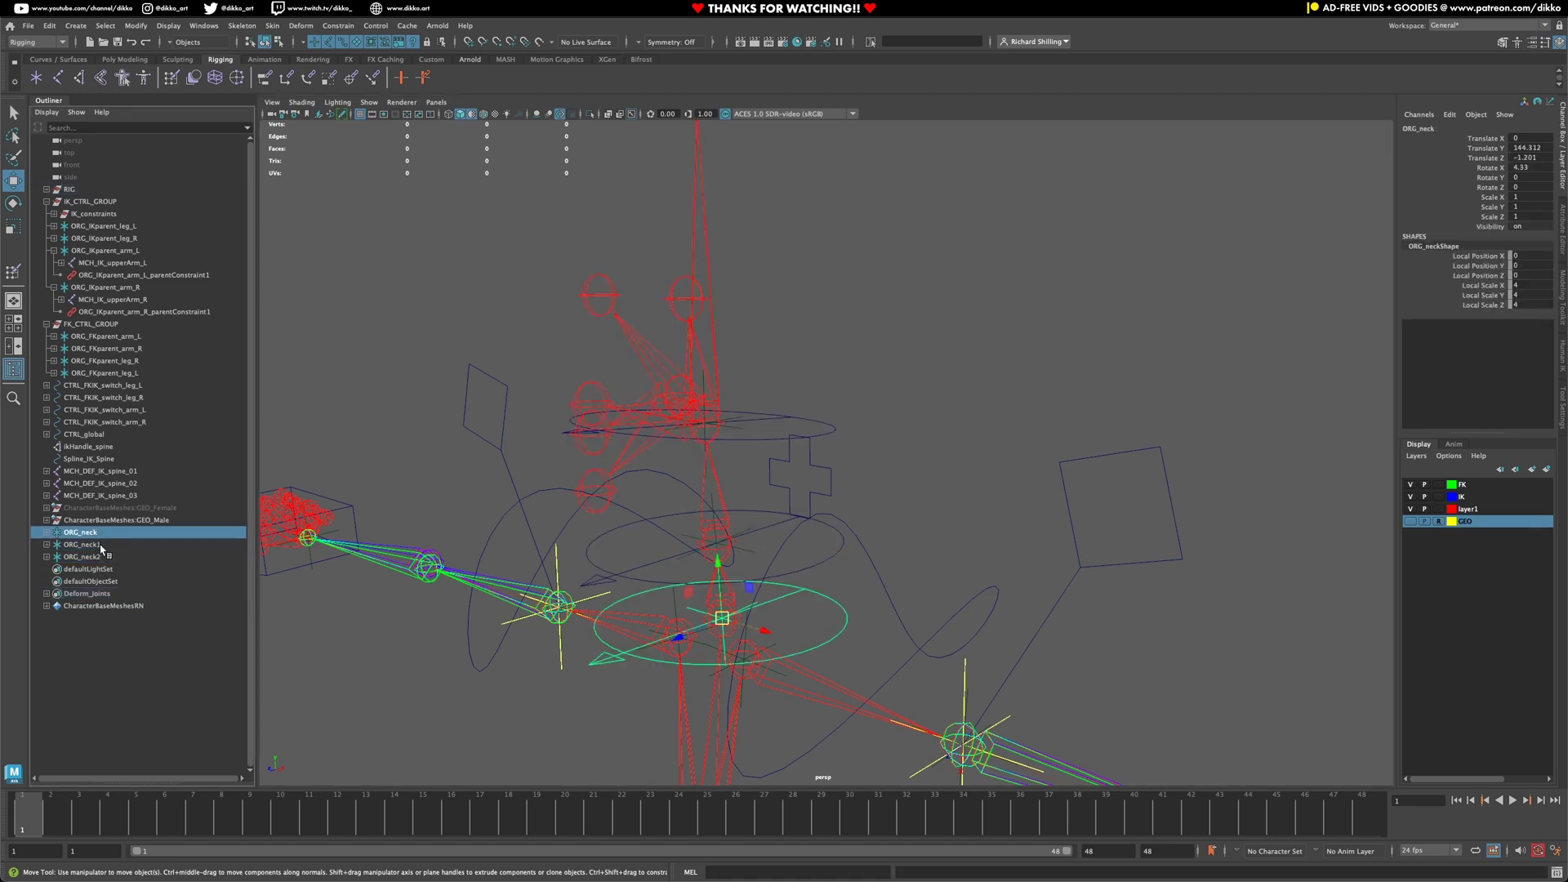
click(100, 545)
double_click(101, 546)
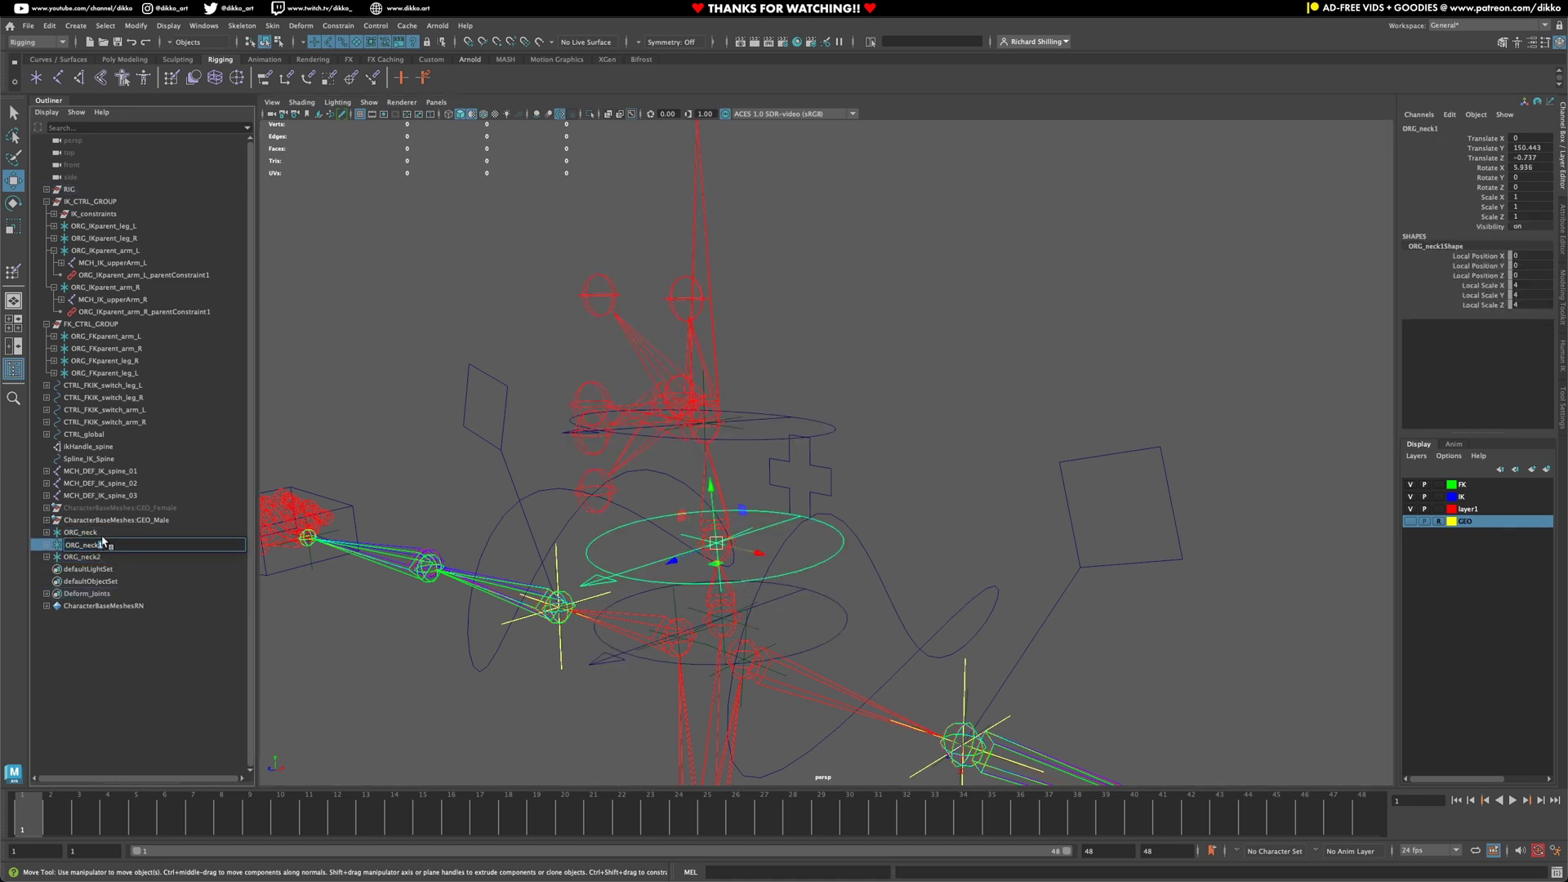
double_click(103, 533)
click(104, 534)
text(3)
key(Return)
double_click(108, 545)
click(107, 545)
key(BackSpace)
text(1)
Rename the locator at the head joint as ORG_Head
double_click(96, 557)
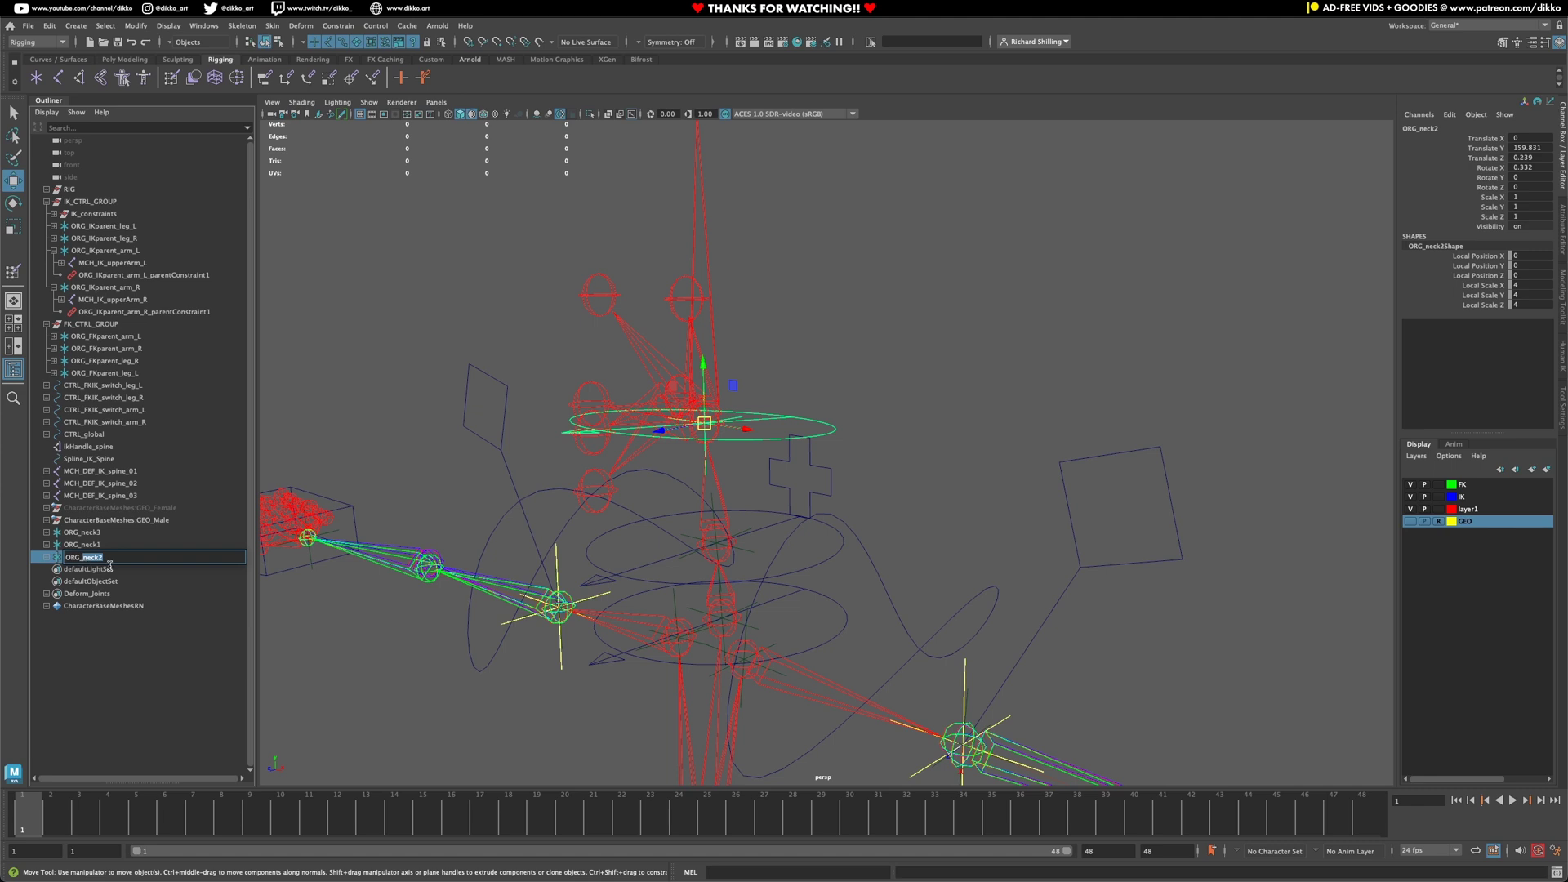
text(ORG_Head)
key(Return)
Rename the base neck locator as ORG_neck1 and the second neck locator as ORG_neck2
click(95, 533)
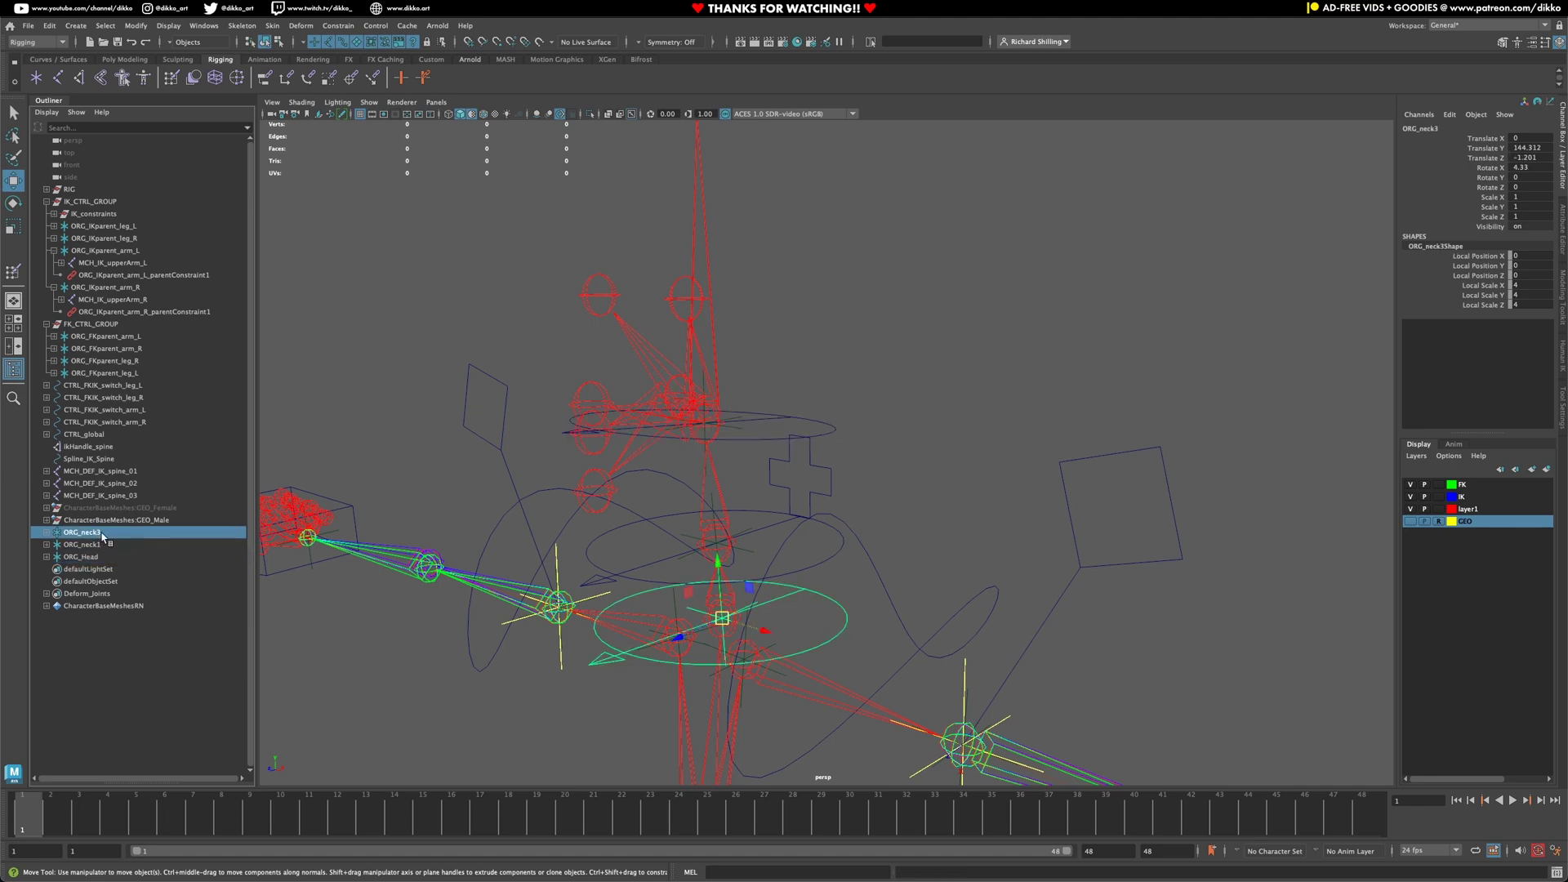
double_click(102, 533)
drag(99, 533, 109, 533)
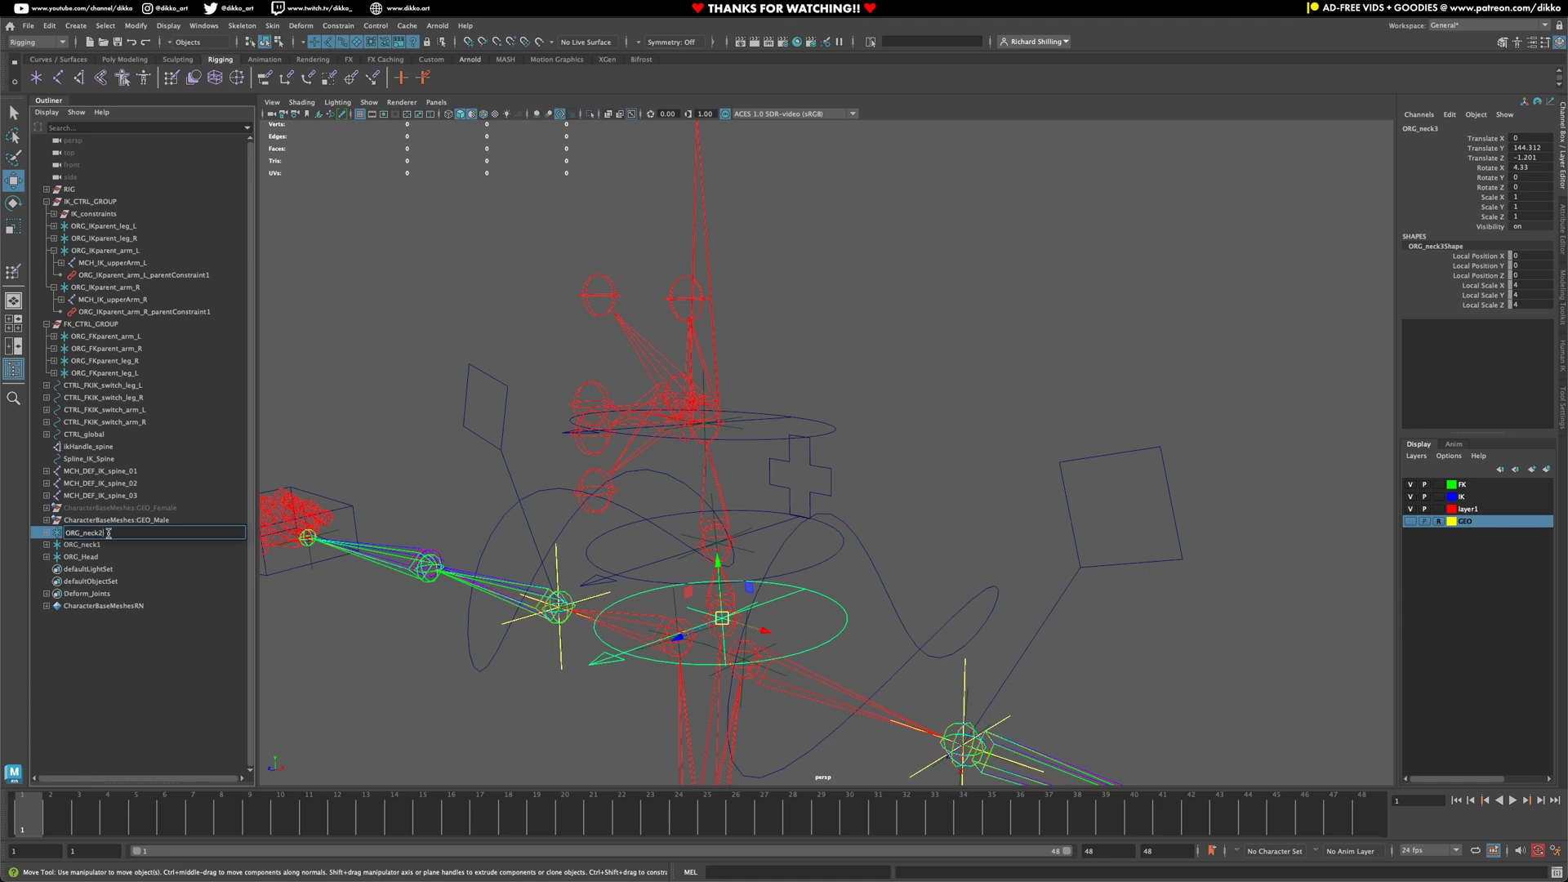
double_click(102, 544)
drag(98, 544, 109, 546)
key(Return)
double_click(101, 532)
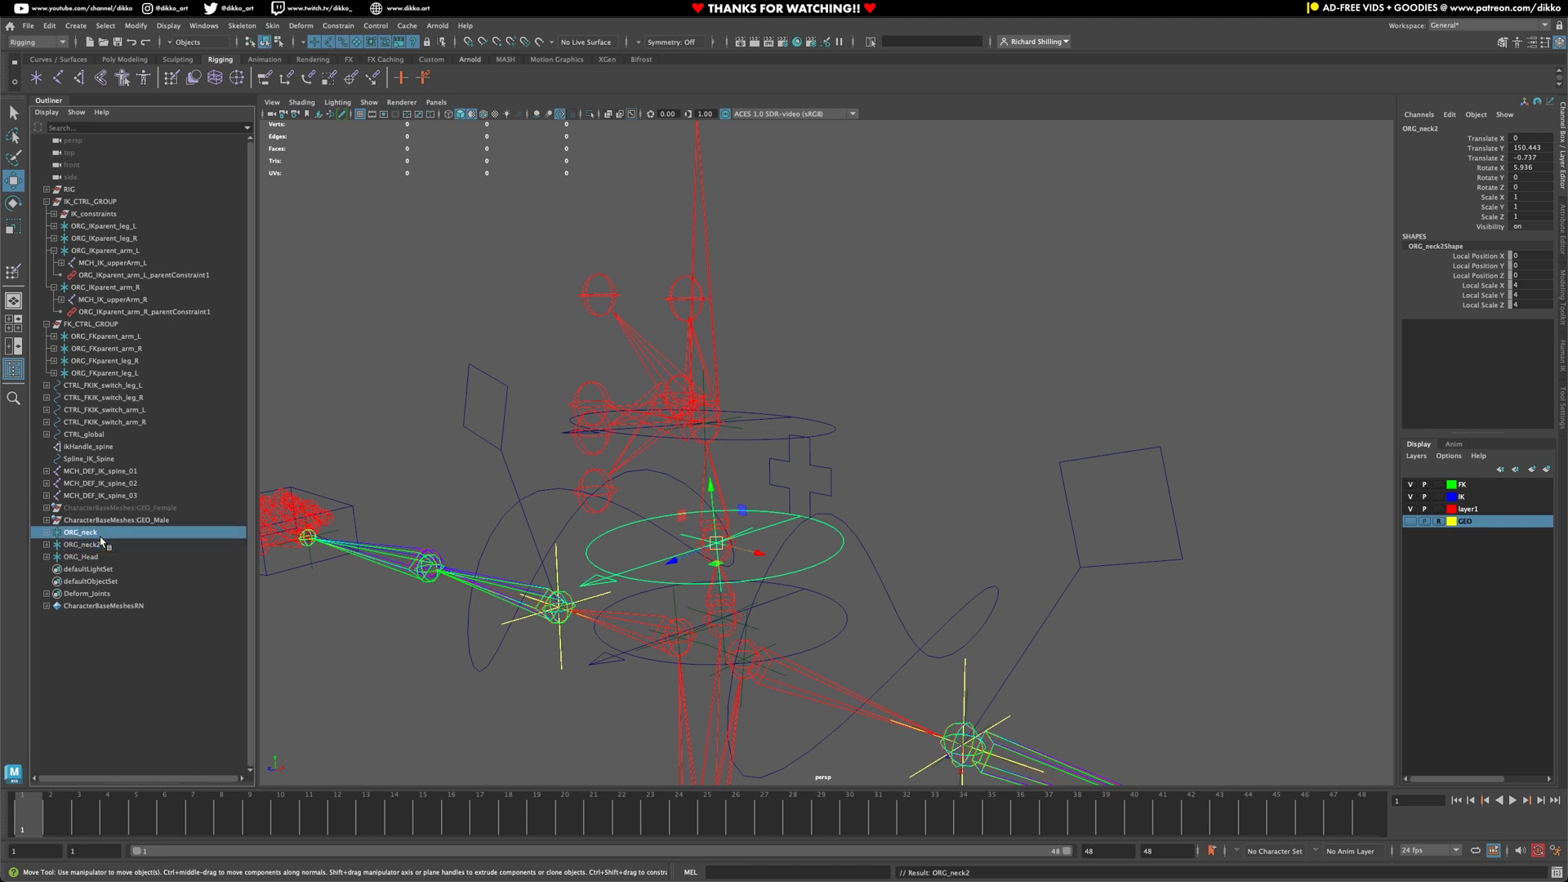
text(1)
key(Return)
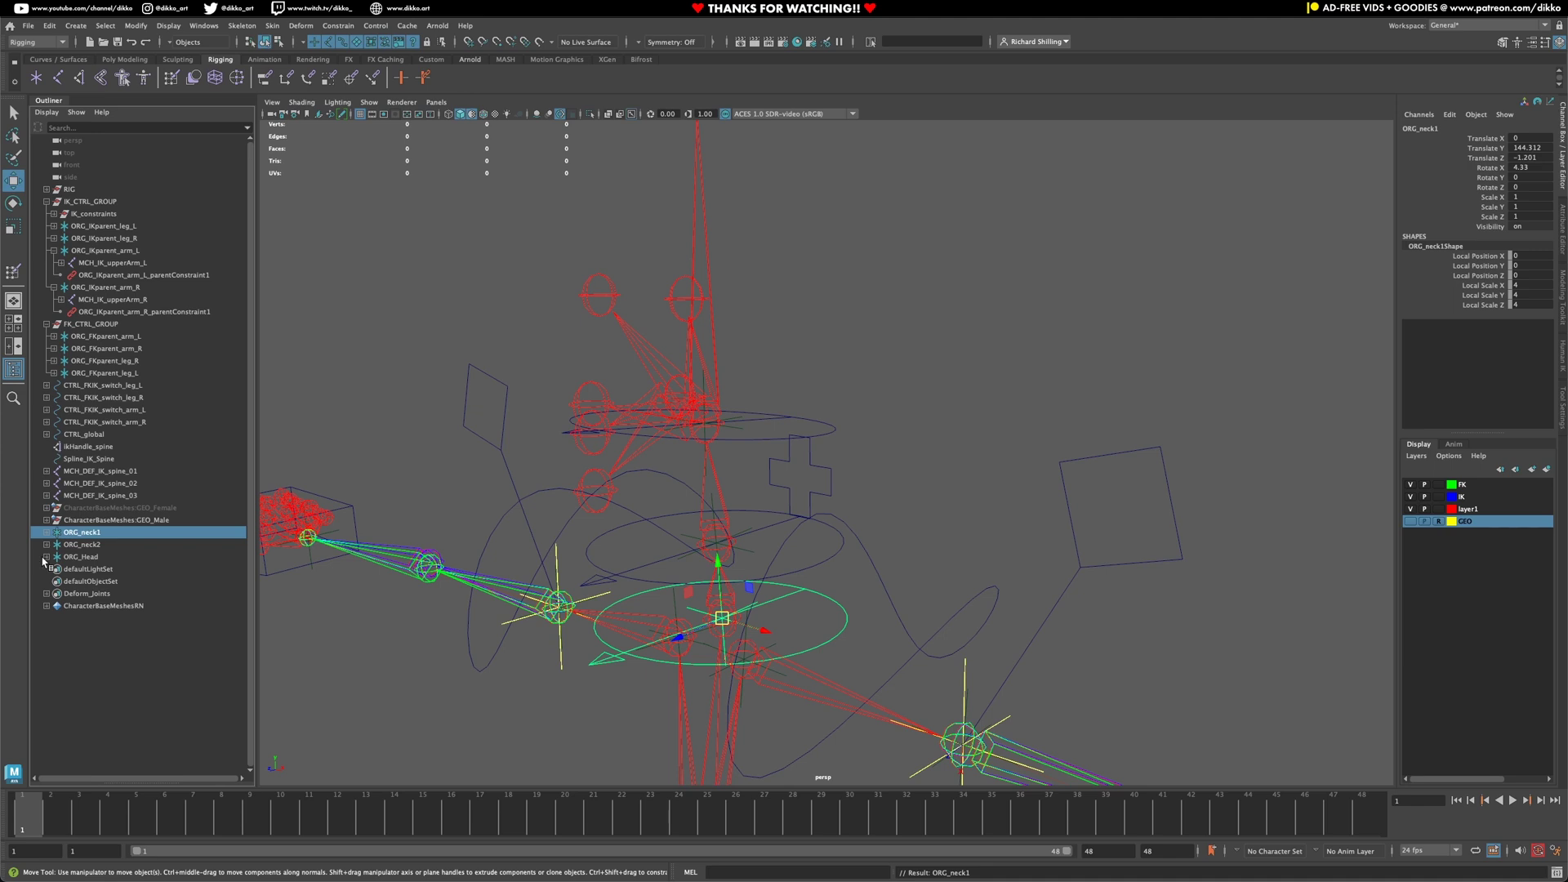
Expand ORG_neck1, ORG_neck2 and ORG_Head and examine which control sits under each locator
click(46, 557)
click(46, 545)
click(47, 533)
click(89, 582)
click(92, 534)
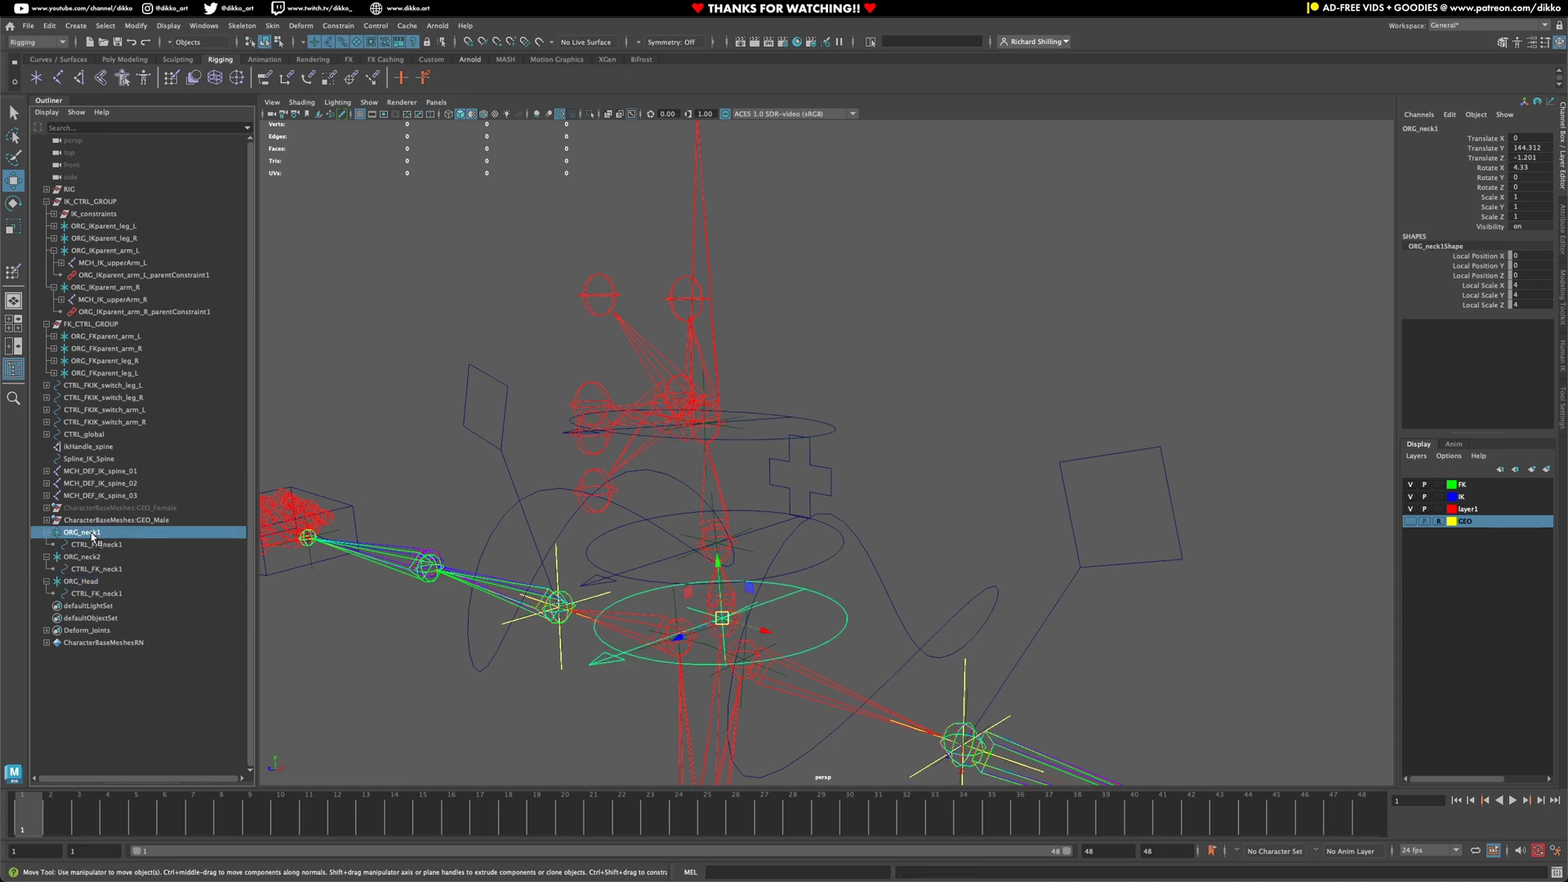
click(79, 582)
drag(79, 585, 95, 550)
click(92, 558)
click(94, 529)
click(90, 581)
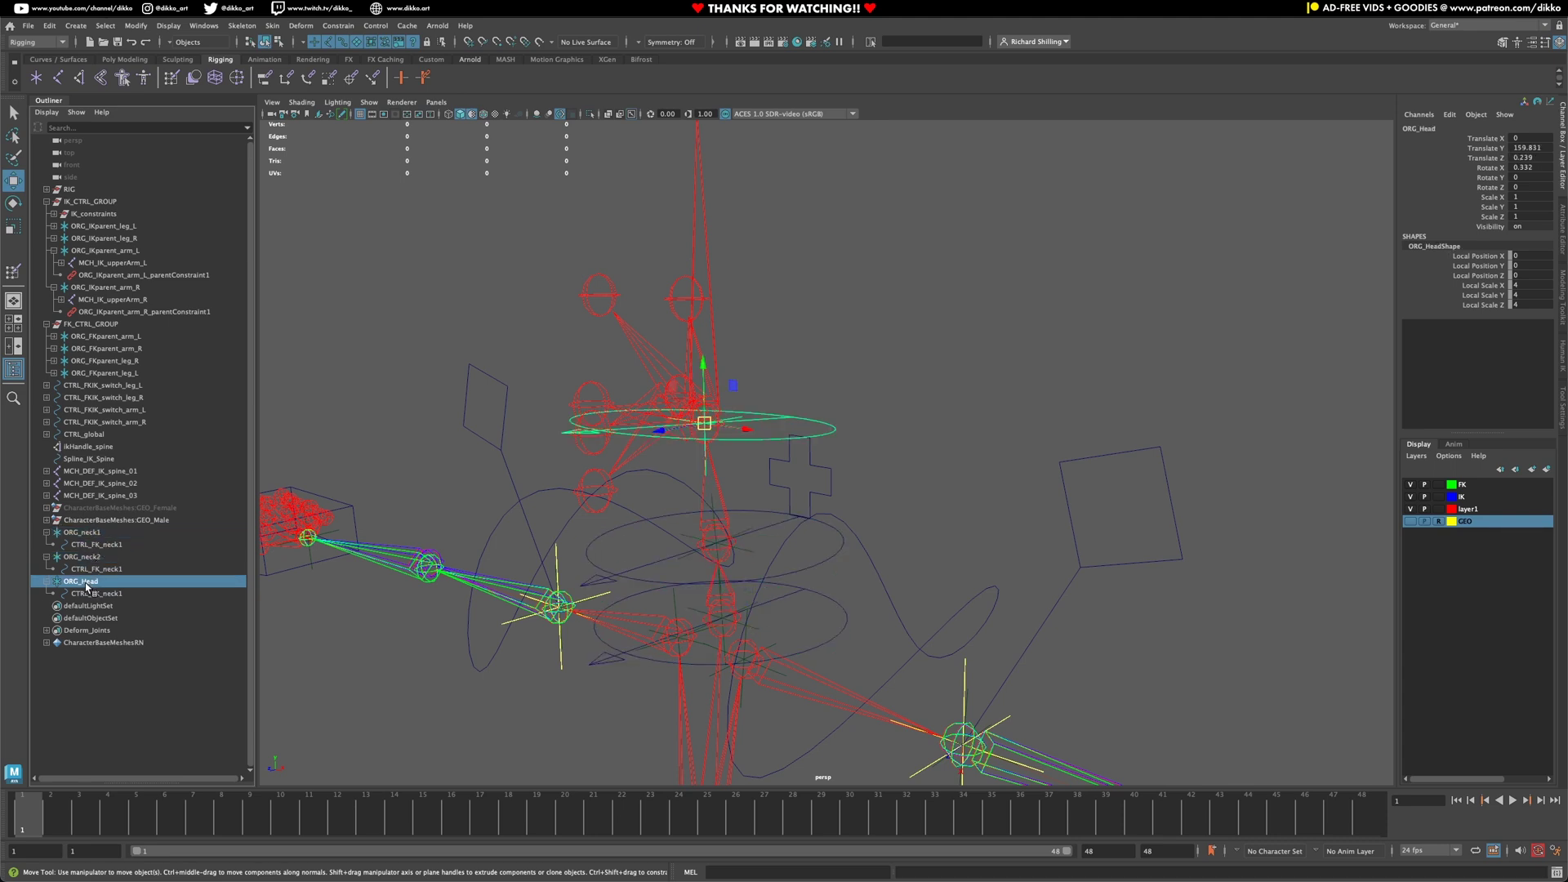
Parent ORG_Head under the second neck control and ORG_neck2 under the base neck control, then collapse the ORG_neck1 hierarchy
double_click(90, 583)
middle_drag(90, 584, 98, 570)
click(88, 559)
drag(81, 562, 91, 544)
click(62, 535)
mouse_move(784, 480)
alt+mouse_down()
mouse_move(801, 477)
mouse_move(787, 484)
alt+mouse_up()
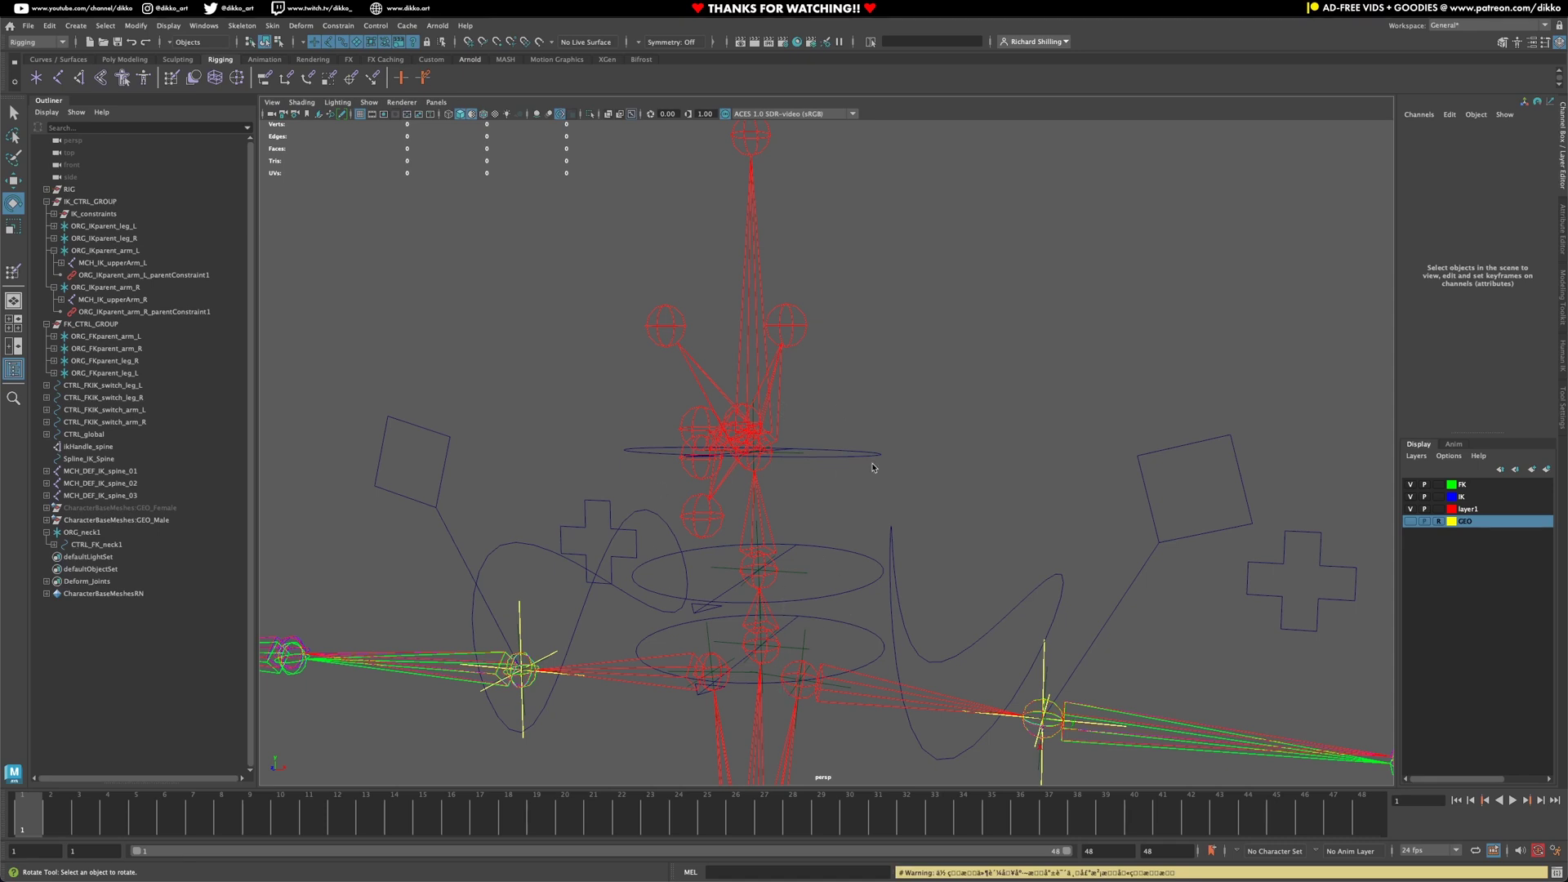
Show the character geometry and move the head control up about 14.6 units along its object Y axis to forehead height
alt+drag(868, 482, 849, 507)
click(860, 481)
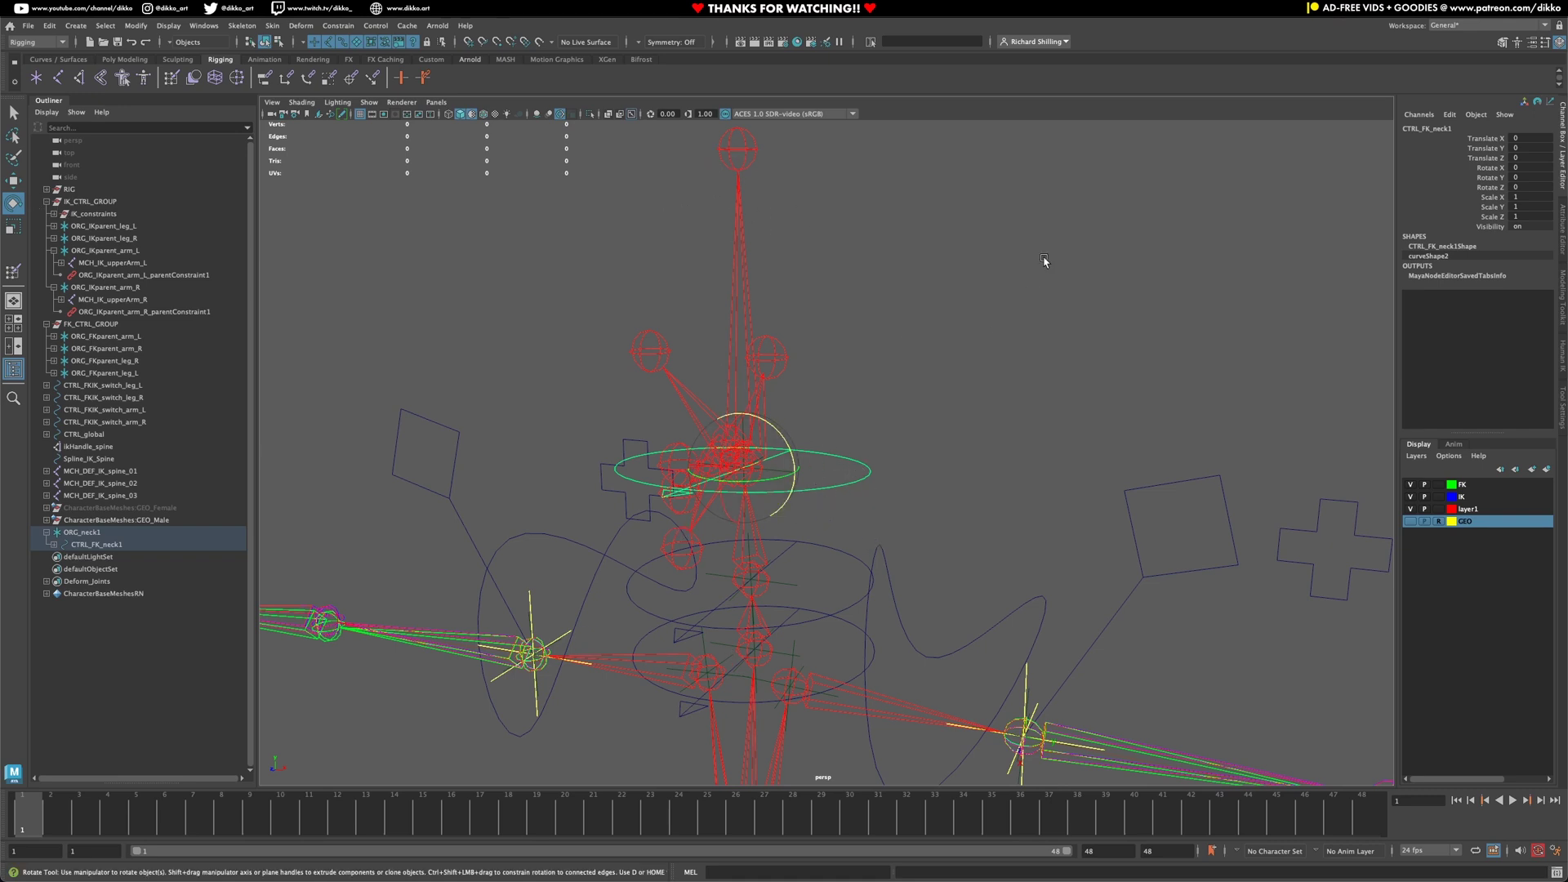
click(1411, 521)
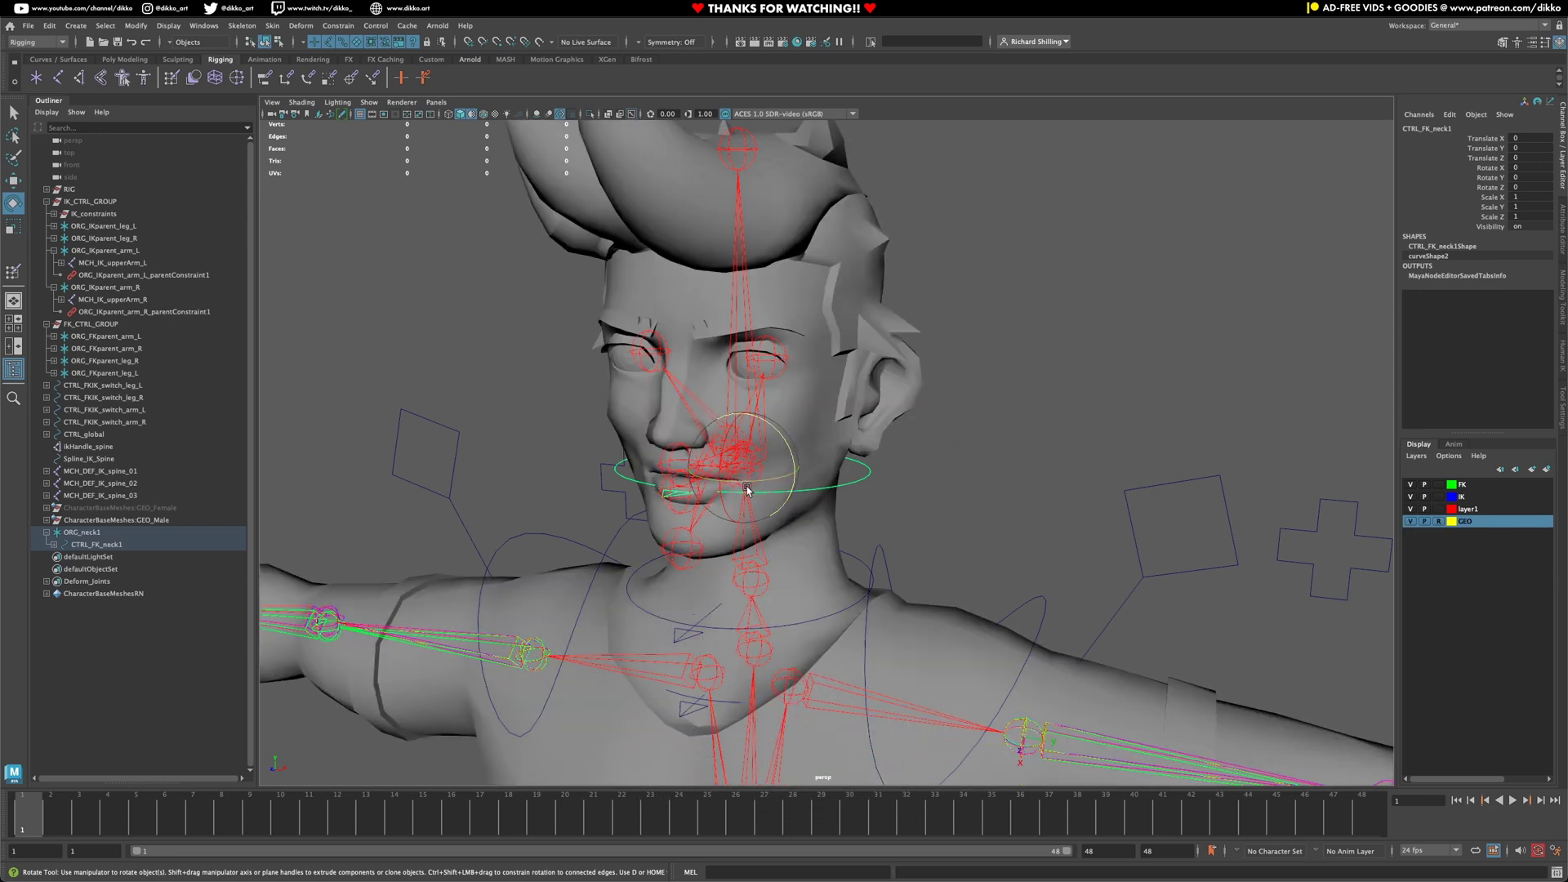
key(w)
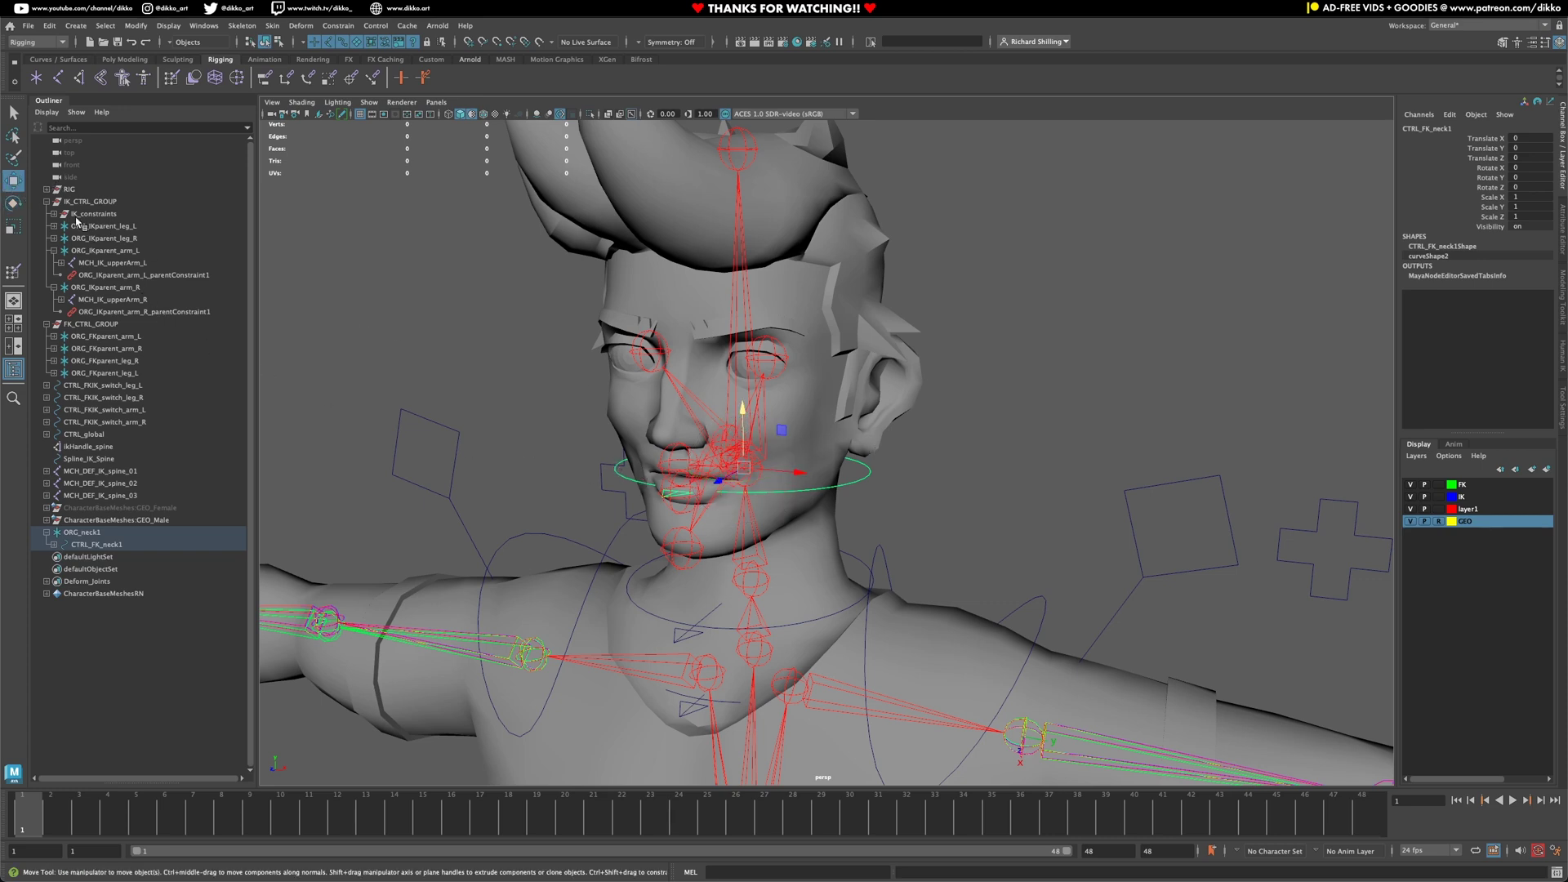
double_click(12, 183)
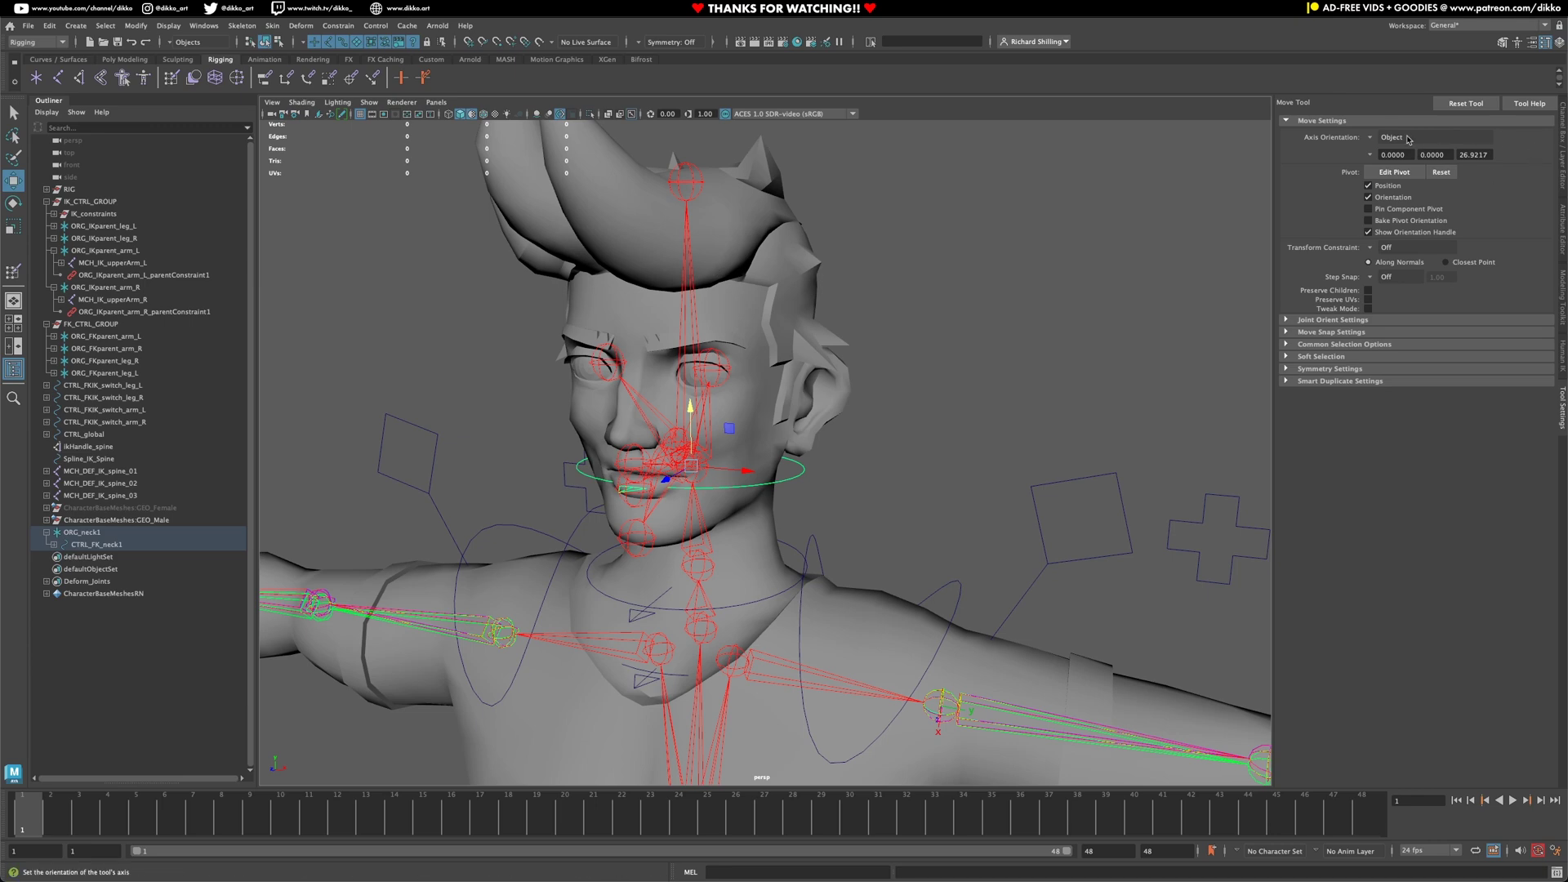
alt+drag(932, 238, 668, 392)
click(652, 397)
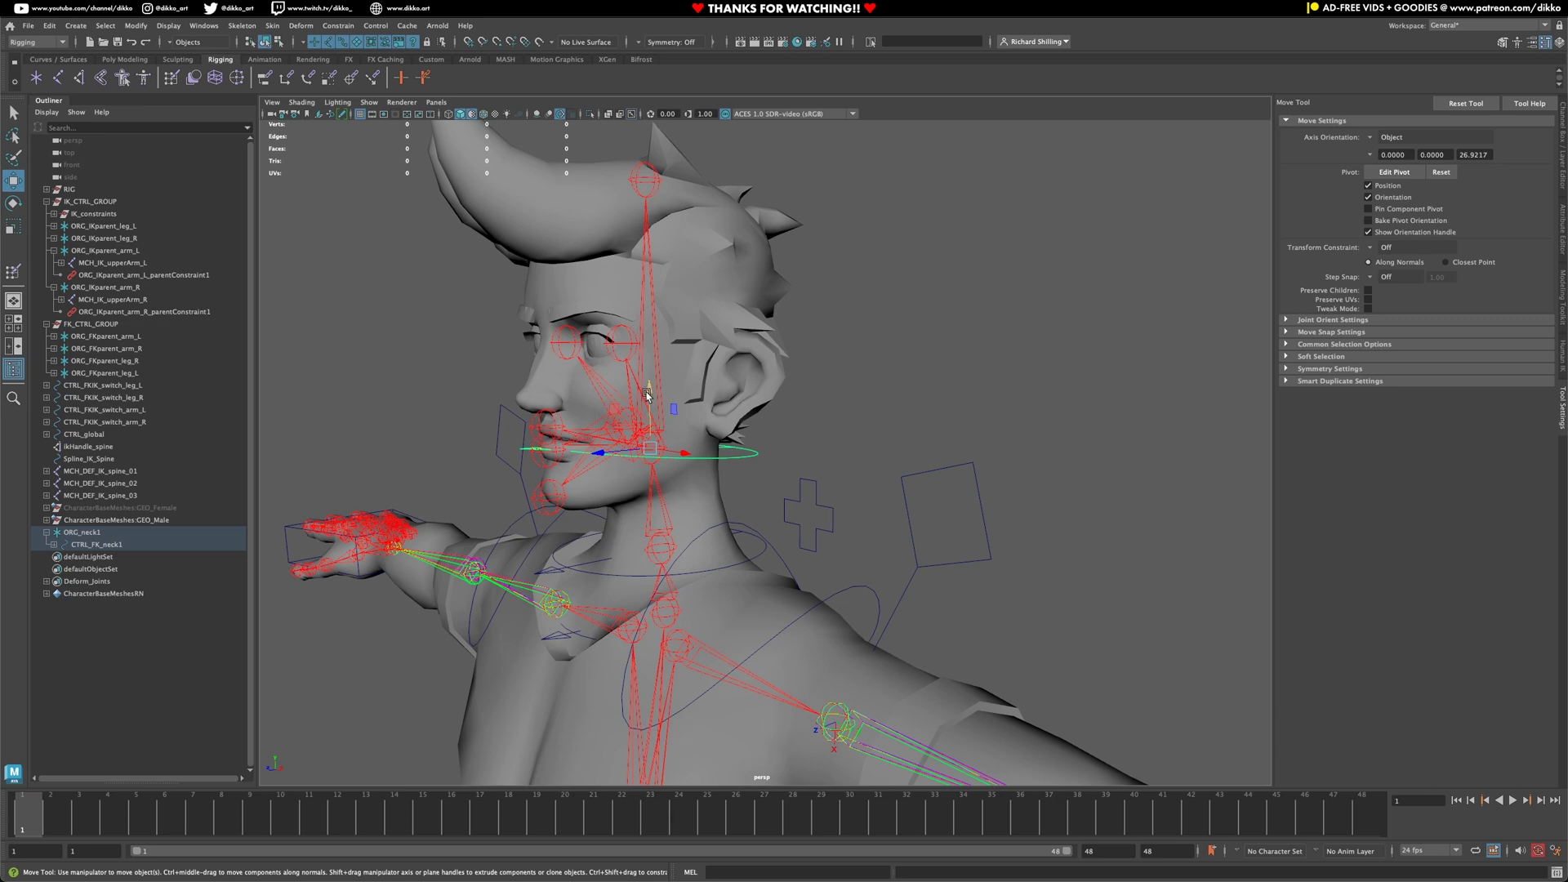
drag(647, 395, 655, 223)
alt+drag(668, 346, 694, 358)
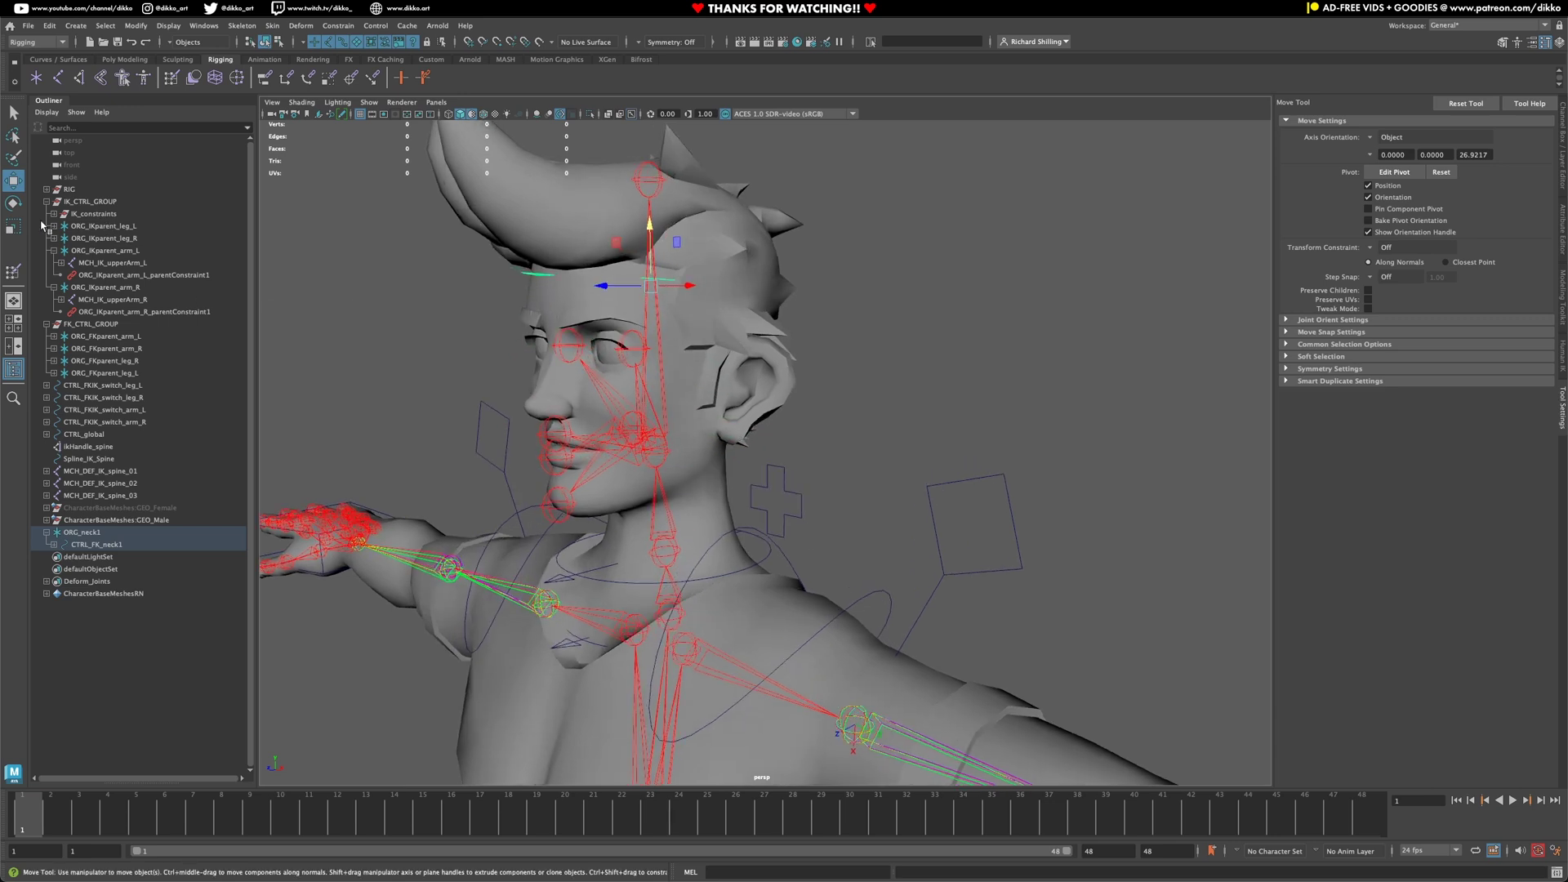
Scale the head control uniformly to about 1.57 so it surrounds the head, and freeze its transformations
click(13, 226)
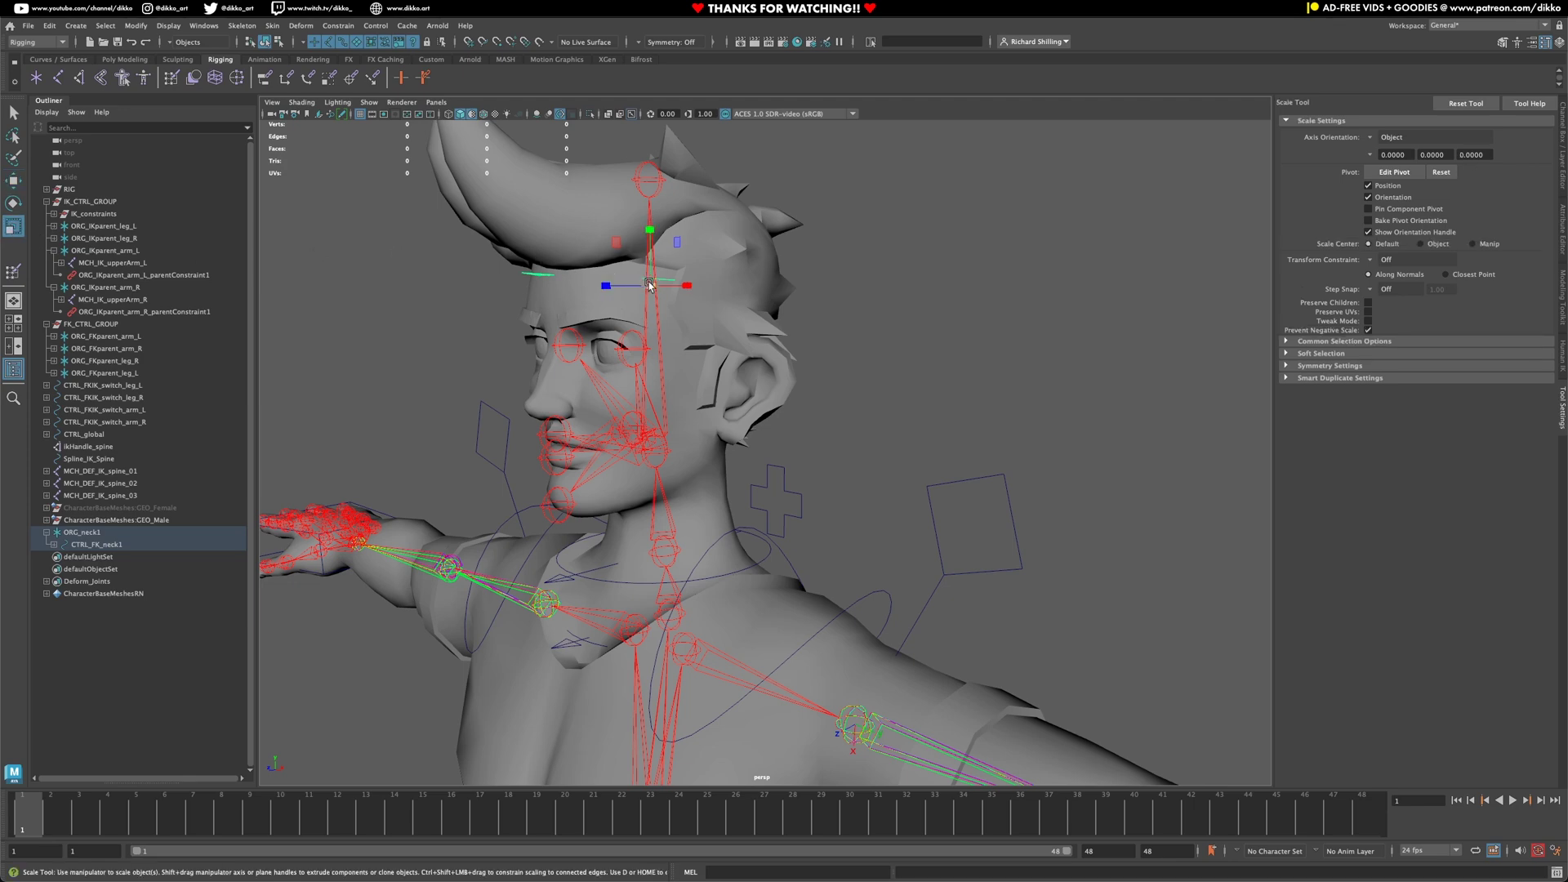
drag(650, 285, 641, 323)
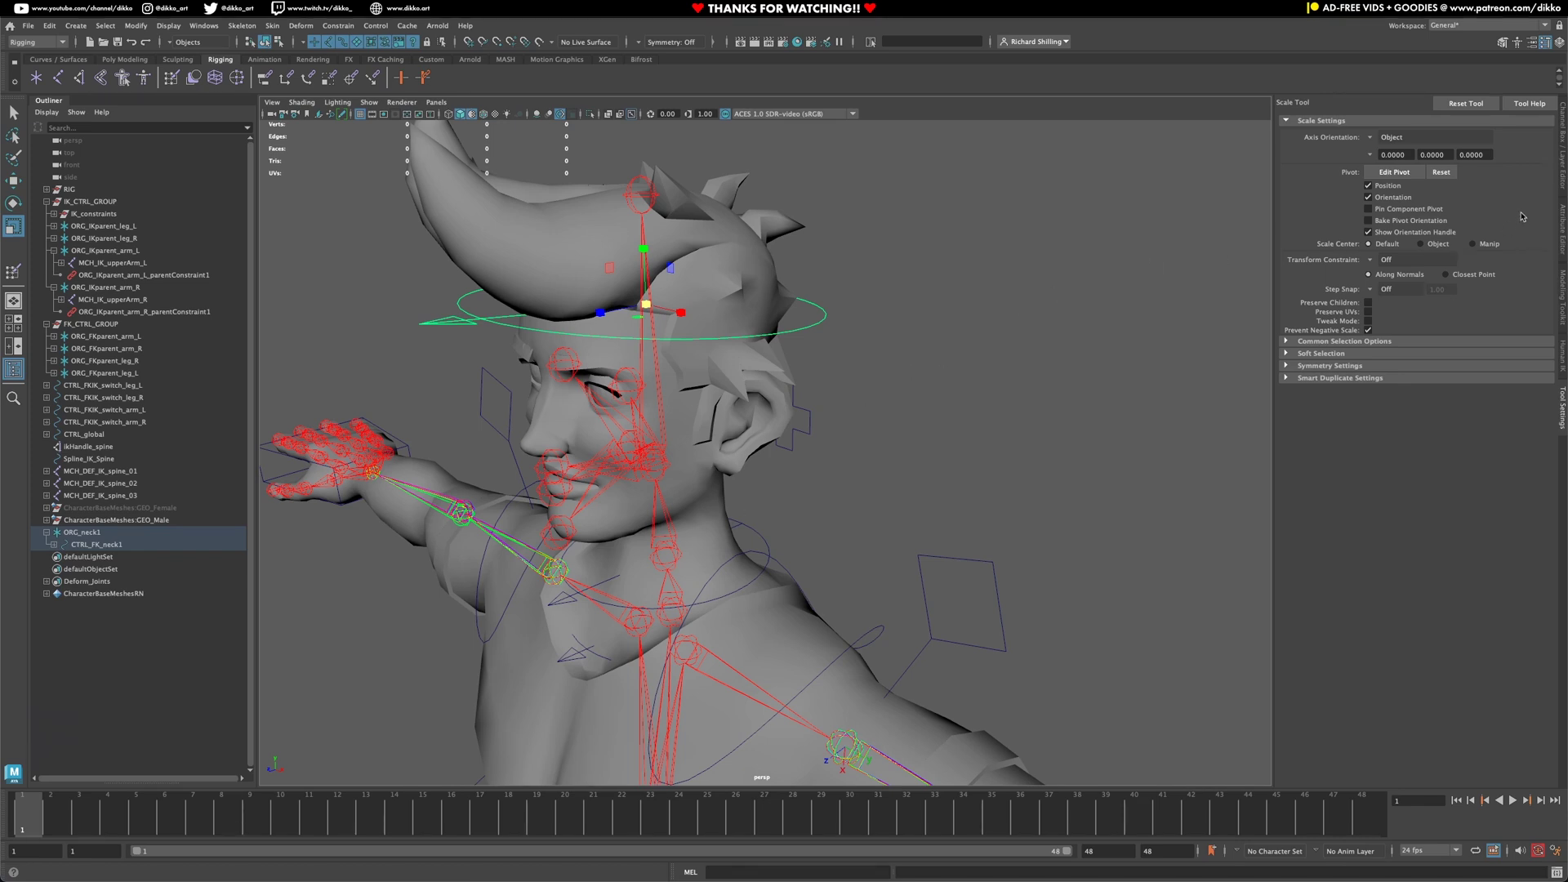
click(1563, 184)
right_click(1435, 215)
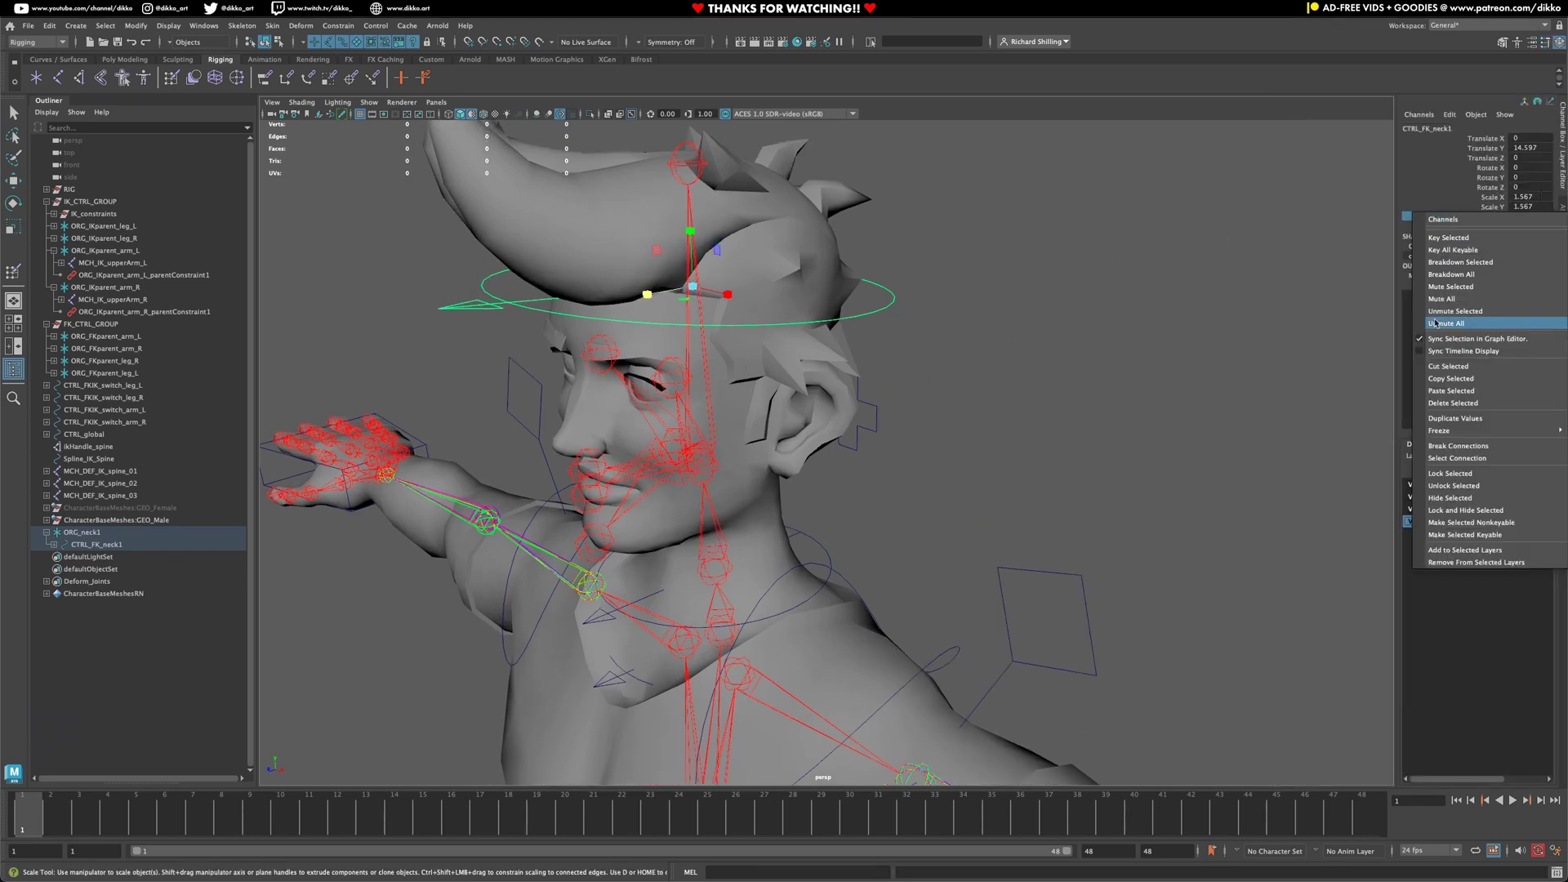
mouse_move(1441, 431)
click(1365, 465)
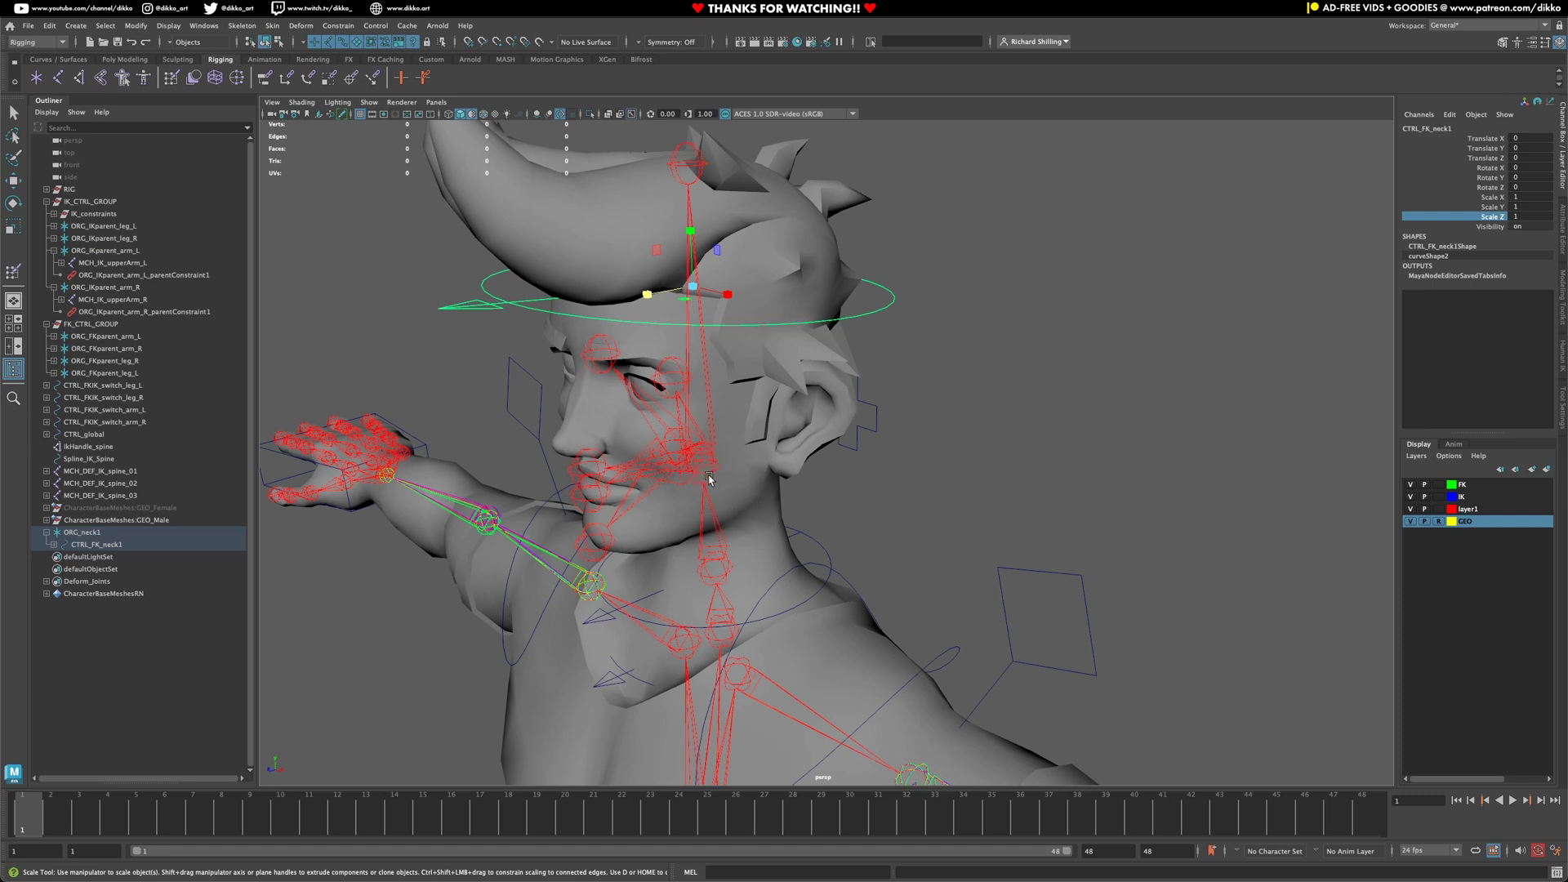
Move the head control's pivot down to the head joint and leave the GEO layer hidden
click(1411, 522)
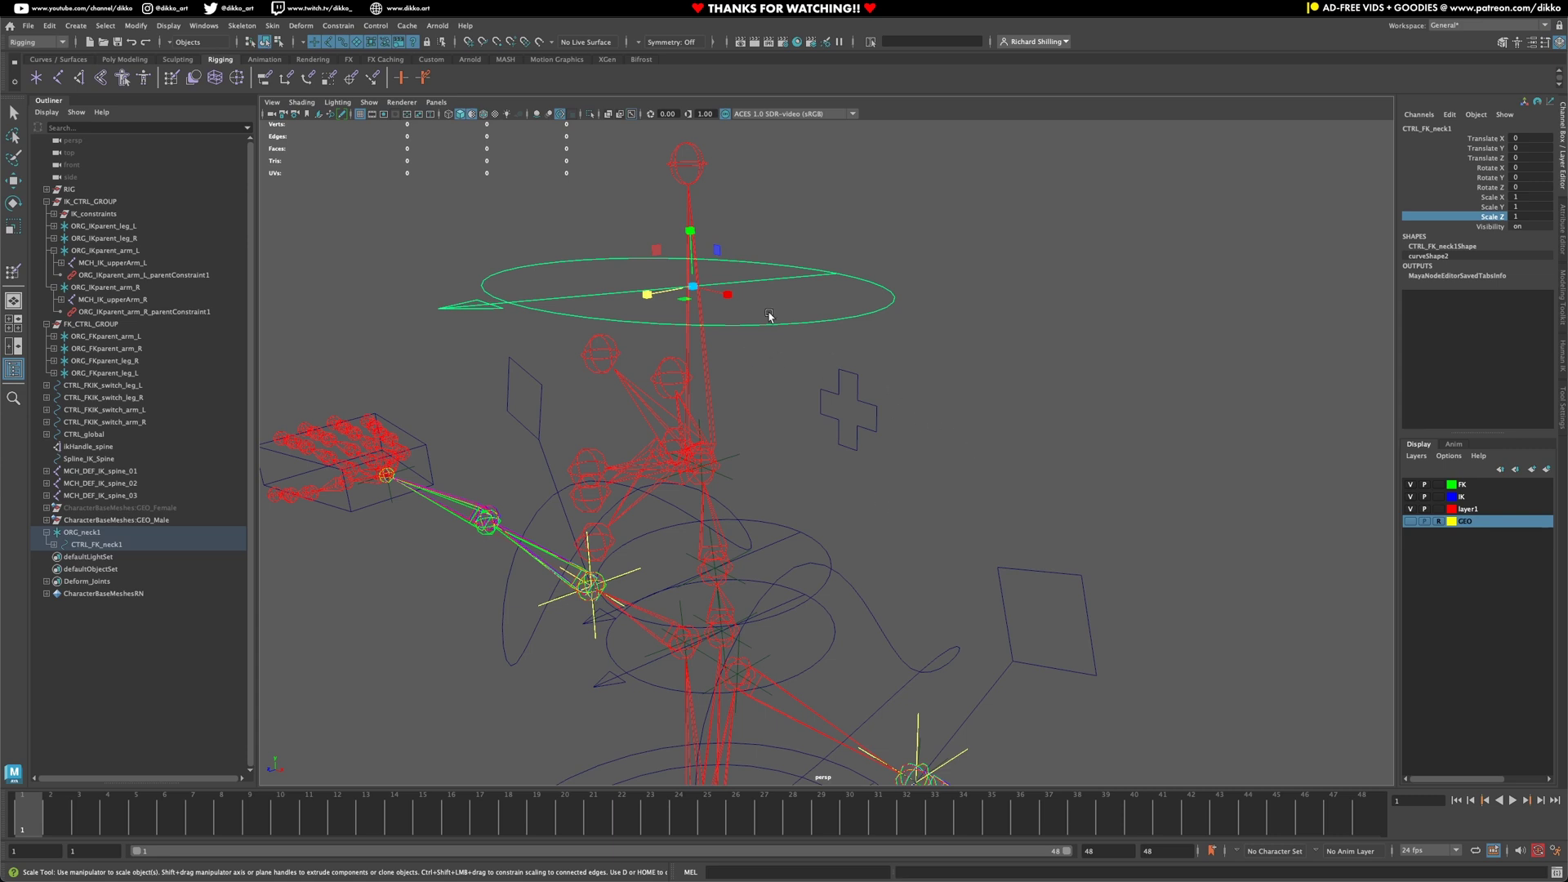
key(d)
middle_drag(712, 303, 713, 469)
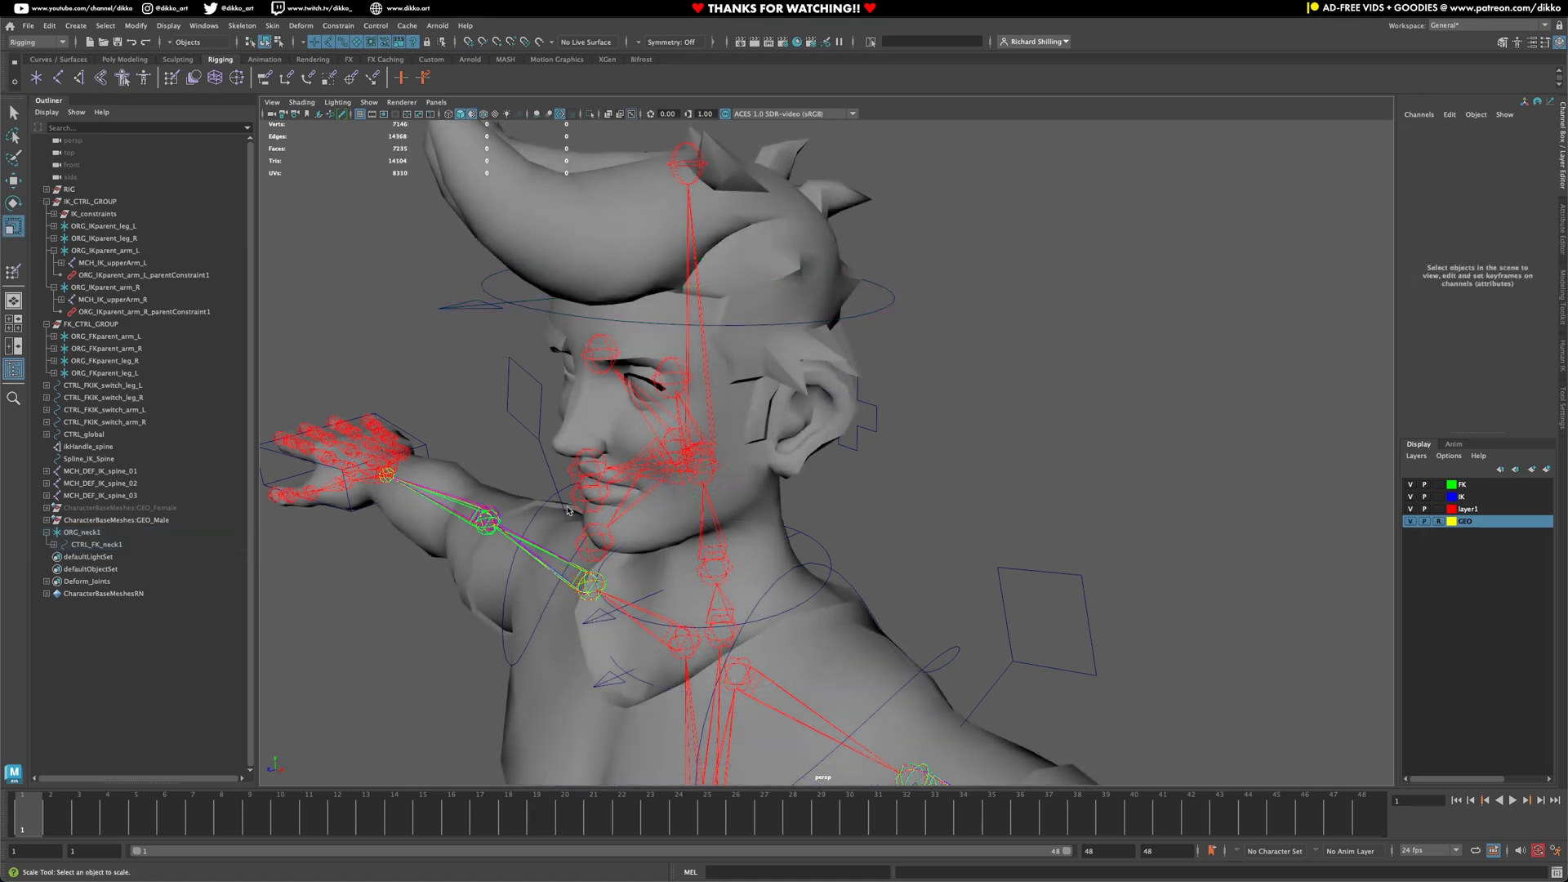
alt+drag(857, 531, 963, 512)
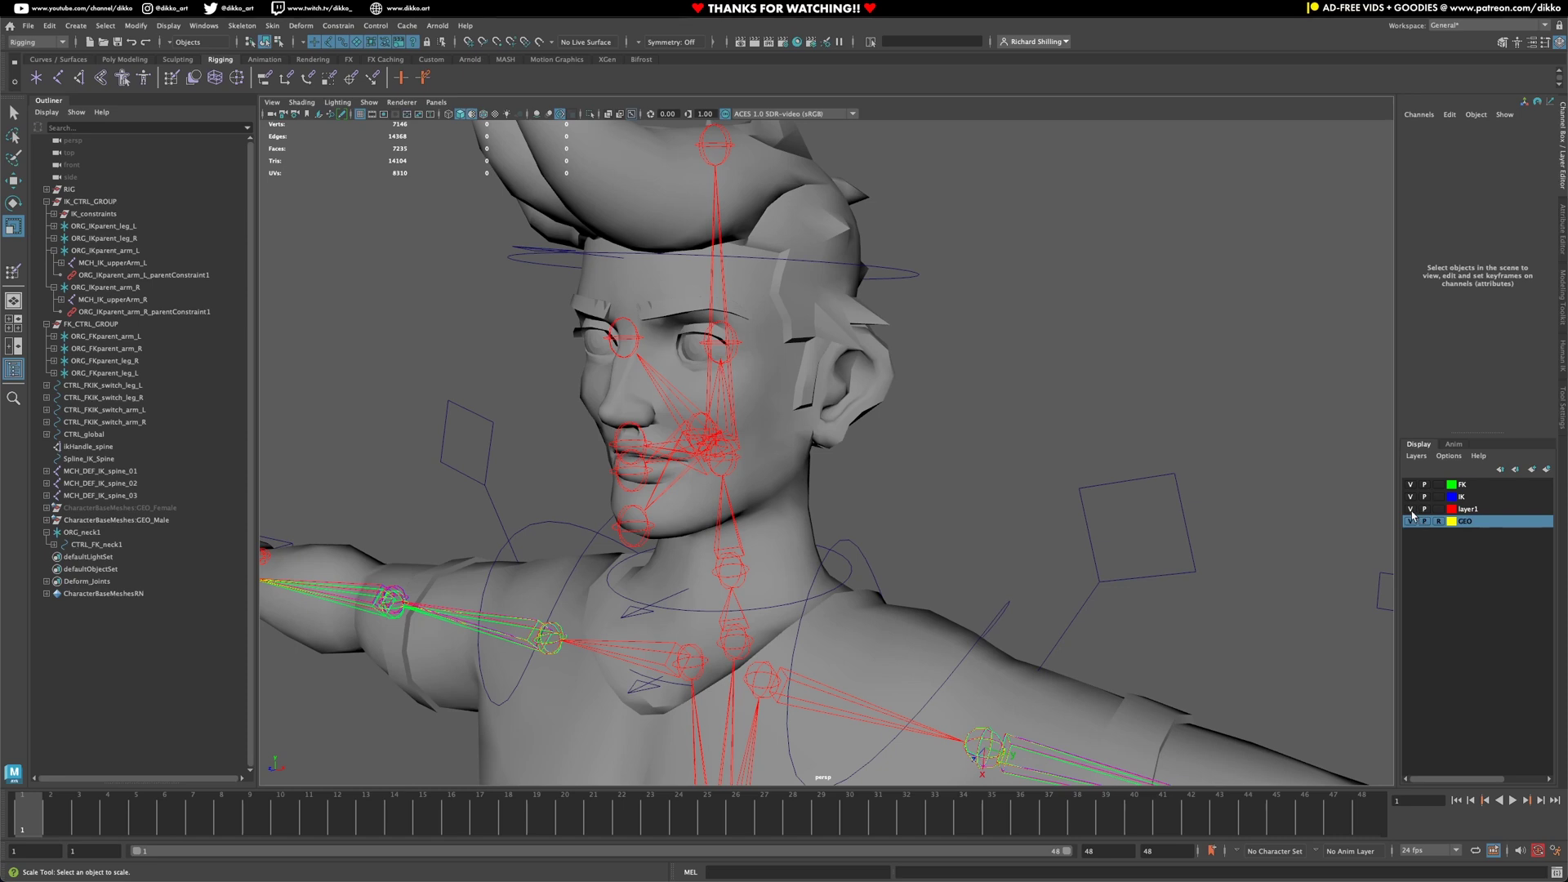
click(1410, 521)
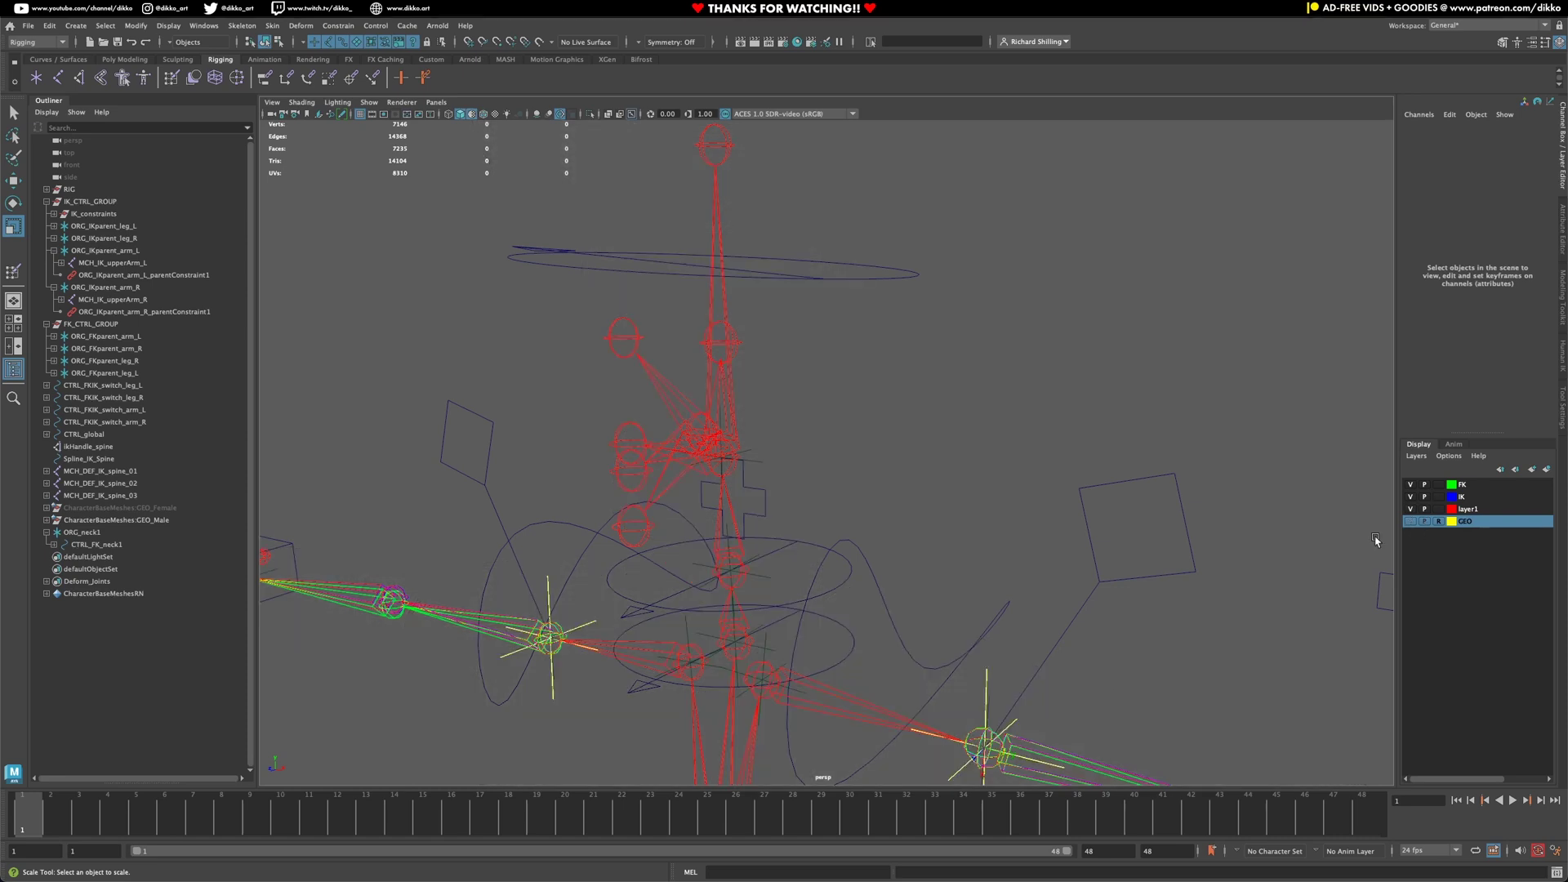
alt+drag(772, 604, 831, 623)
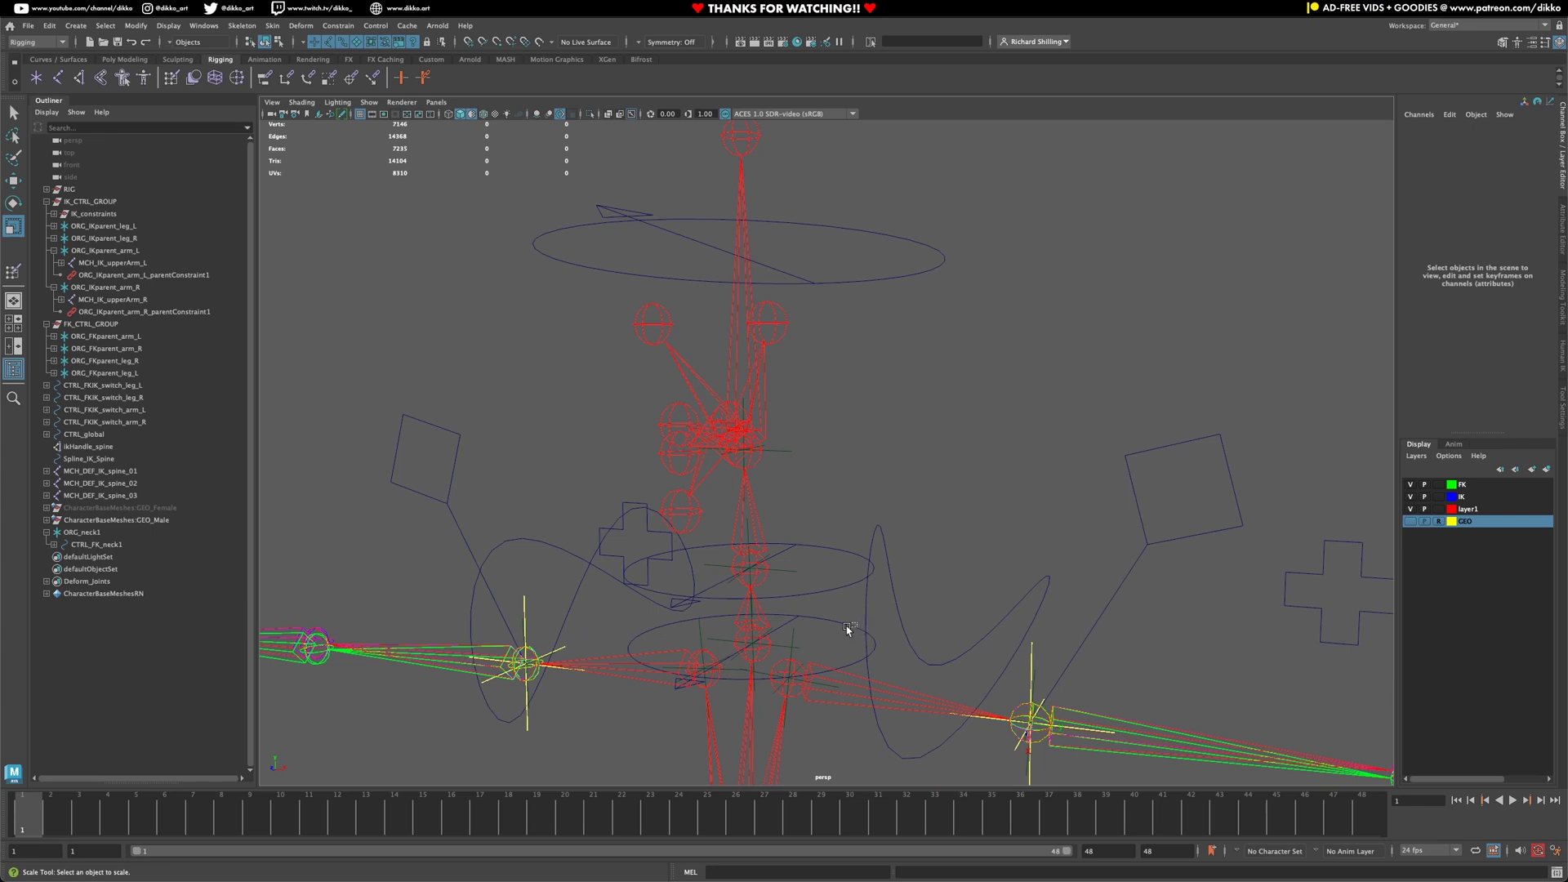
Open the Connection Editor with the base neck control loaded as the source and the DEF_neck1 joint as the destination
click(853, 627)
click(204, 25)
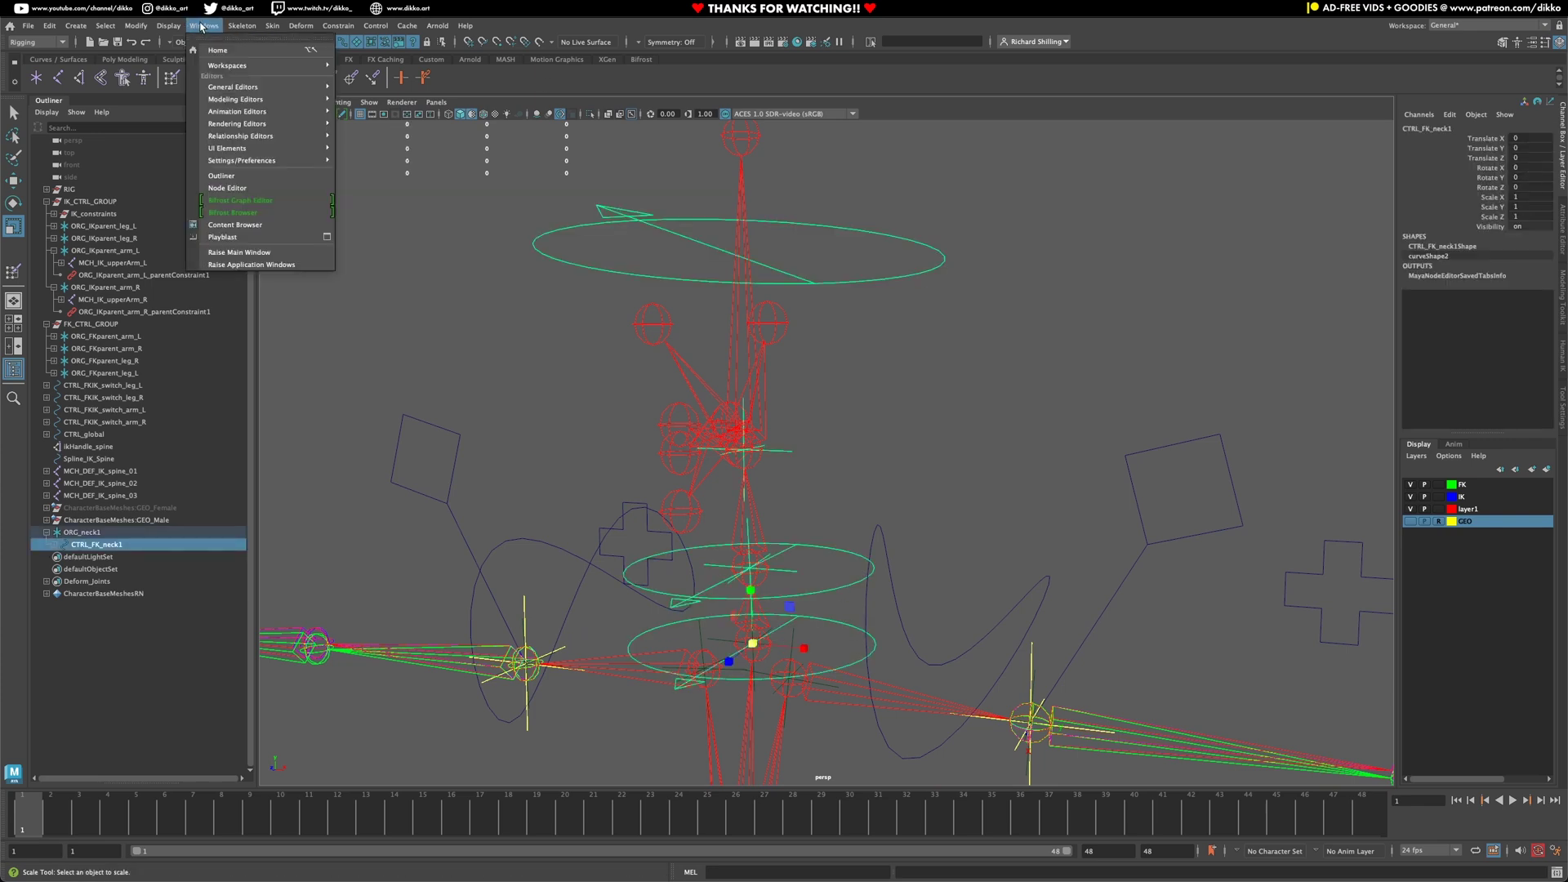
mouse_move(177, 28)
mouse_move(299, 88)
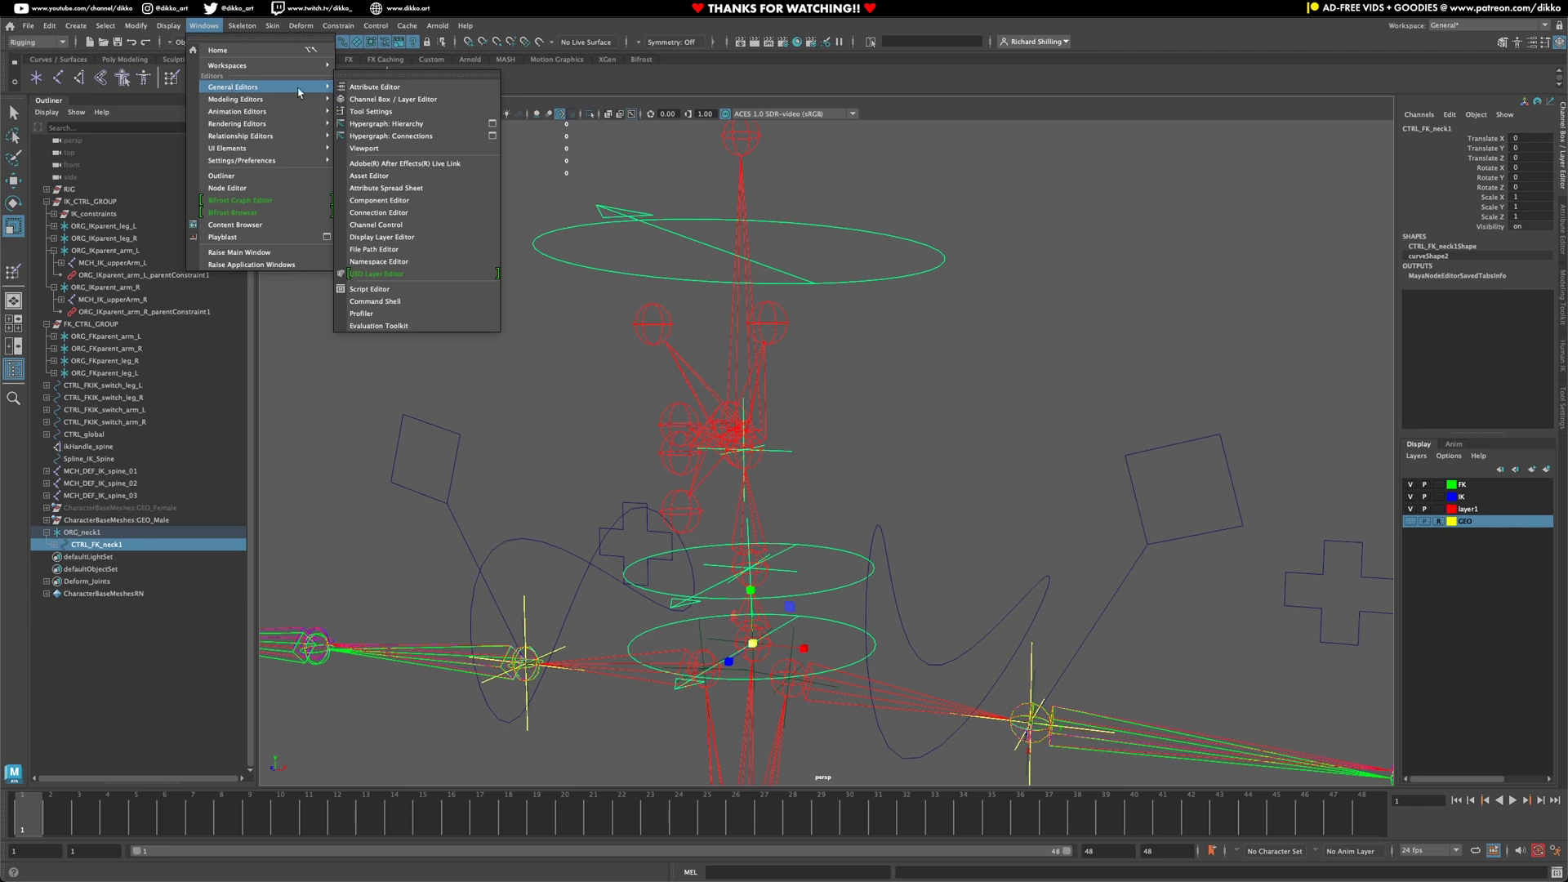
click(381, 212)
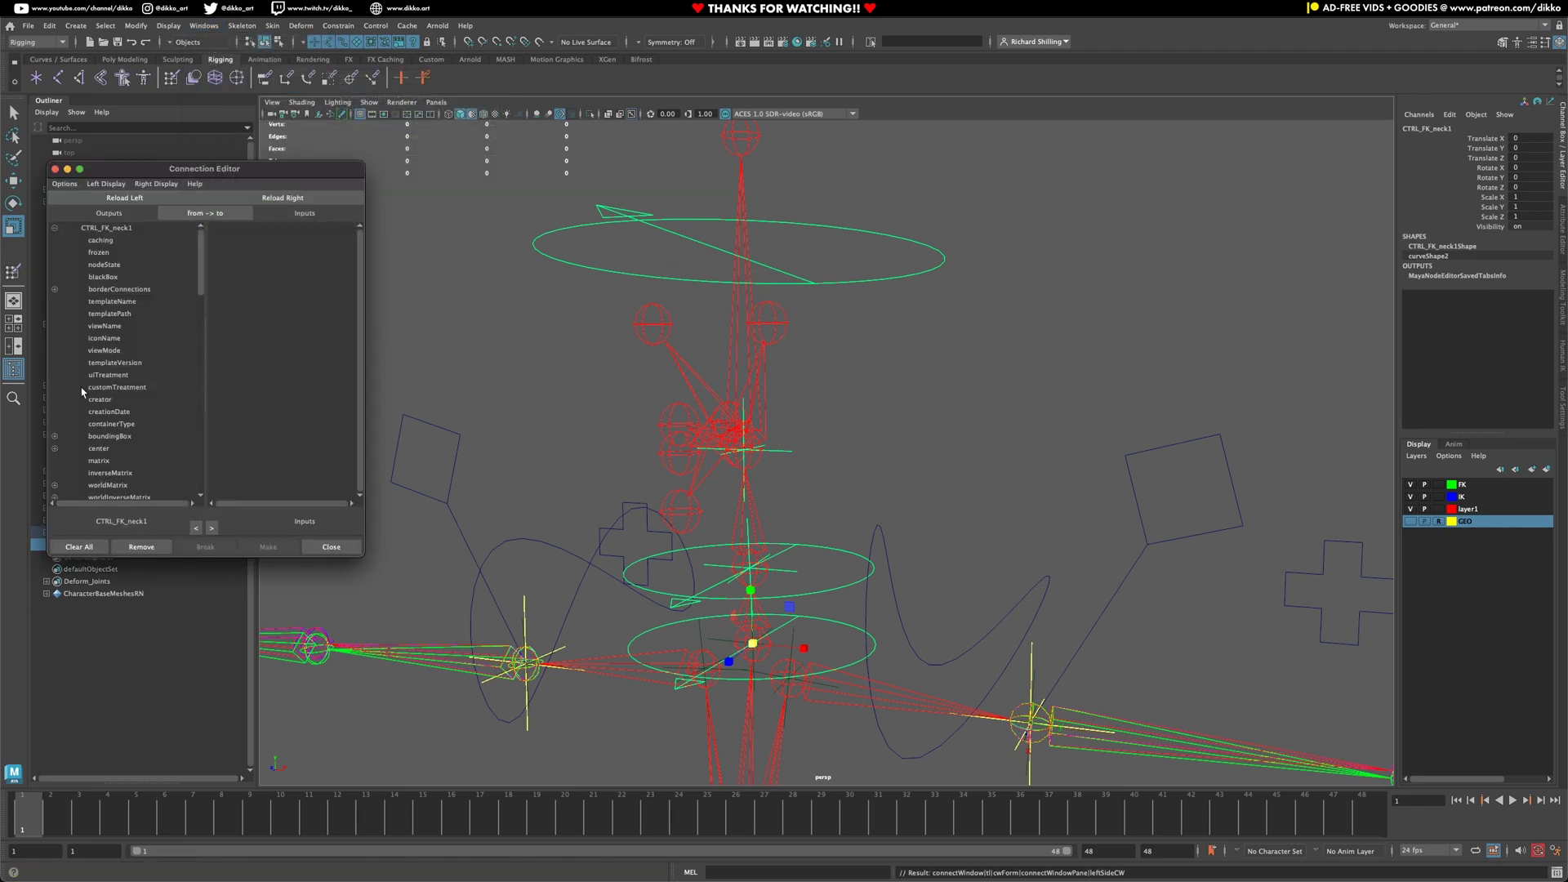
alt+drag(841, 511, 838, 411)
scroll(801, 493, up, 1)
click(838, 492)
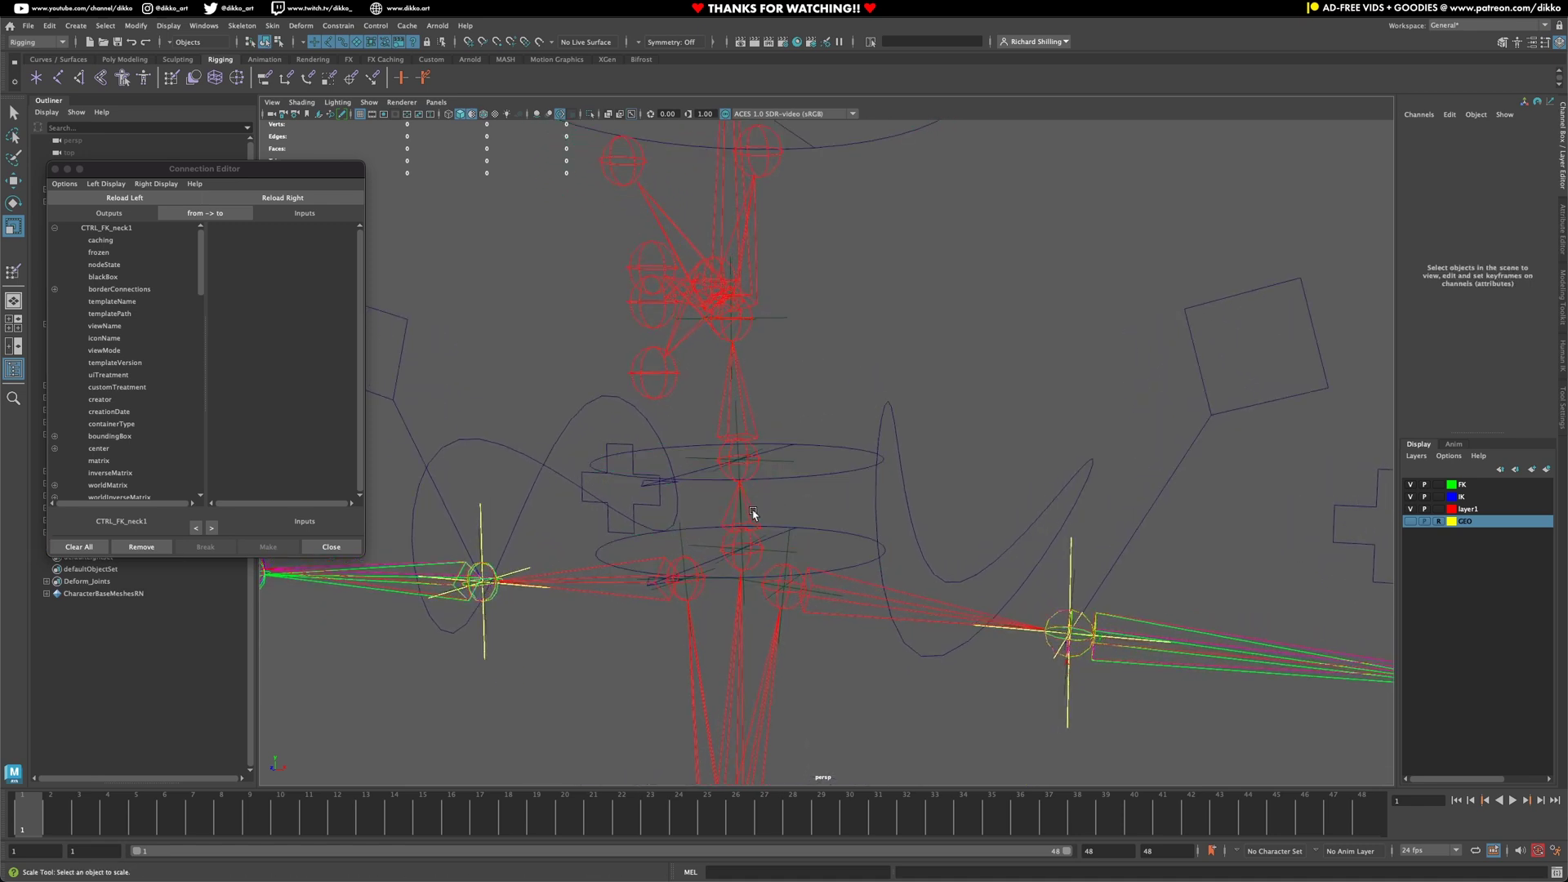
click(753, 513)
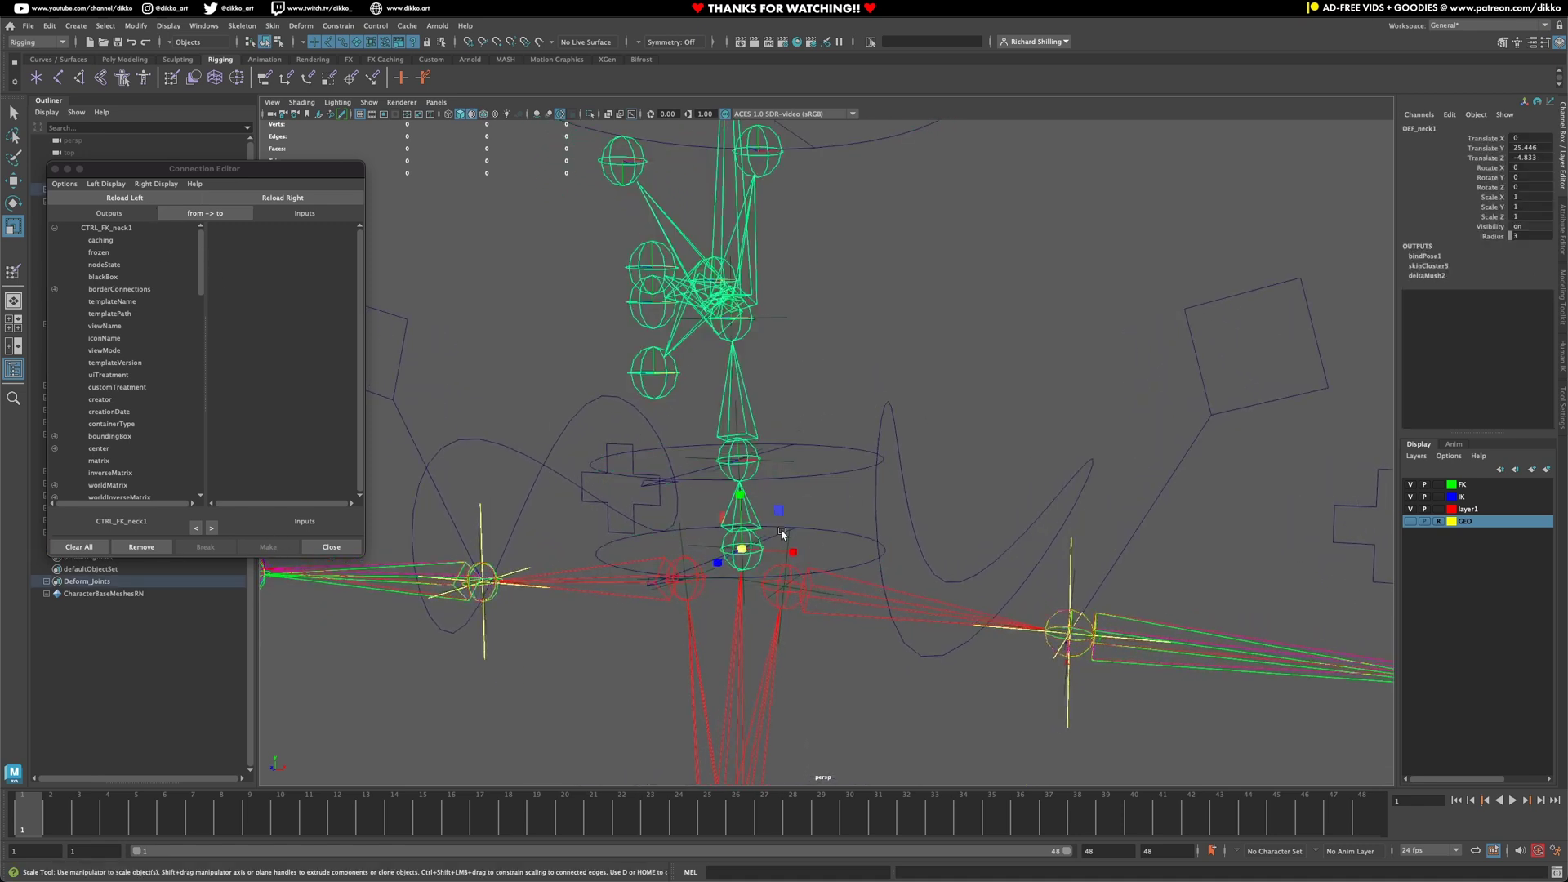
click(281, 199)
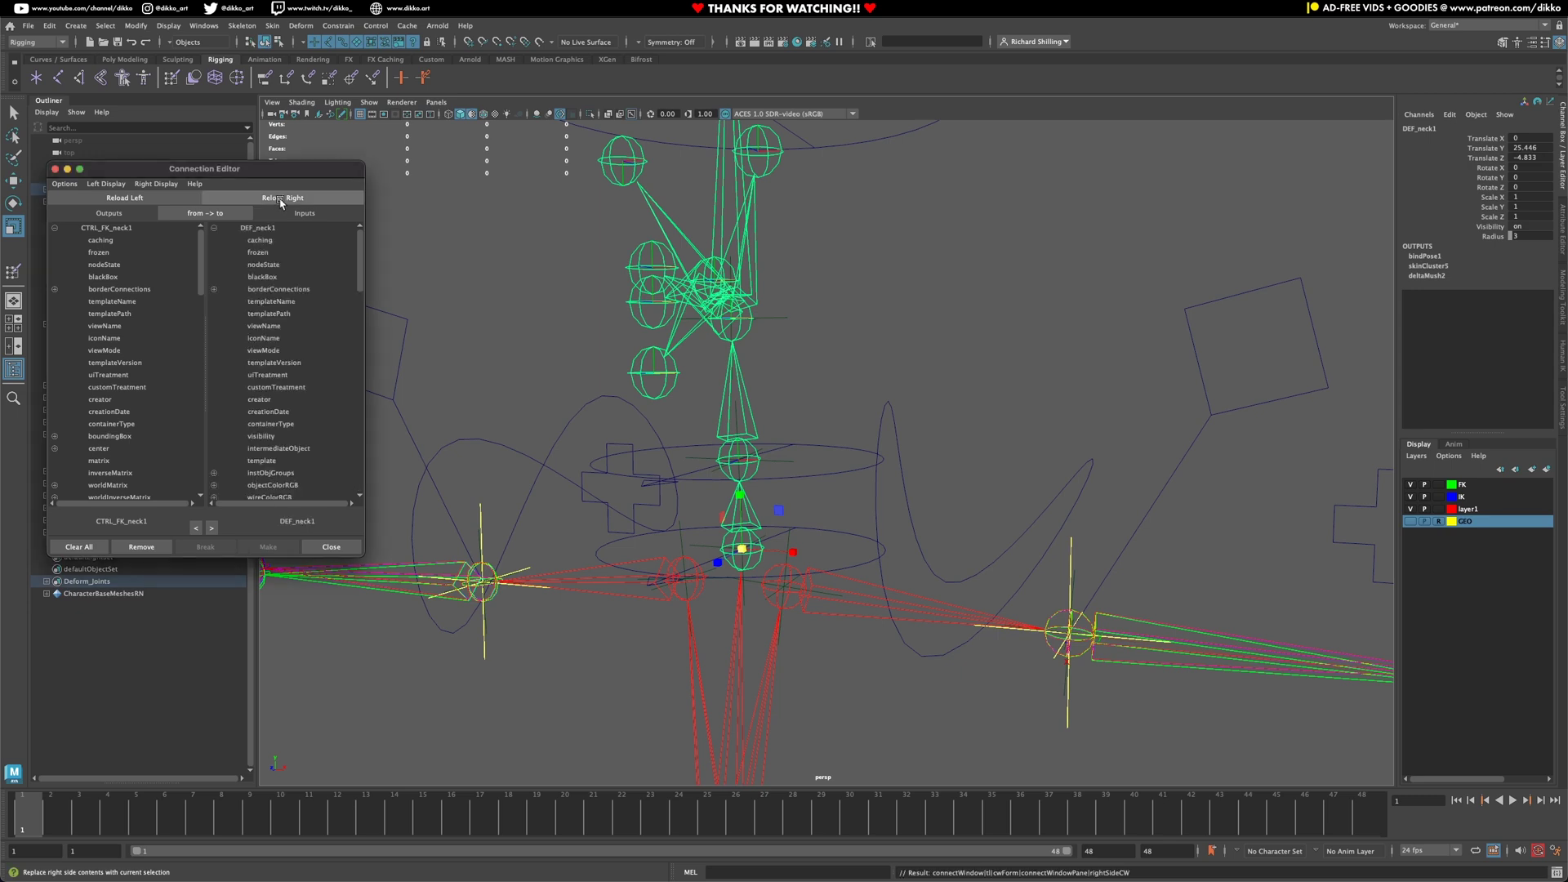
Connect the base neck control's rotate attribute to the rotate attribute of DEF_neck1
scroll(125, 370, down, 6)
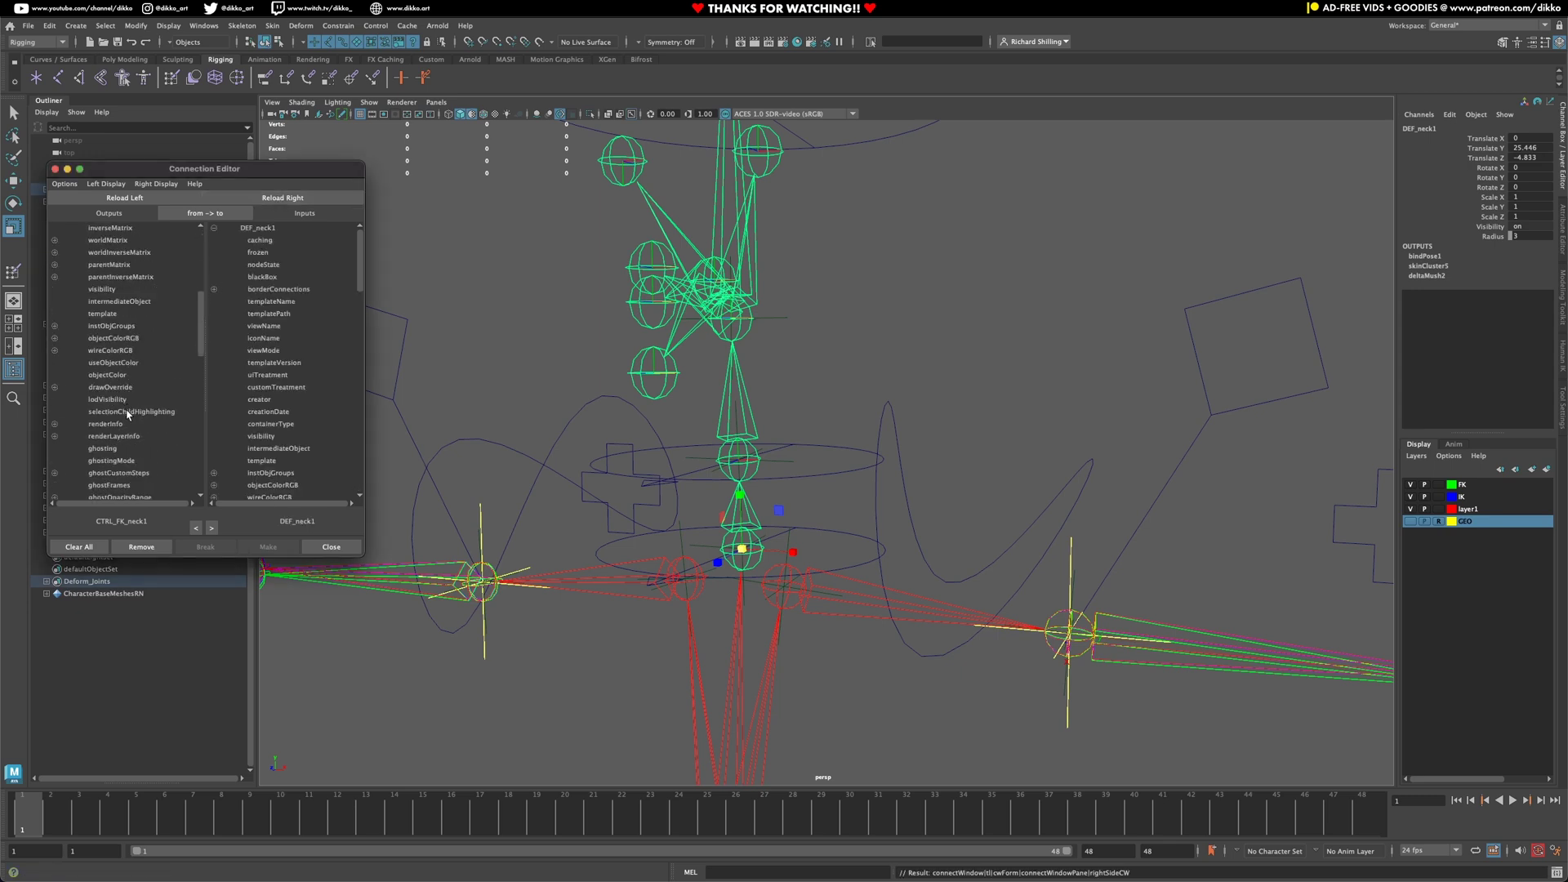
scroll(127, 412, down, 10)
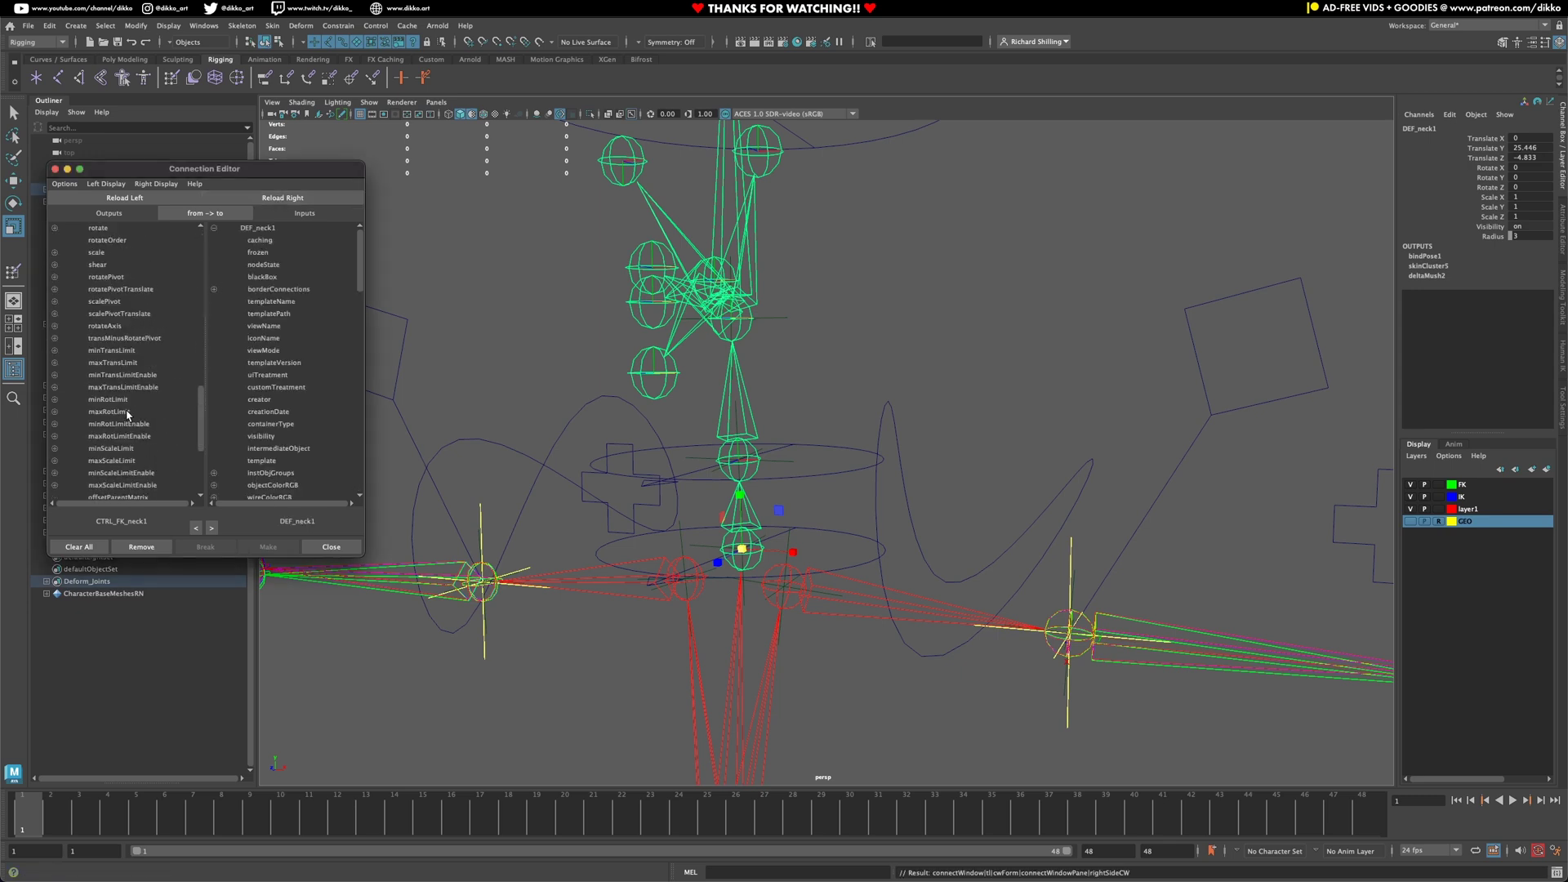
click(104, 233)
scroll(279, 393, down, 10)
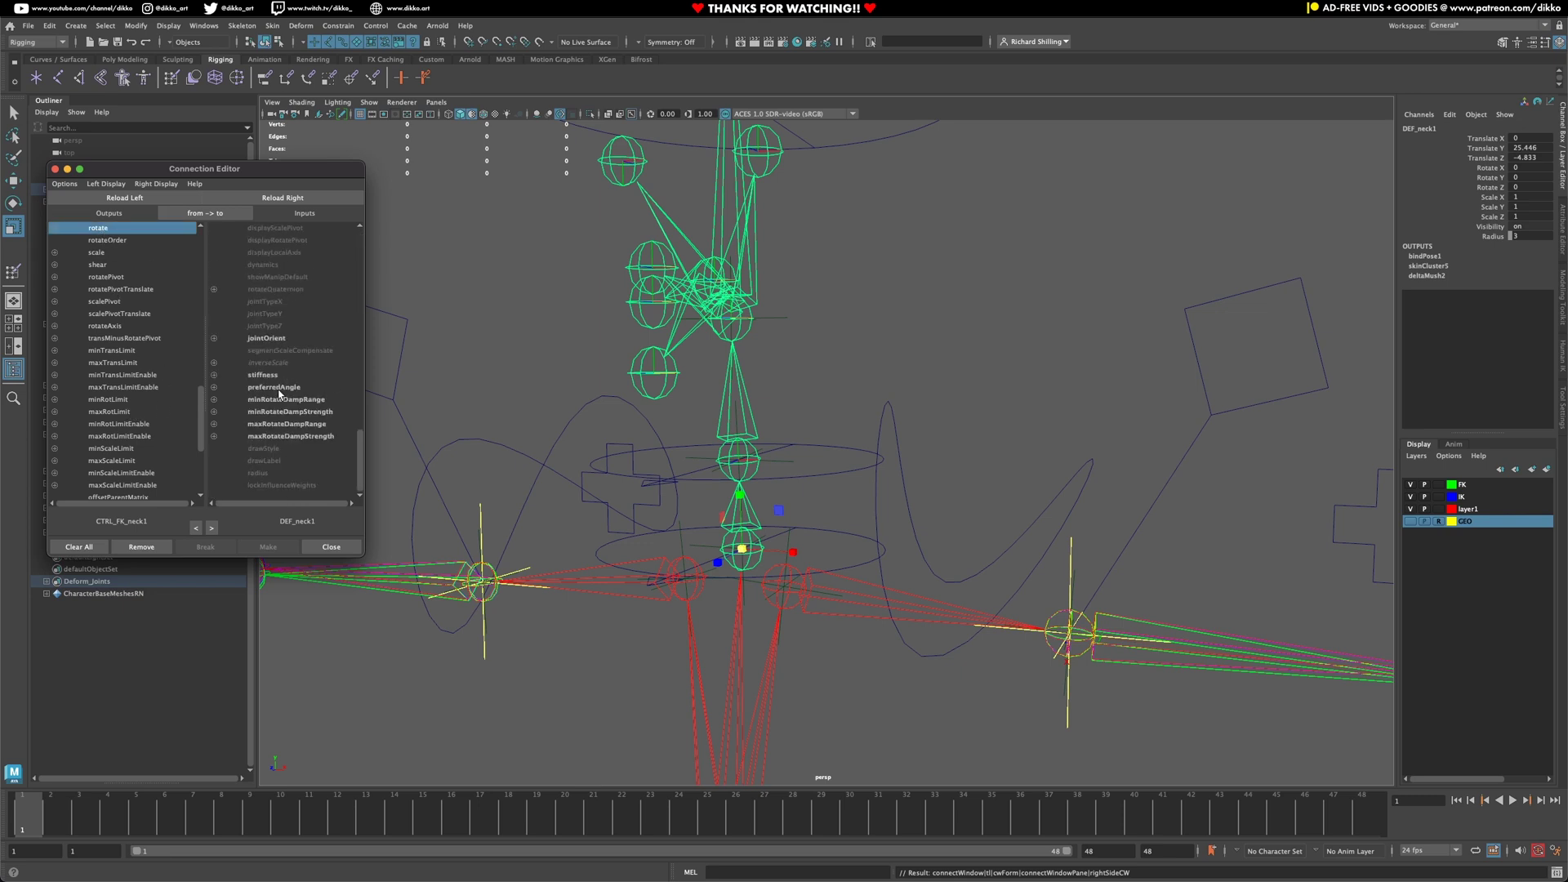
scroll(311, 392, up, 7)
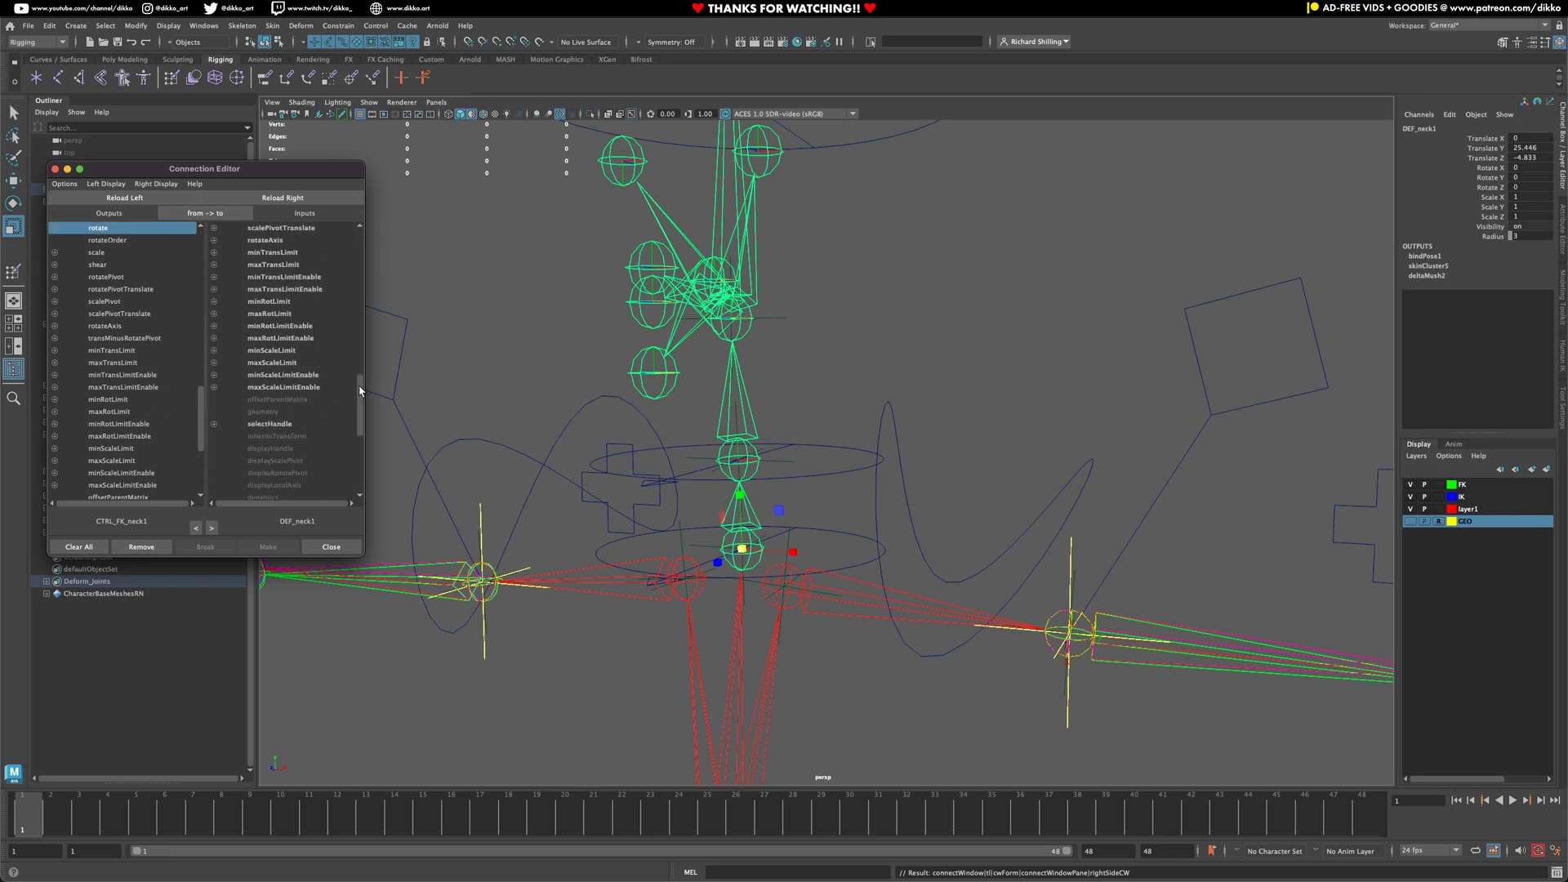
drag(360, 389, 363, 374)
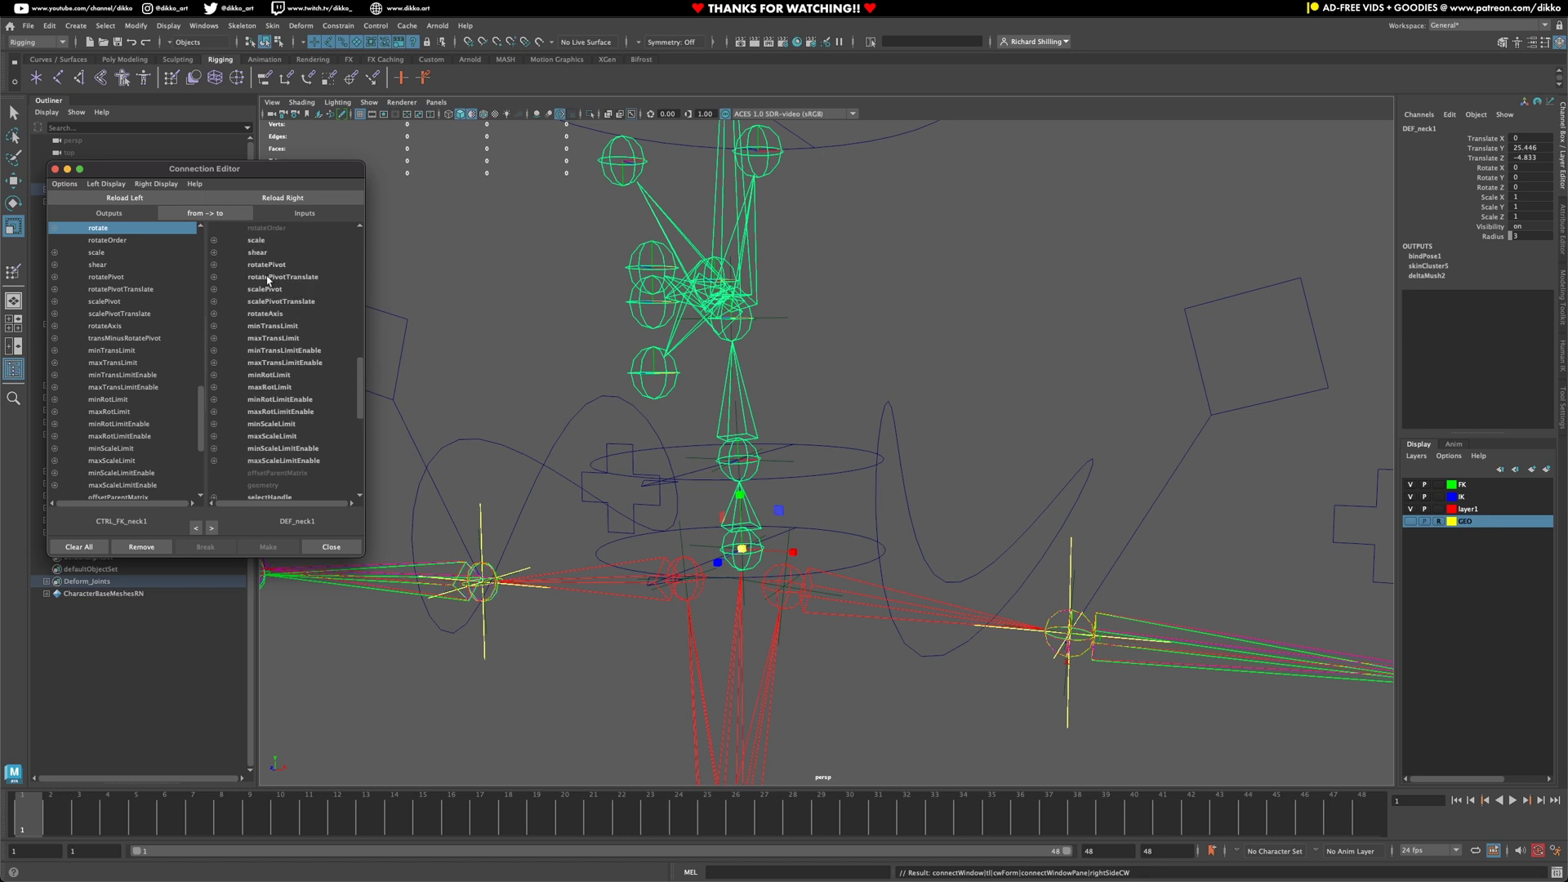
scroll(282, 400, up, 2)
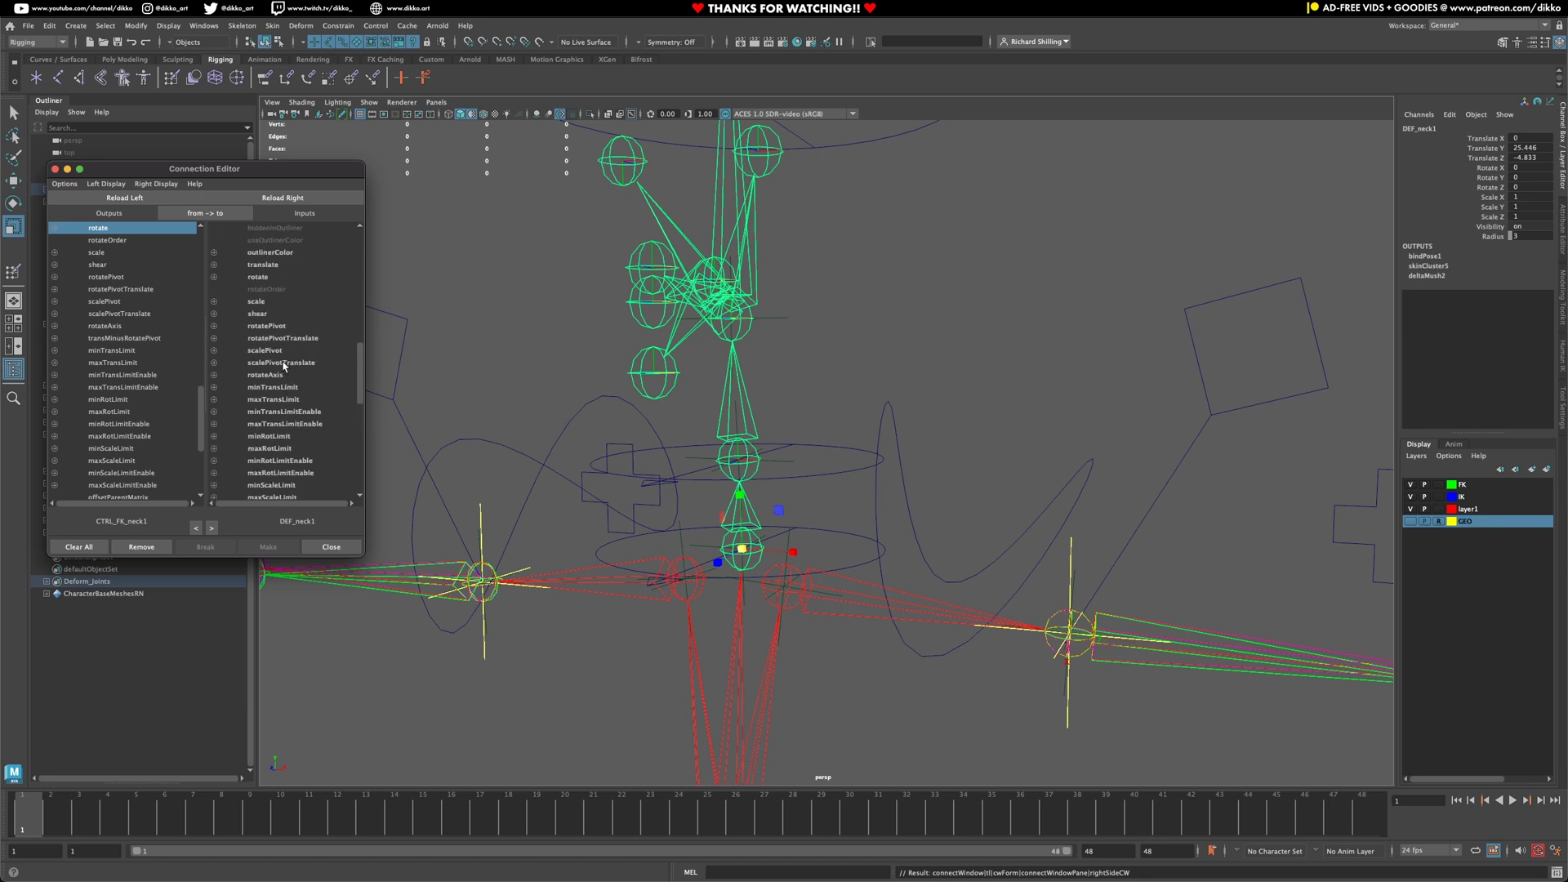
click(259, 278)
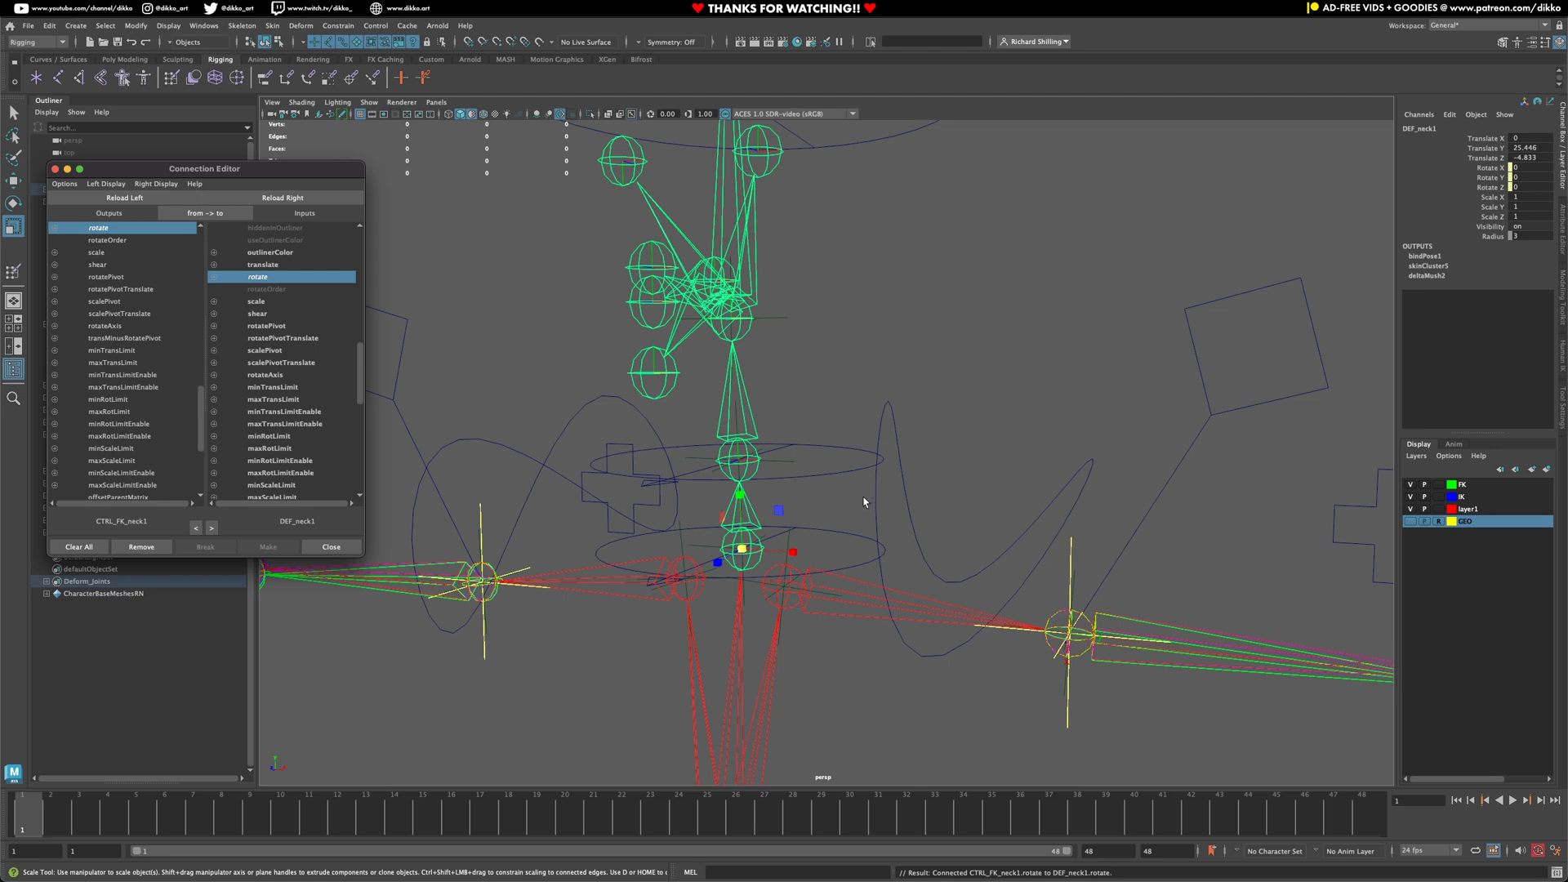
Load the second neck control as source and DEF_neck2 as destination, and connect rotate to rotate
click(820, 476)
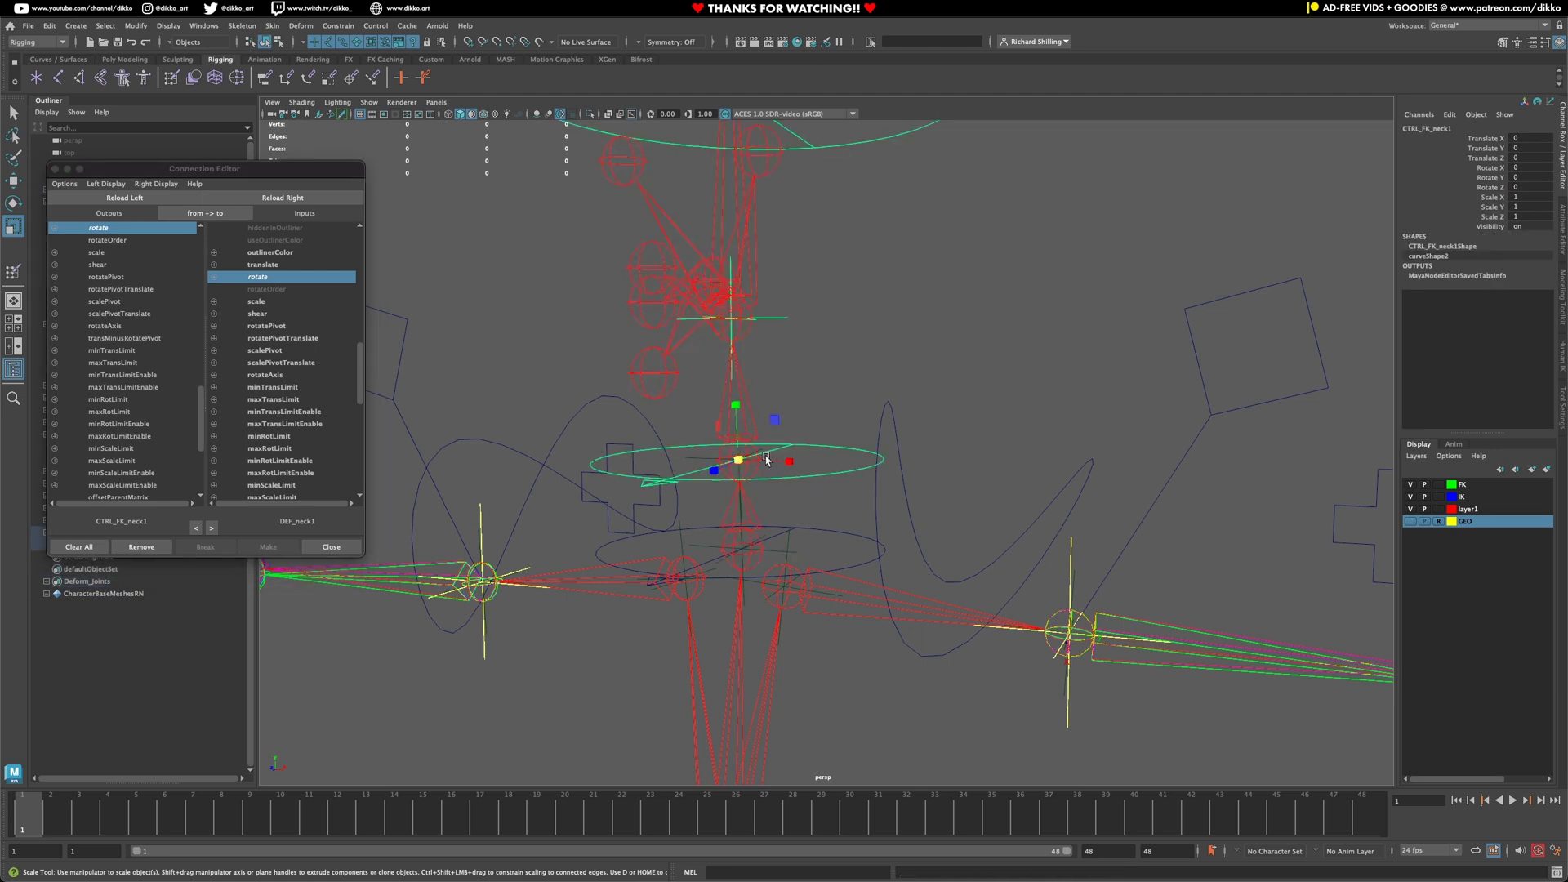
click(143, 200)
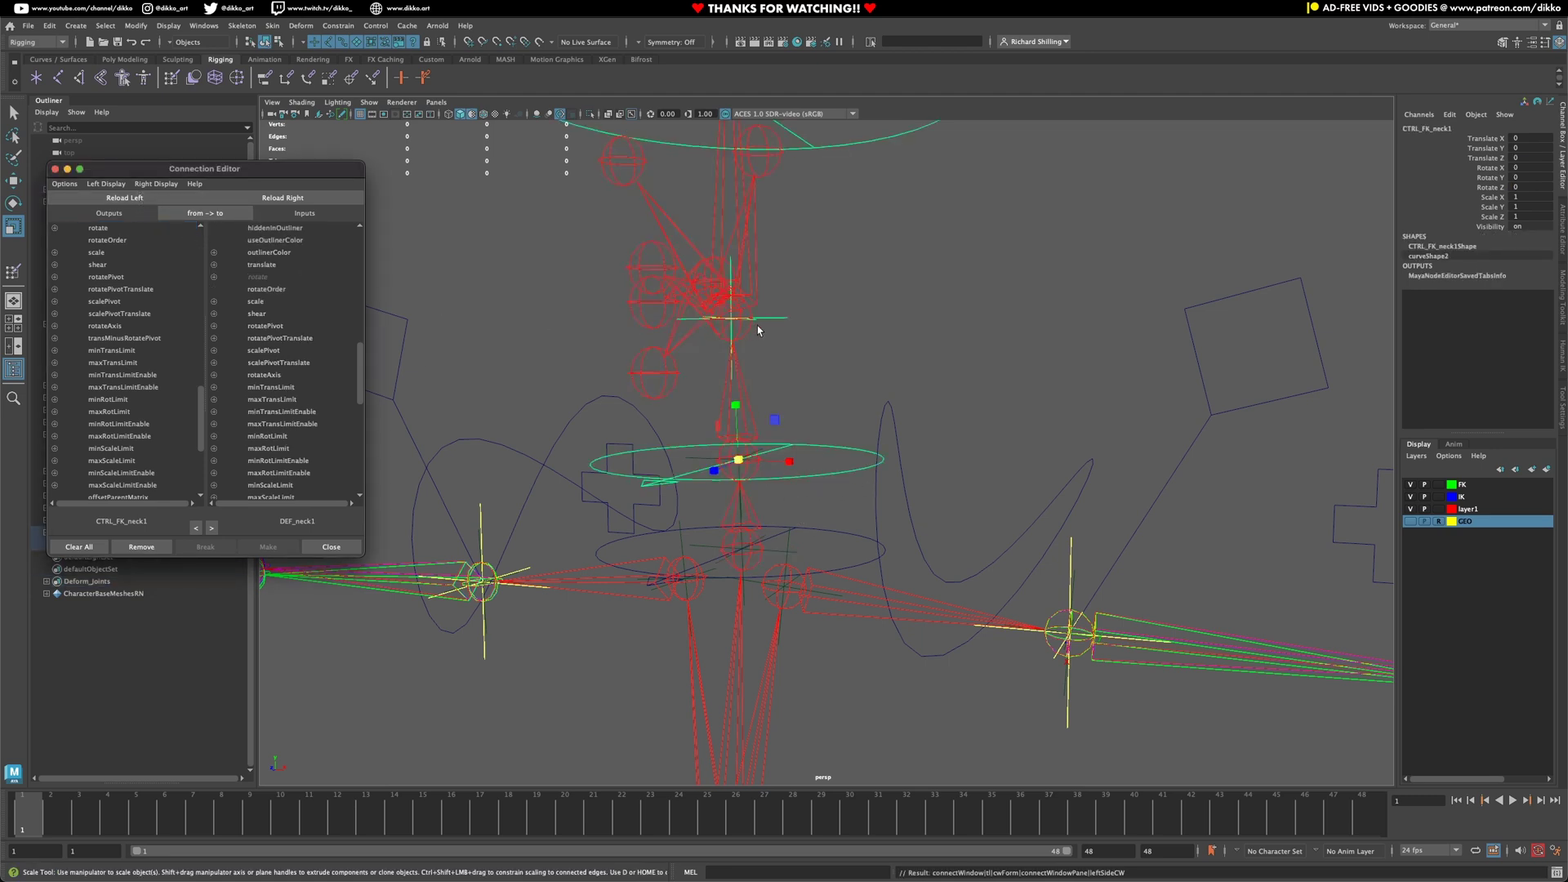
click(756, 392)
click(745, 393)
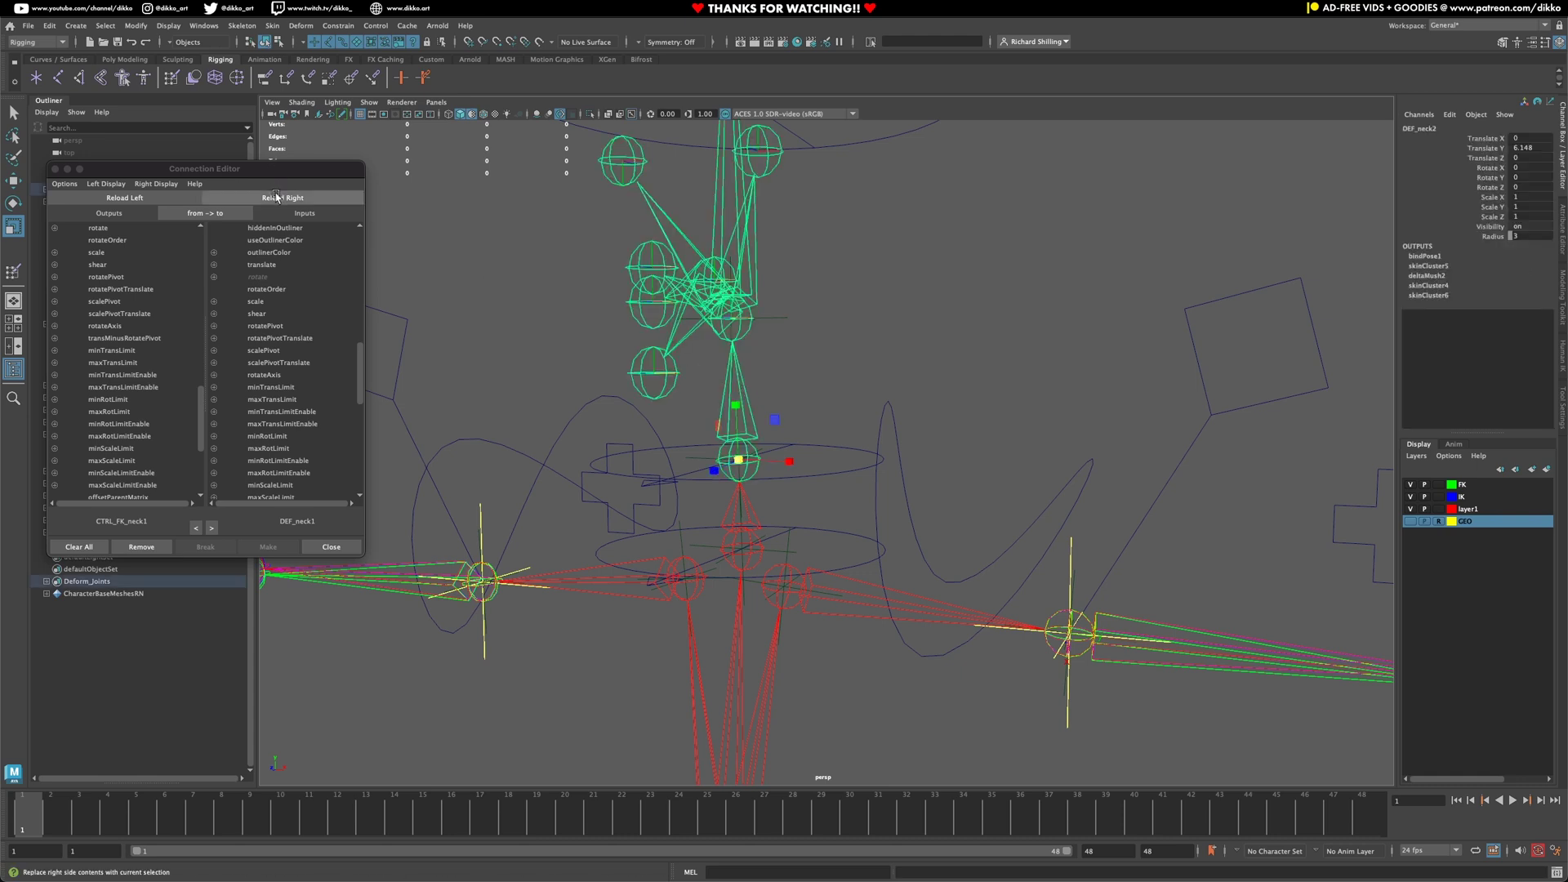
click(283, 198)
click(106, 230)
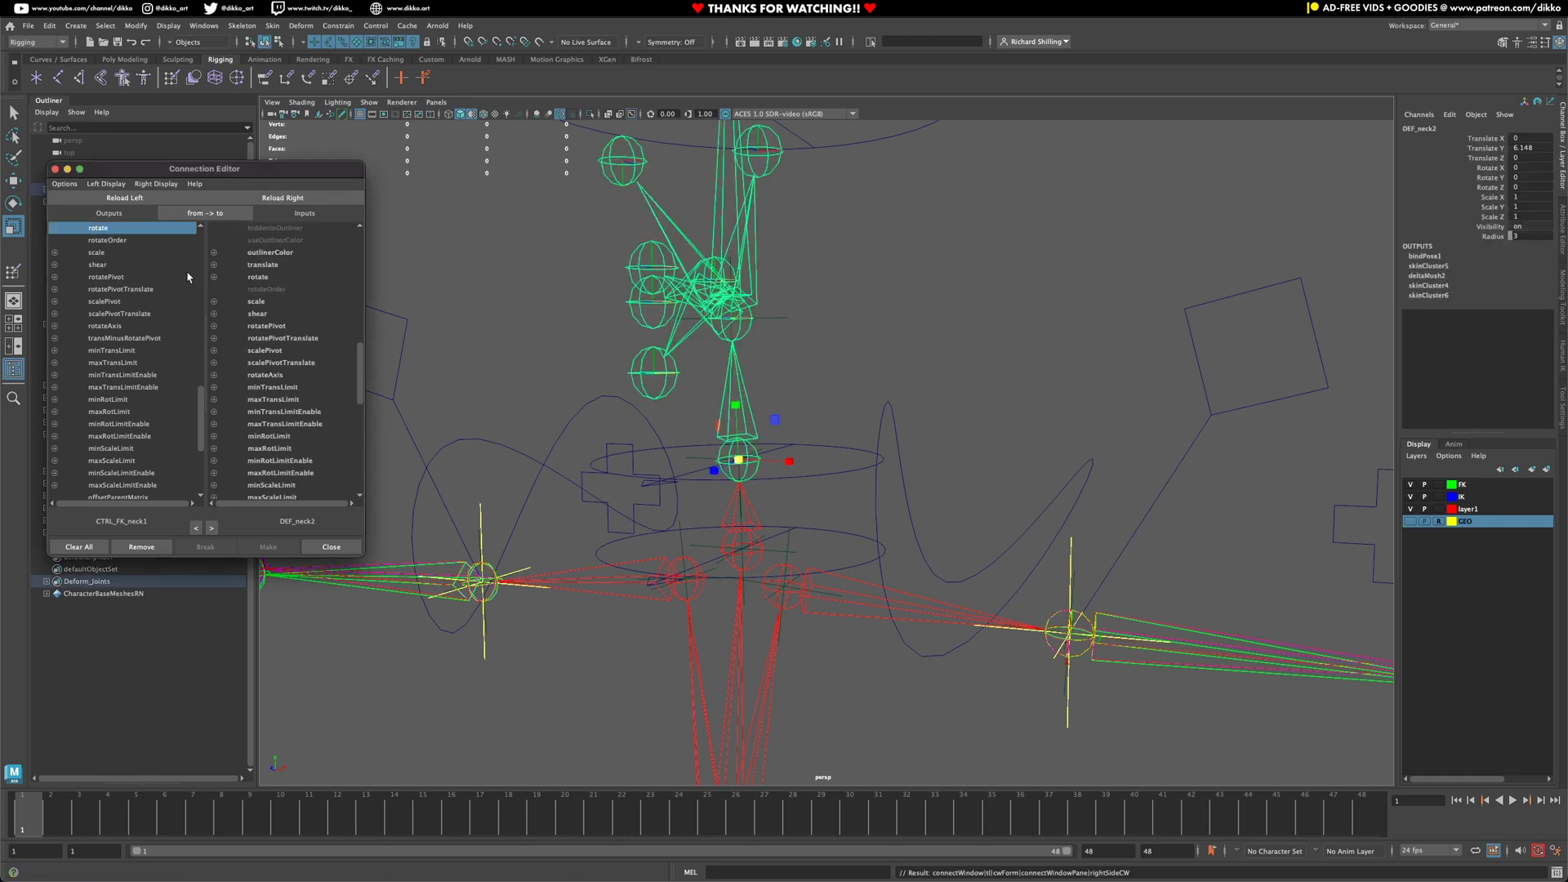
click(259, 277)
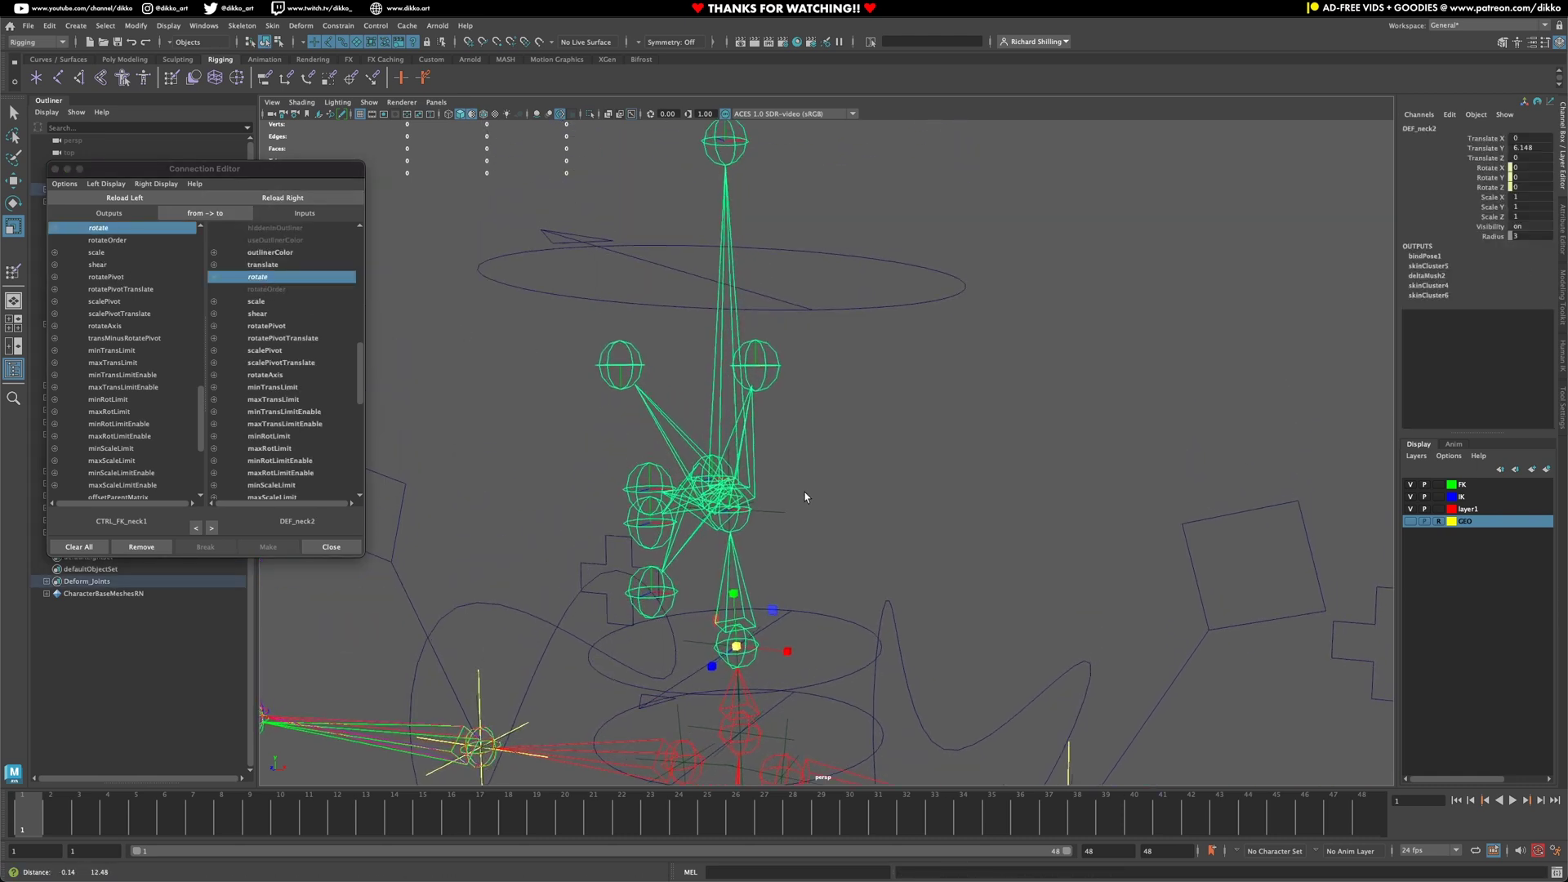
Load the head control as source and DEF_head as destination, and connect rotate to rotate
click(906, 284)
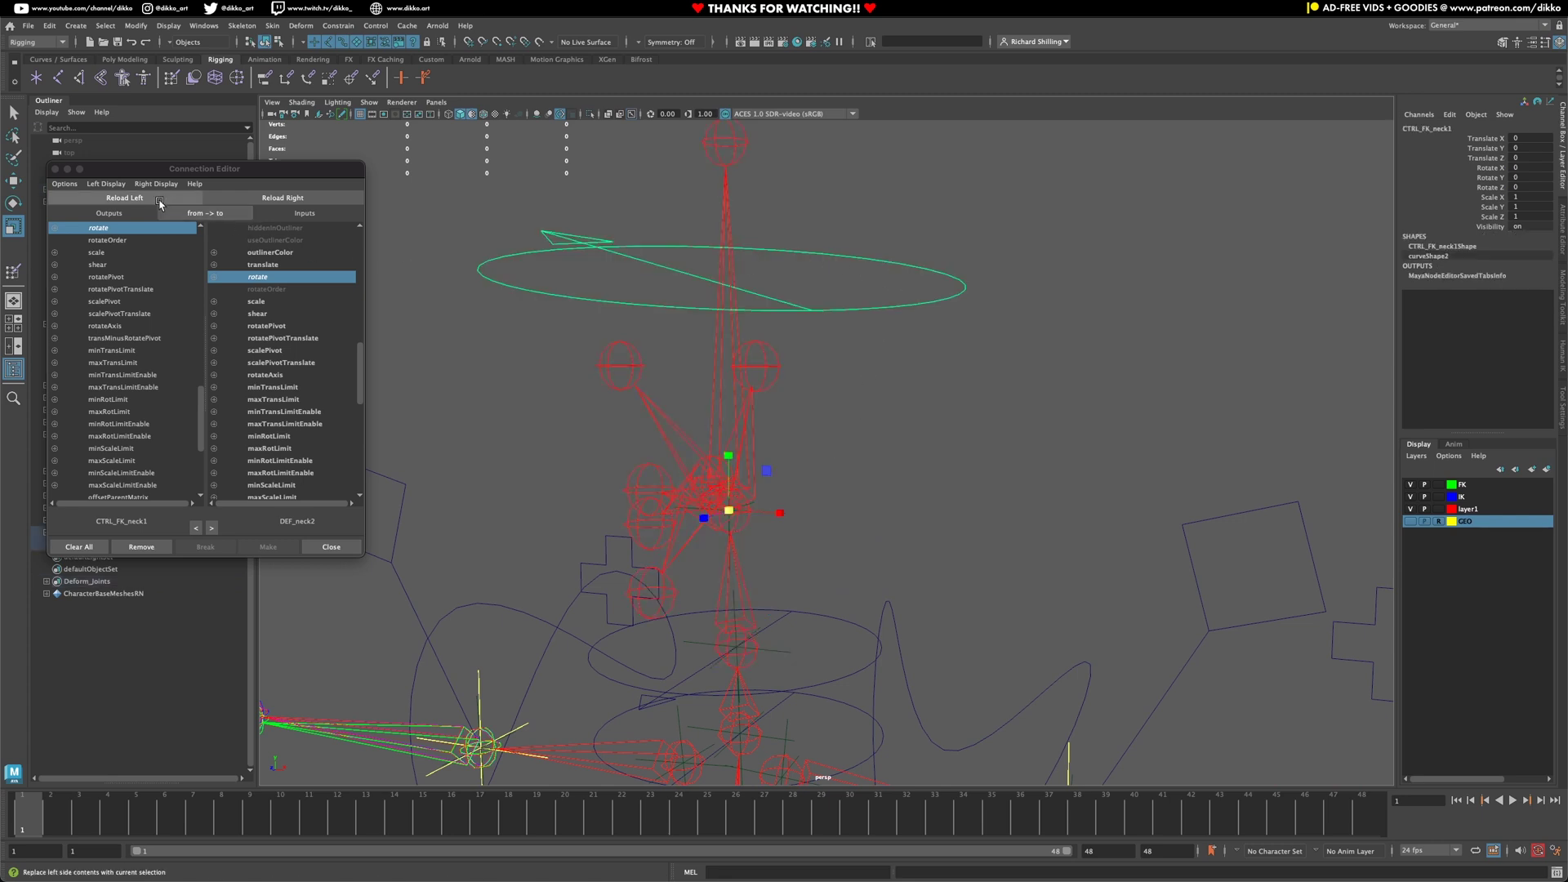
click(159, 200)
click(727, 216)
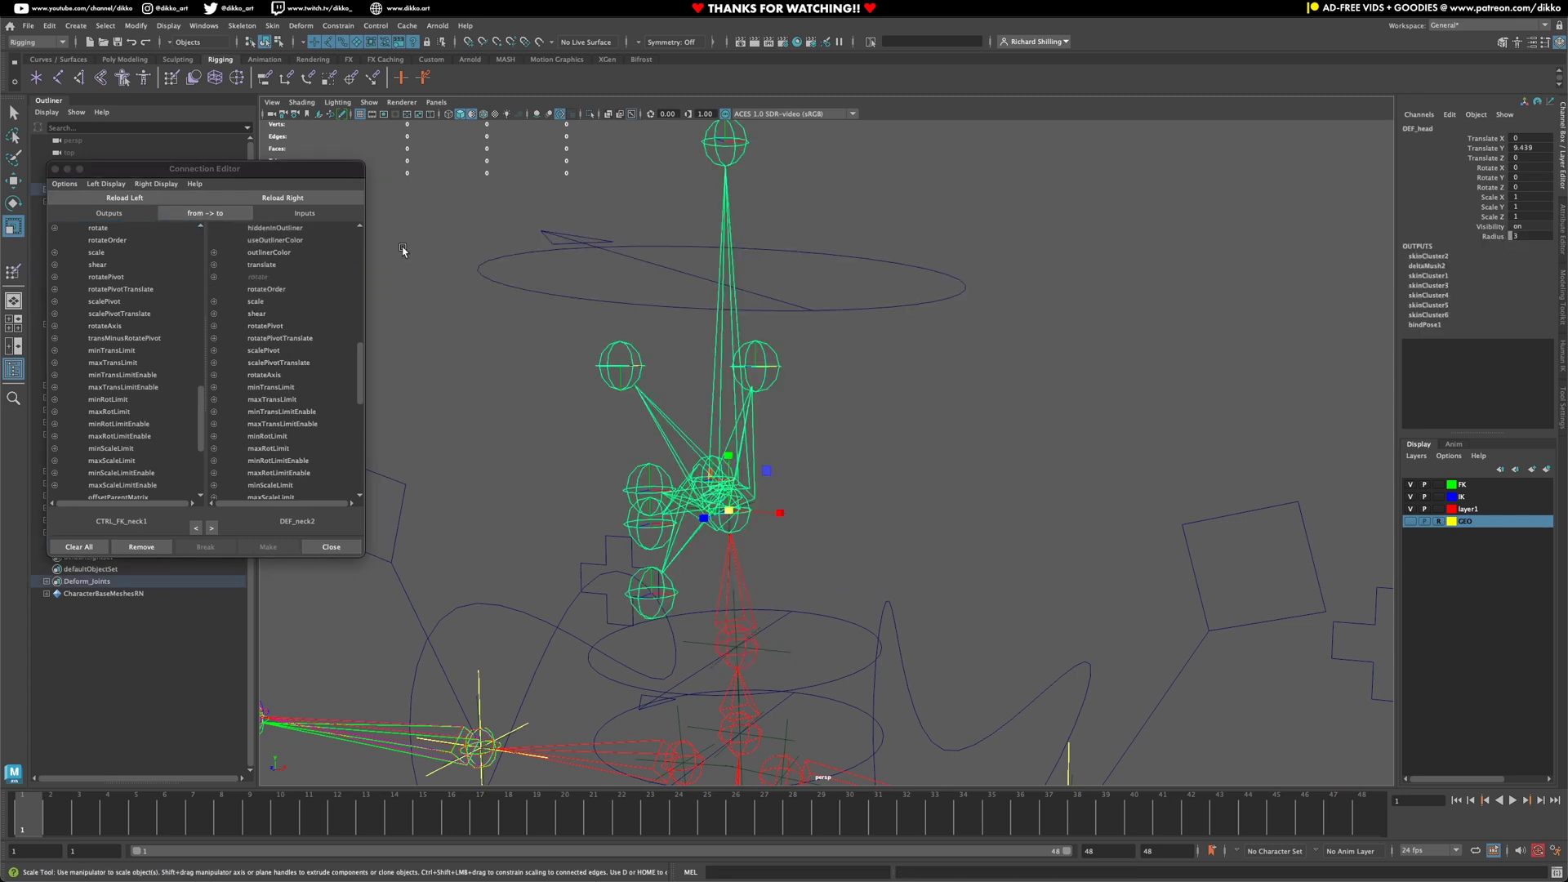
click(283, 202)
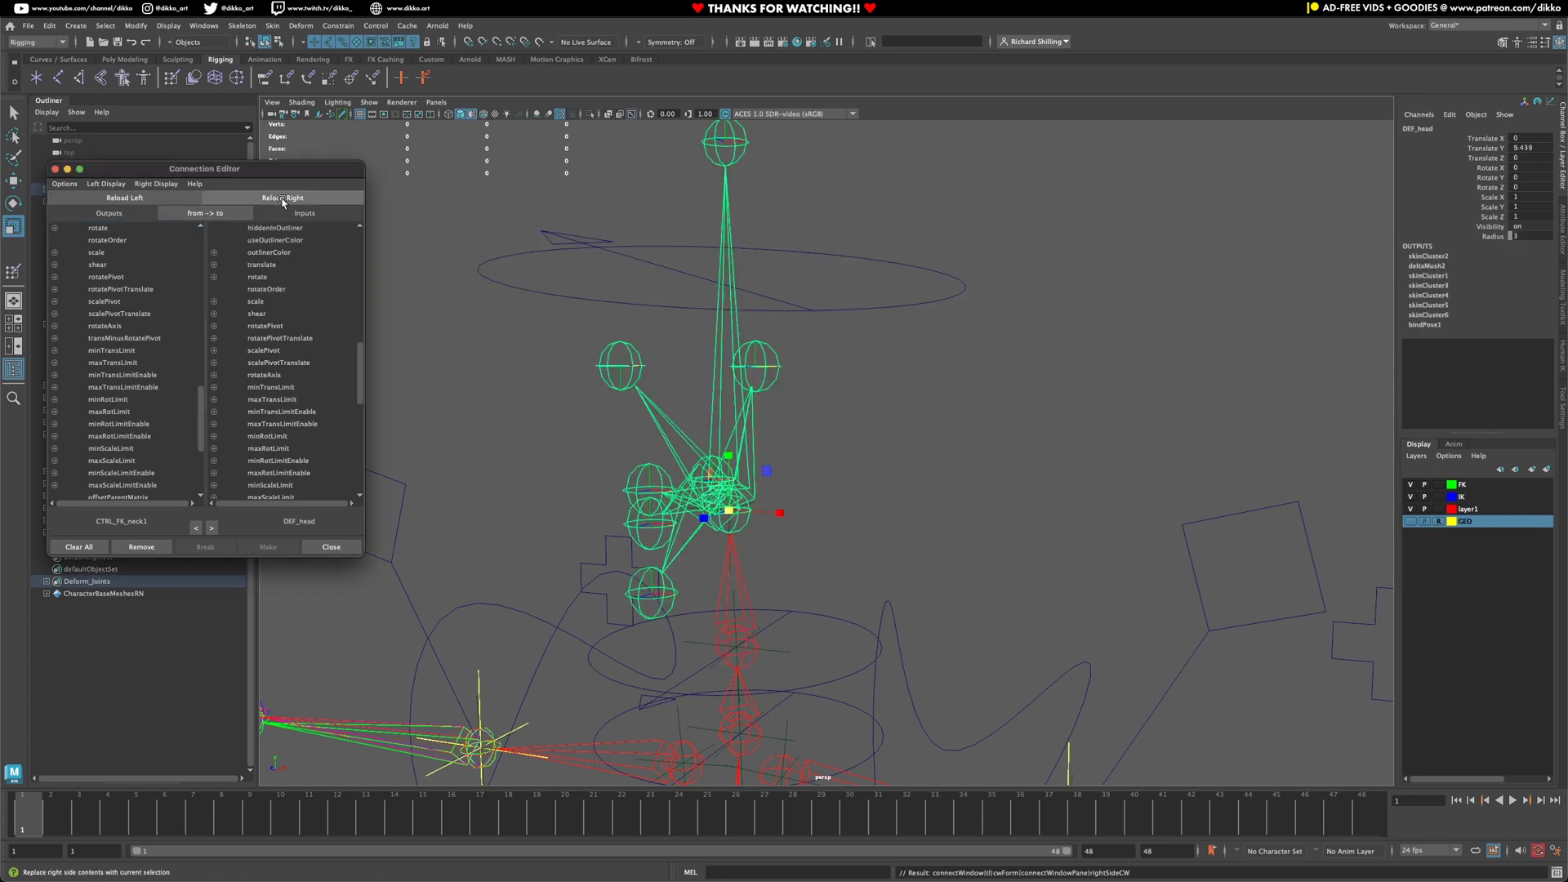
click(104, 230)
click(262, 279)
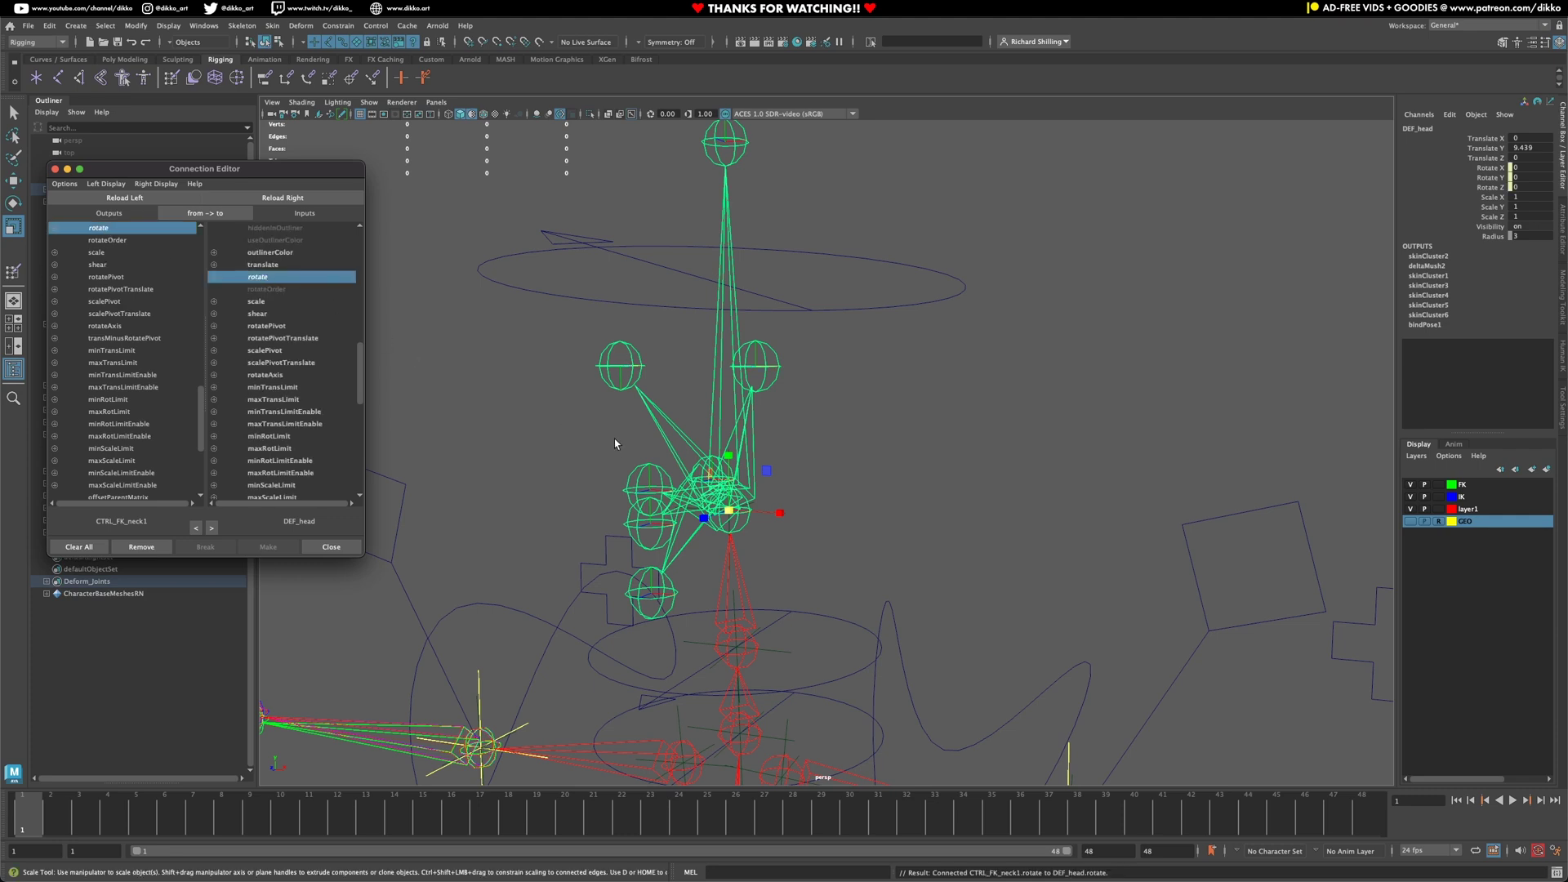
Make the GEO layer visible and close the Connection Editor
scroll(673, 494, down, 1)
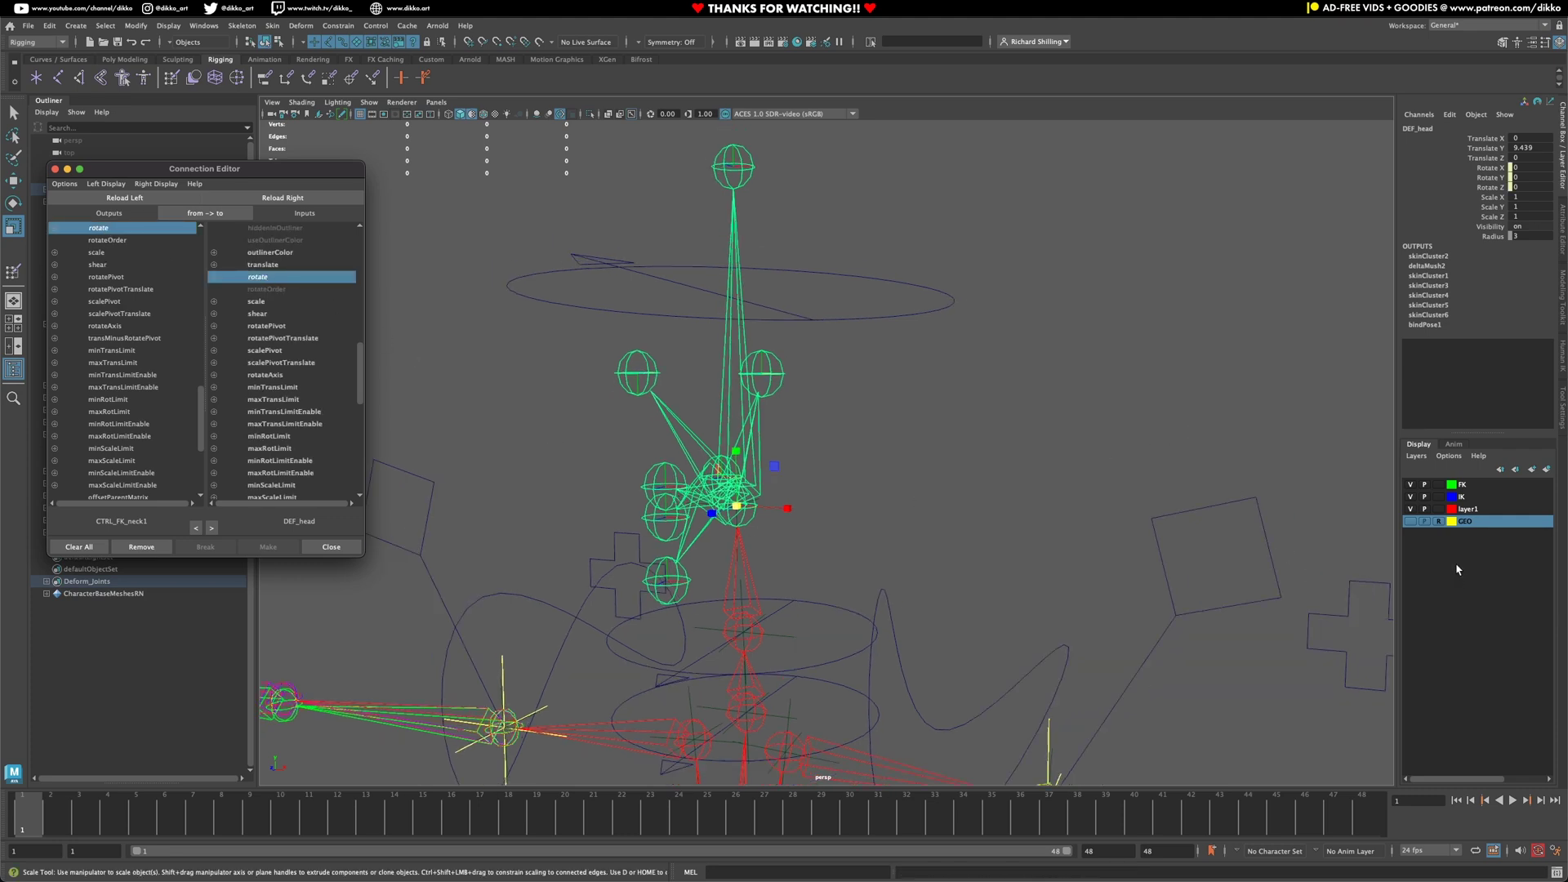
click(1410, 523)
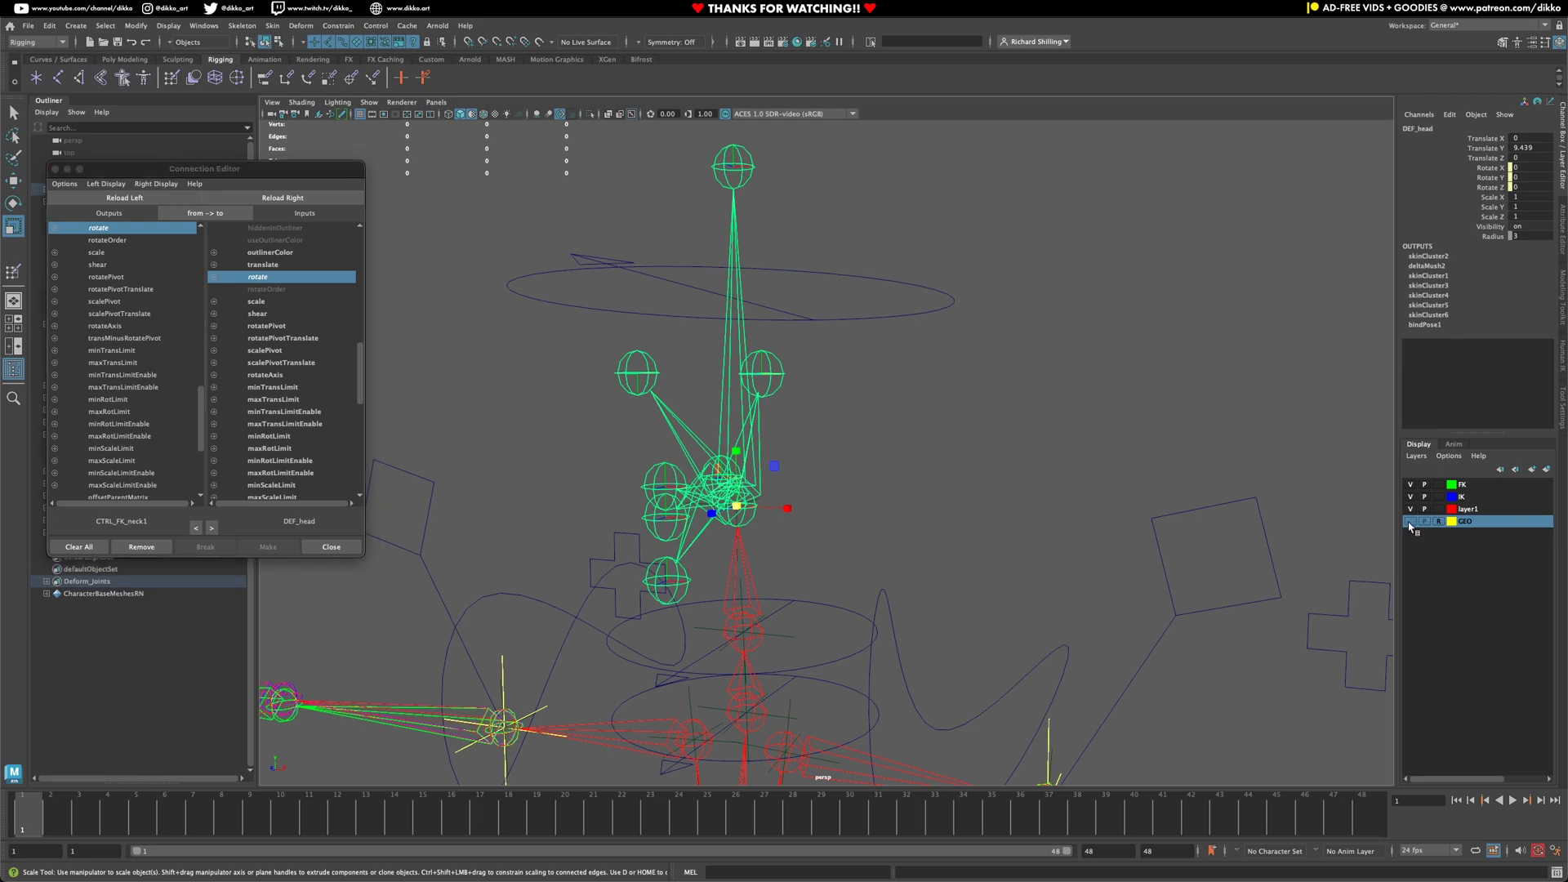
alt+drag(836, 578, 829, 585)
alt+middle_drag(828, 585, 858, 454)
alt+drag(860, 456, 750, 563)
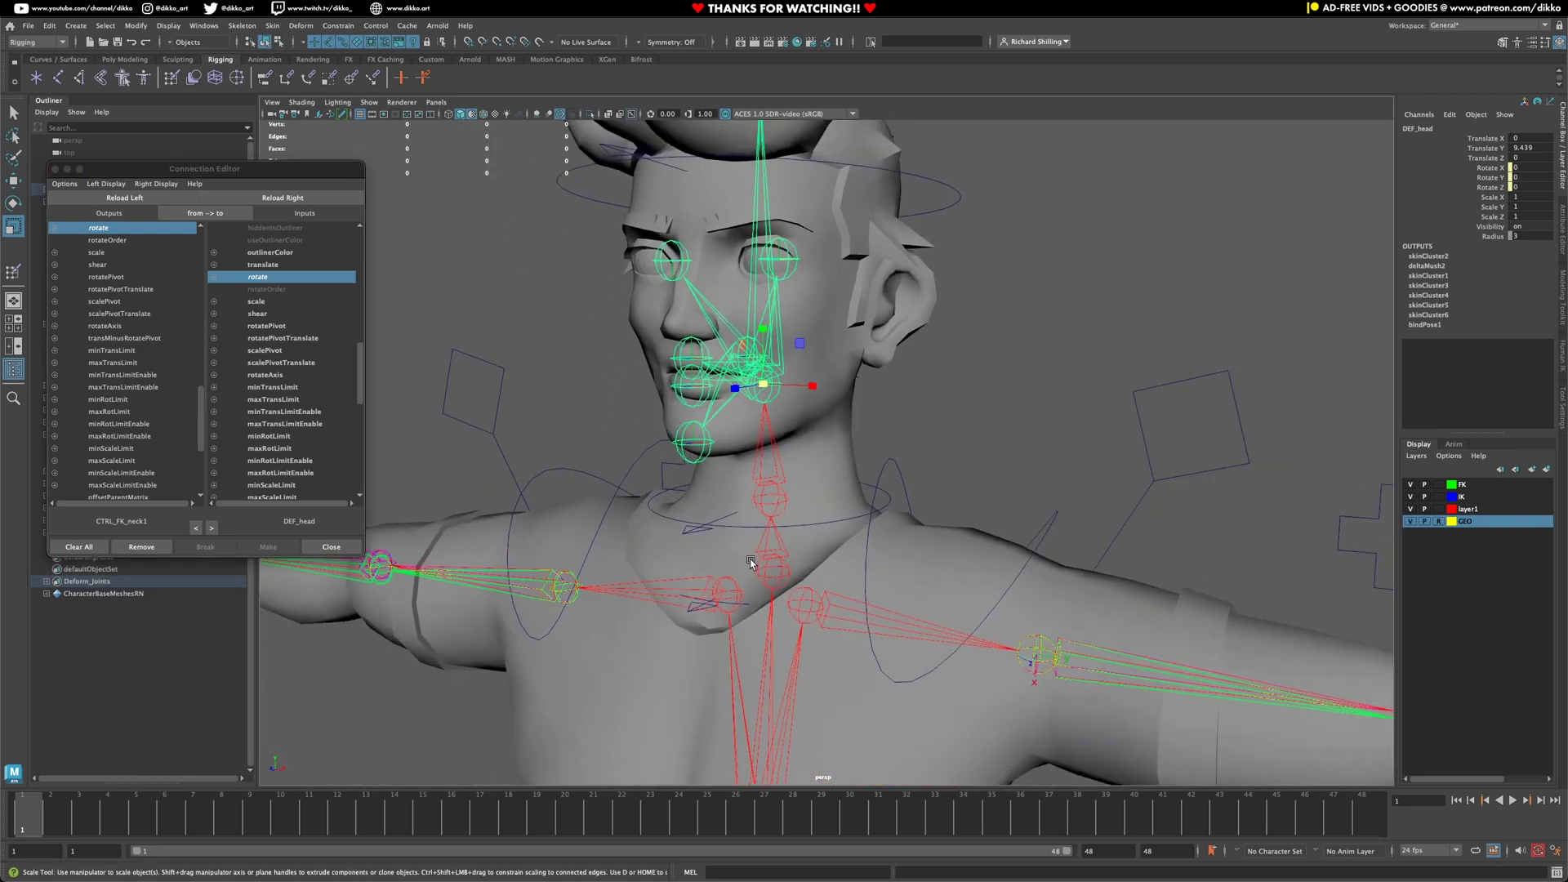
click(748, 607)
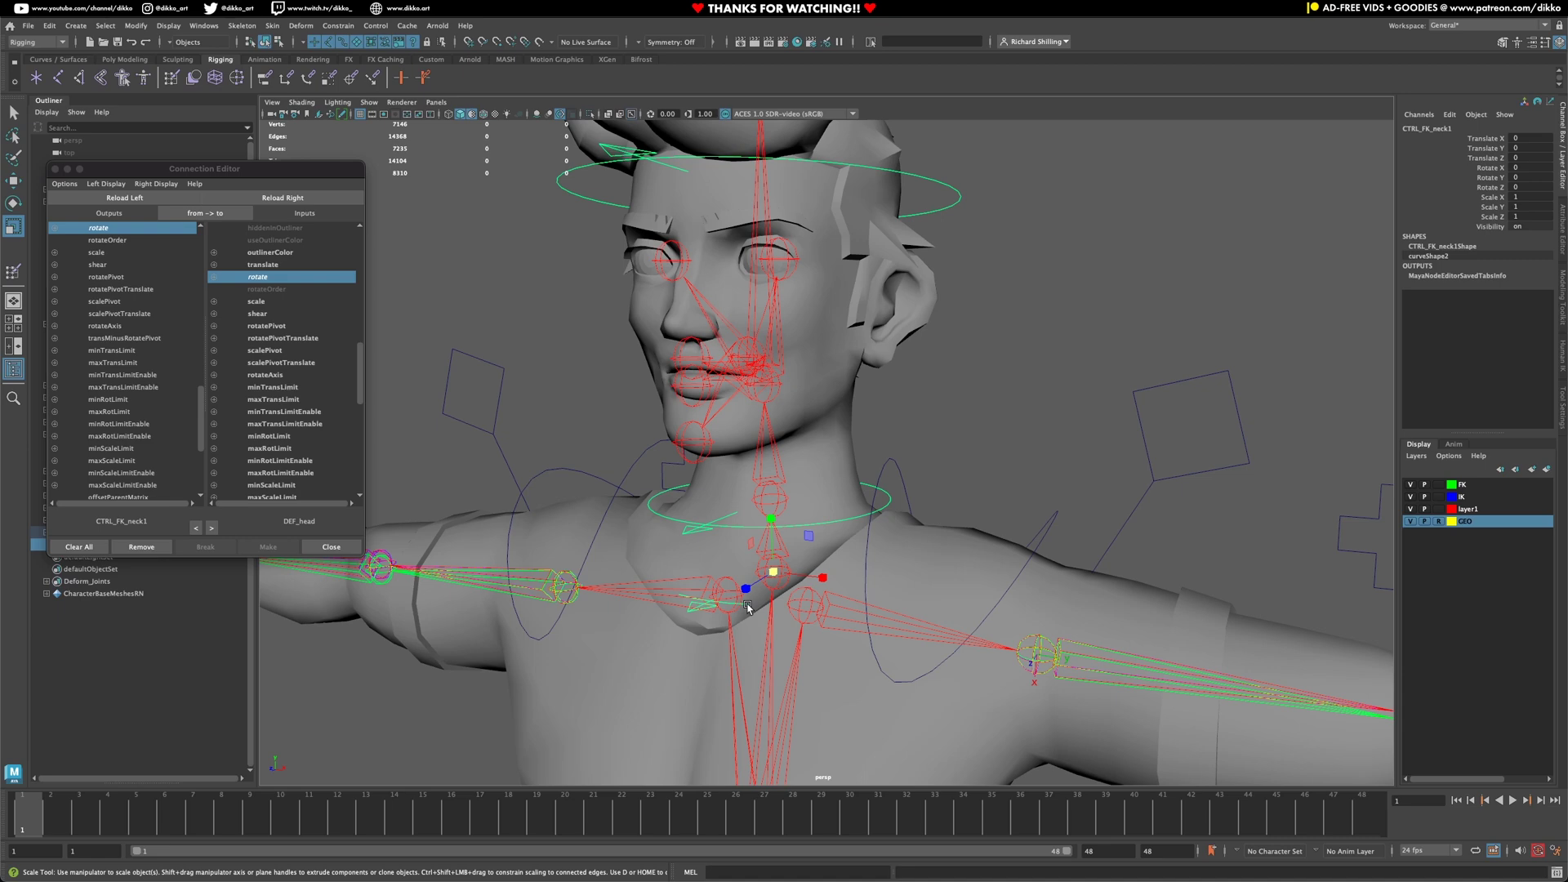
click(56, 171)
Test-rotate the base neck control and undo the rotation
click(13, 202)
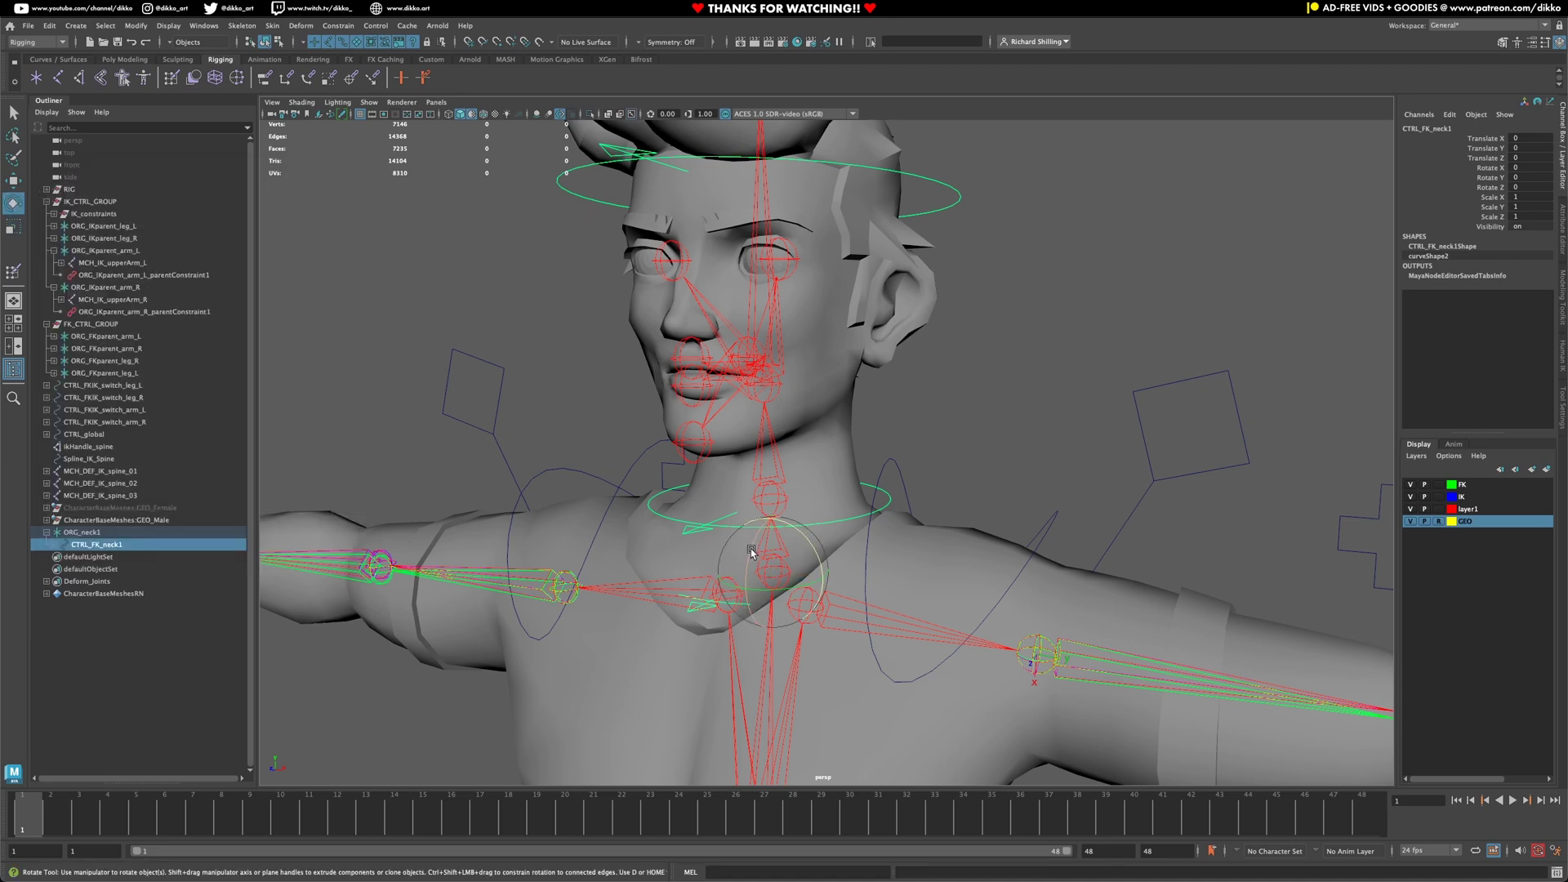
drag(751, 551, 823, 535)
key(ctrl+z)
click(840, 517)
click(840, 522)
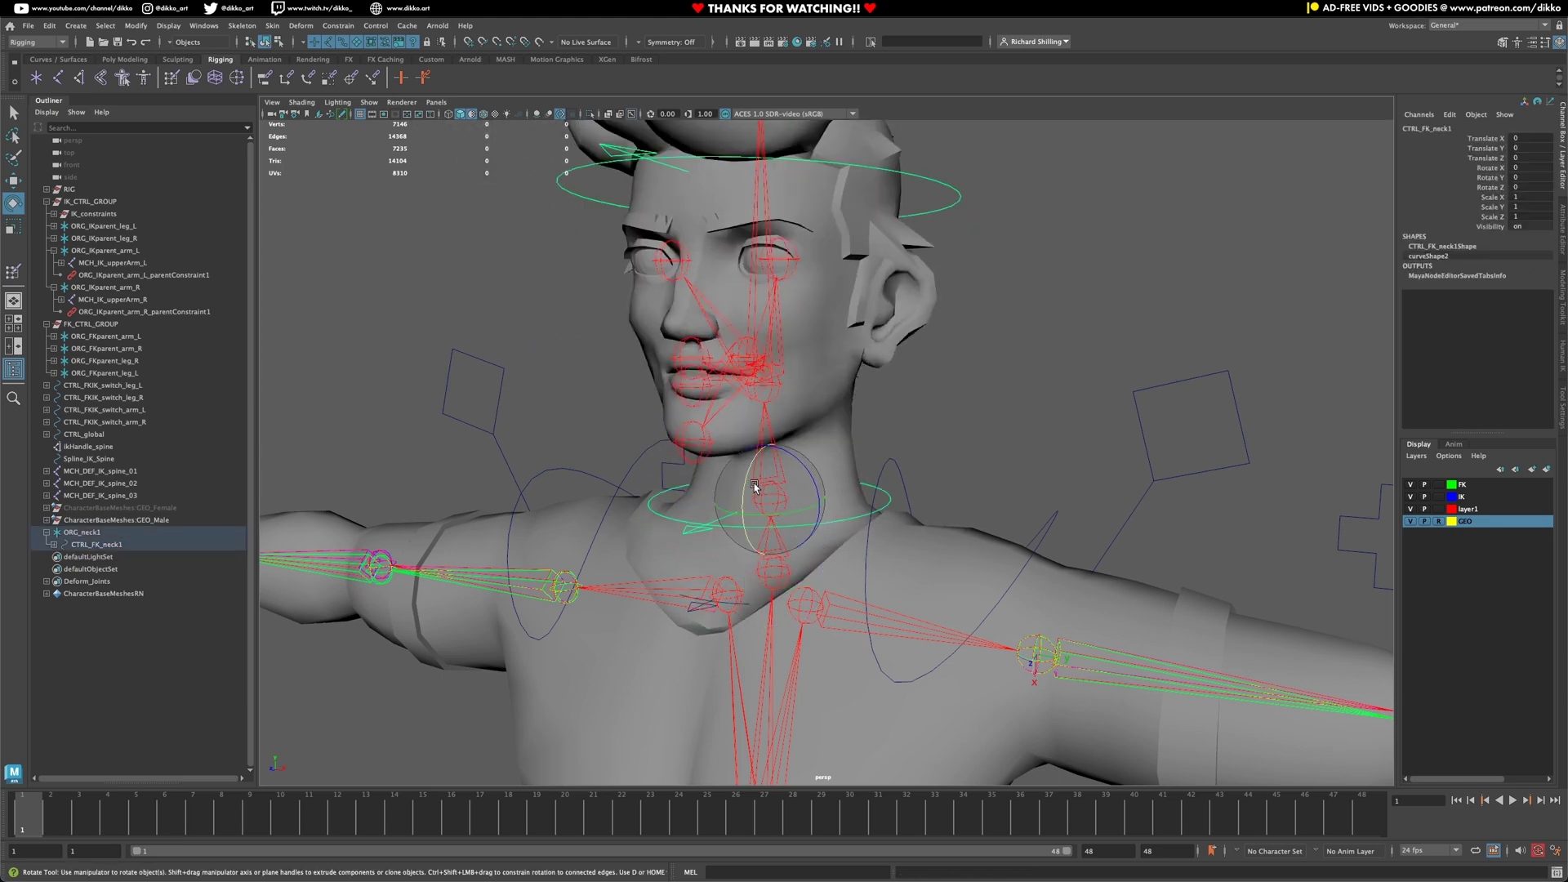
Test-rotate the second neck control and the head control, and undo the rotations
drag(755, 488, 802, 434)
alt+middle_drag(937, 228, 939, 325)
click(953, 309)
drag(739, 466, 705, 478)
key(ctrl+z)
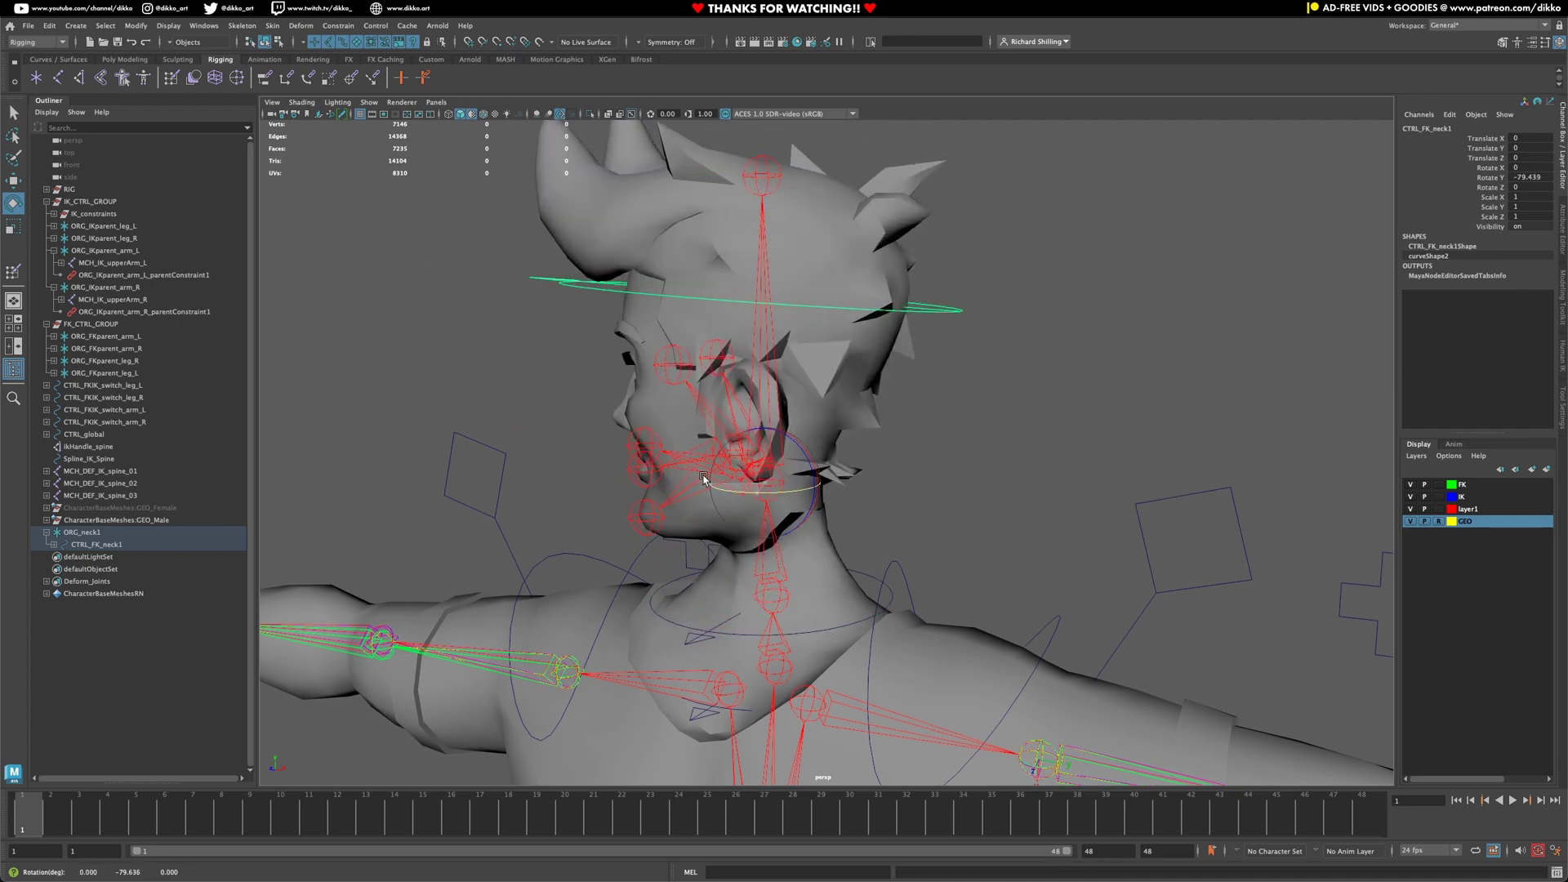
key(ctrl+z)
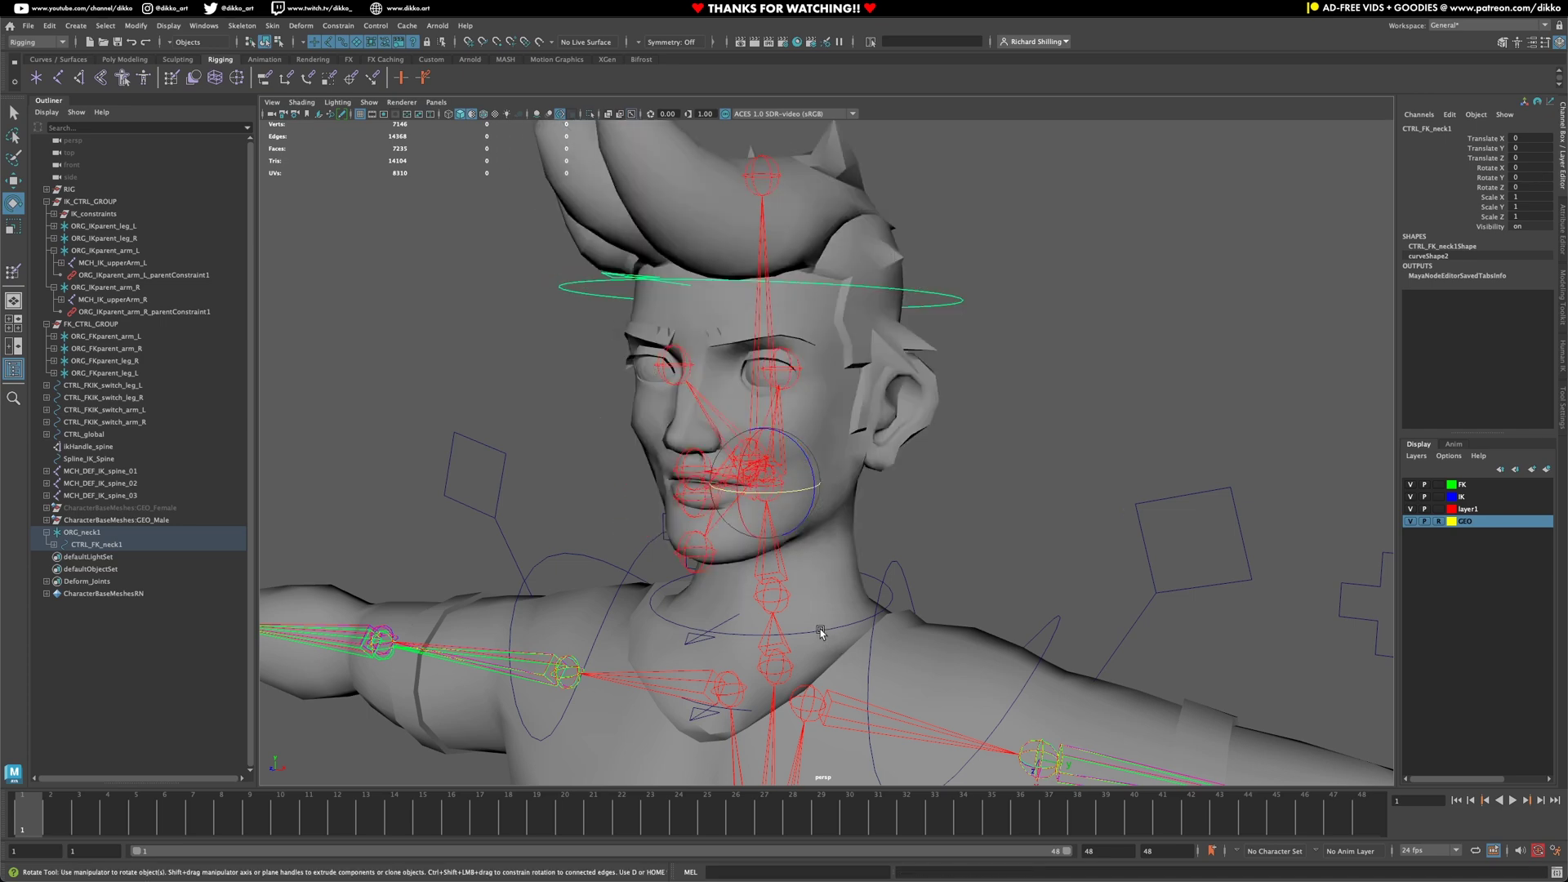
Rotate the second neck control again as a test and undo it
click(826, 636)
drag(789, 614, 779, 620)
key(ctrl+z)
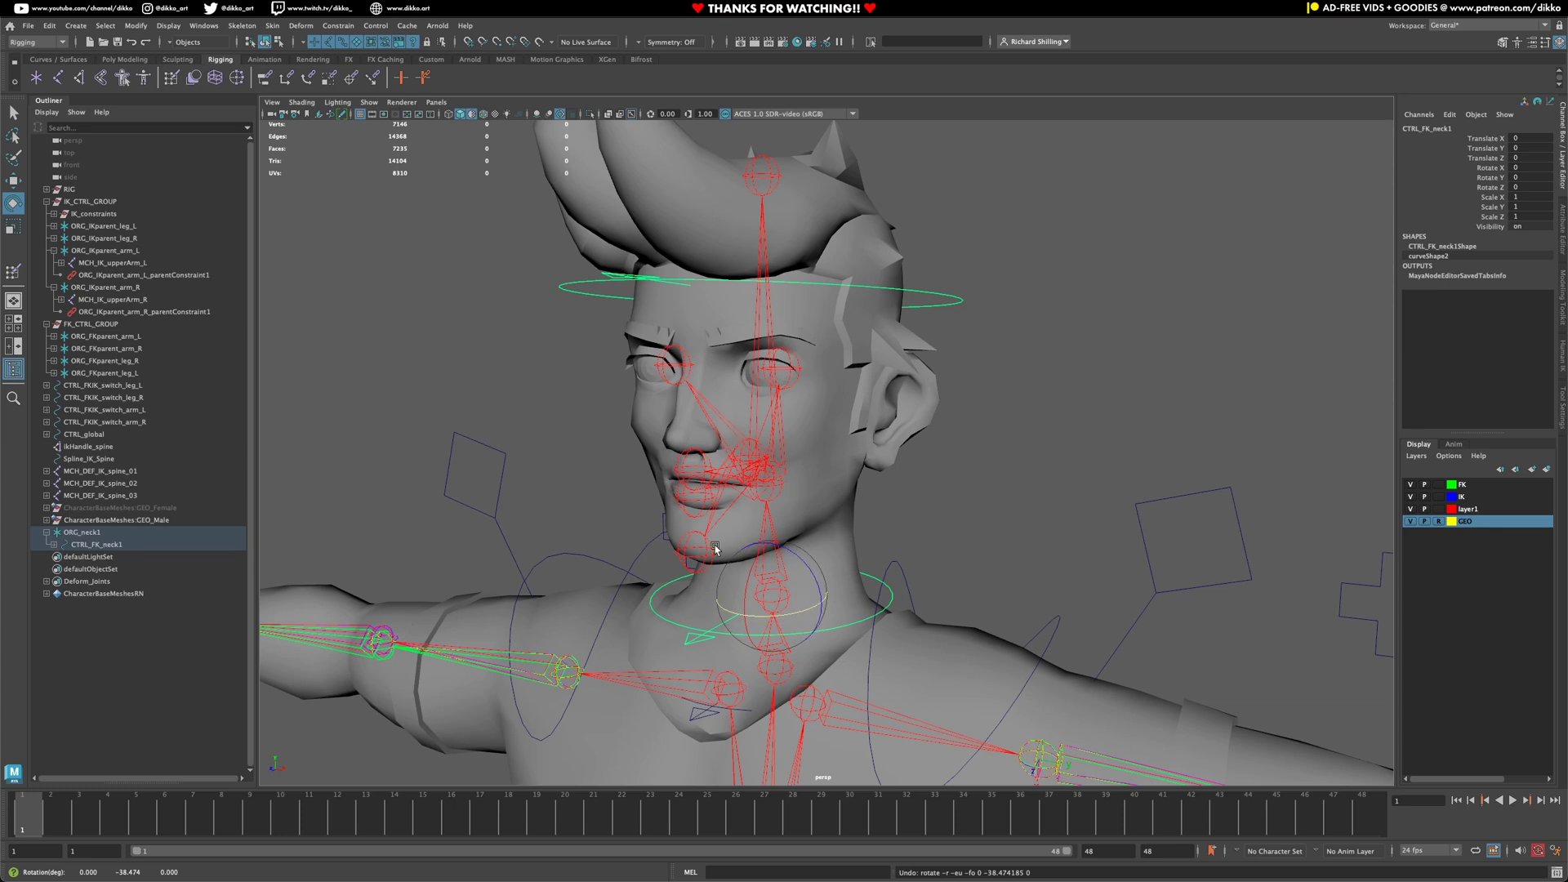
key(shift+z)
key(ctrl+z)
Collapse ORG_neck1 and parent it under CTRL_IK_chest within the CTRL_global hierarchy
drag(110, 532, 160, 528)
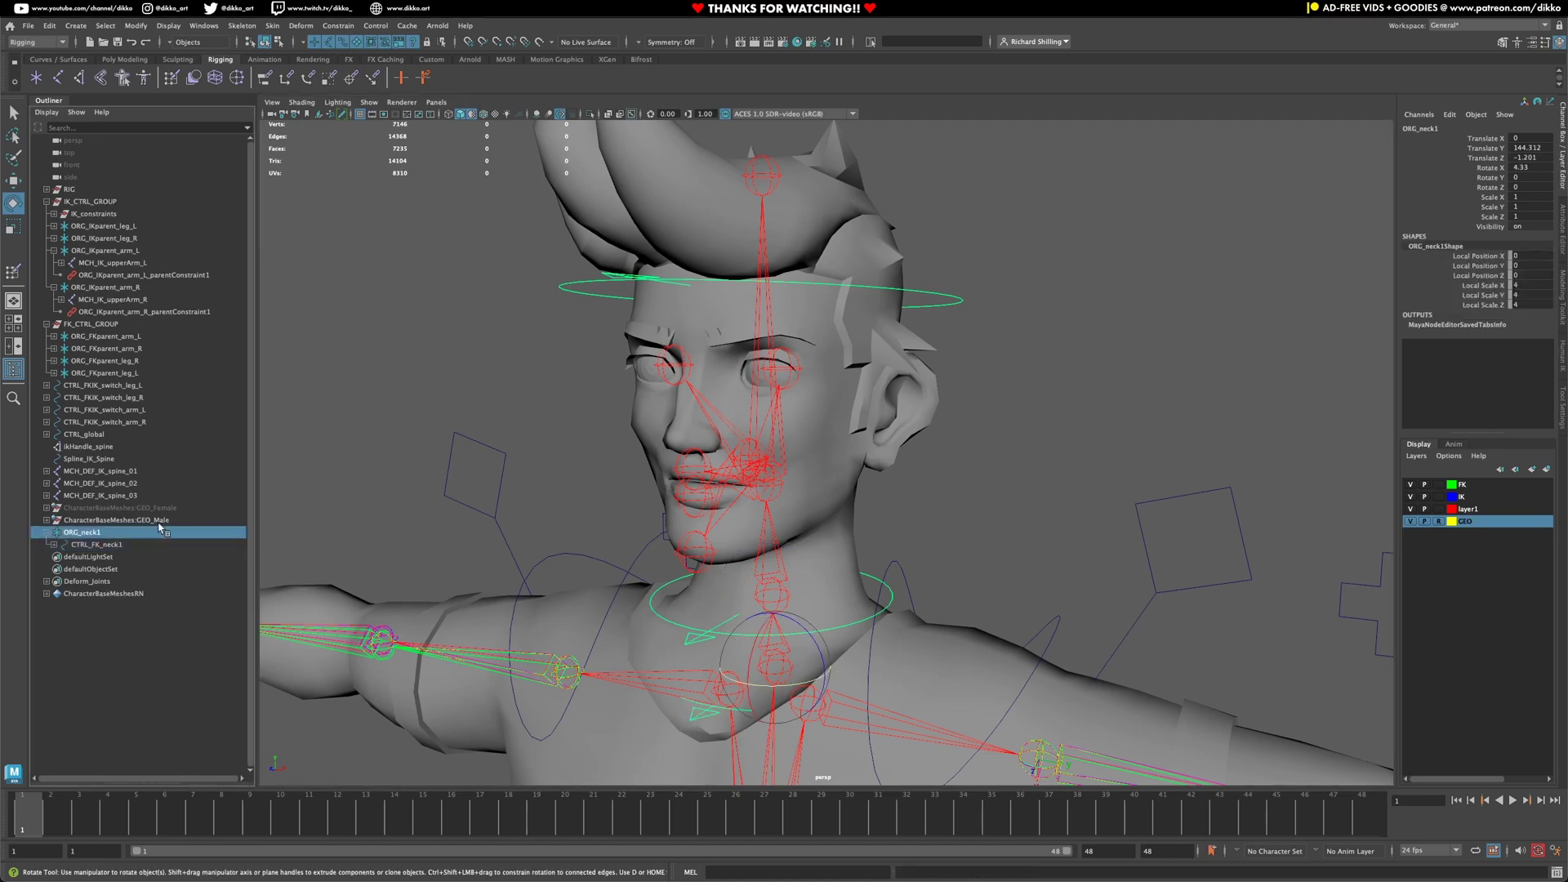
click(46, 533)
scroll(853, 680, down, 2)
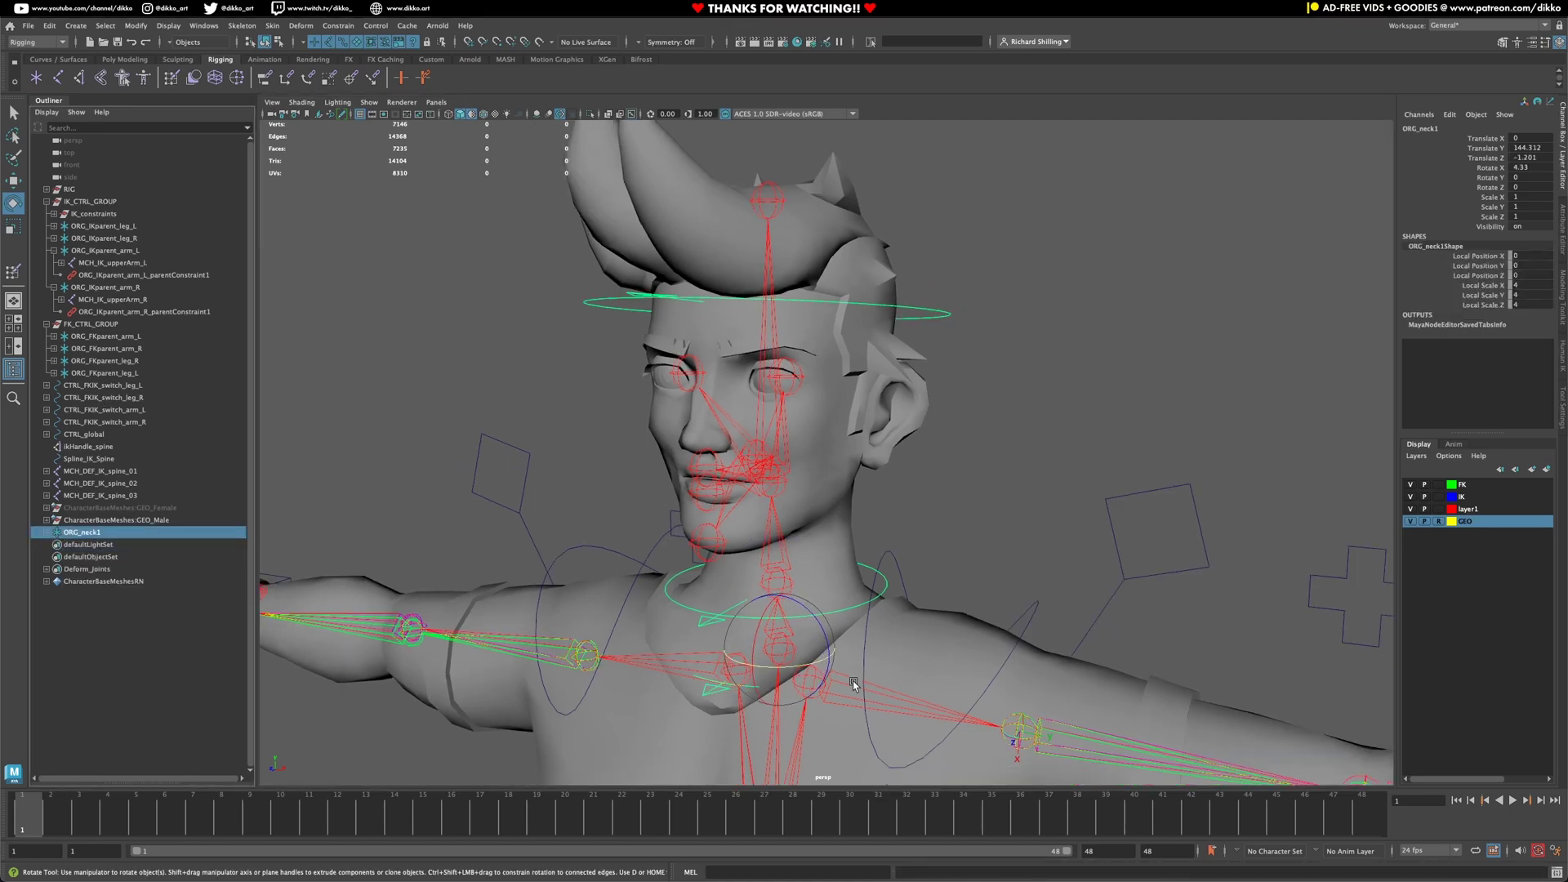
alt+middle_drag(853, 679, 794, 424)
scroll(794, 424, down, 4)
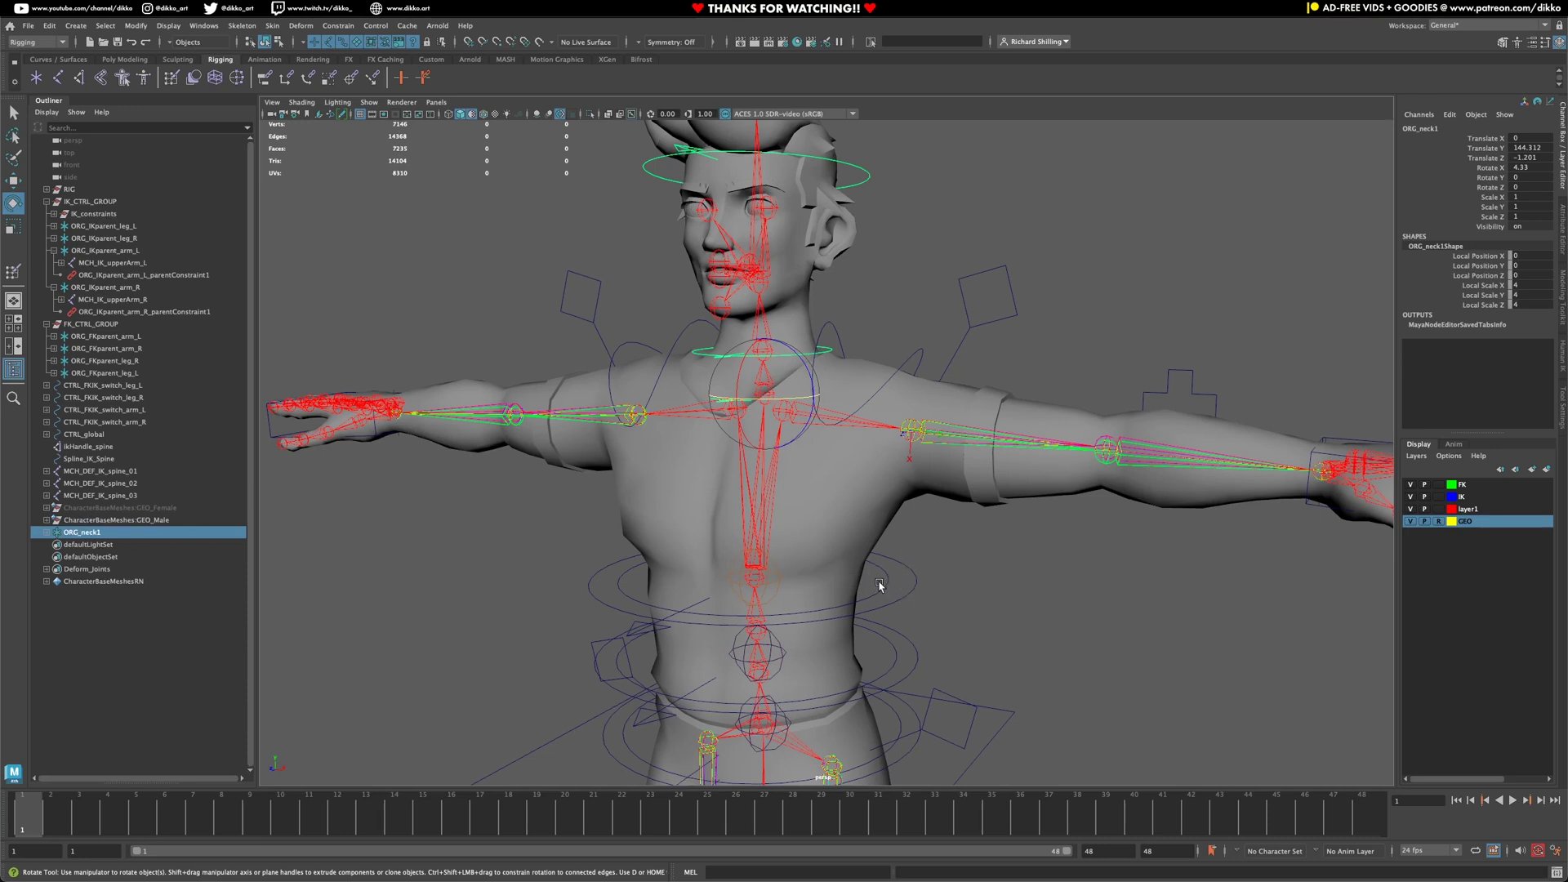
click(46, 434)
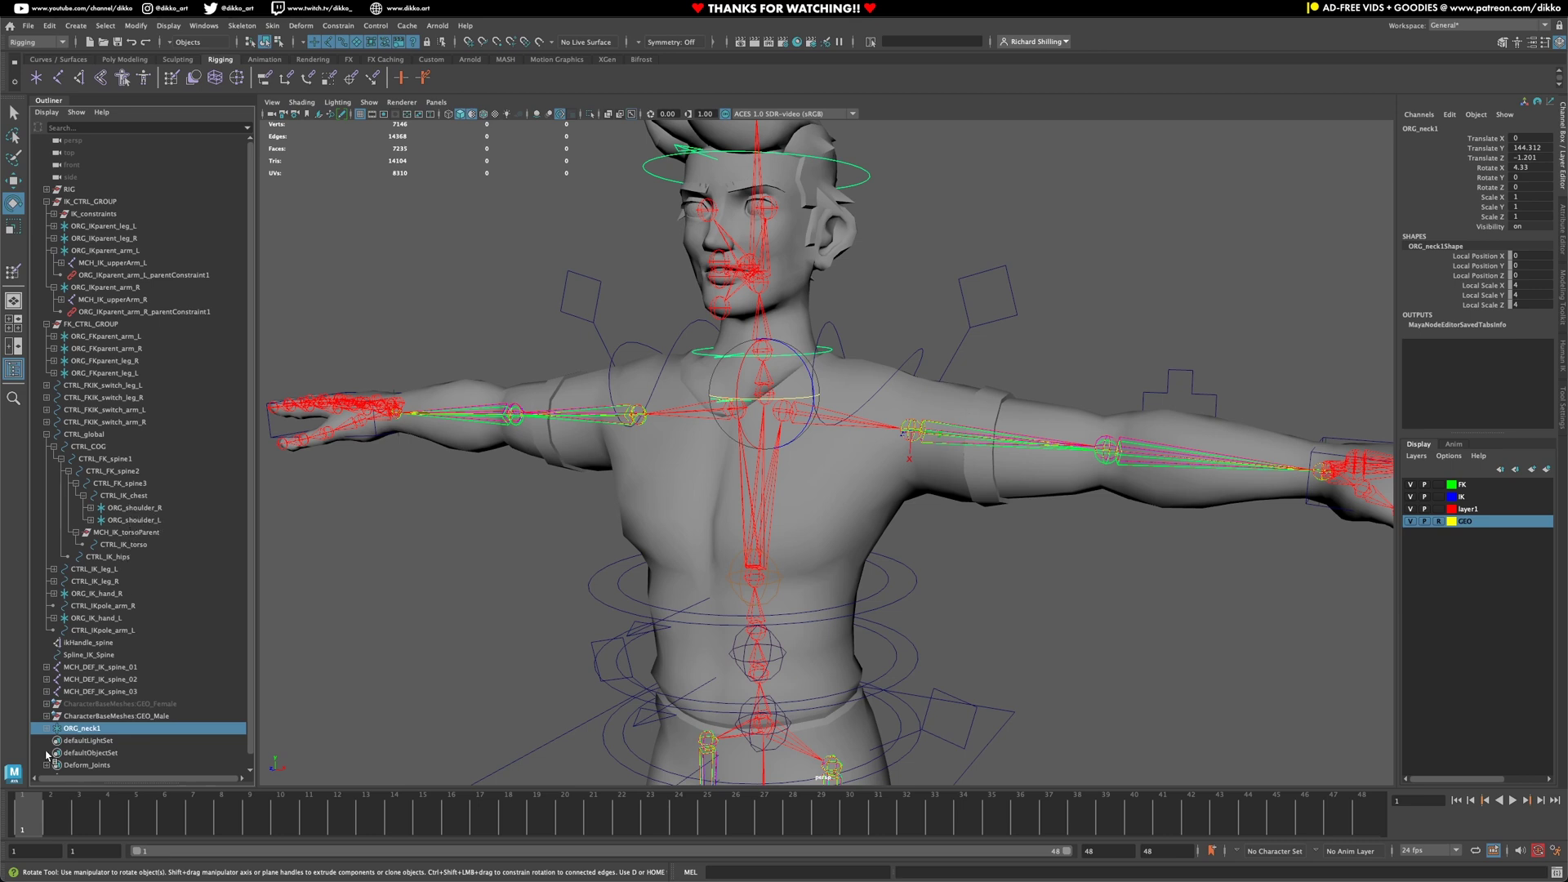
drag(79, 729, 147, 500)
scroll(964, 623, down, 5)
Test the neck's new parenting by moving CTRL_IK_chest and rotating it about 22 degrees in Z
alt+drag(963, 630, 877, 543)
click(871, 518)
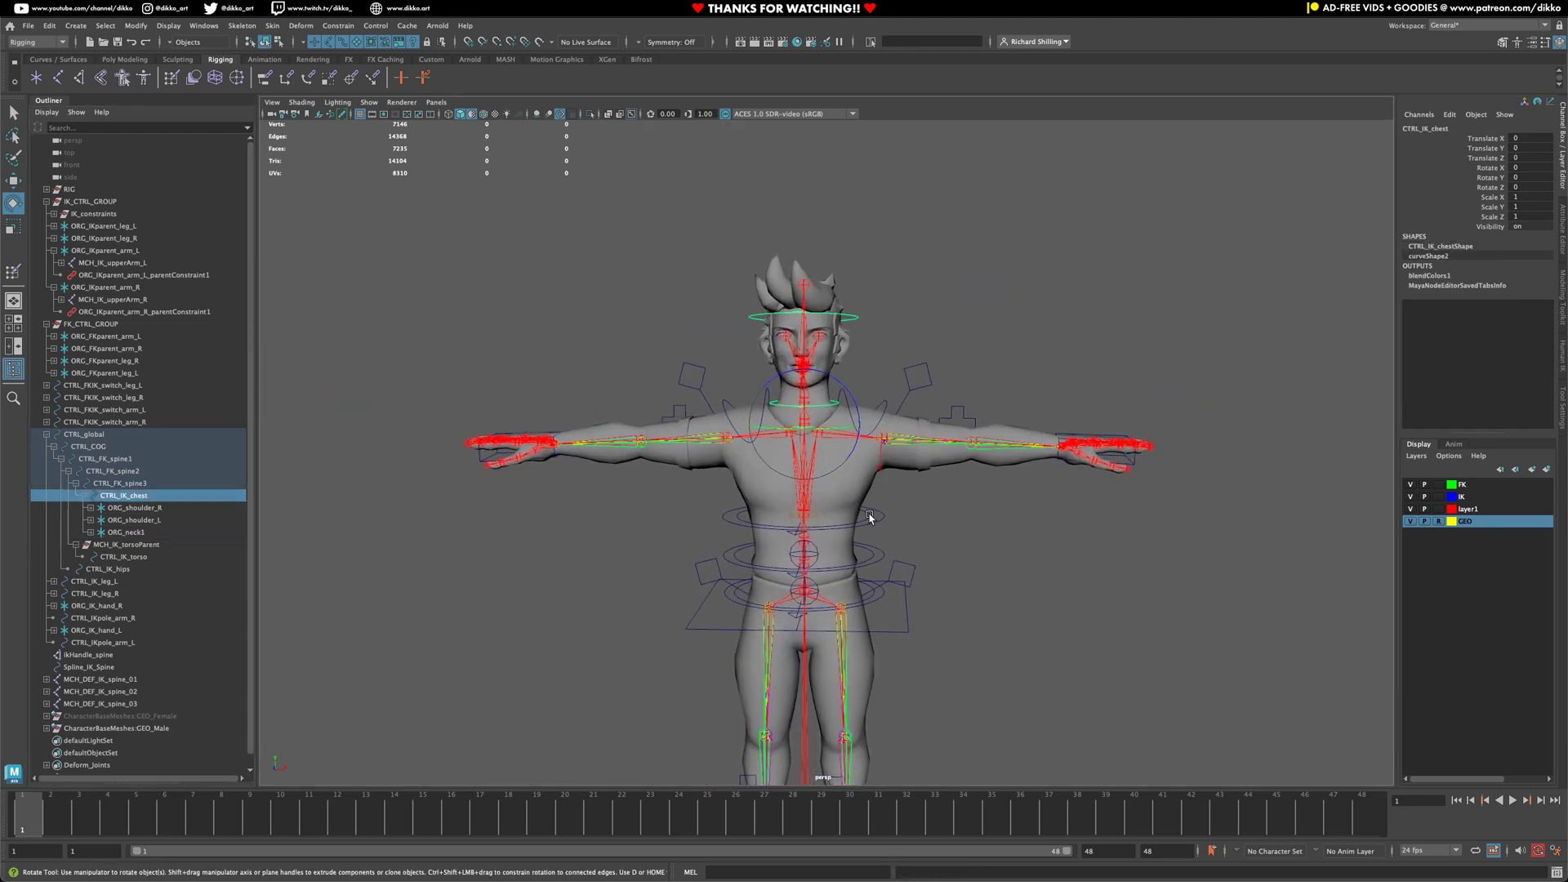
click(12, 181)
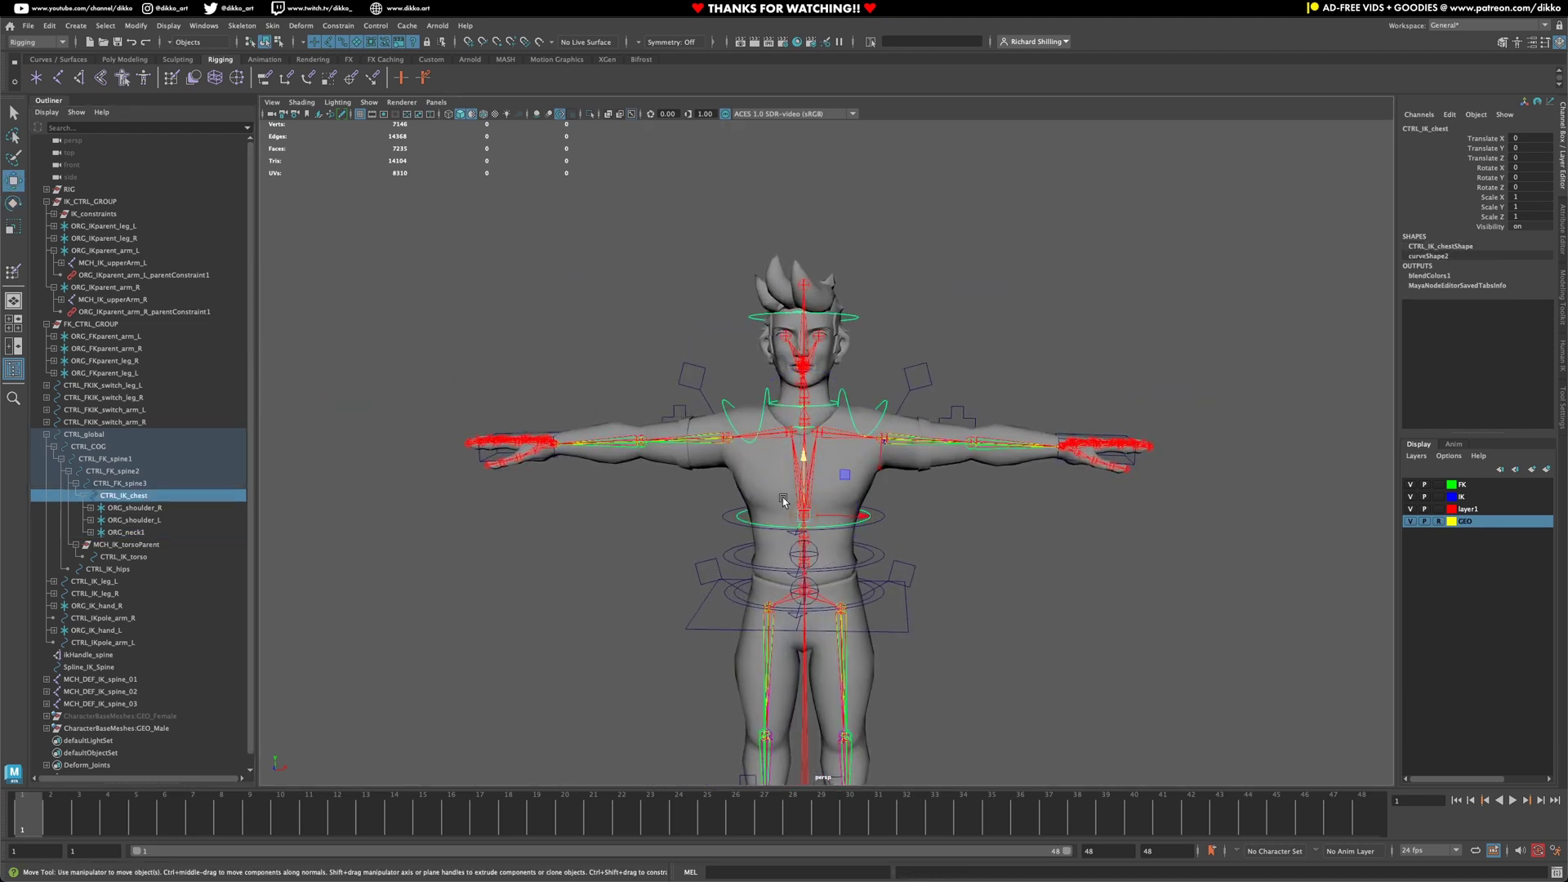
drag(798, 513, 606, 398)
click(13, 203)
drag(843, 405, 840, 367)
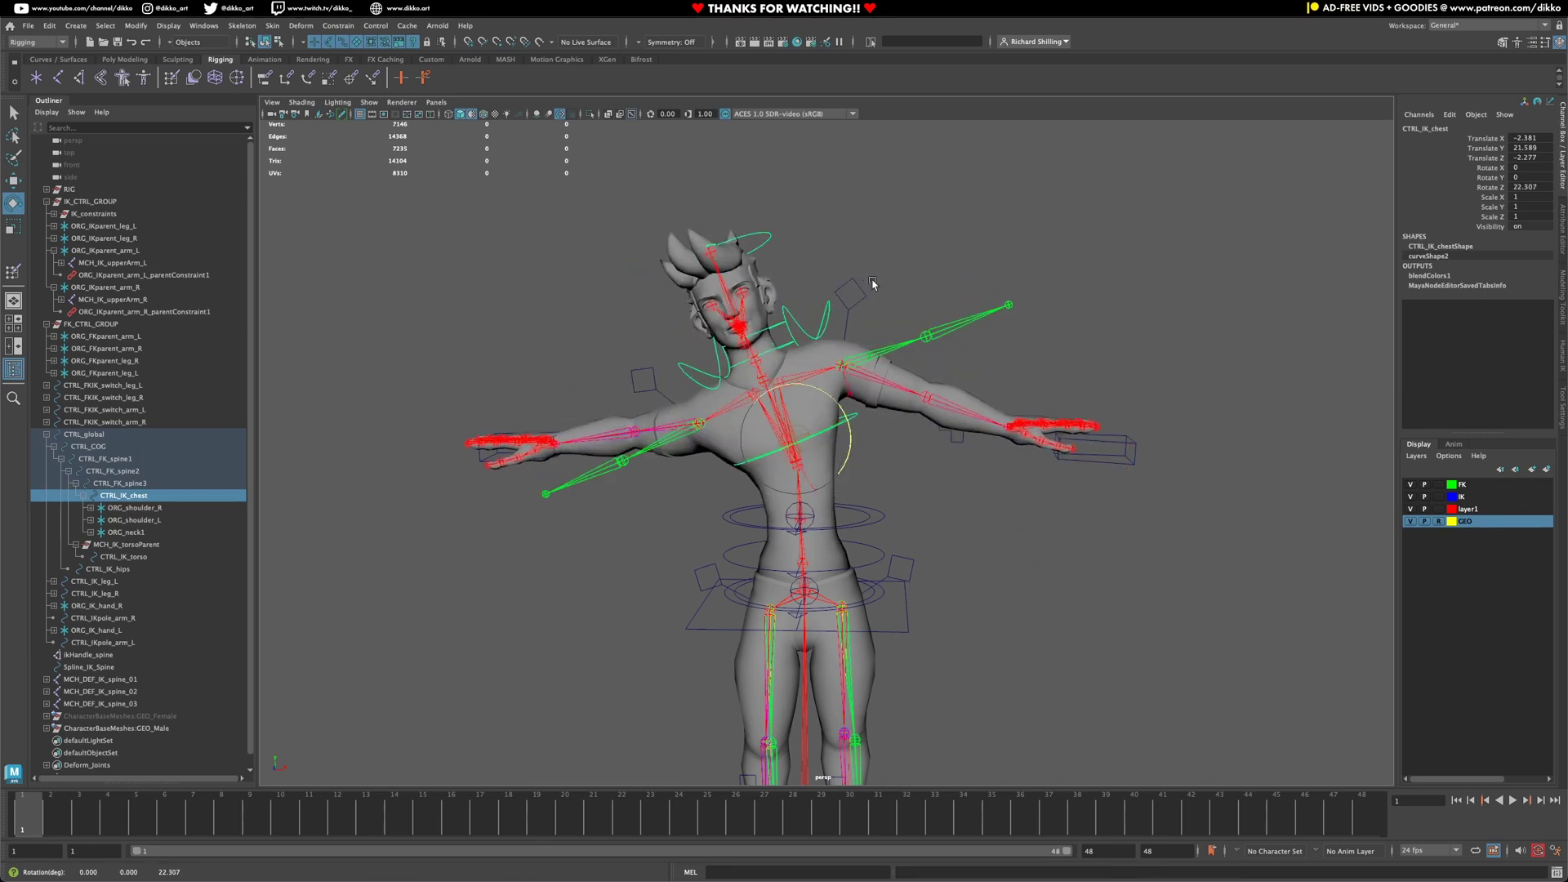
alt+middle_drag(872, 283, 888, 392)
scroll(878, 424, up, 3)
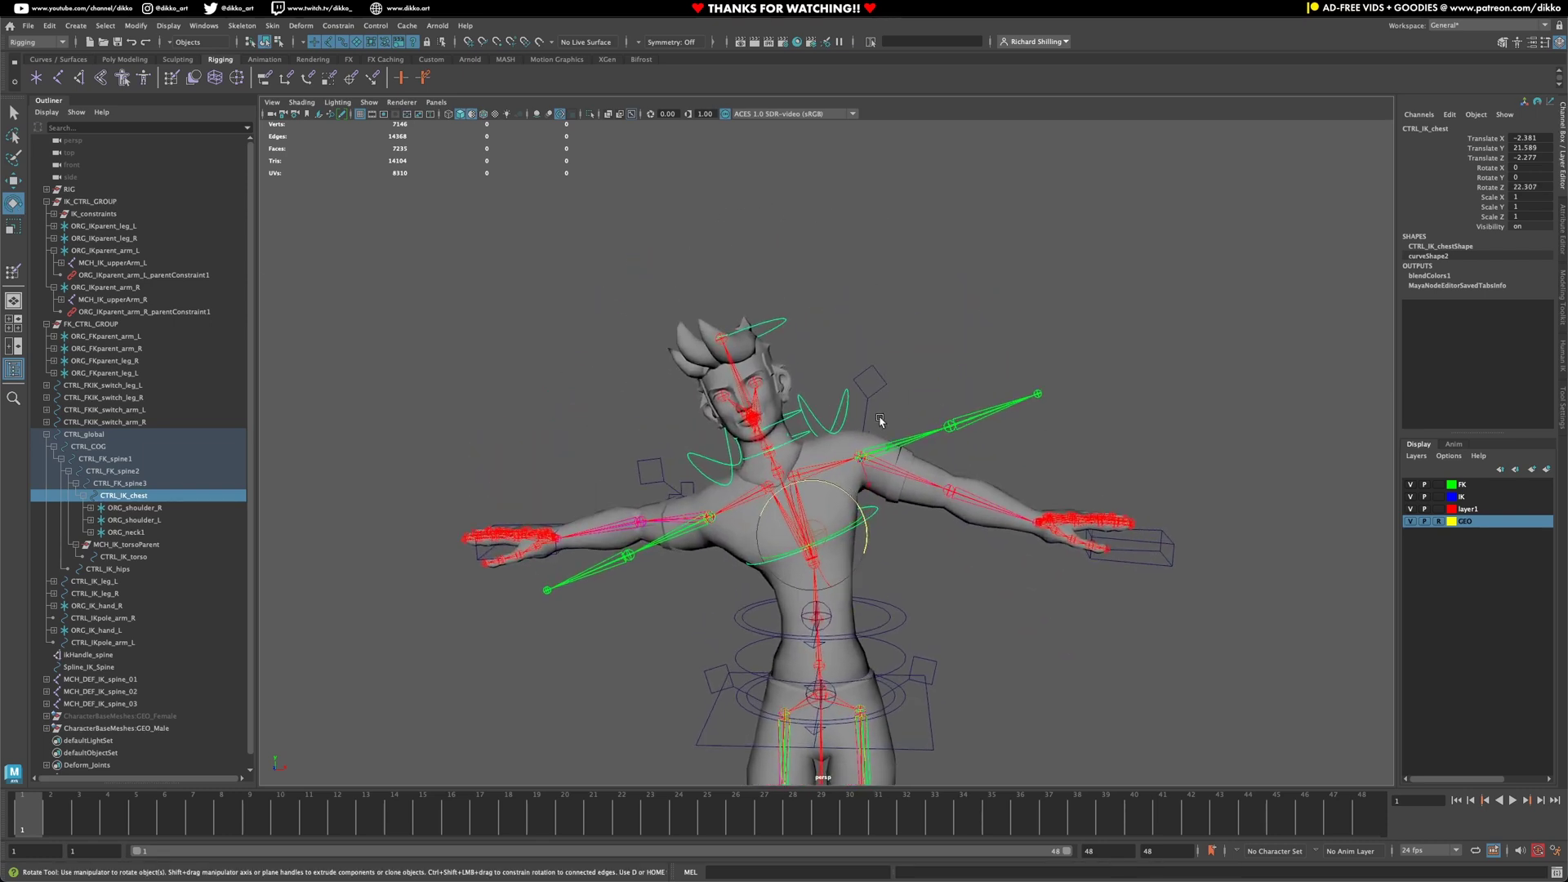
Test-rotate the neck and head controls in the posed rig, and undo all the test transforms
click(792, 433)
drag(793, 433, 781, 355)
key(ctrl+z)
key(ctrl+z)
click(791, 413)
key(ctrl+z)
drag(757, 298, 788, 351)
key(ctrl+z)
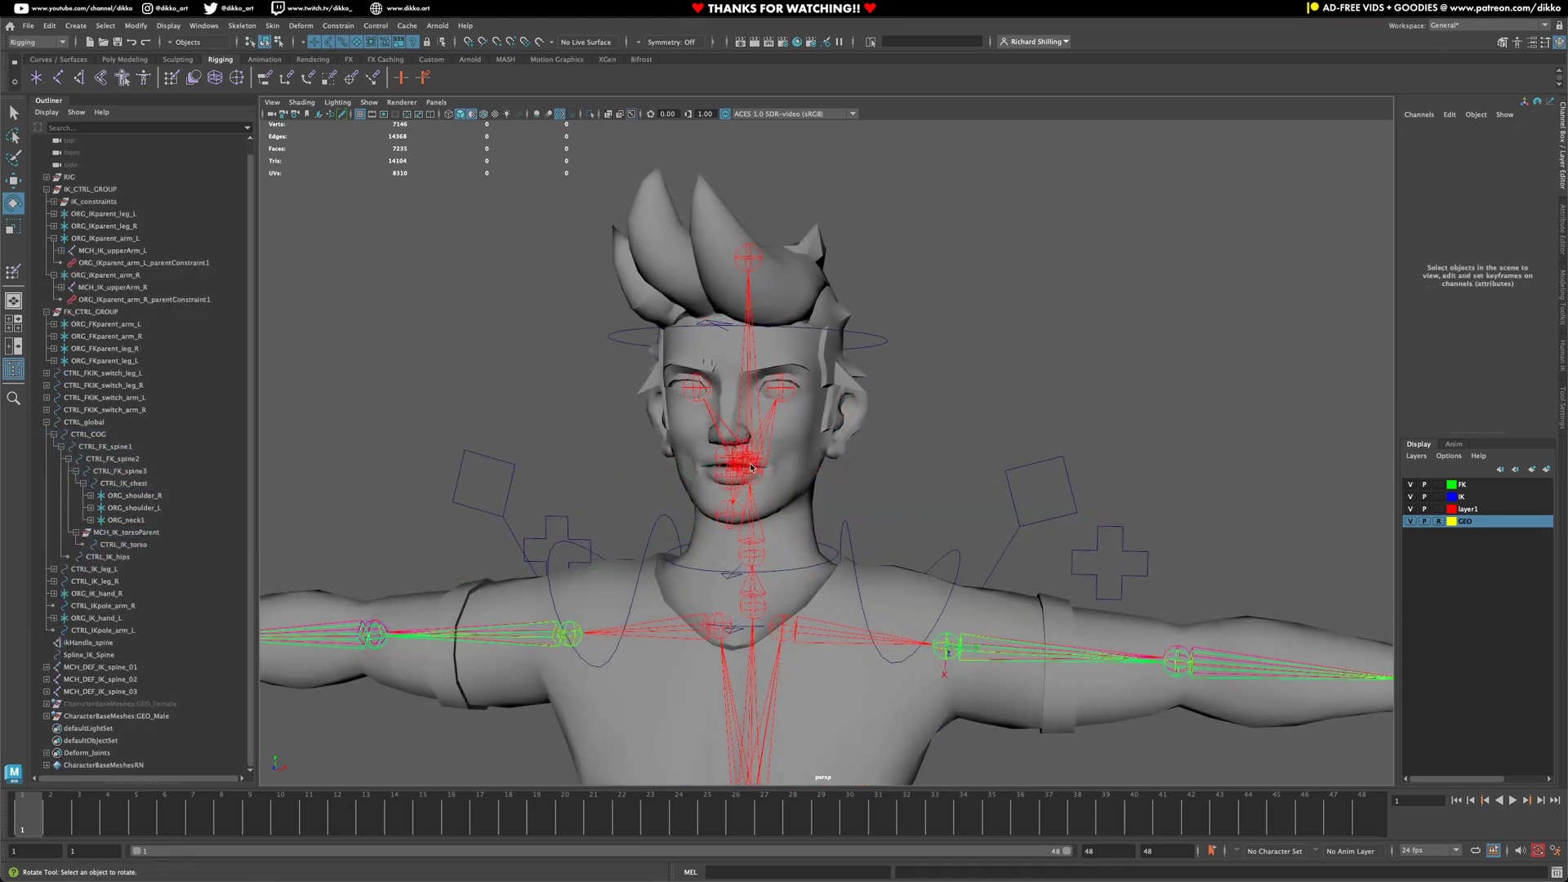
Create a NURBS circle at the origin between the feet and scale it to about 2.08, 5.23 and 7.64 in X, Y and Z
scroll(826, 634, down, 5)
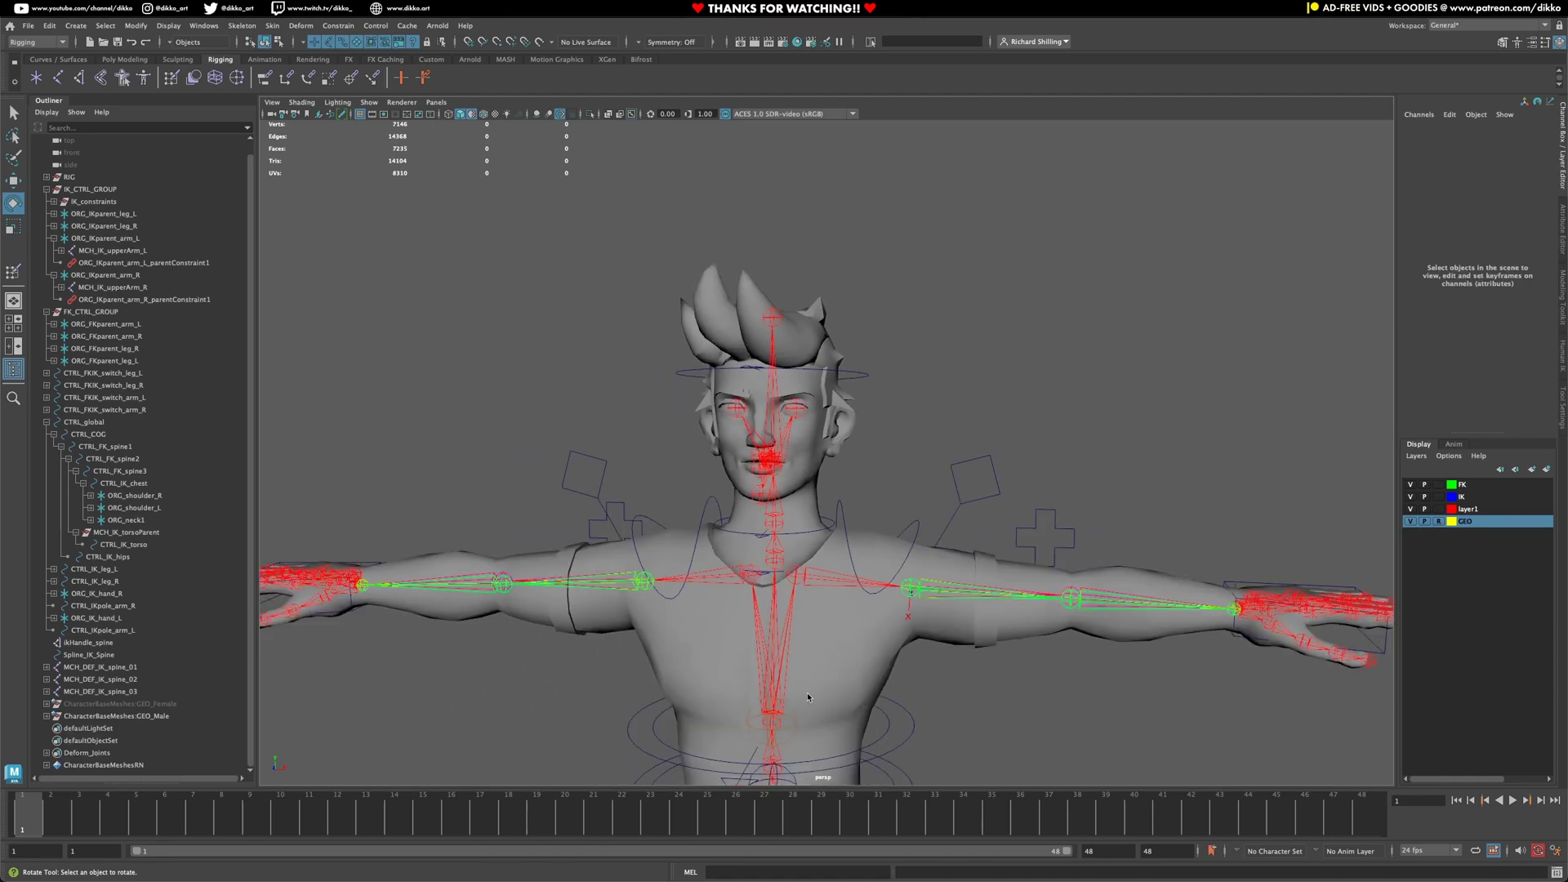
alt+middle_drag(805, 686, 782, 232)
scroll(777, 400, up, 4)
alt+drag(777, 400, 828, 442)
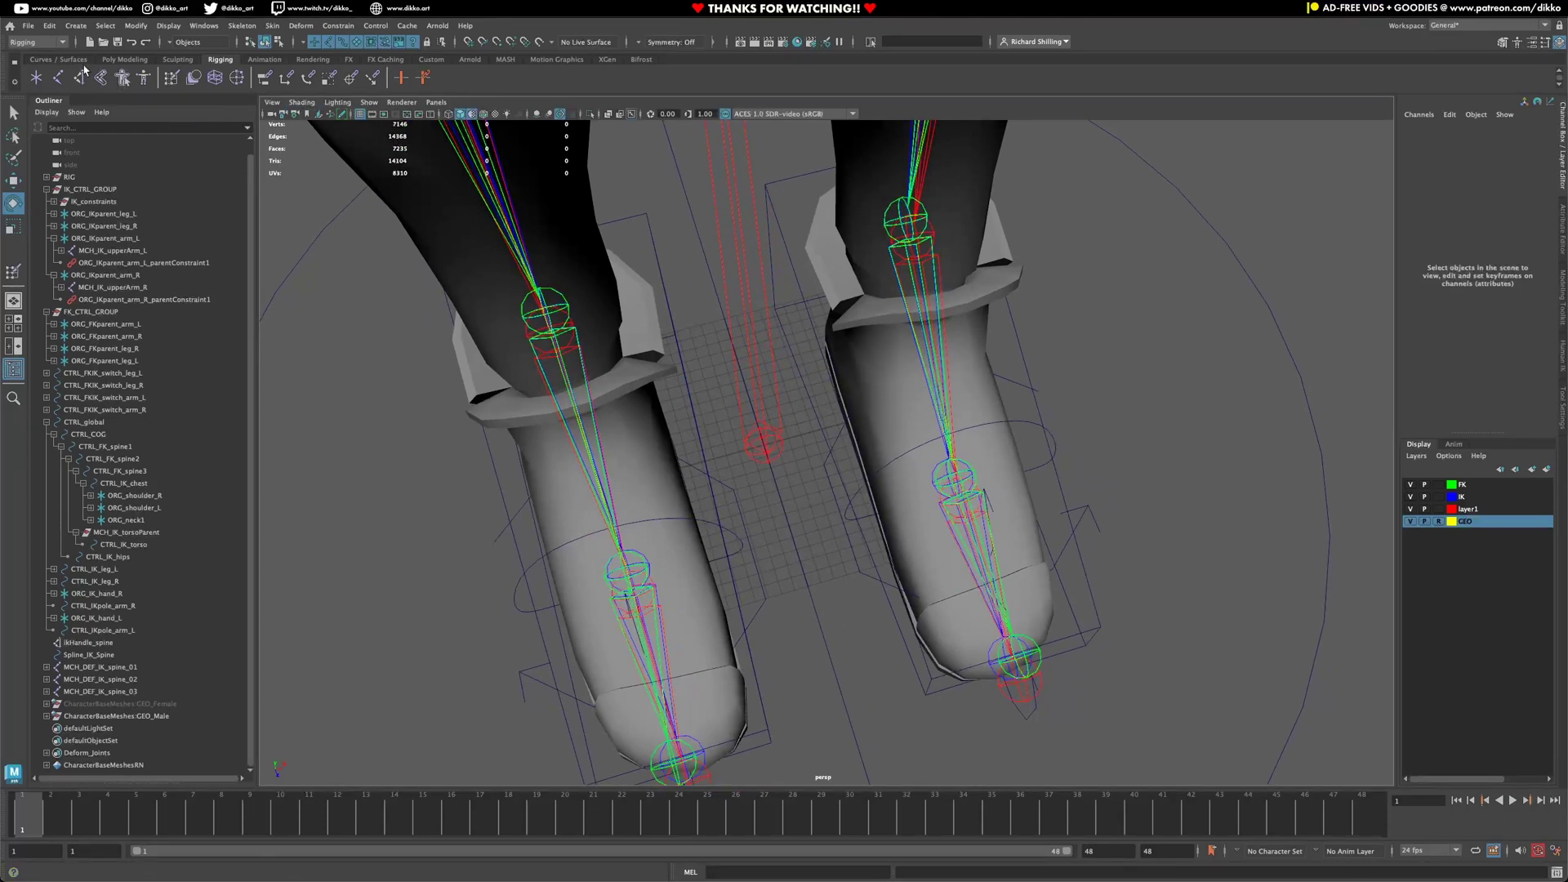
click(58, 59)
click(37, 79)
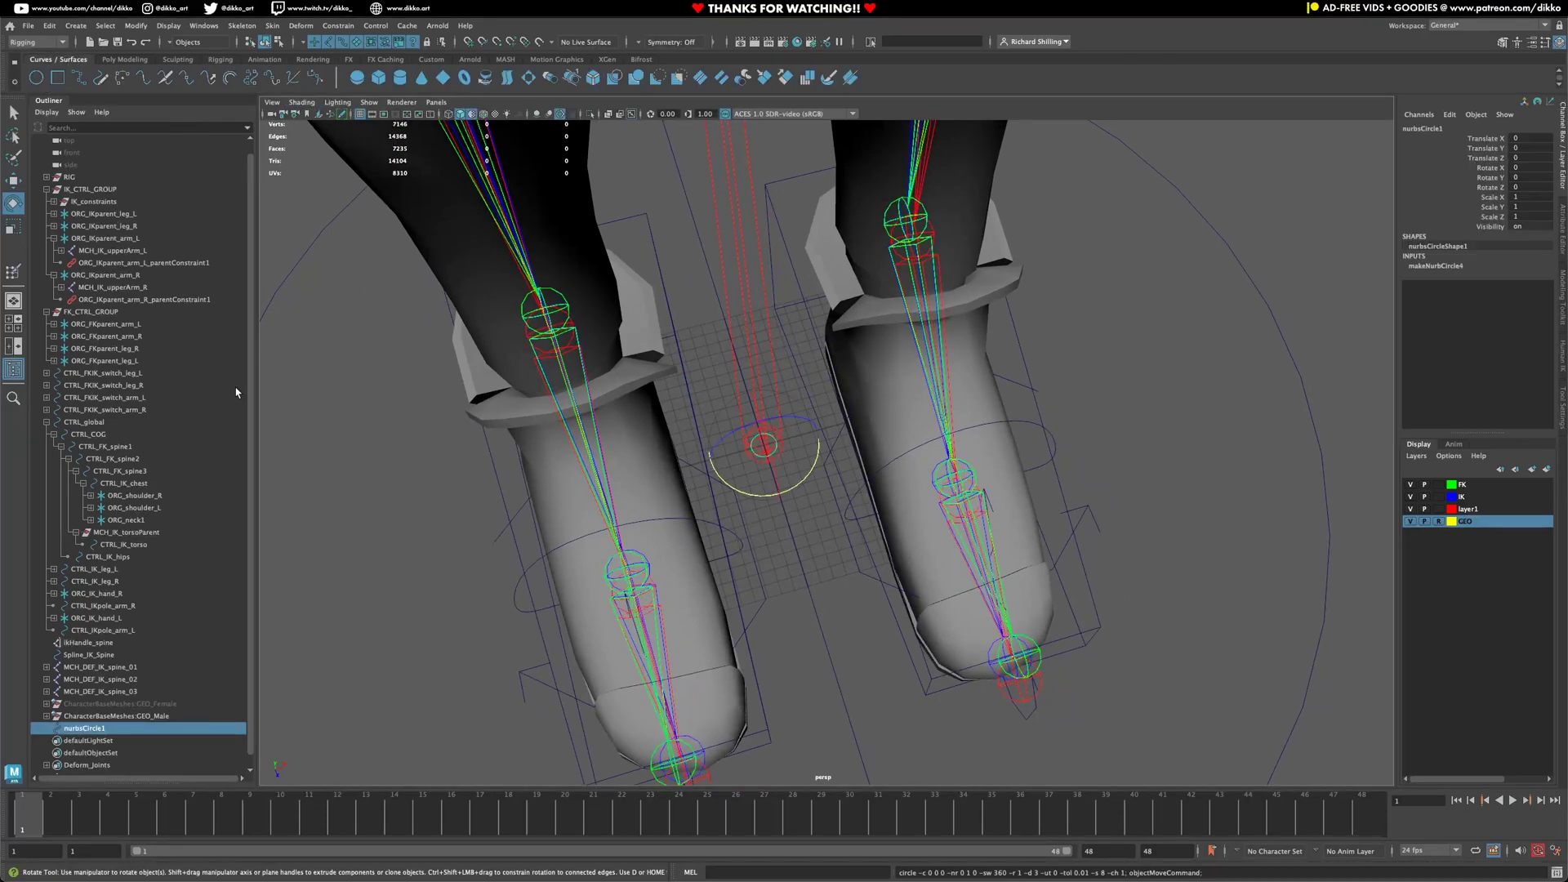
key(r)
drag(765, 446, 782, 508)
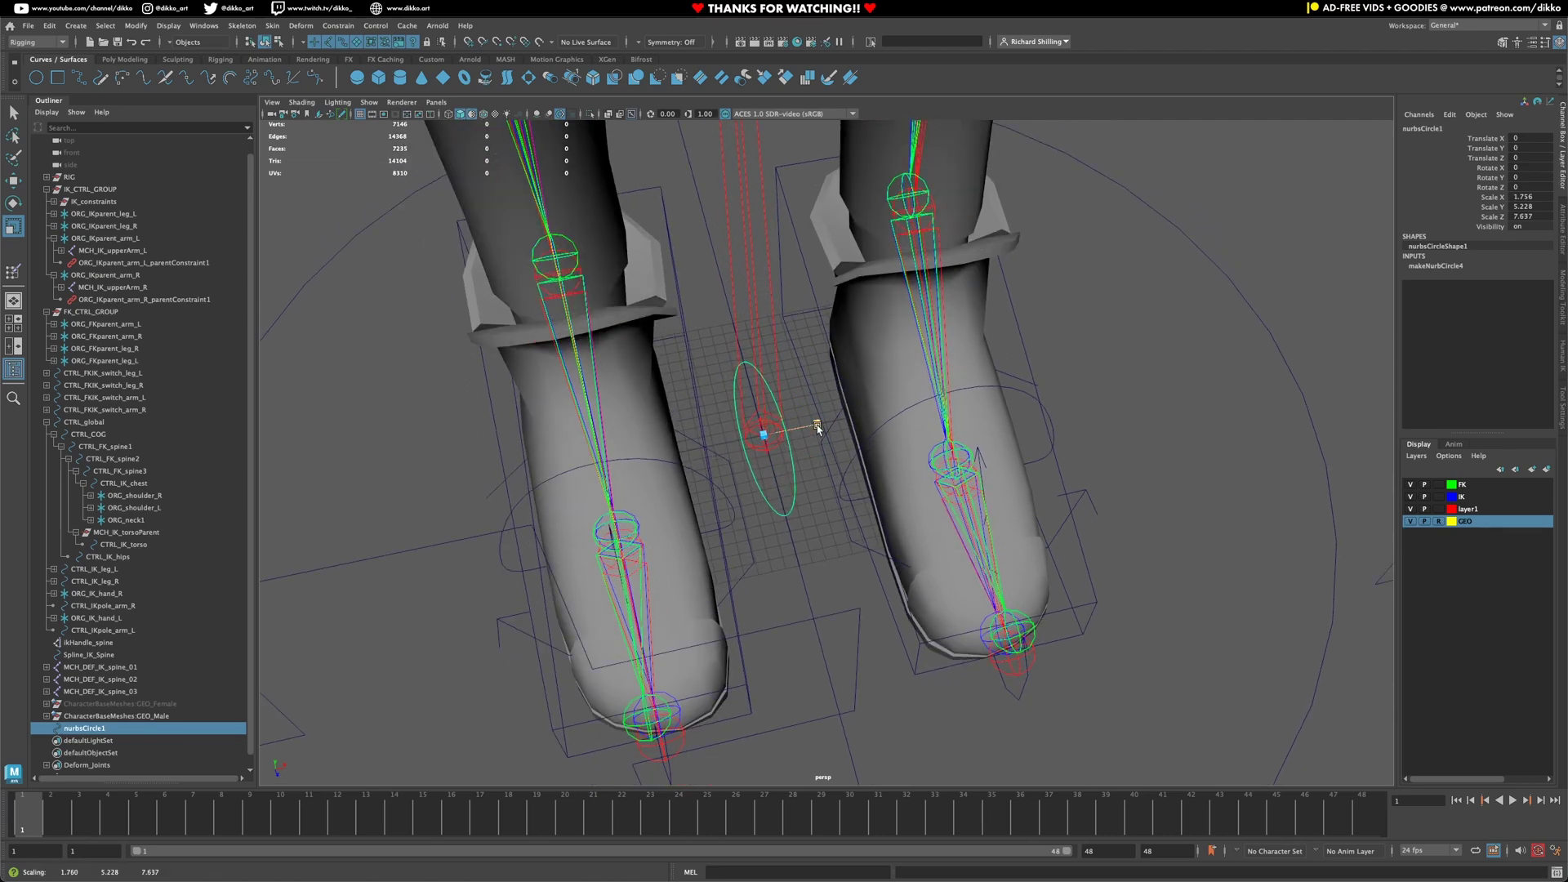
drag(819, 428, 739, 402)
Raise the control vertices on the circle's two long sides to bend it into a saddle-shaped curve
scroll(789, 450, up, 3)
scroll(739, 400, up, 7)
alt+middle_drag(739, 400, 865, 520)
alt+right_drag(866, 520, 719, 432)
drag(653, 416, 677, 434)
shift+drag(869, 445, 866, 447)
key(w)
drag(768, 379, 711, 226)
alt+drag(707, 445, 762, 392)
drag(780, 209, 780, 107)
Select the four front and back corner vertices of the curve, raise them slightly, and return to object mode
click(750, 496)
click(753, 493)
shift+click(939, 491)
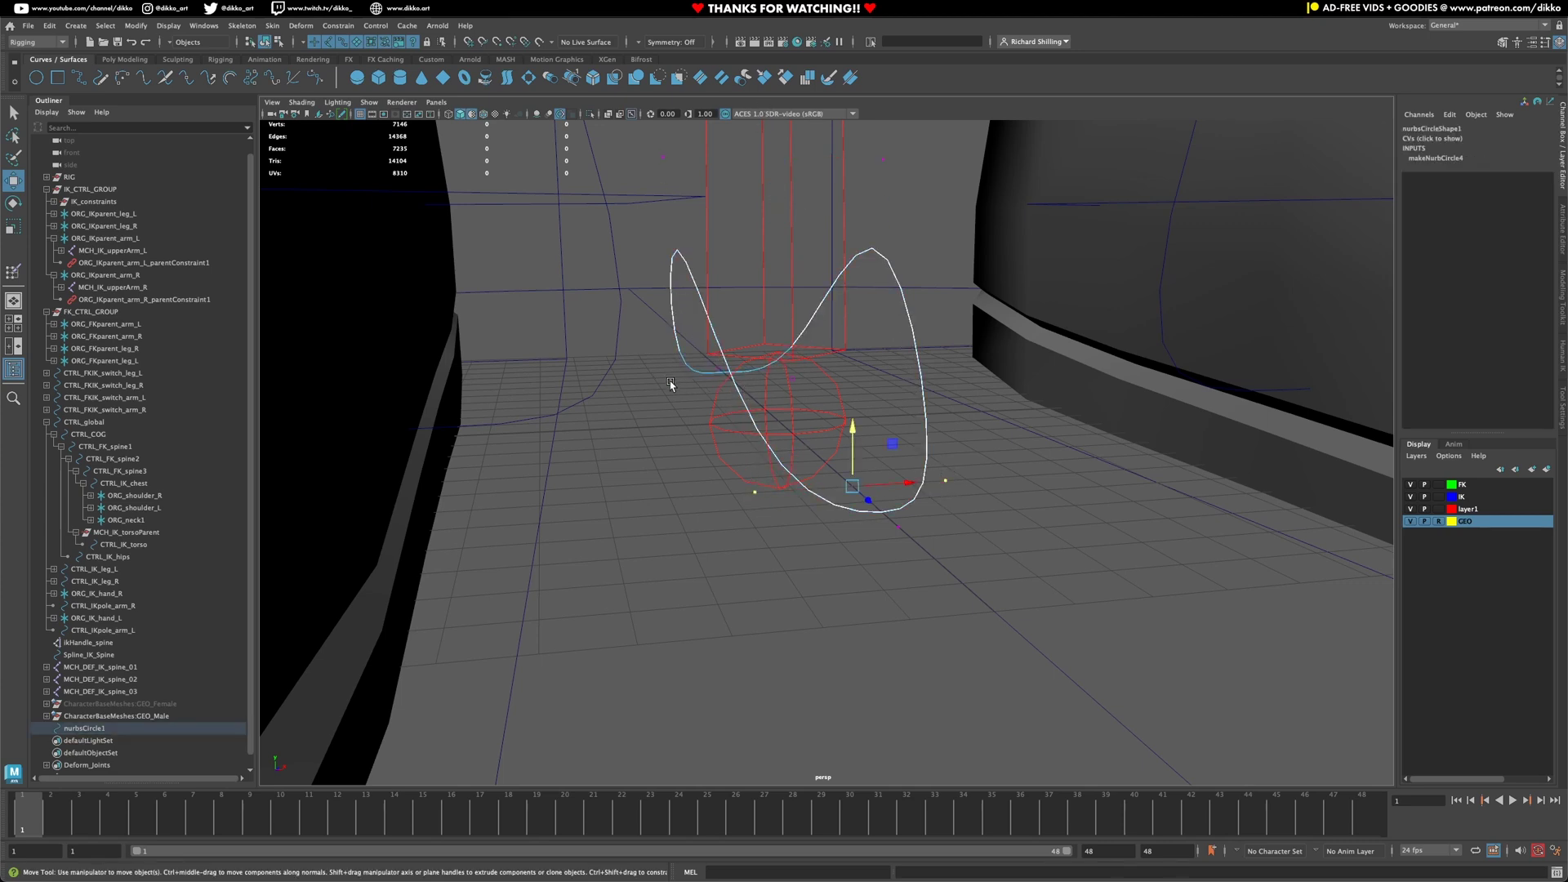
shift+click(672, 385)
mouse_move(871, 388)
alt+mouse_down()
mouse_move(904, 403)
mouse_move(863, 364)
alt+mouse_up()
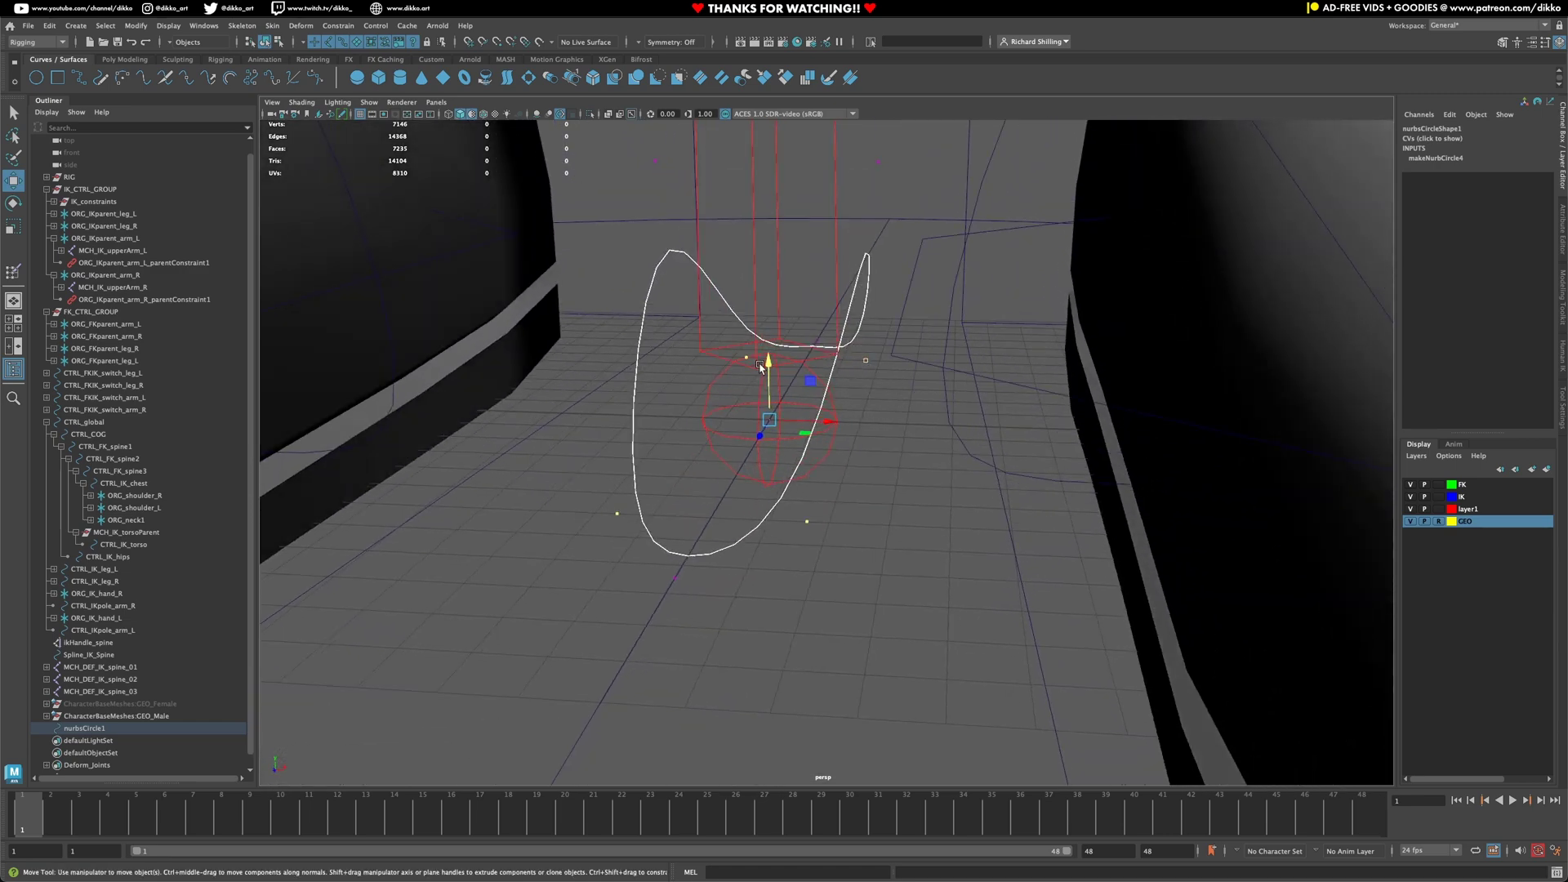
drag(767, 364, 765, 268)
scroll(795, 334, down, 3)
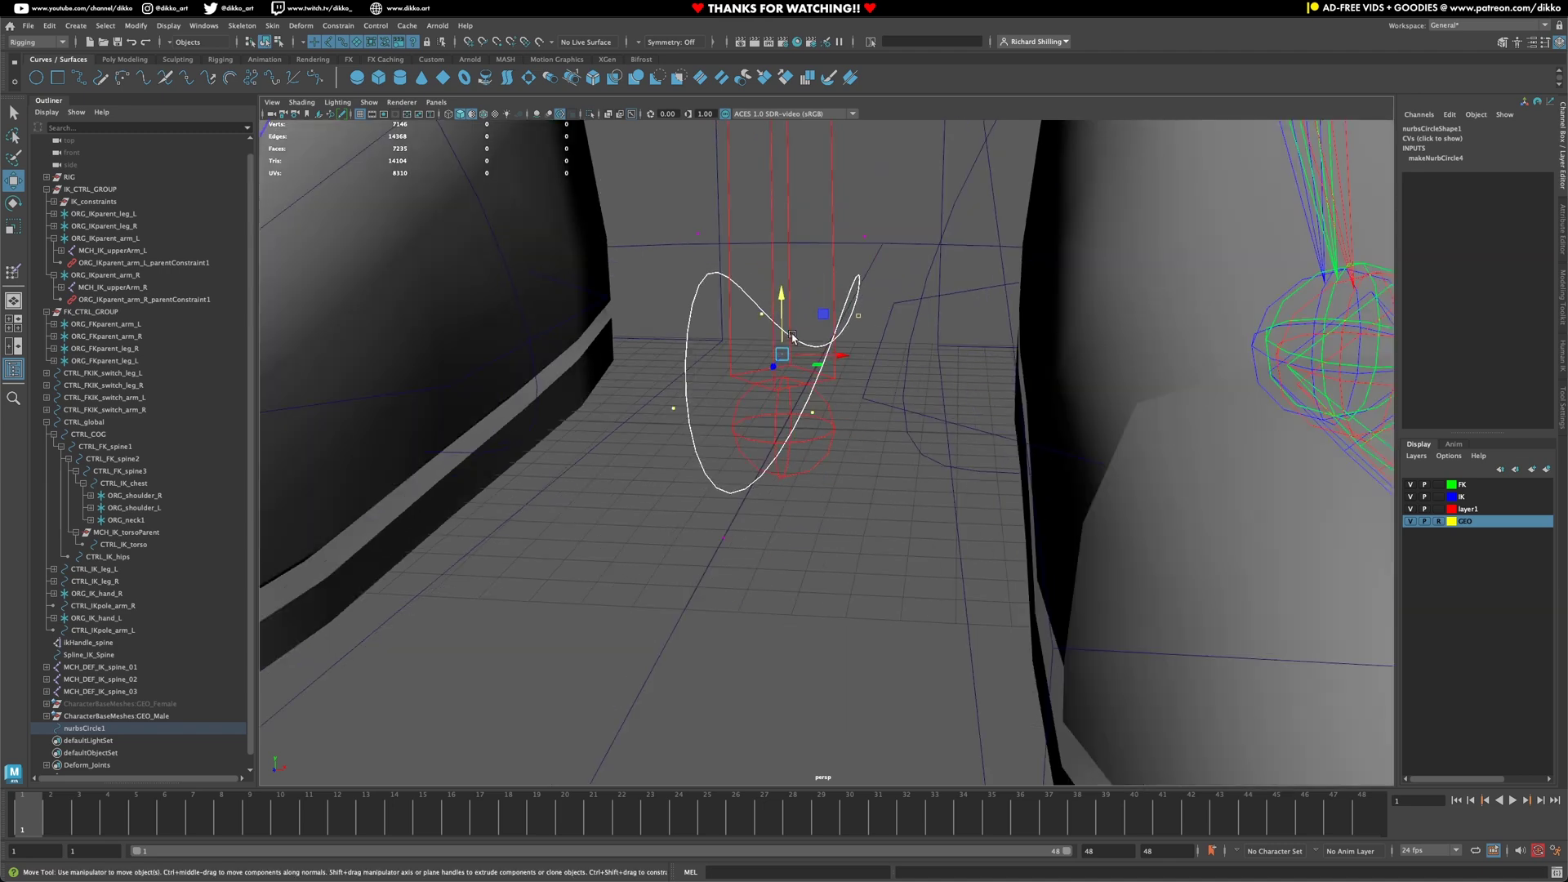
alt+drag(797, 335, 877, 382)
right_drag(877, 382, 917, 369)
click(906, 504)
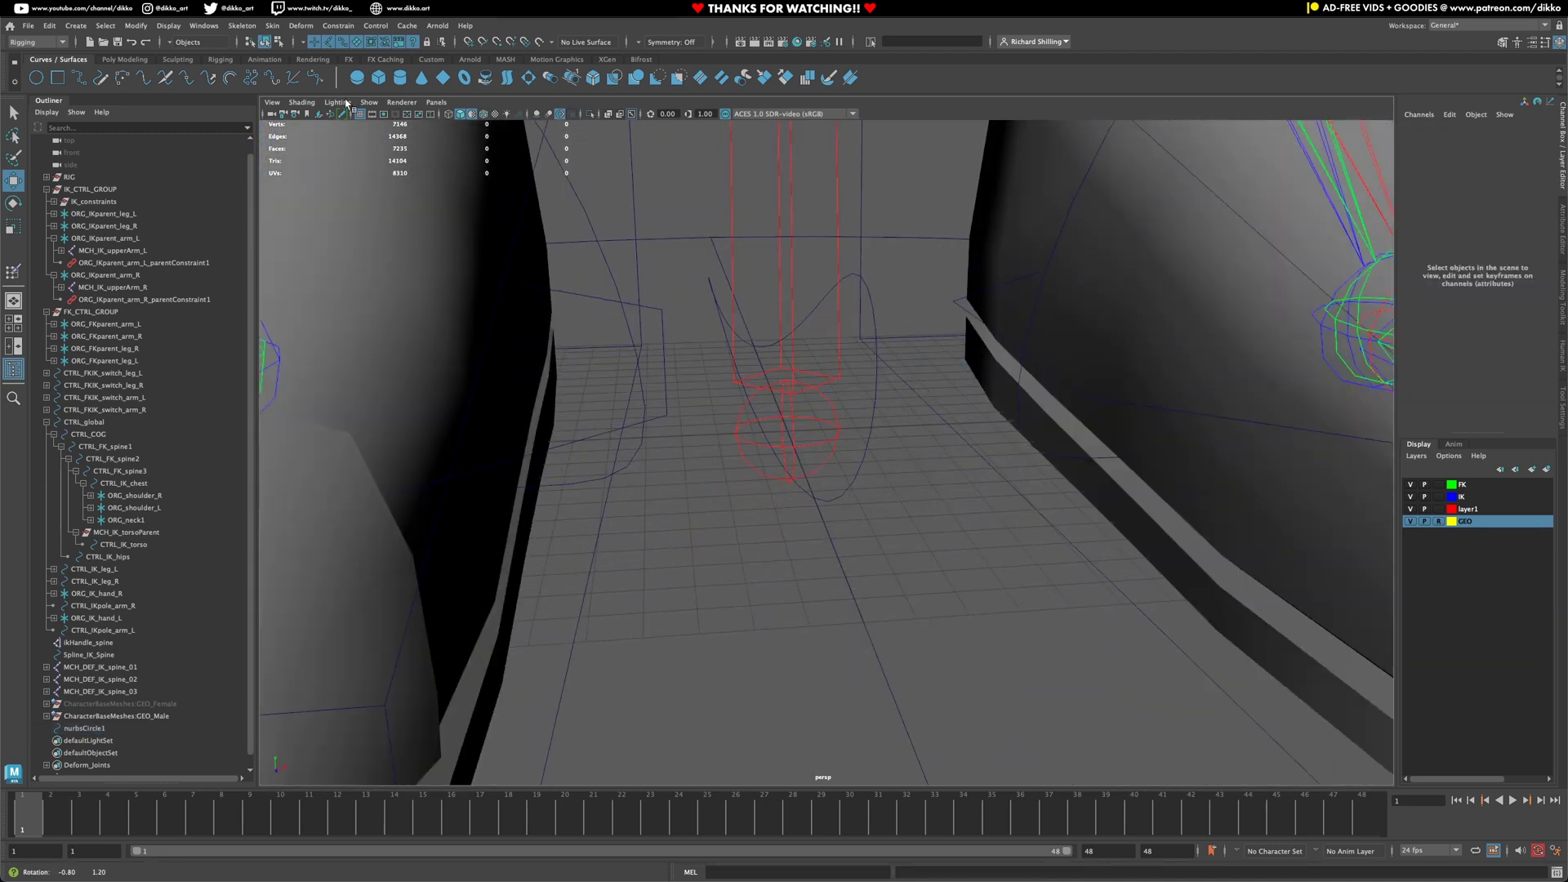
Create a locator at the origin, parent the saddle-shaped curve under it, and select the locator
click(125, 59)
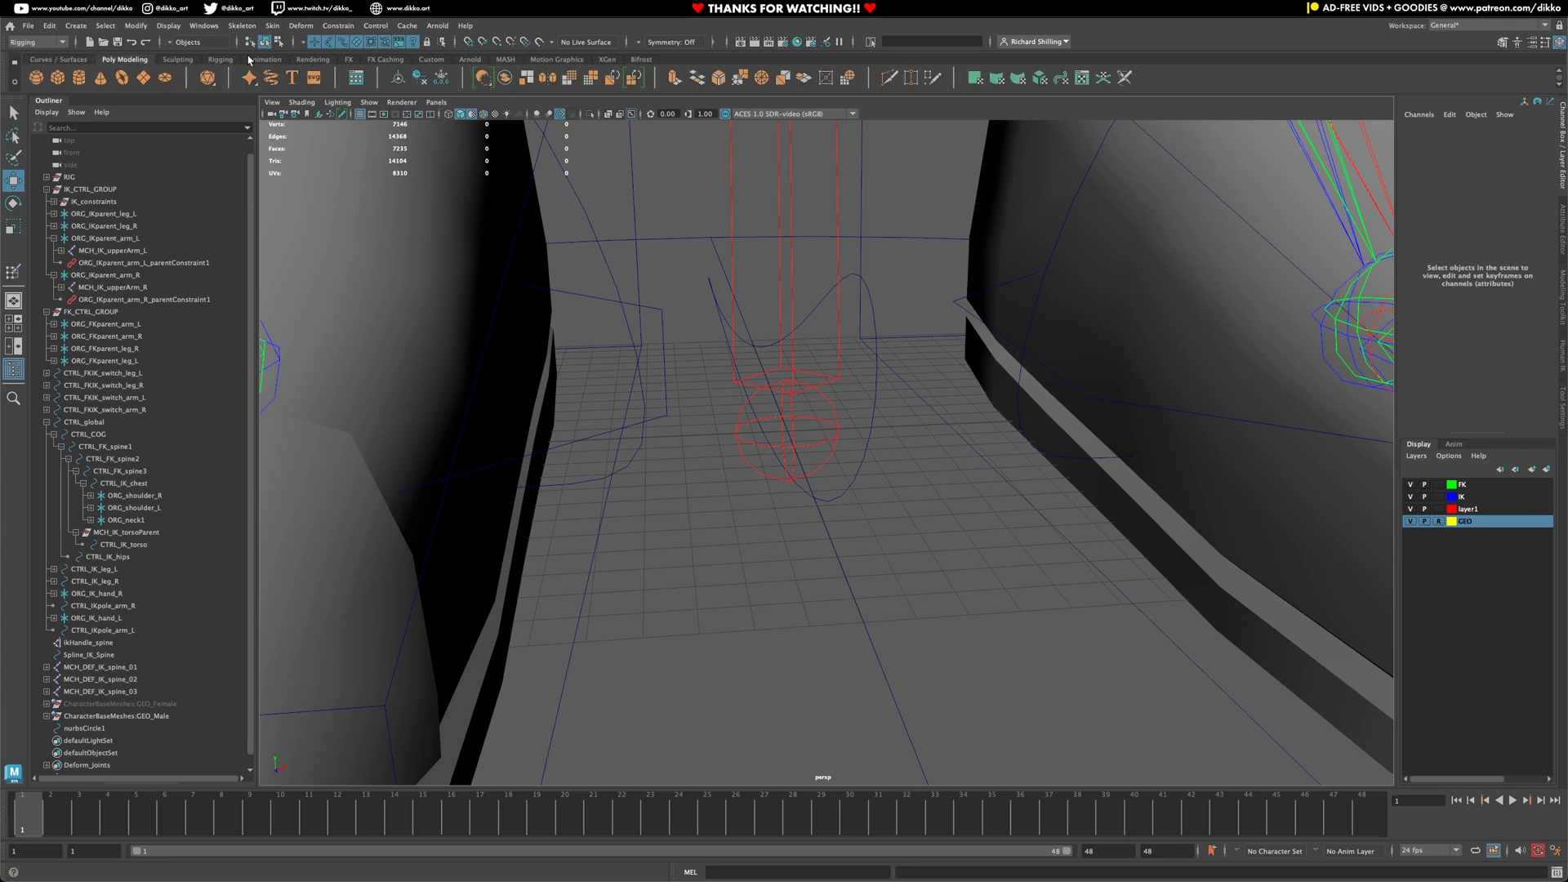
click(220, 59)
click(36, 77)
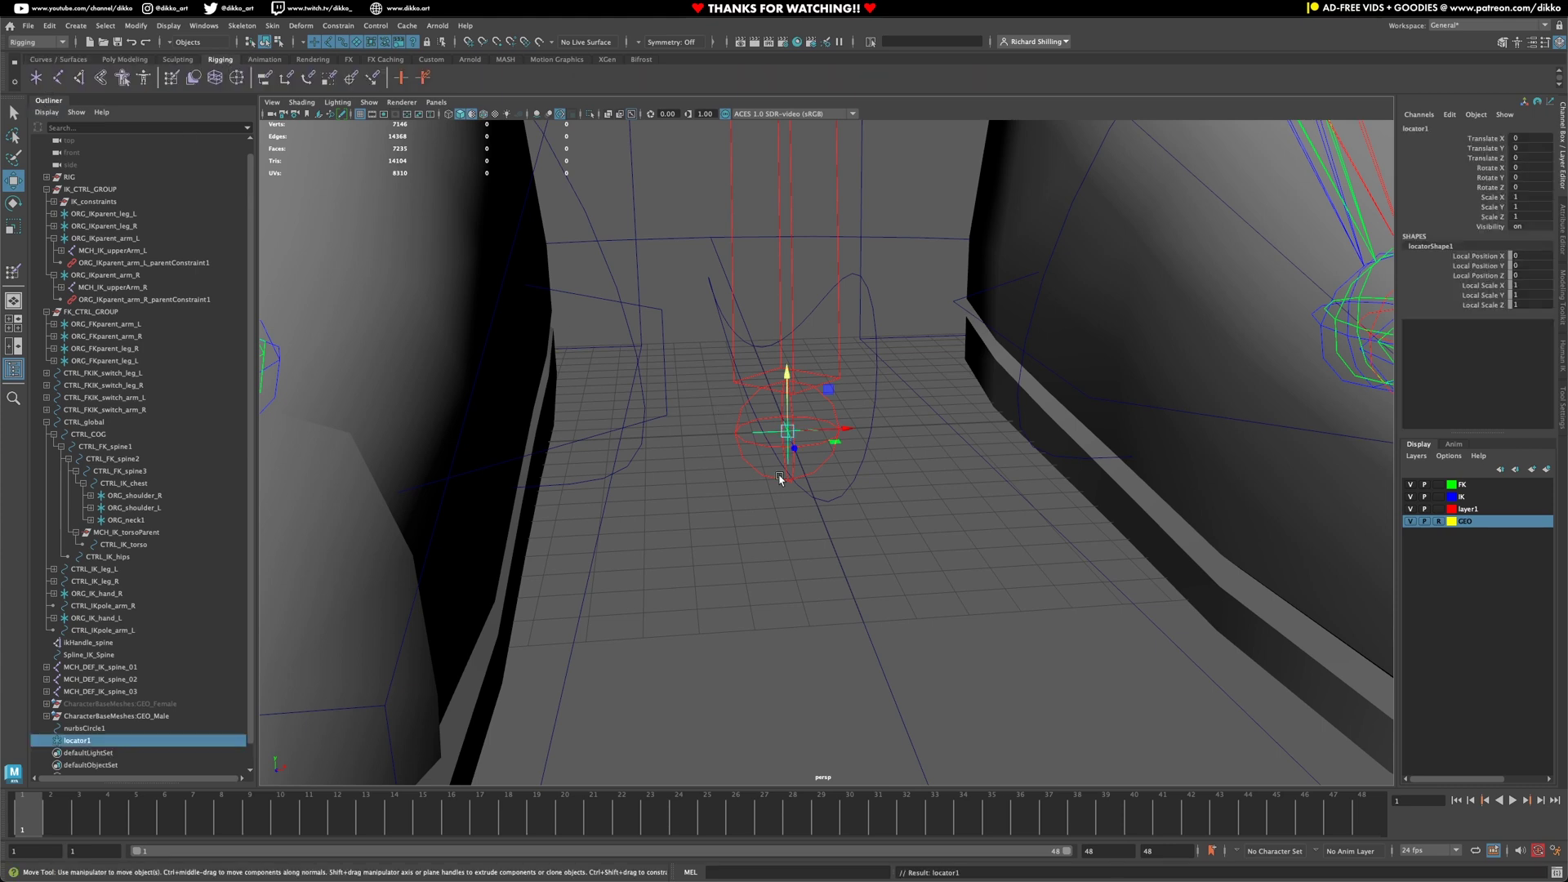
click(86, 728)
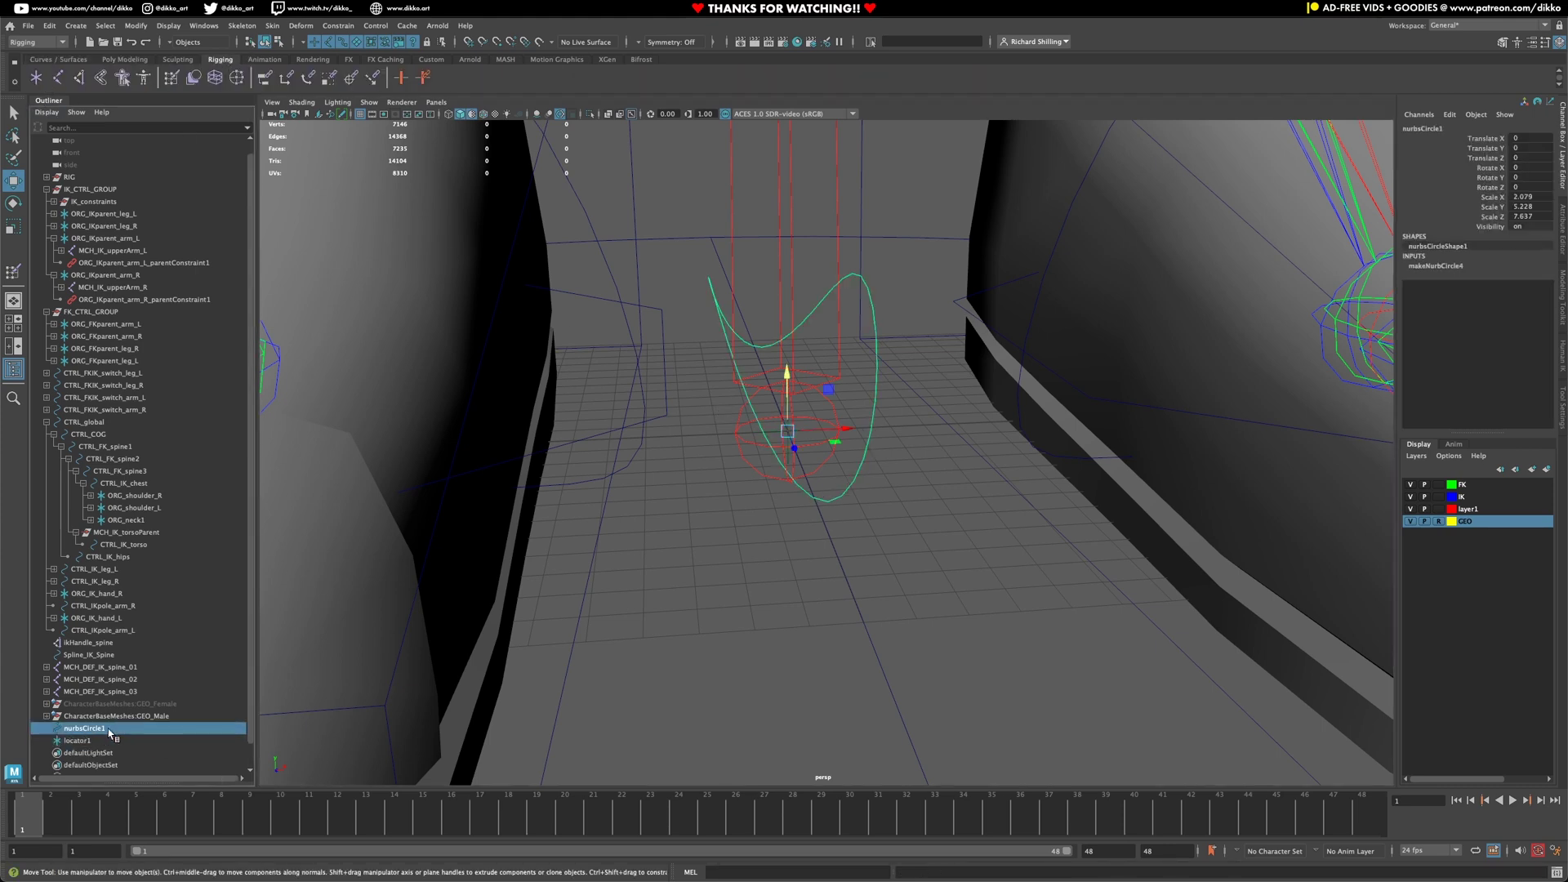
drag(86, 728, 85, 743)
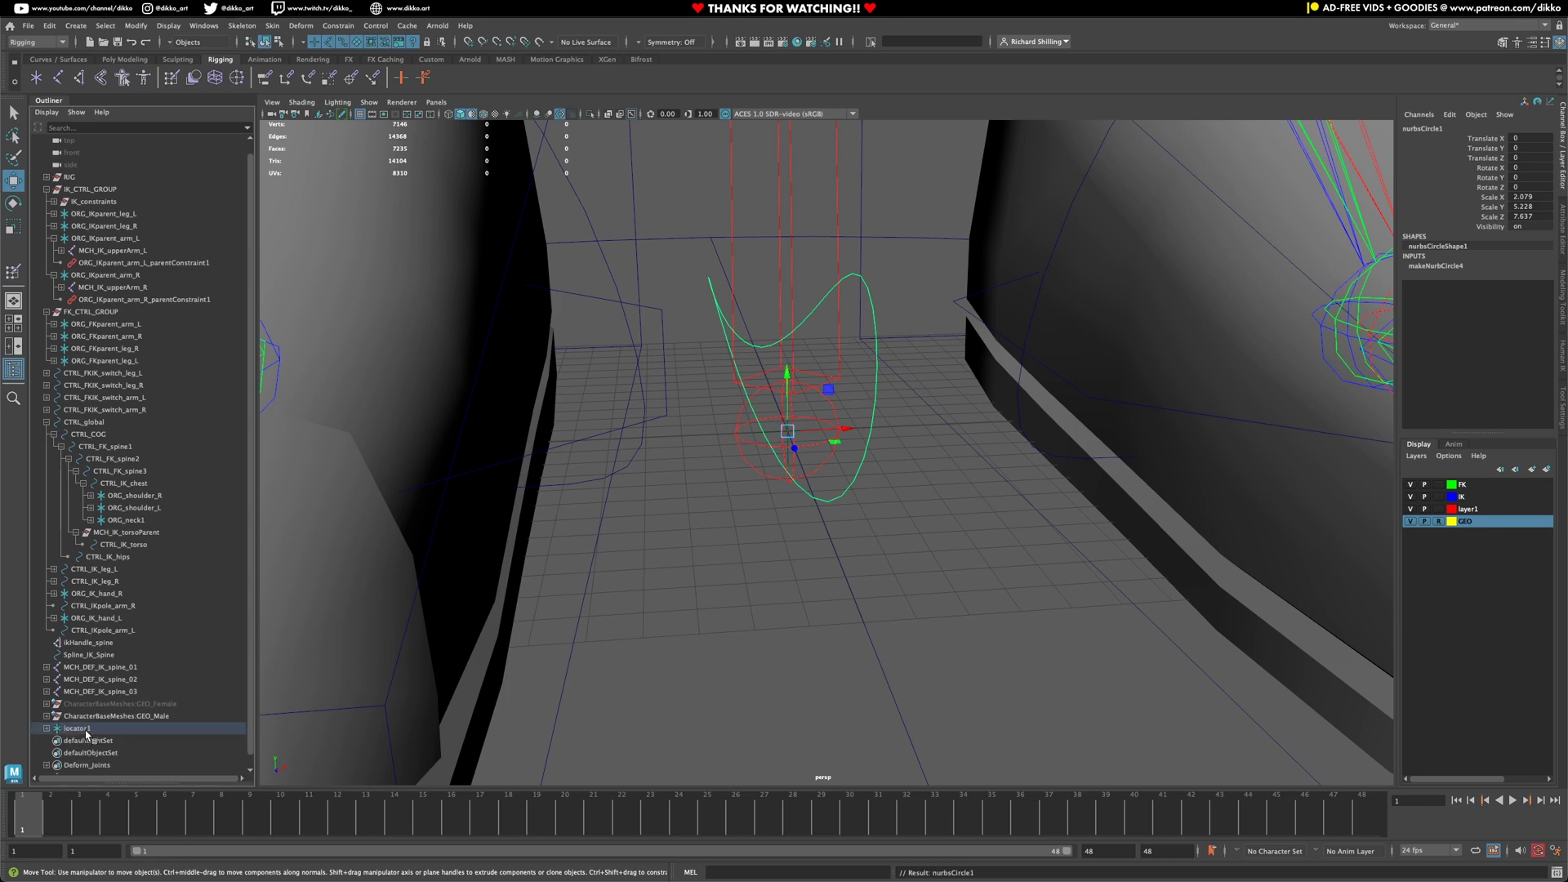
click(86, 729)
scroll(840, 333, down, 10)
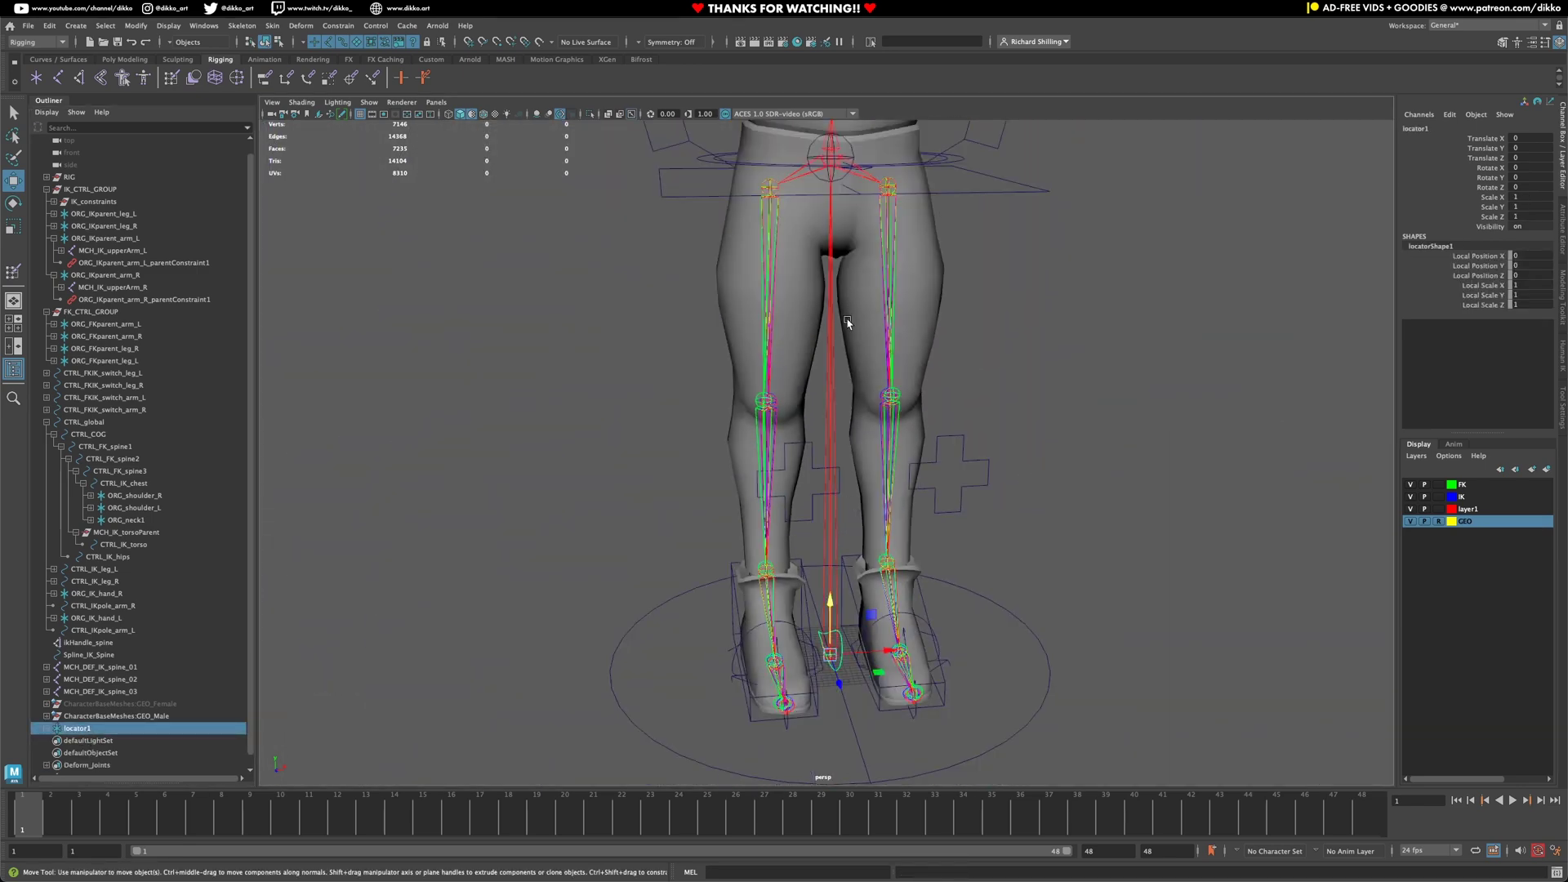
Match the locator's transforms to the DEF_jaw1 joint so that it sits at the jaw with the curve beneath it
alt+middle_drag(848, 302, 859, 703)
alt+middle_drag(817, 327, 787, 575)
alt+drag(788, 575, 686, 522)
alt+middle_drag(687, 507, 782, 539)
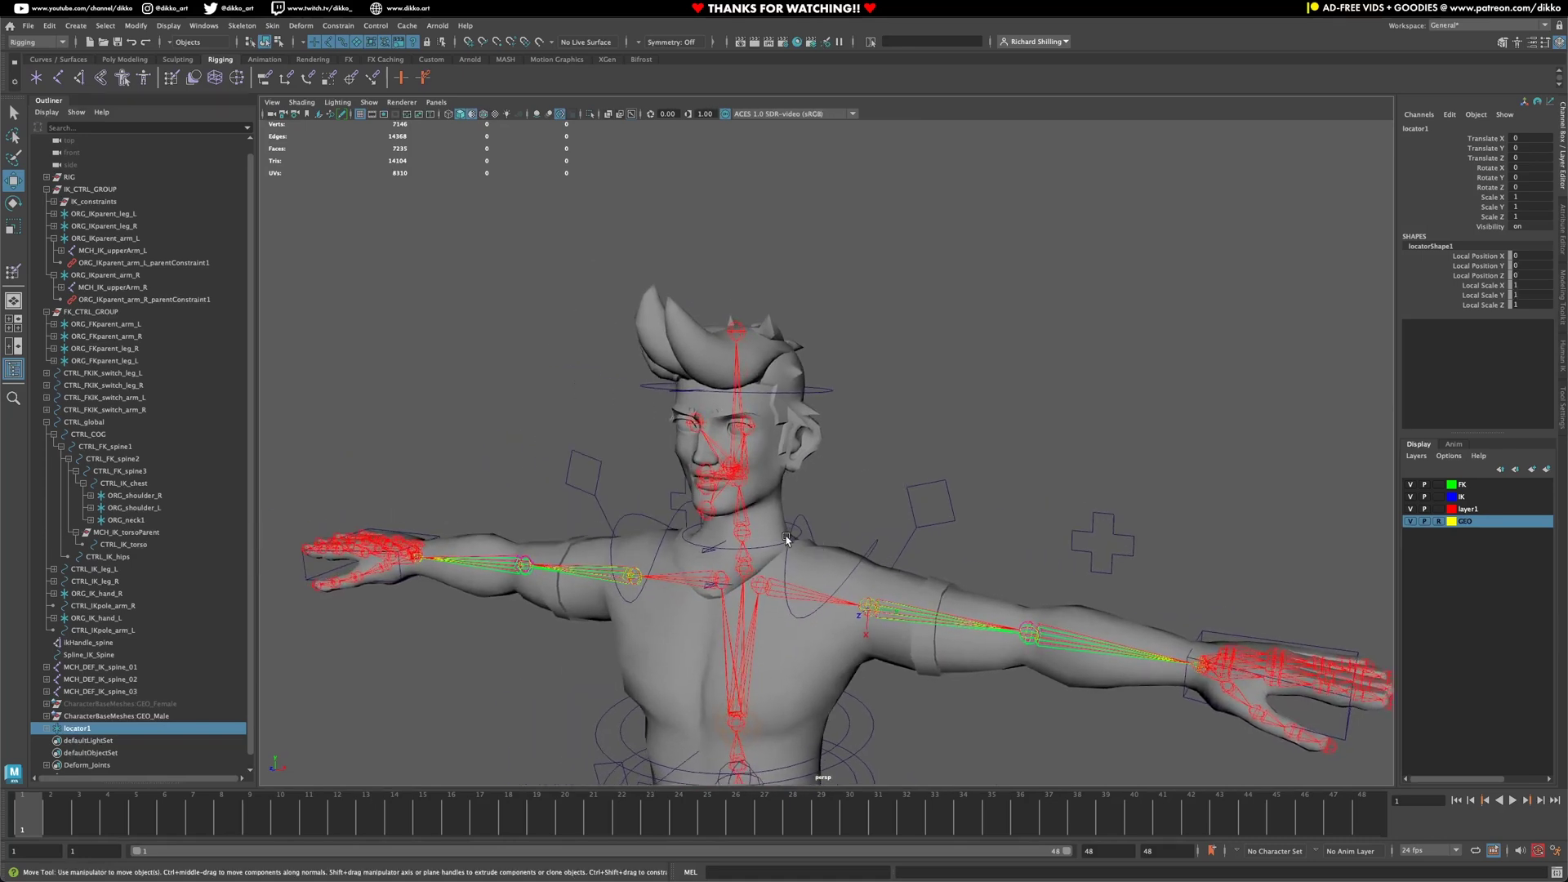
alt+drag(782, 539, 705, 503)
click(699, 500)
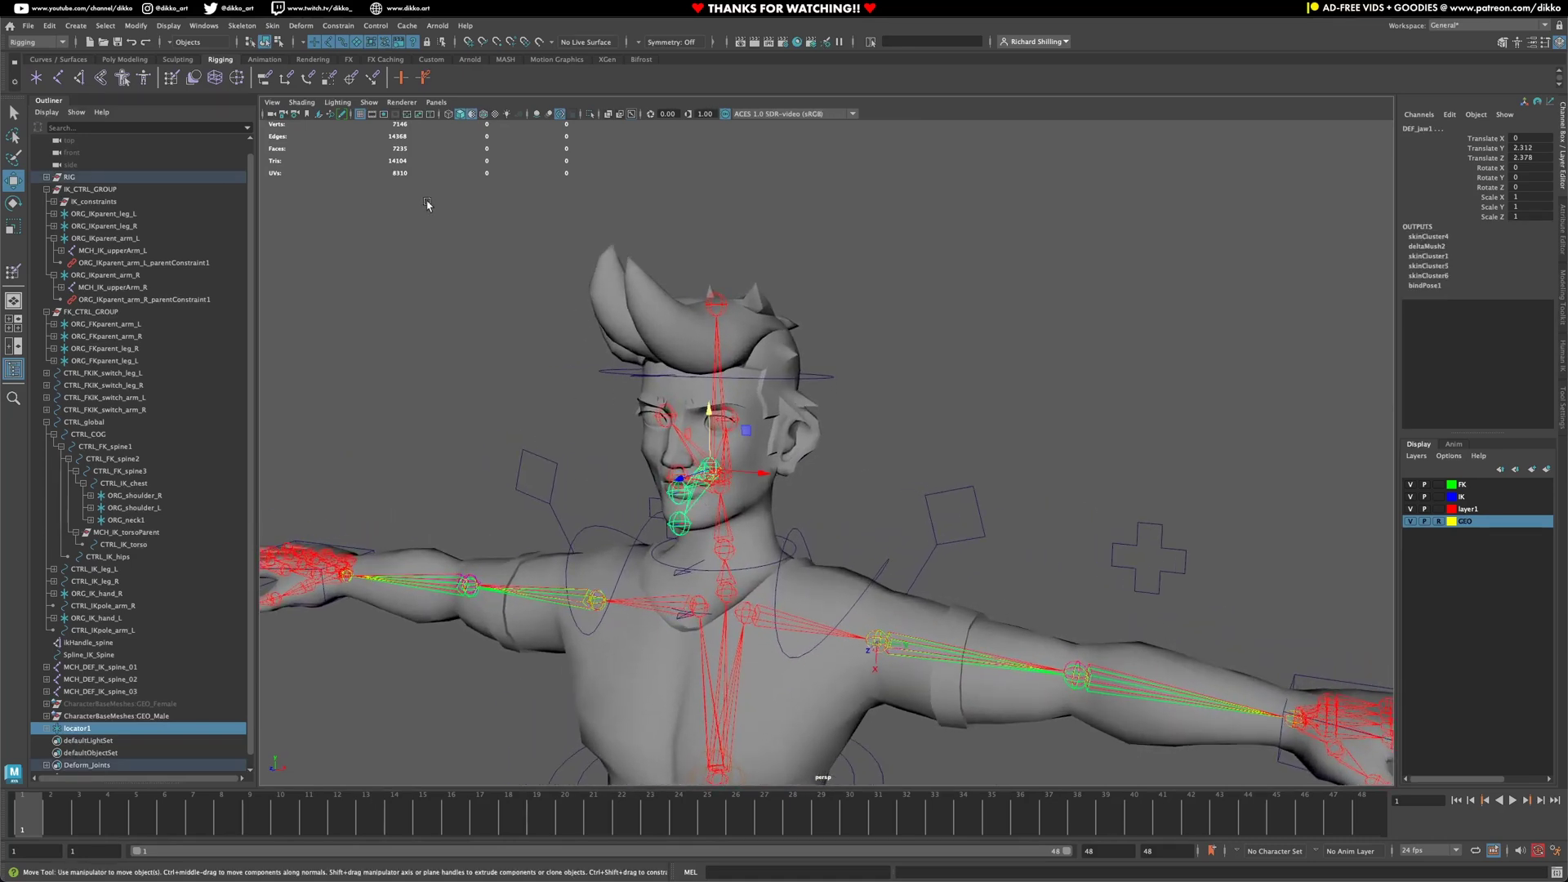
click(109, 26)
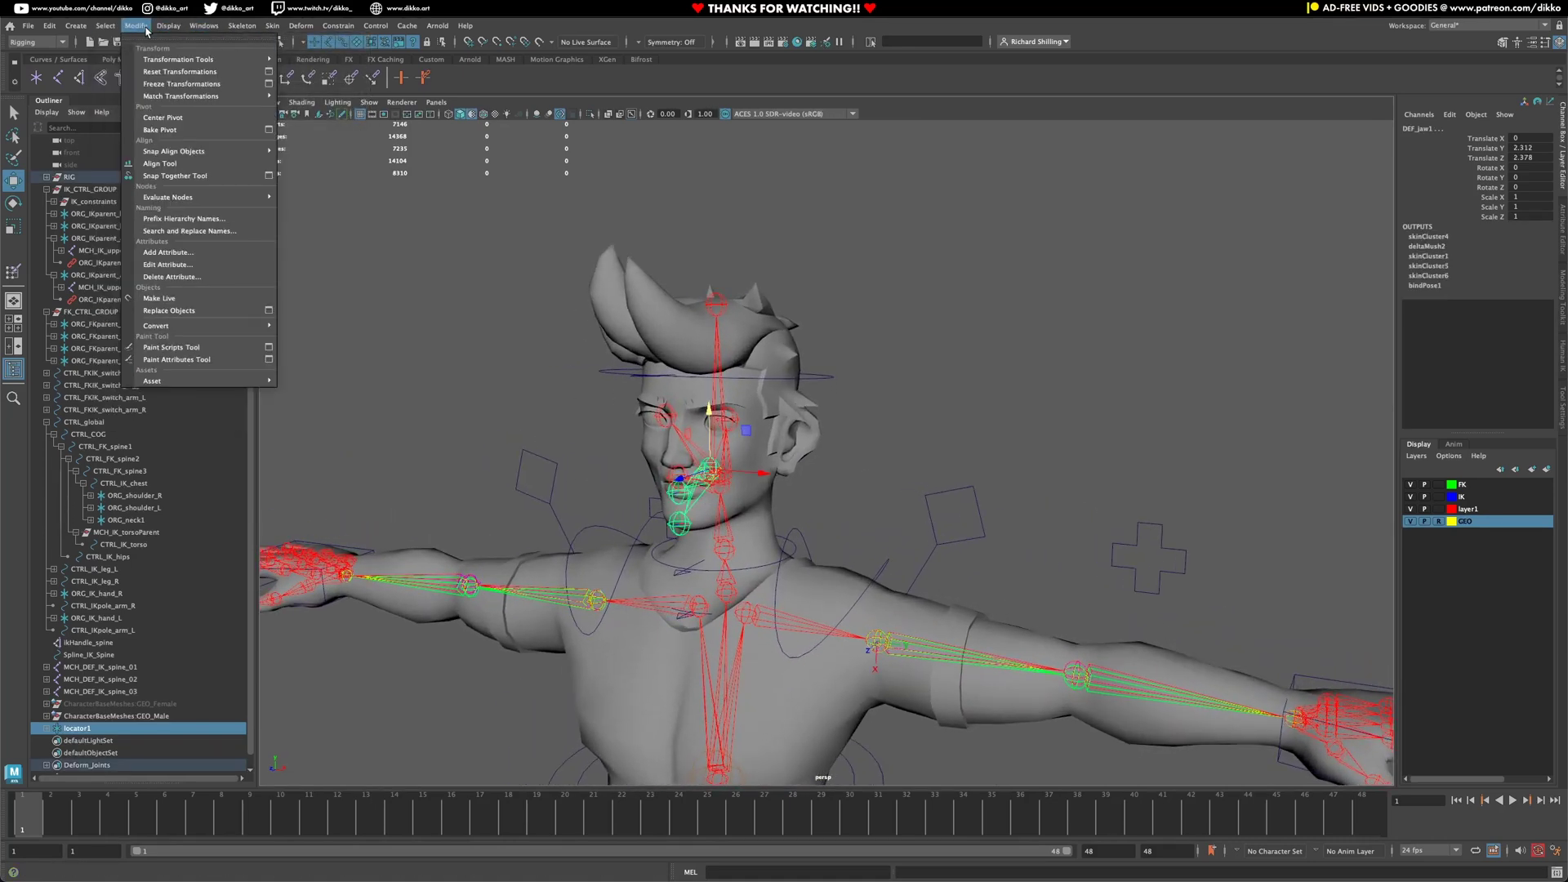
mouse_move(245, 92)
click(307, 100)
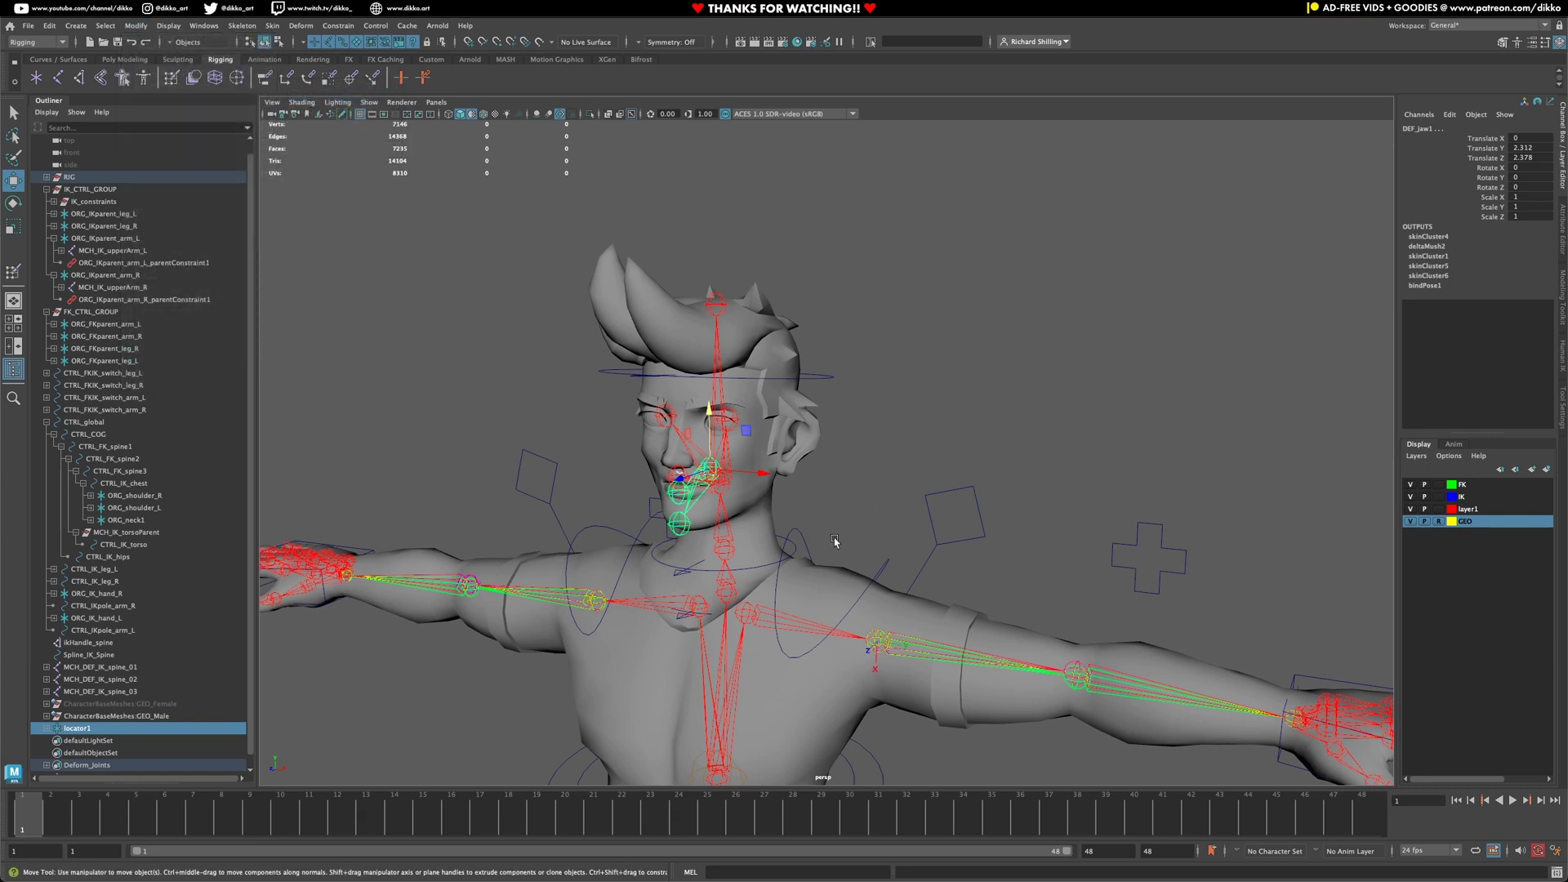
Select the curve under the locator and scale it up uniformly to about 5.58, 14.04 and 20.50 in X, Y and Z
scroll(836, 542, up, 2)
click(48, 729)
click(78, 741)
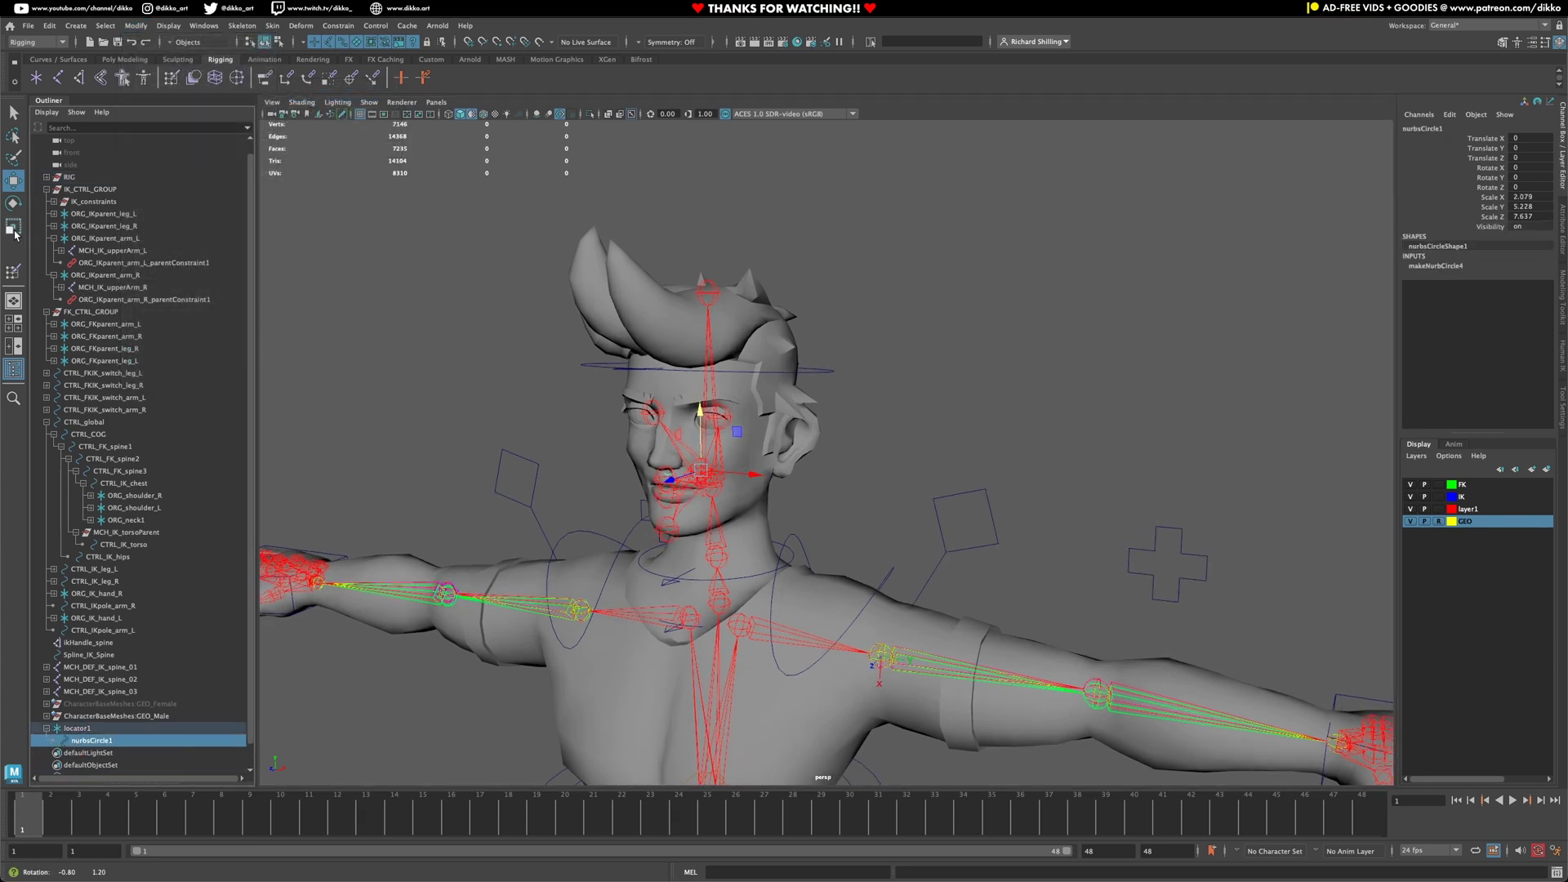
key(r)
drag(684, 474, 543, 377)
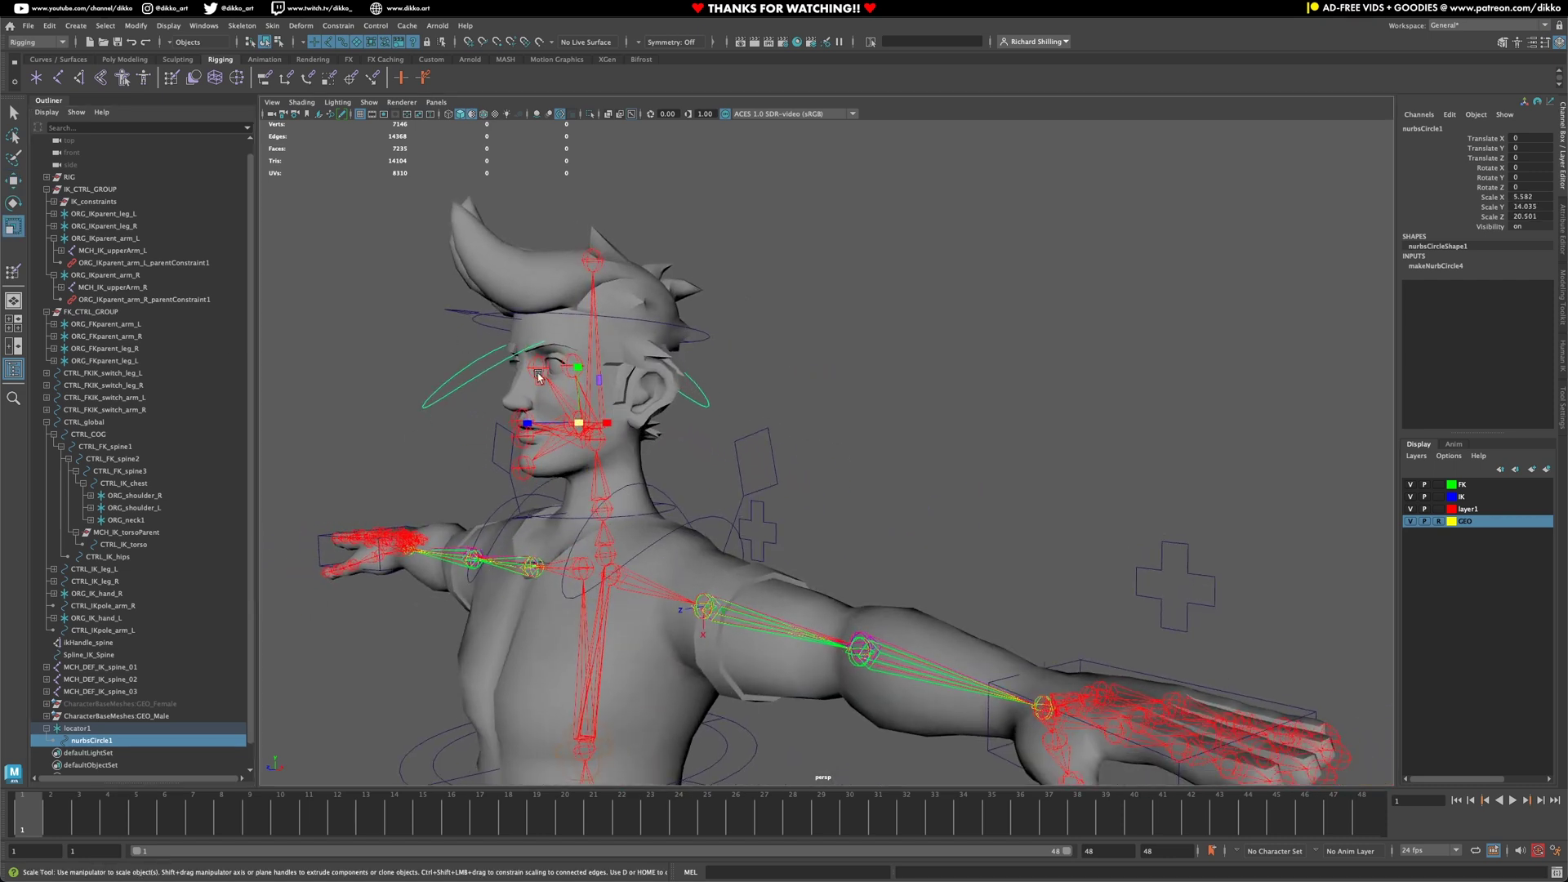
Rotate the curve to lie around the lower face and set its Z rotation to 90
click(13, 202)
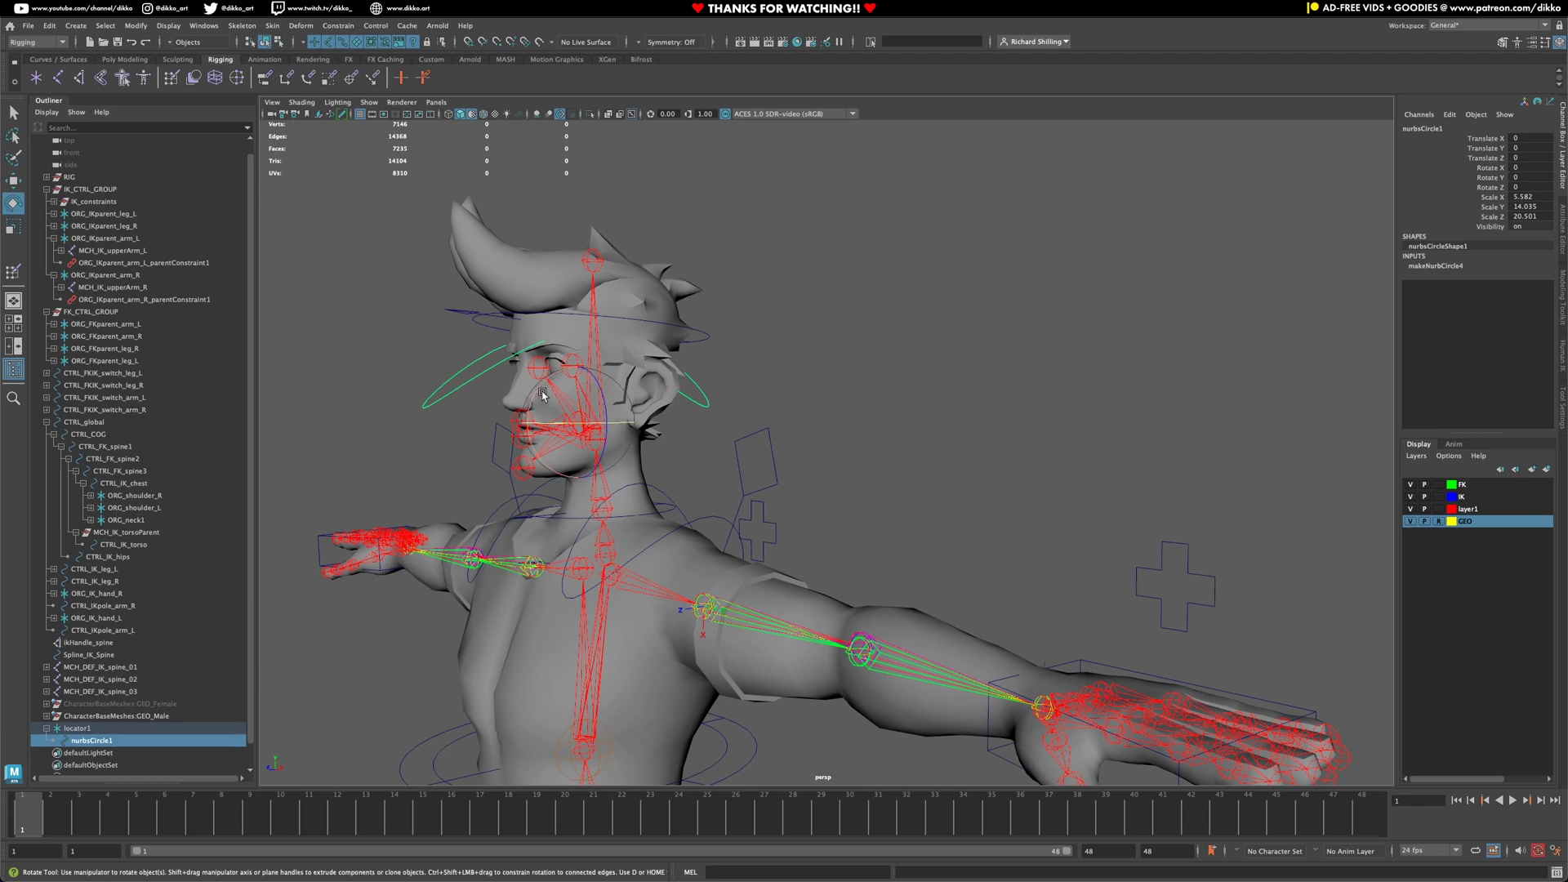
drag(542, 392, 558, 466)
alt+drag(725, 425, 582, 238)
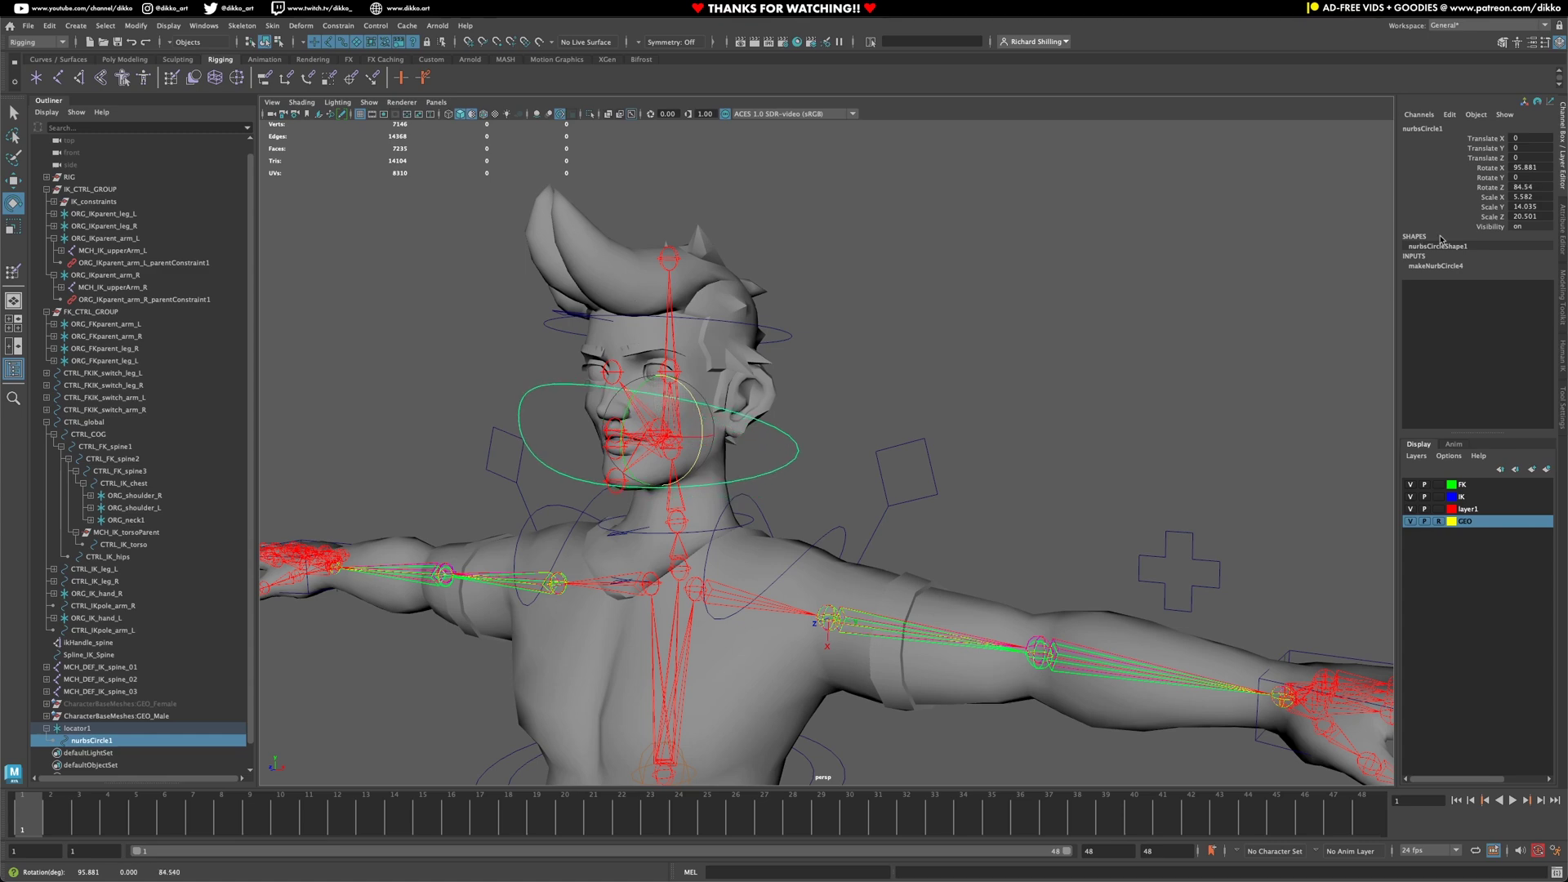
click(1541, 188)
text(90)
key(Return)
Straighten the curve by setting its Y rotation to 0 and its X rotation to 90
alt+drag(907, 360, 735, 420)
drag(551, 453, 547, 487)
alt+drag(723, 494, 788, 495)
key(r)
alt+drag(669, 408, 782, 422)
click(1529, 177)
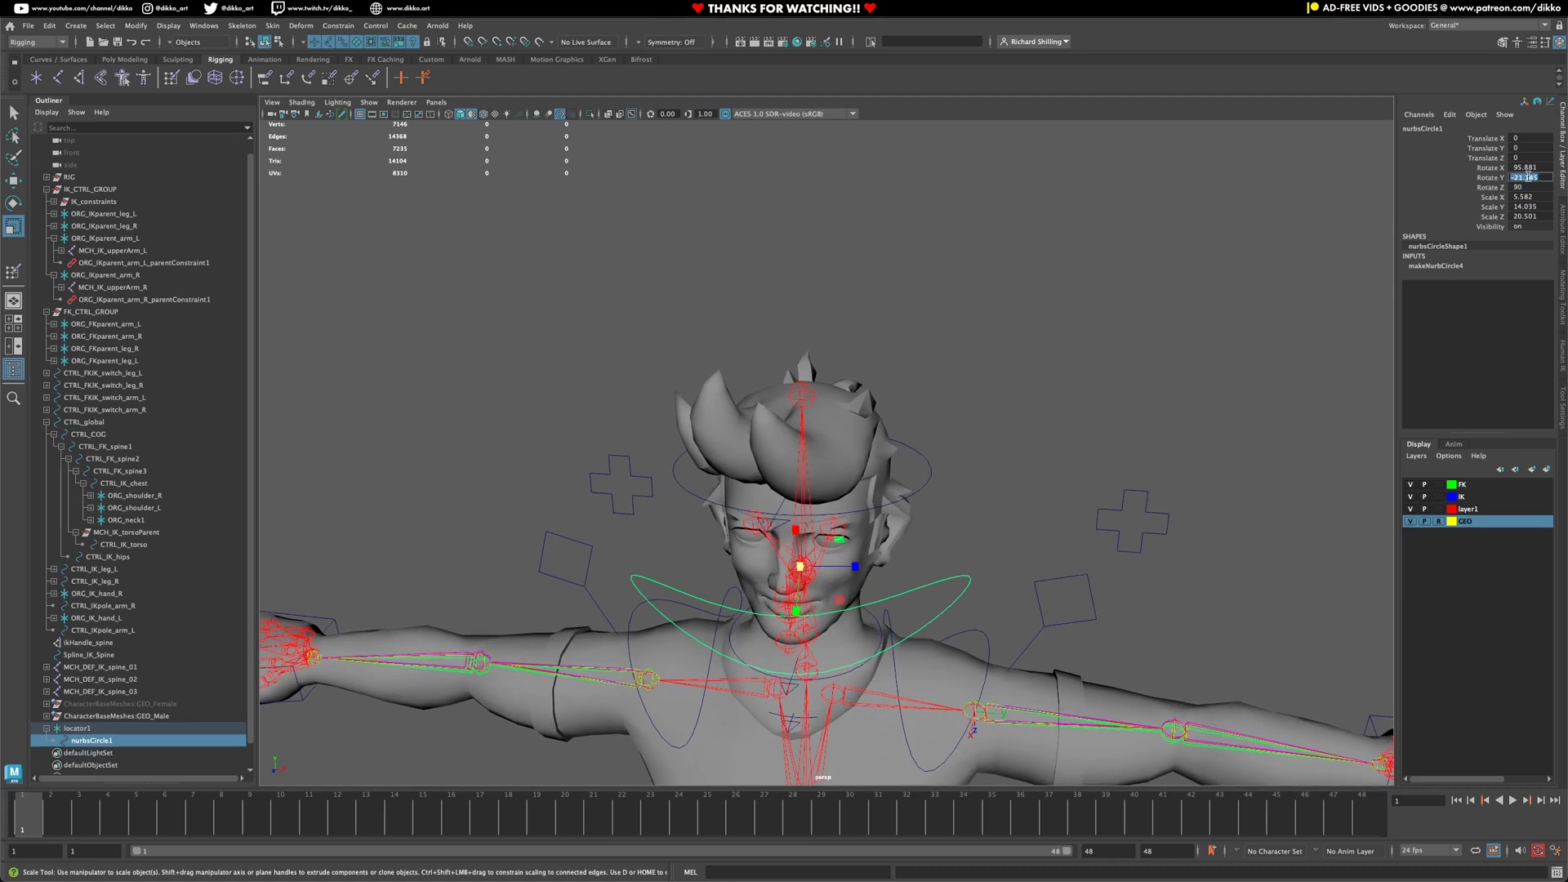
key(Return)
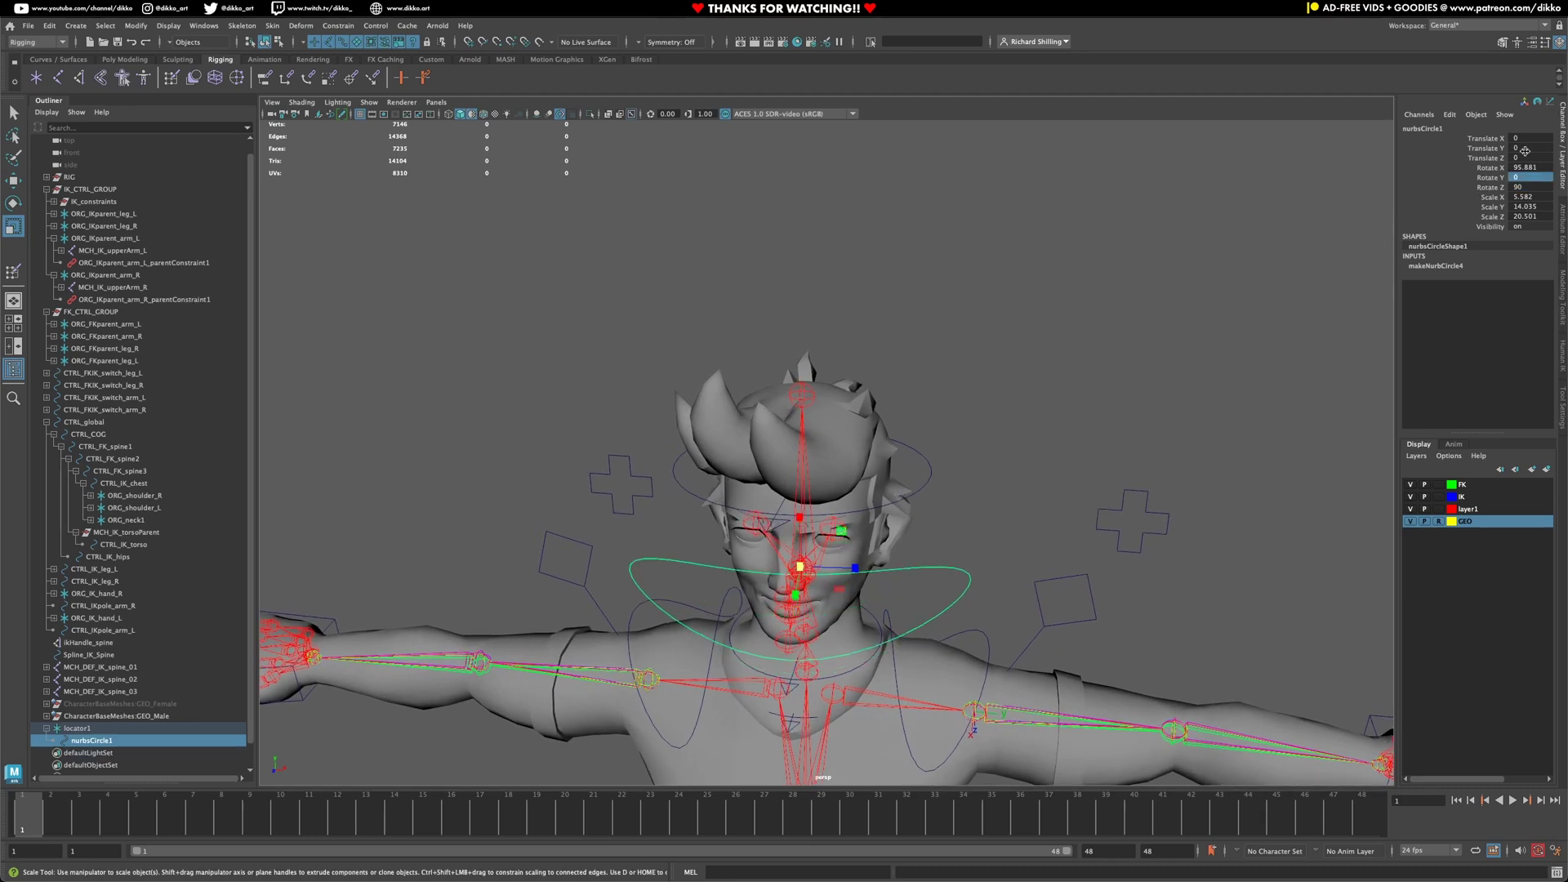
click(1523, 166)
key(Return)
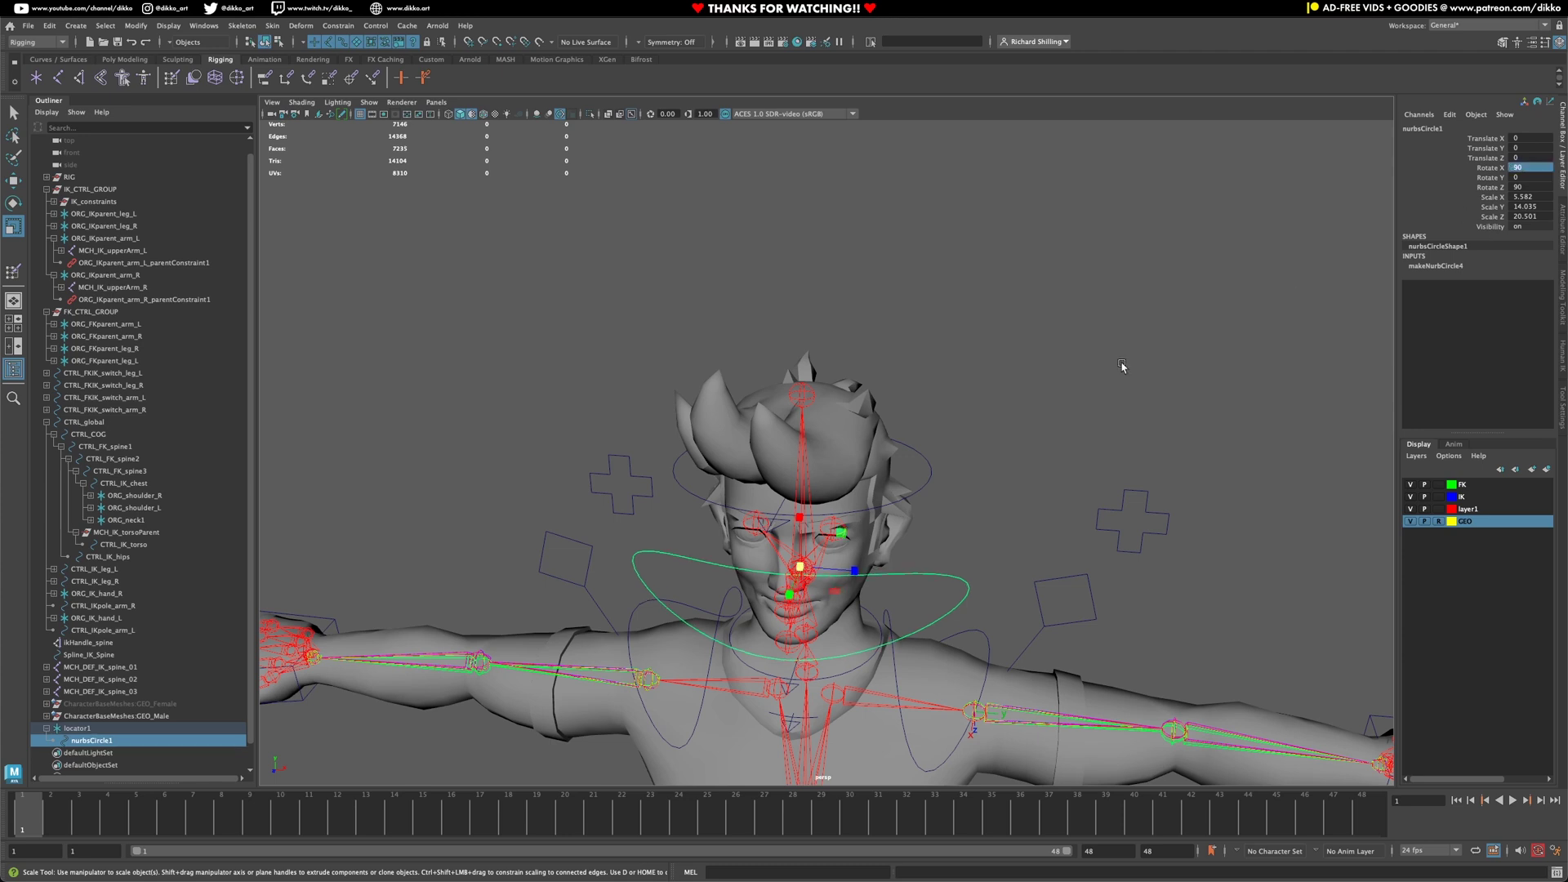
Shrink the curve to a scale of about 1.50 in X and 10.14 in Z
drag(853, 570, 756, 582)
mouse_move(597, 432)
alt+mouse_down()
mouse_move(571, 380)
mouse_move(570, 423)
alt+mouse_up()
alt+middle_drag(570, 423, 667, 397)
alt+right_drag(563, 398, 634, 399)
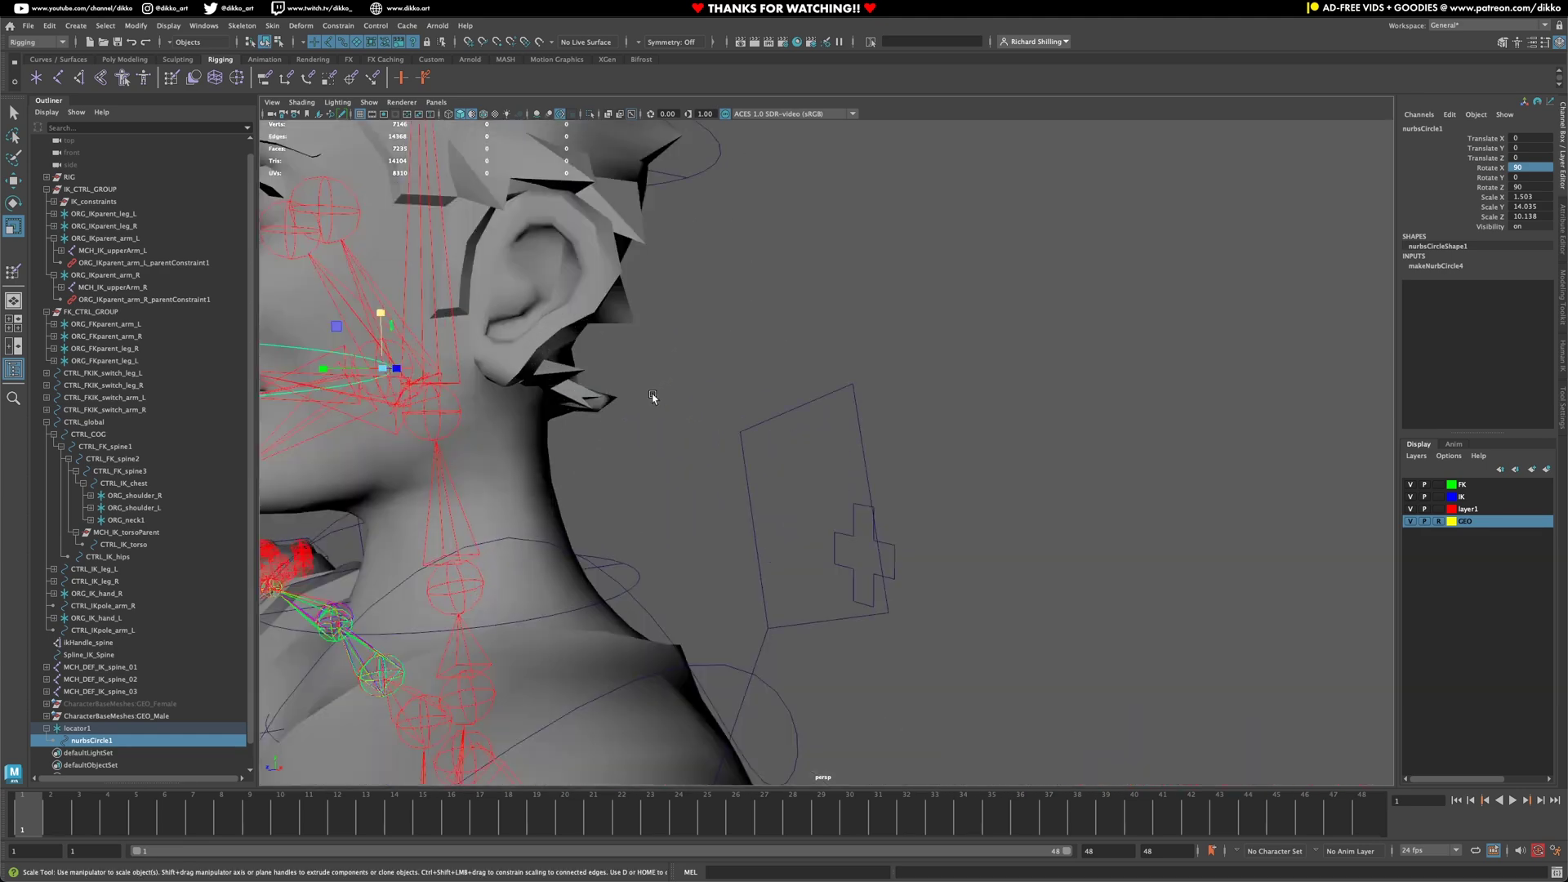
Tilt the curve down along the jawline to a Y rotation of about -43.81 and freeze all its transformations
alt+drag(573, 379, 850, 377)
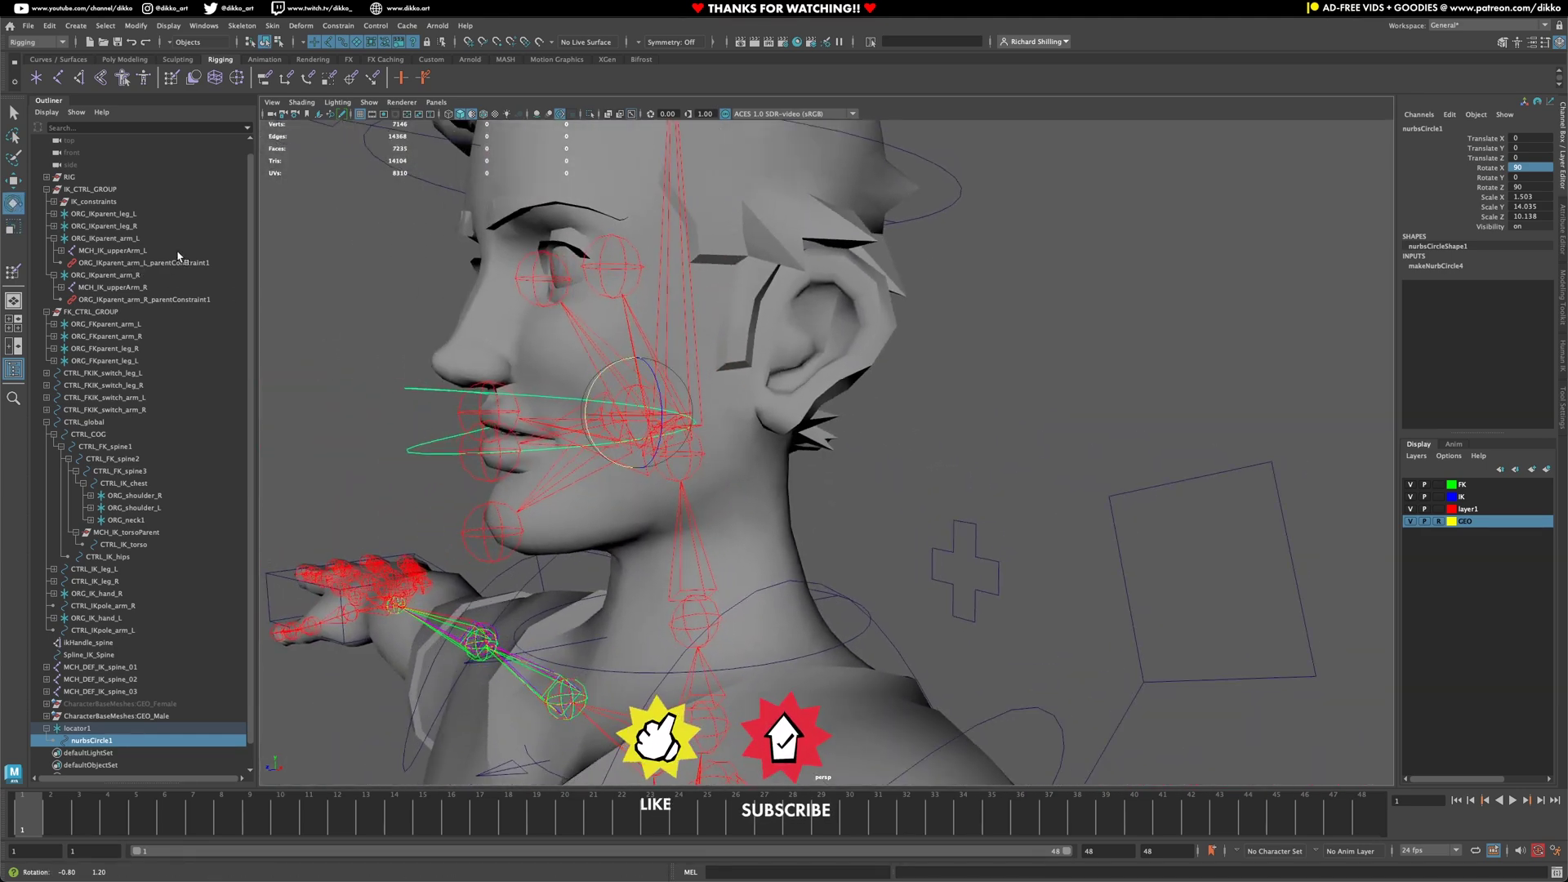
drag(595, 385, 588, 426)
right_click(1428, 216)
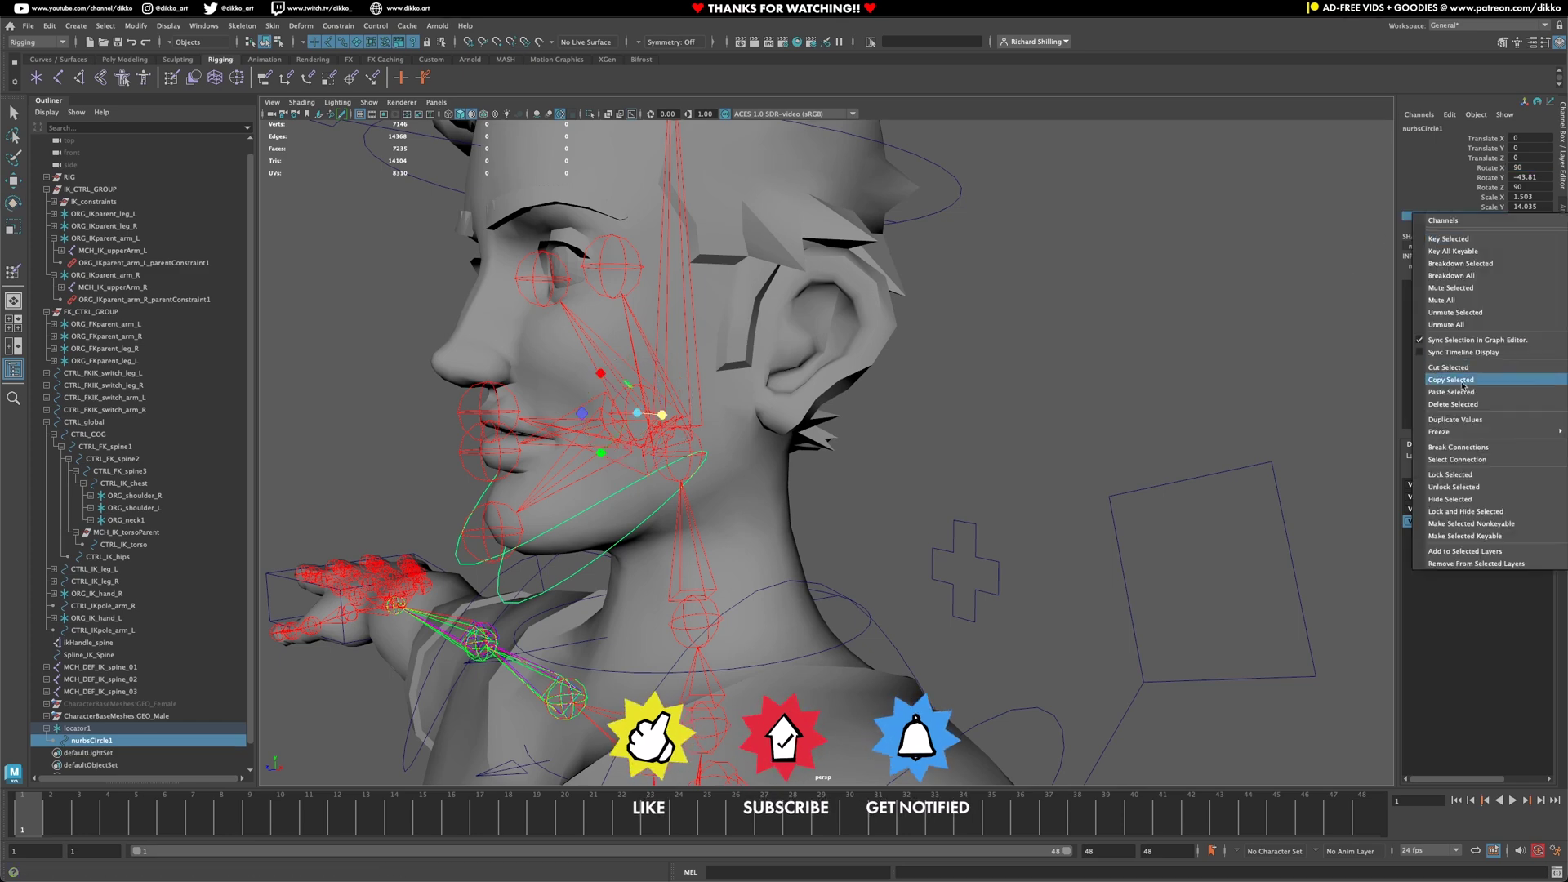
mouse_move(1438, 432)
click(1389, 467)
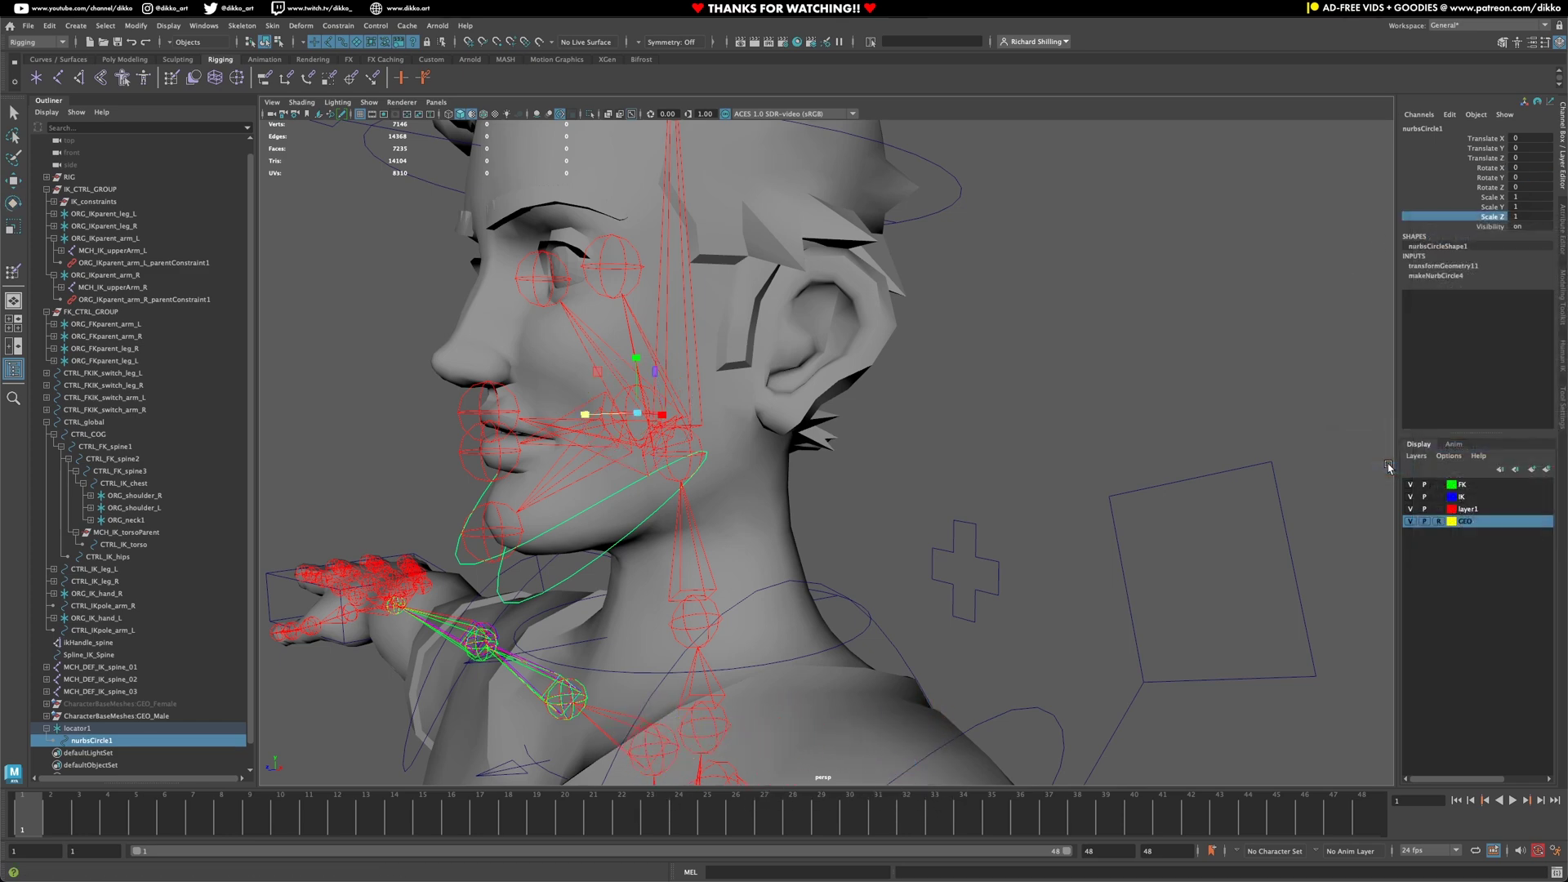
Load the jaw curve as the source and the DEF_jaw1 joint as the target in the Connection Editor
alt+drag(932, 524, 669, 545)
alt+middle_drag(737, 524, 851, 514)
alt+drag(851, 514, 675, 489)
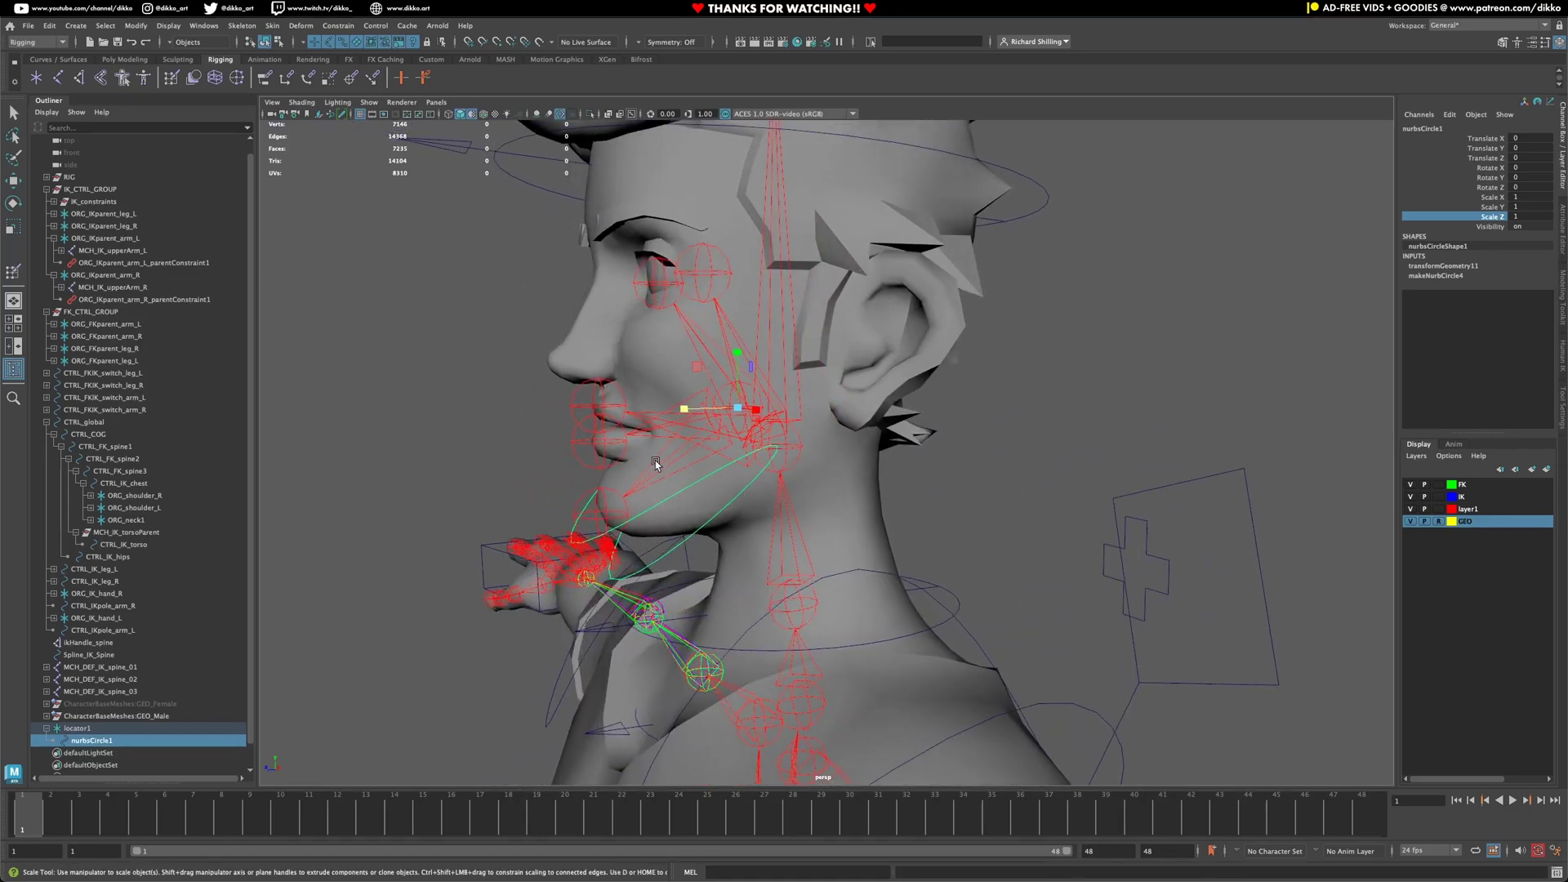
click(658, 467)
key(e)
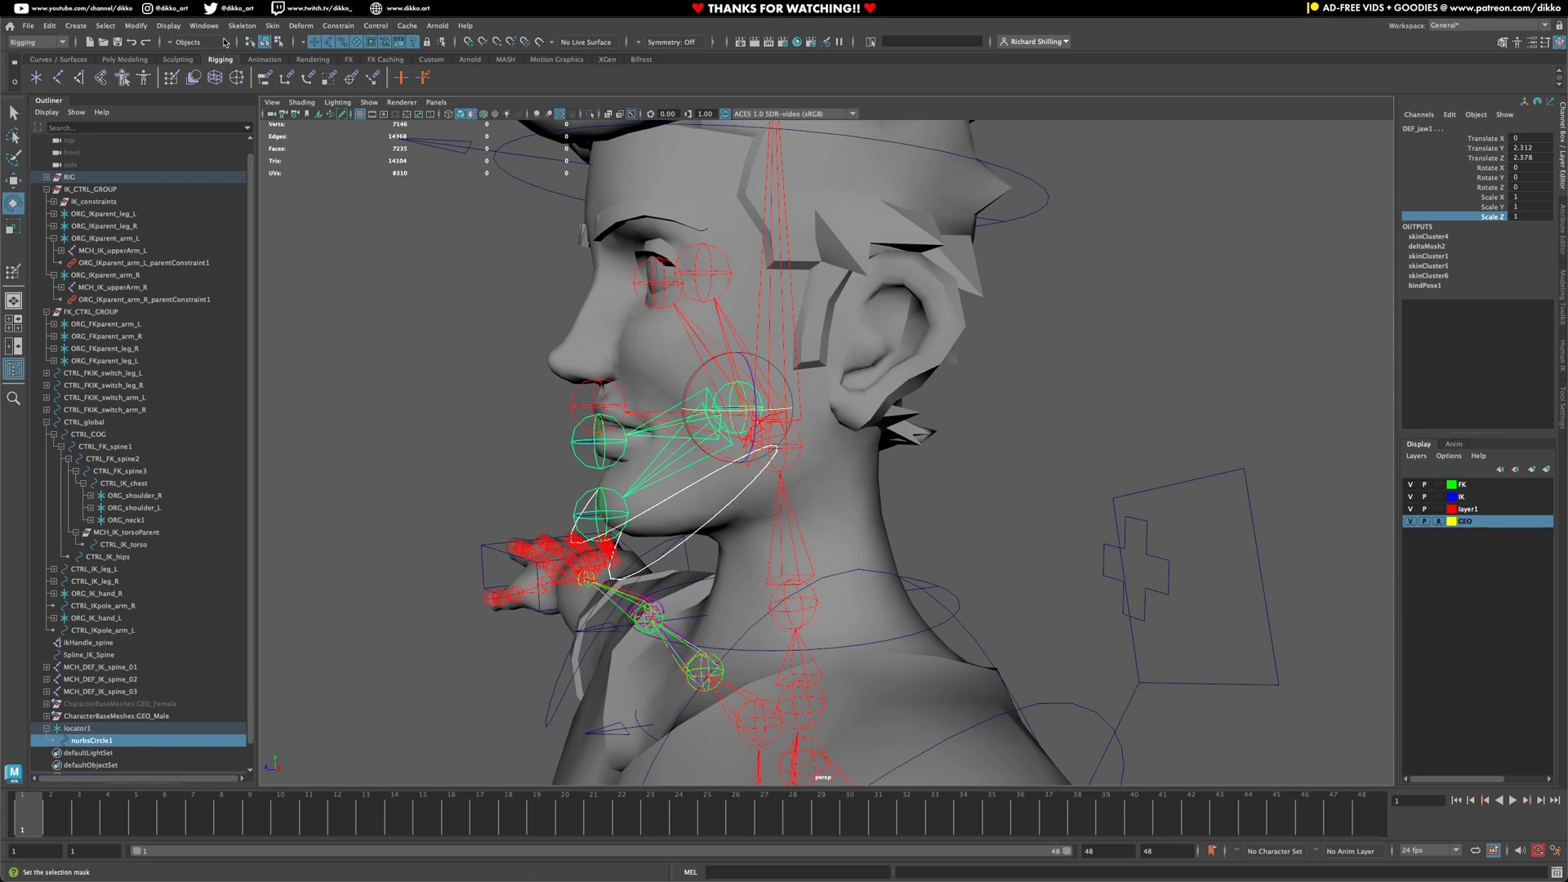
click(179, 27)
mouse_move(204, 26)
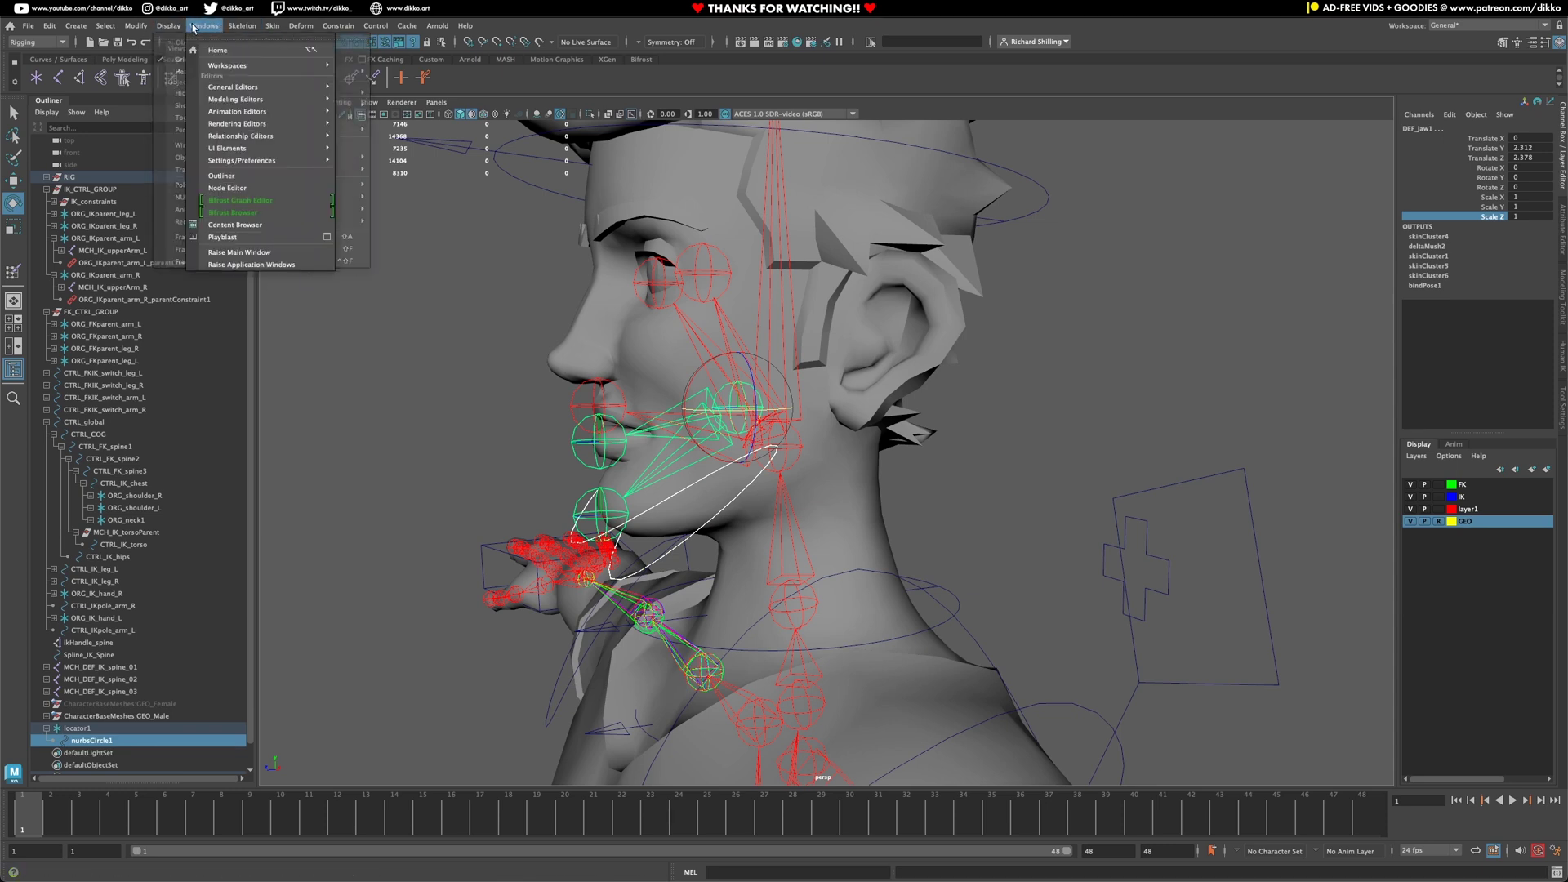
mouse_move(270, 138)
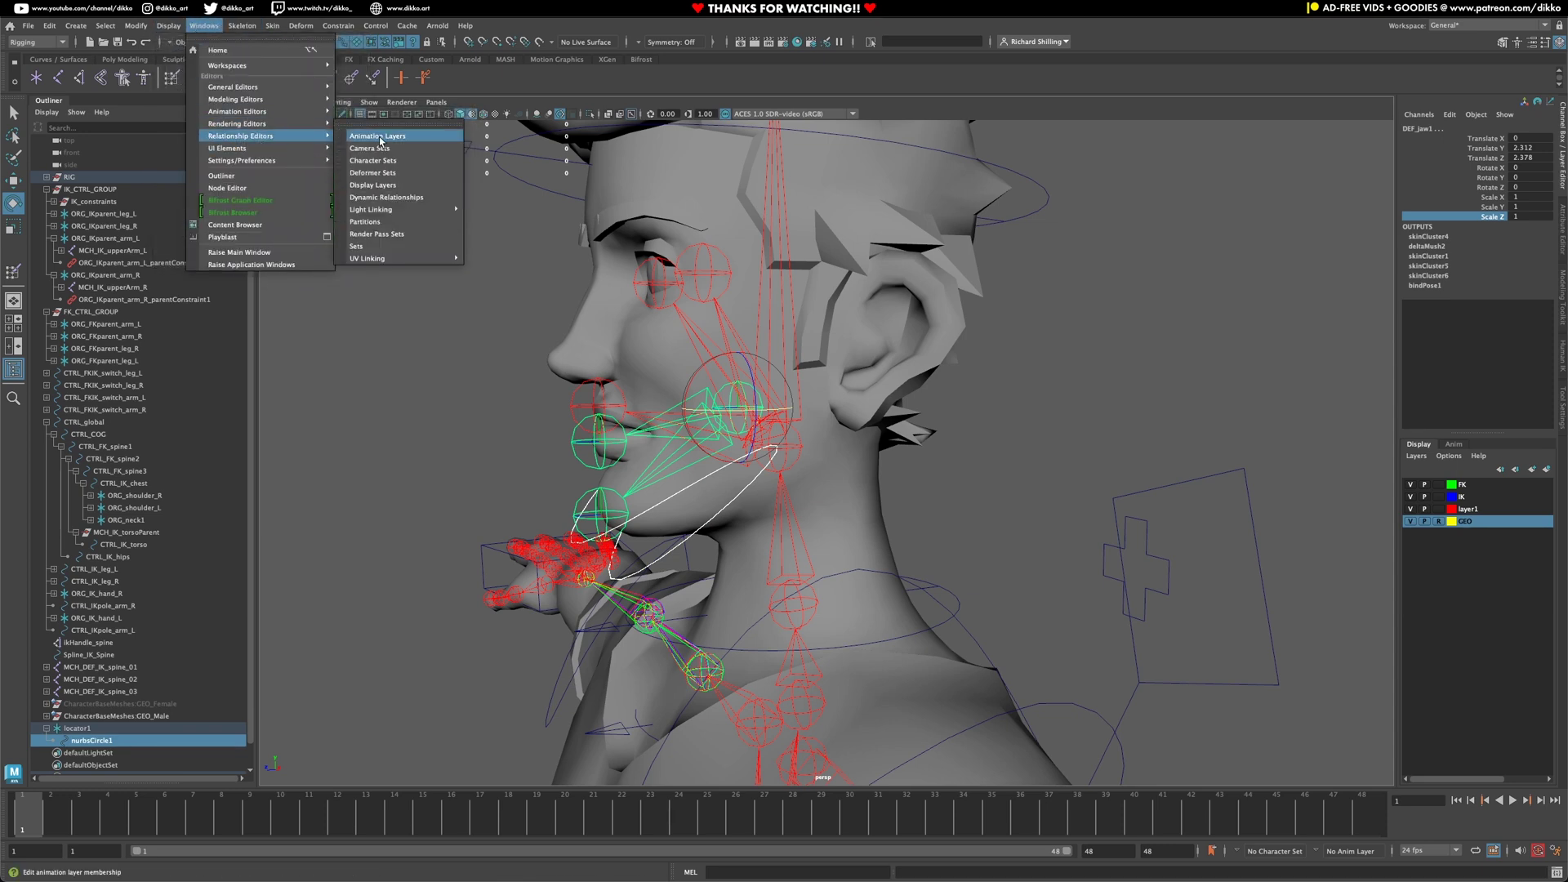
mouse_move(269, 87)
click(398, 214)
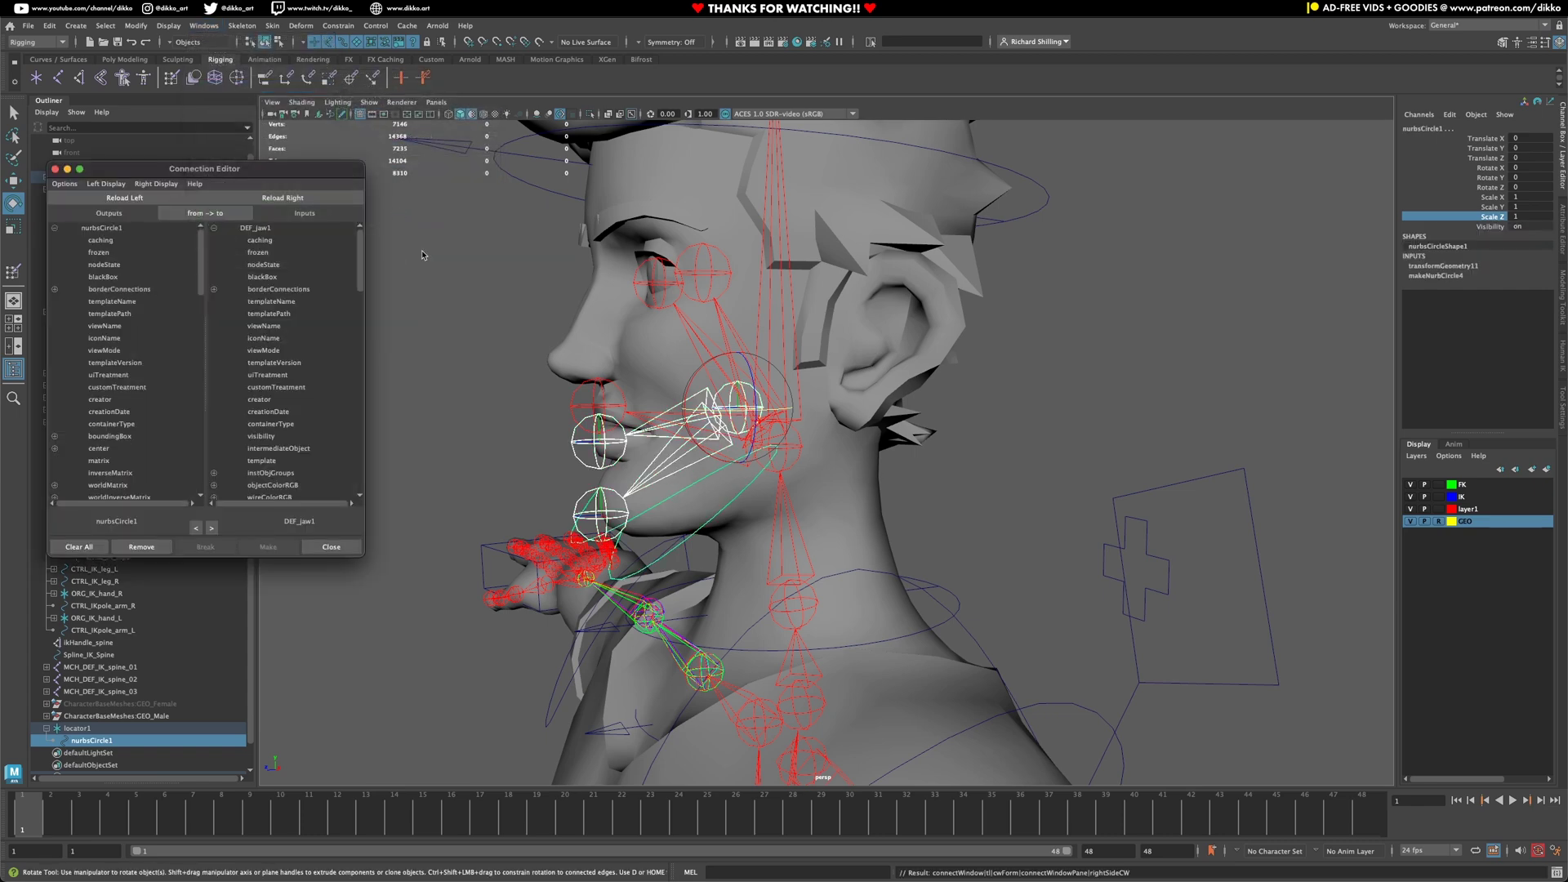
drag(278, 168, 414, 148)
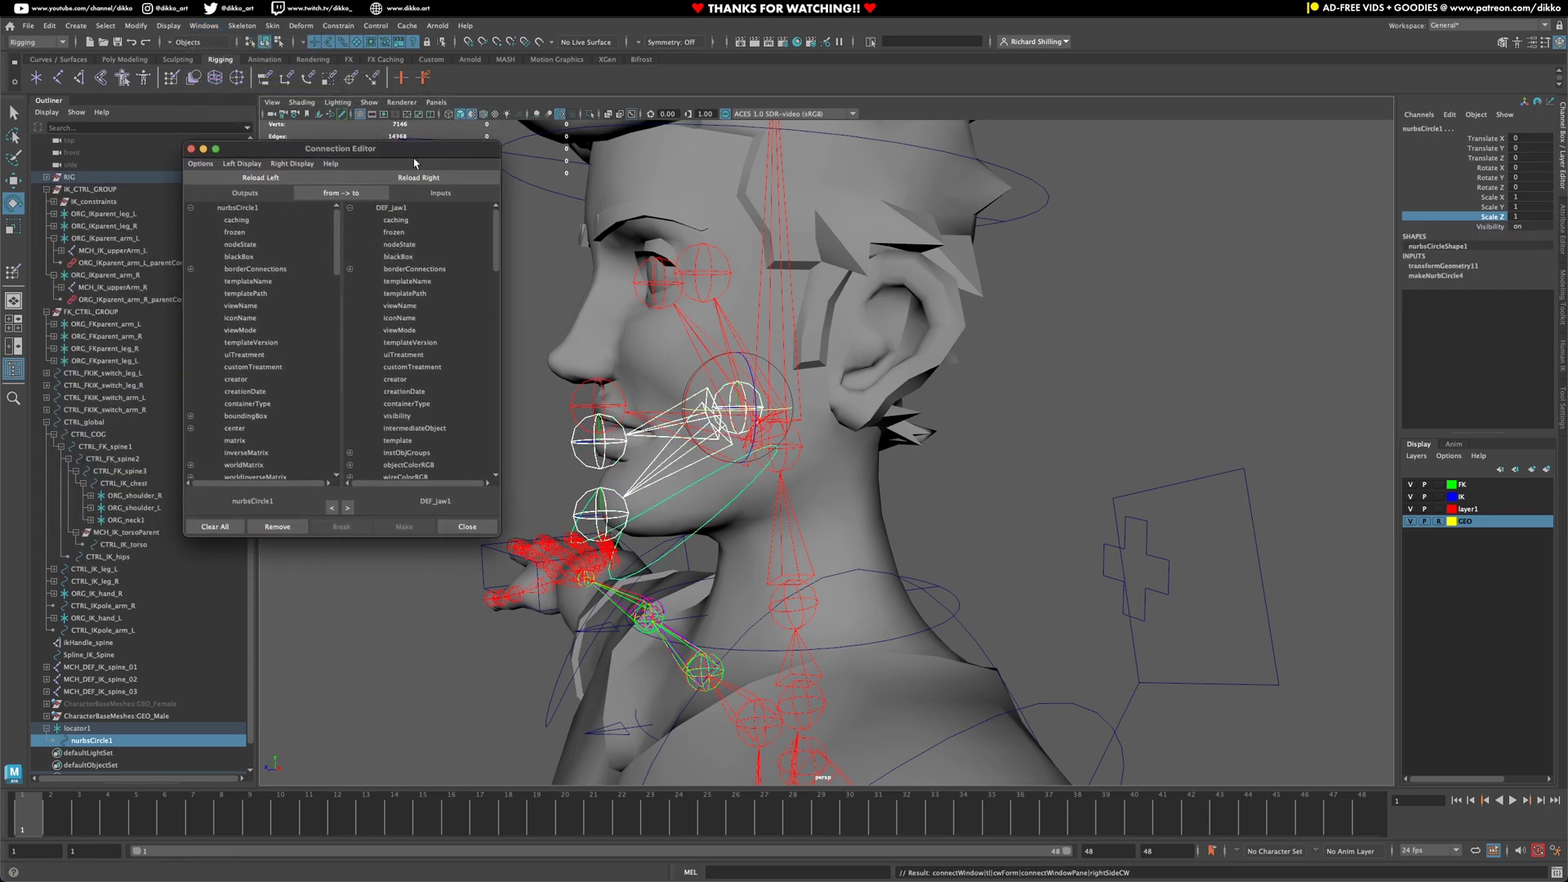
Connect the curve's rotate attribute to the rotate attribute of DEF_jaw1 and close the Connection Editor
scroll(269, 422, down, 10)
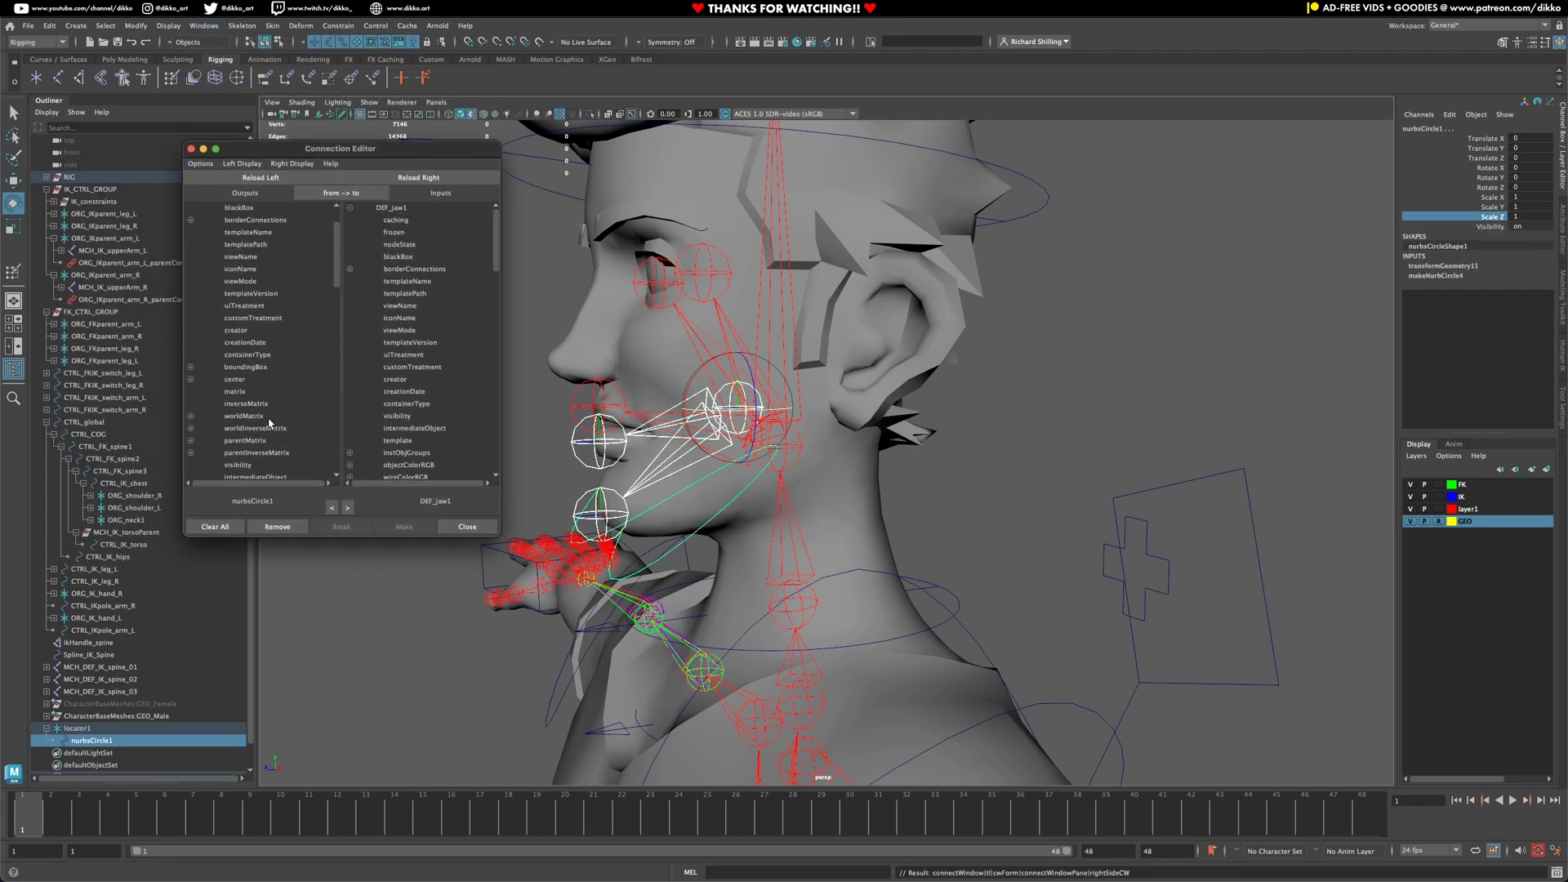
scroll(270, 426, down, 2)
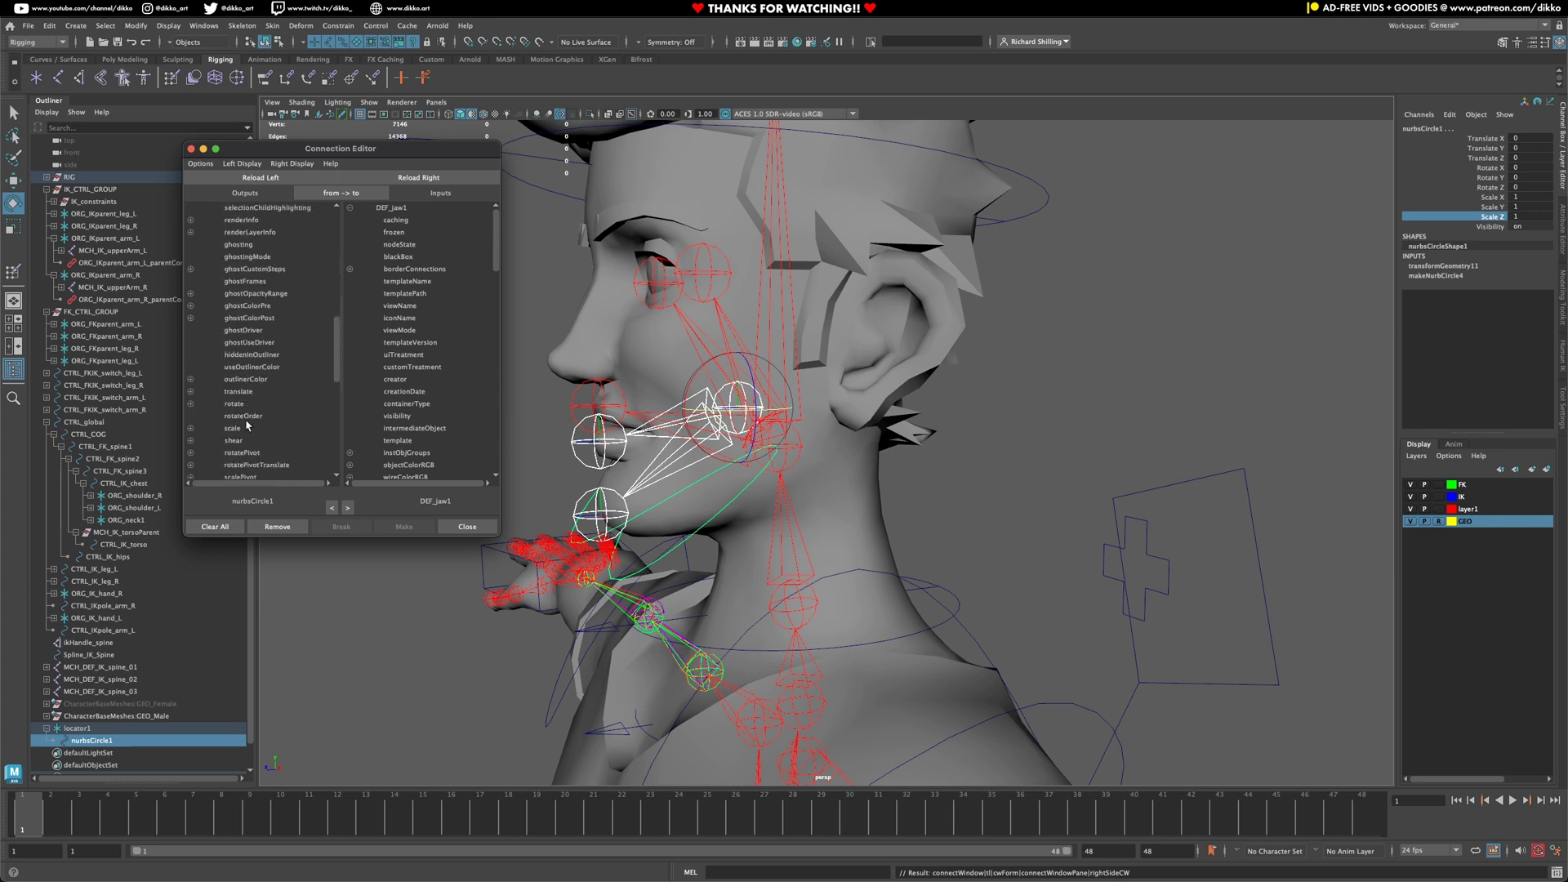
click(235, 403)
scroll(397, 421, down, 8)
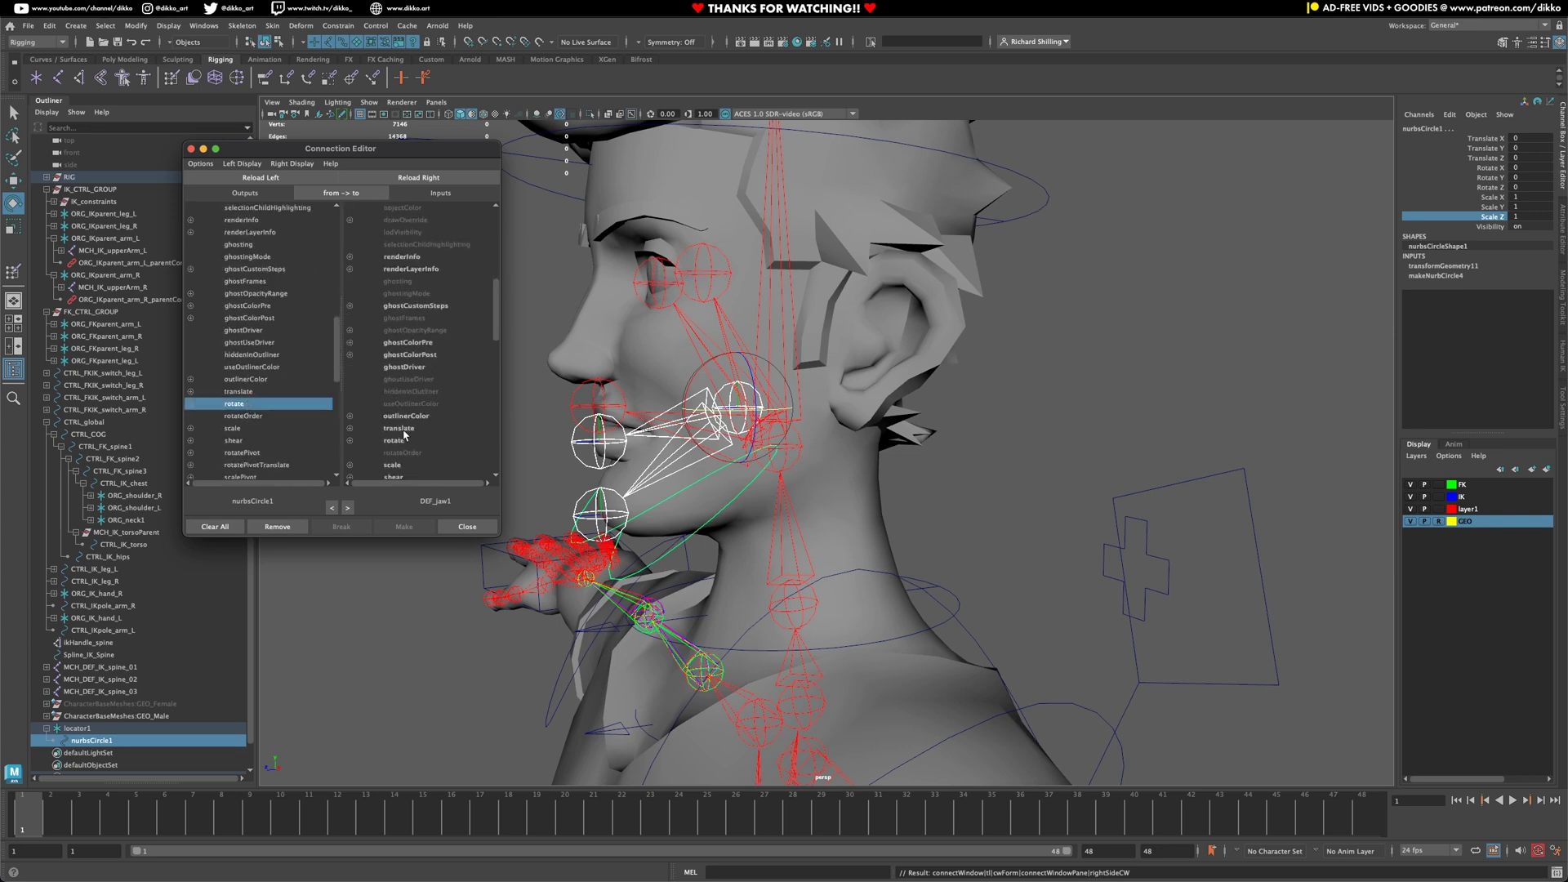
click(395, 440)
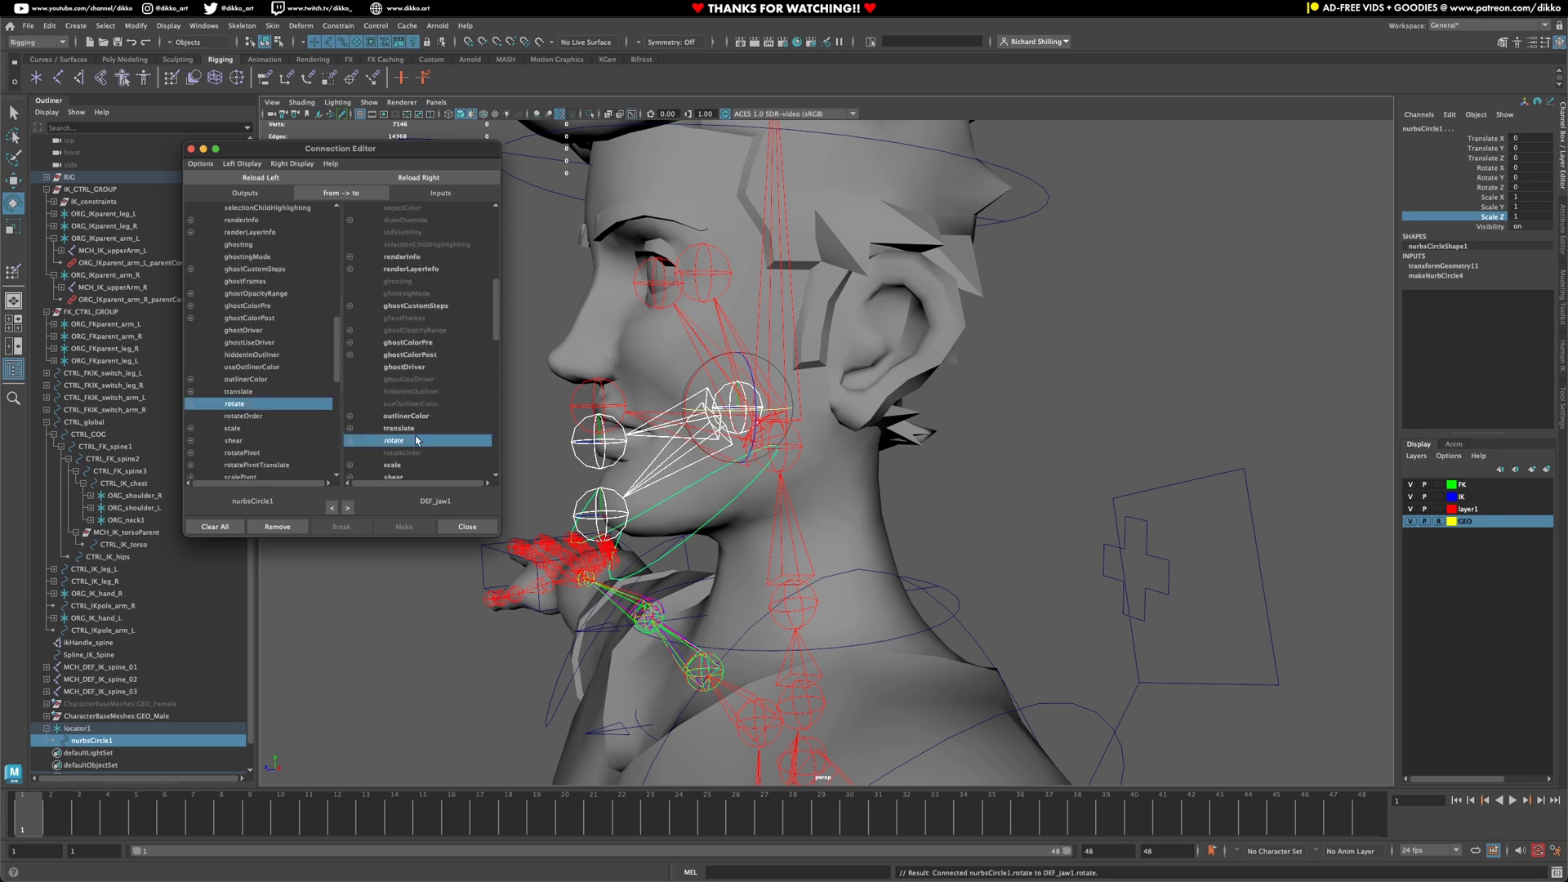
click(193, 149)
Rotate the jaw curve to test the connection and undo the rotation
click(644, 560)
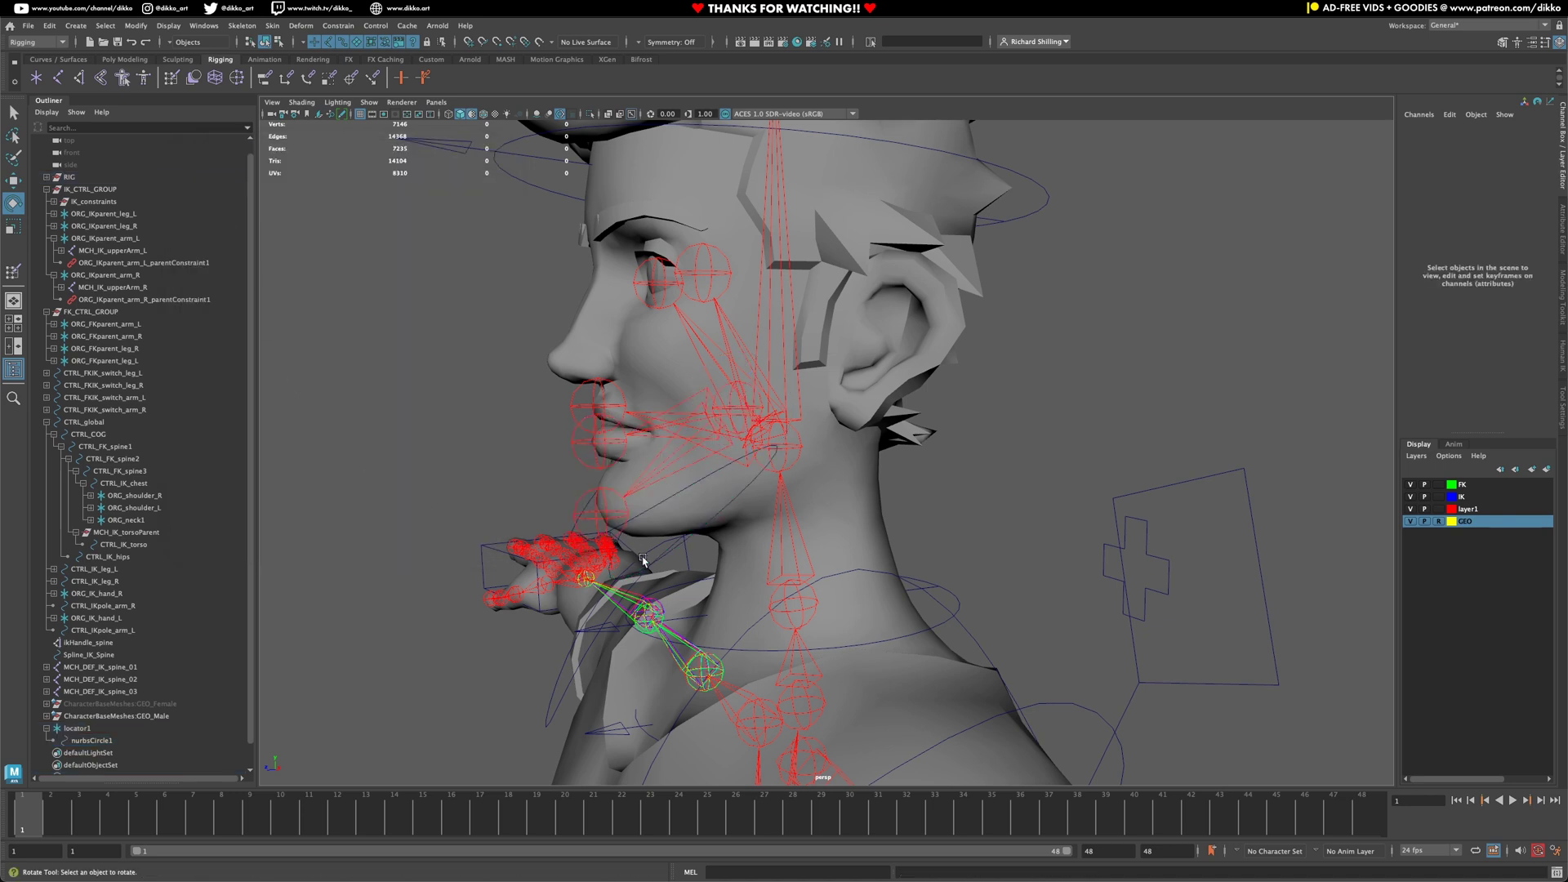
click(697, 535)
drag(696, 396, 729, 421)
key(ctrl+z)
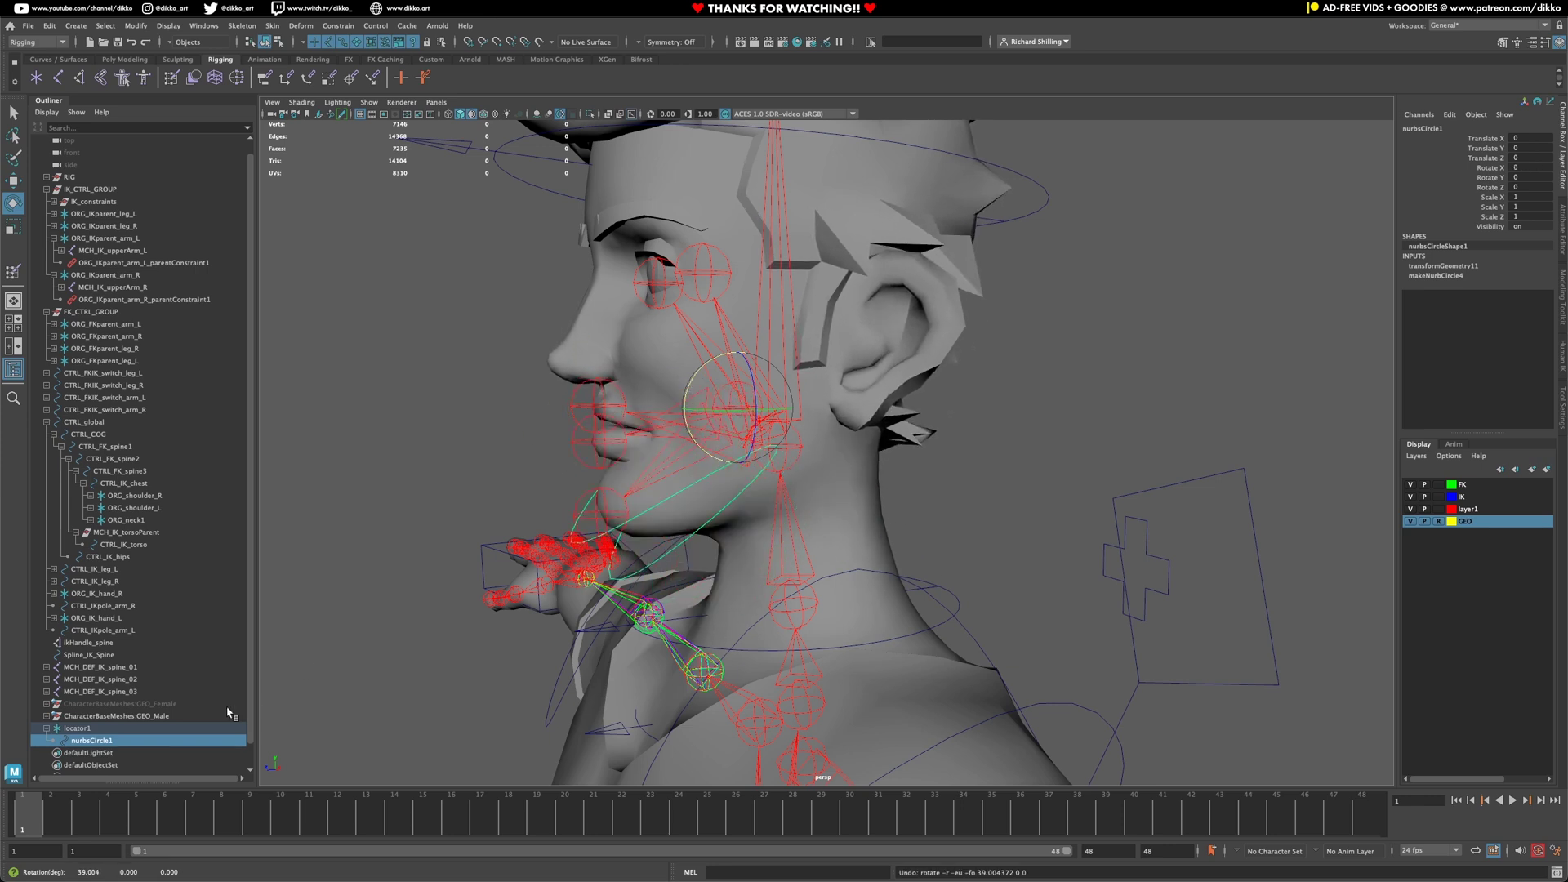
Rename the locator as ORG_jaw and the curve beneath it as CTRL_jaw
click(76, 728)
double_click(82, 728)
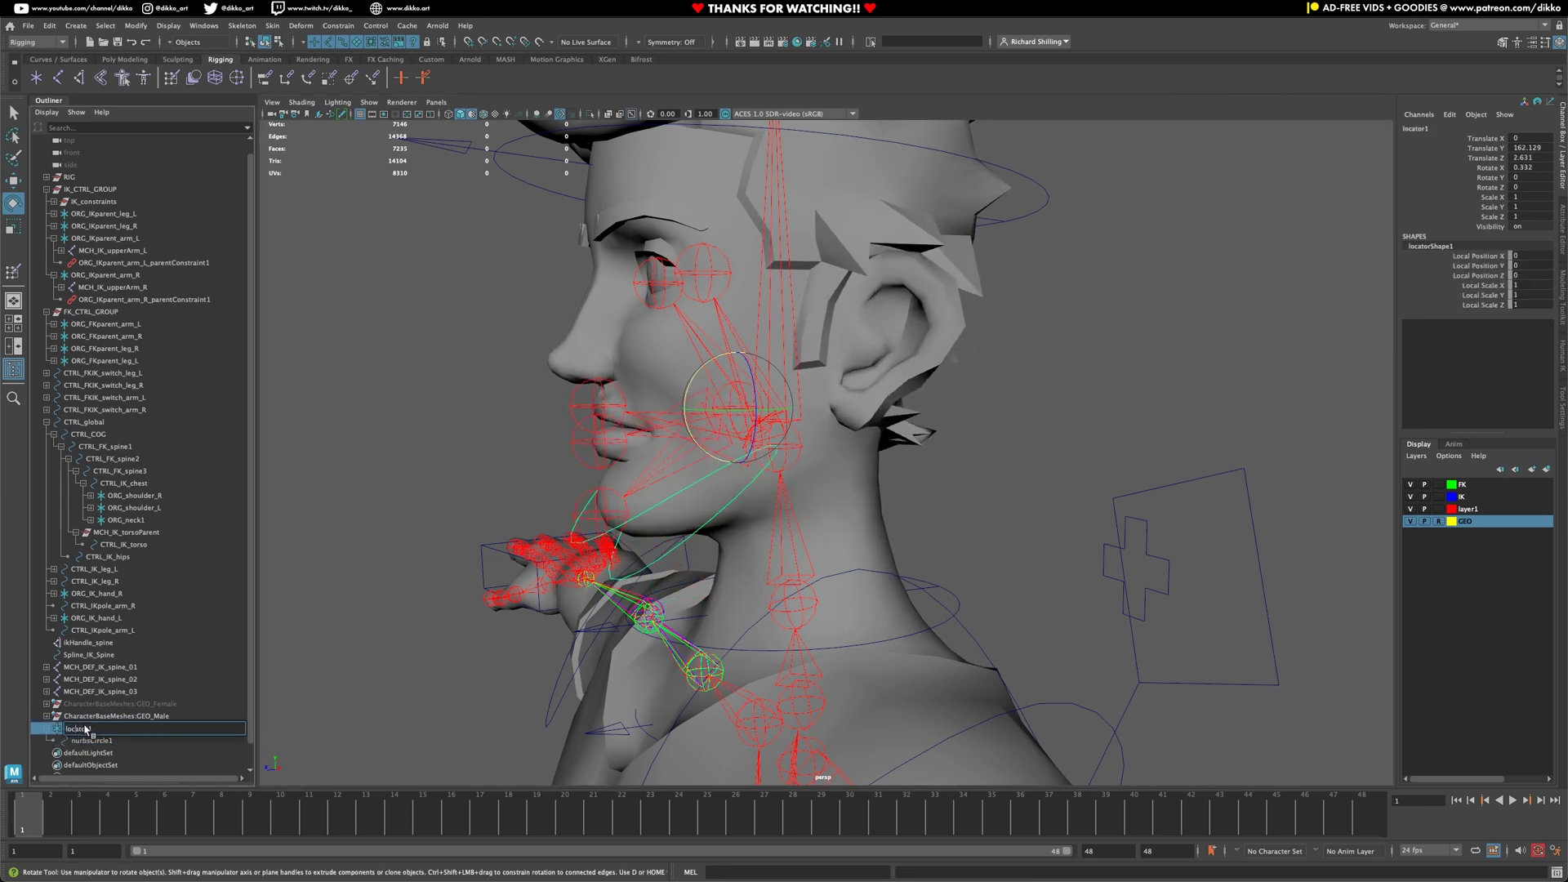
text(ORG_jaw)
key(Return)
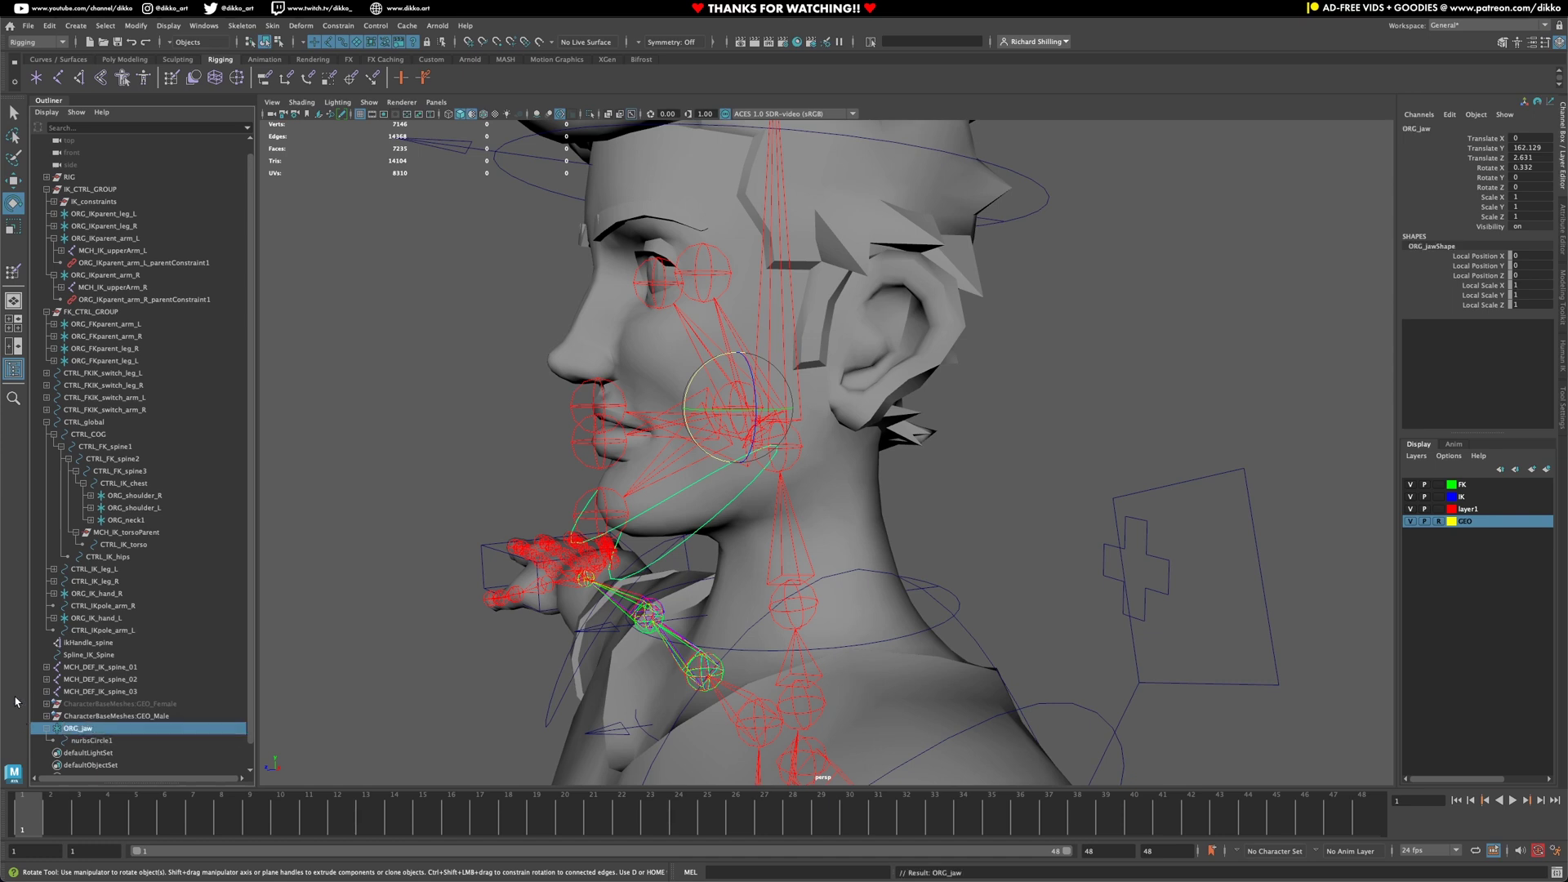
double_click(89, 741)
text(CTRL)
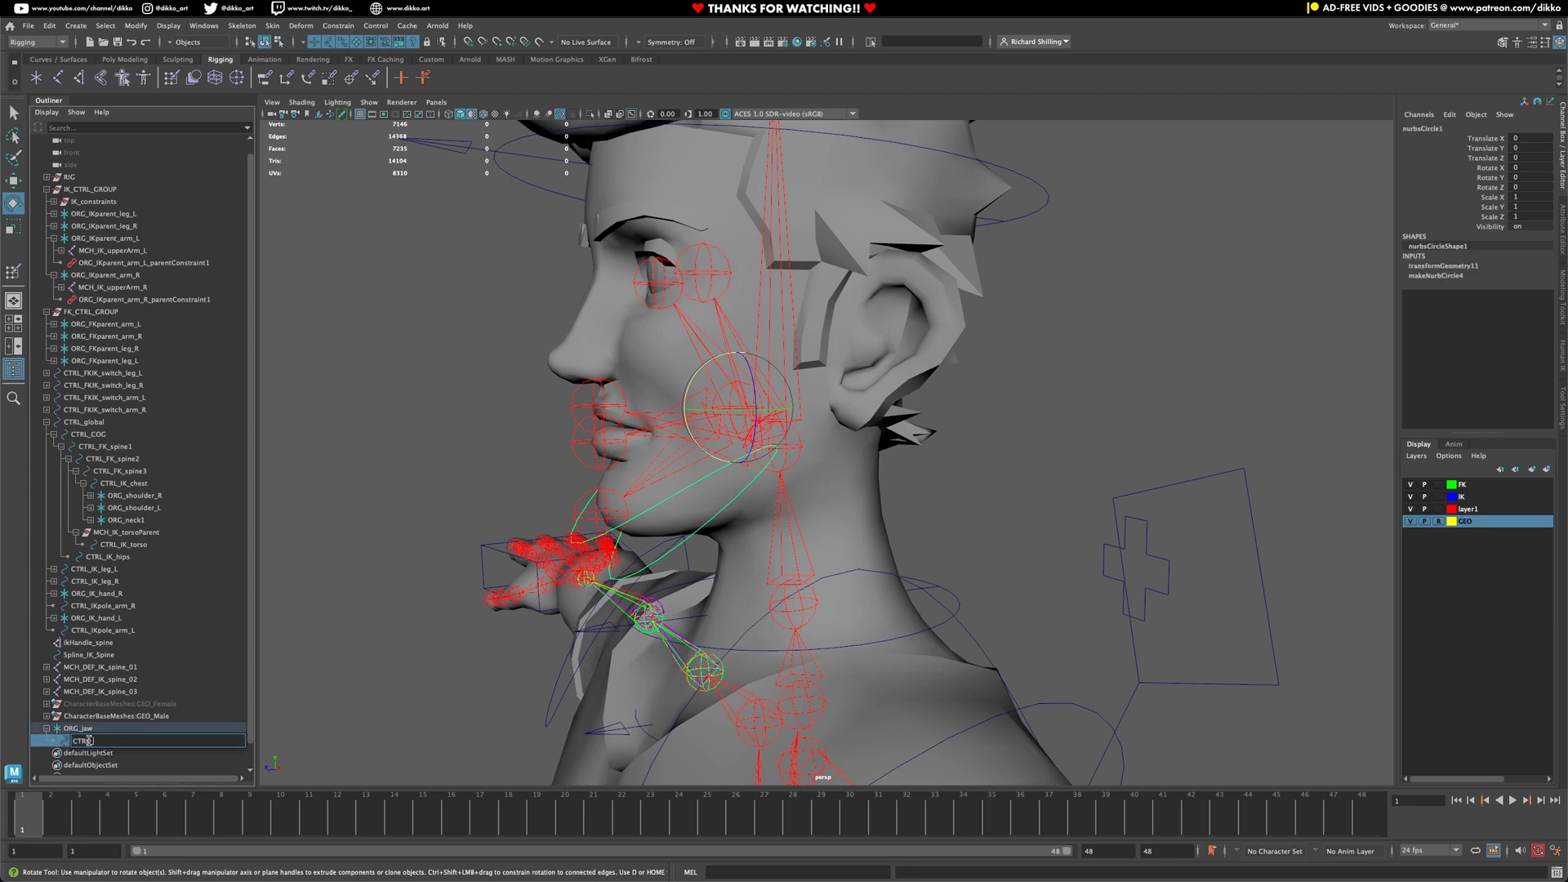
text(_jaw)
key(Return)
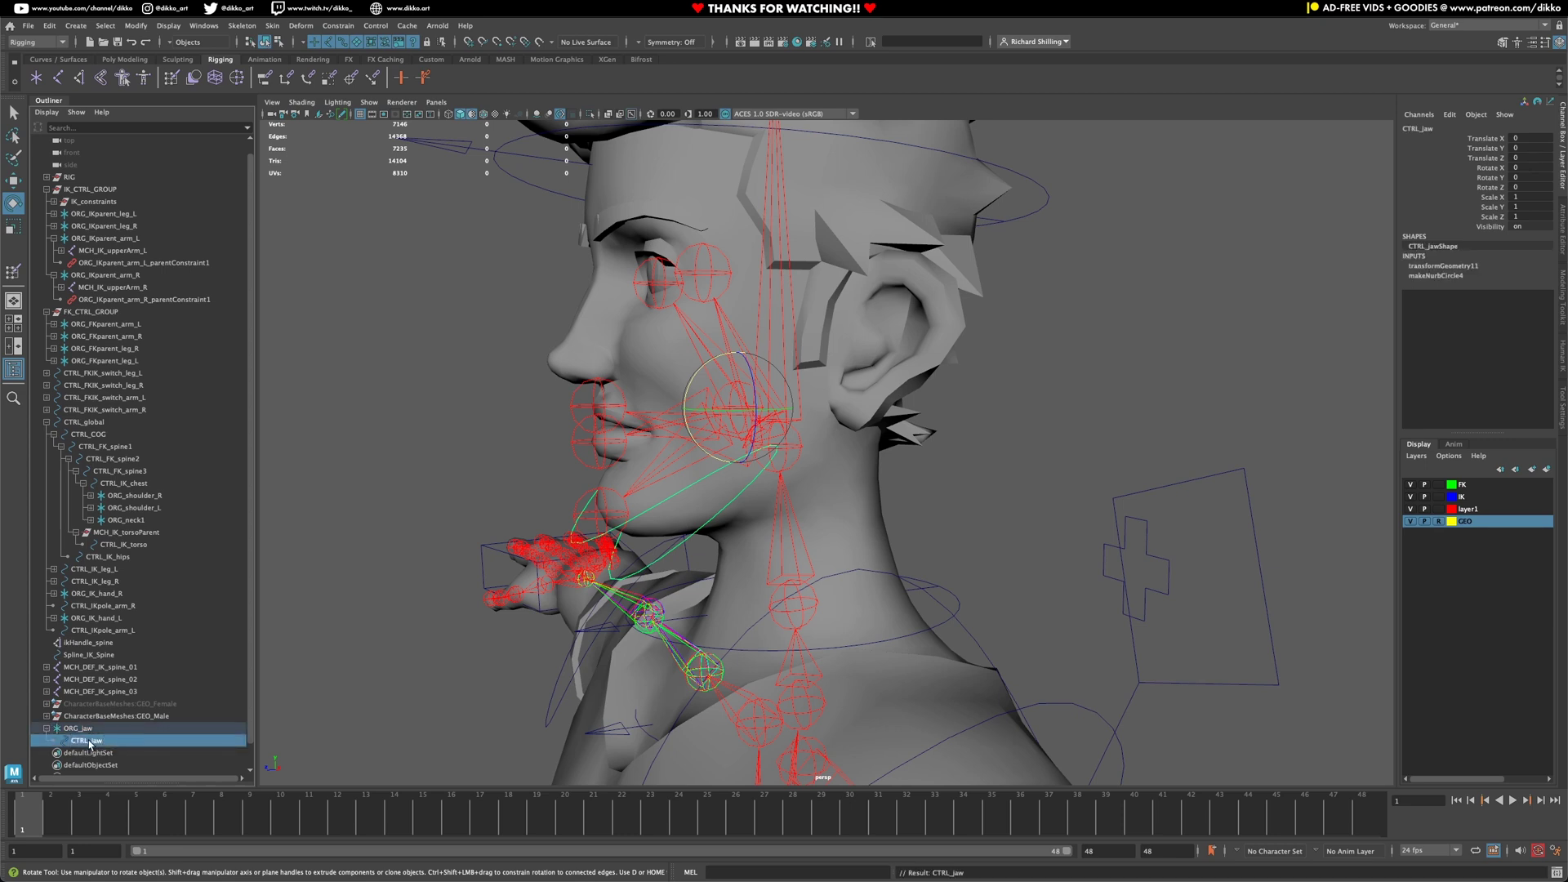
Parent ORG_jaw under the control beneath ORG_Head in the neck hierarchy of CTRL_IK_chest
click(85, 729)
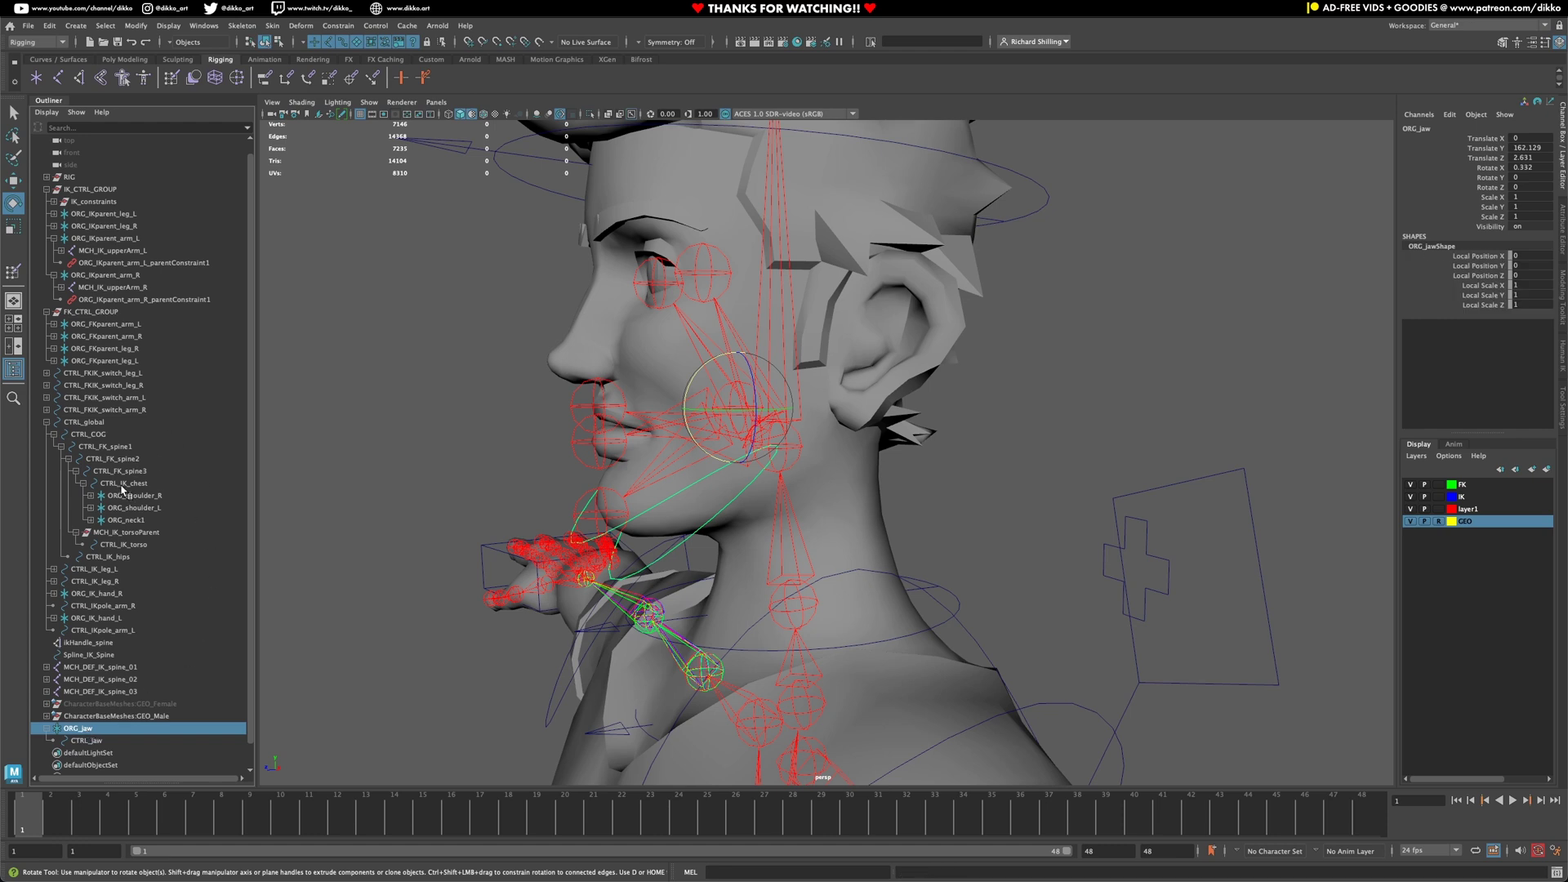
click(91, 519)
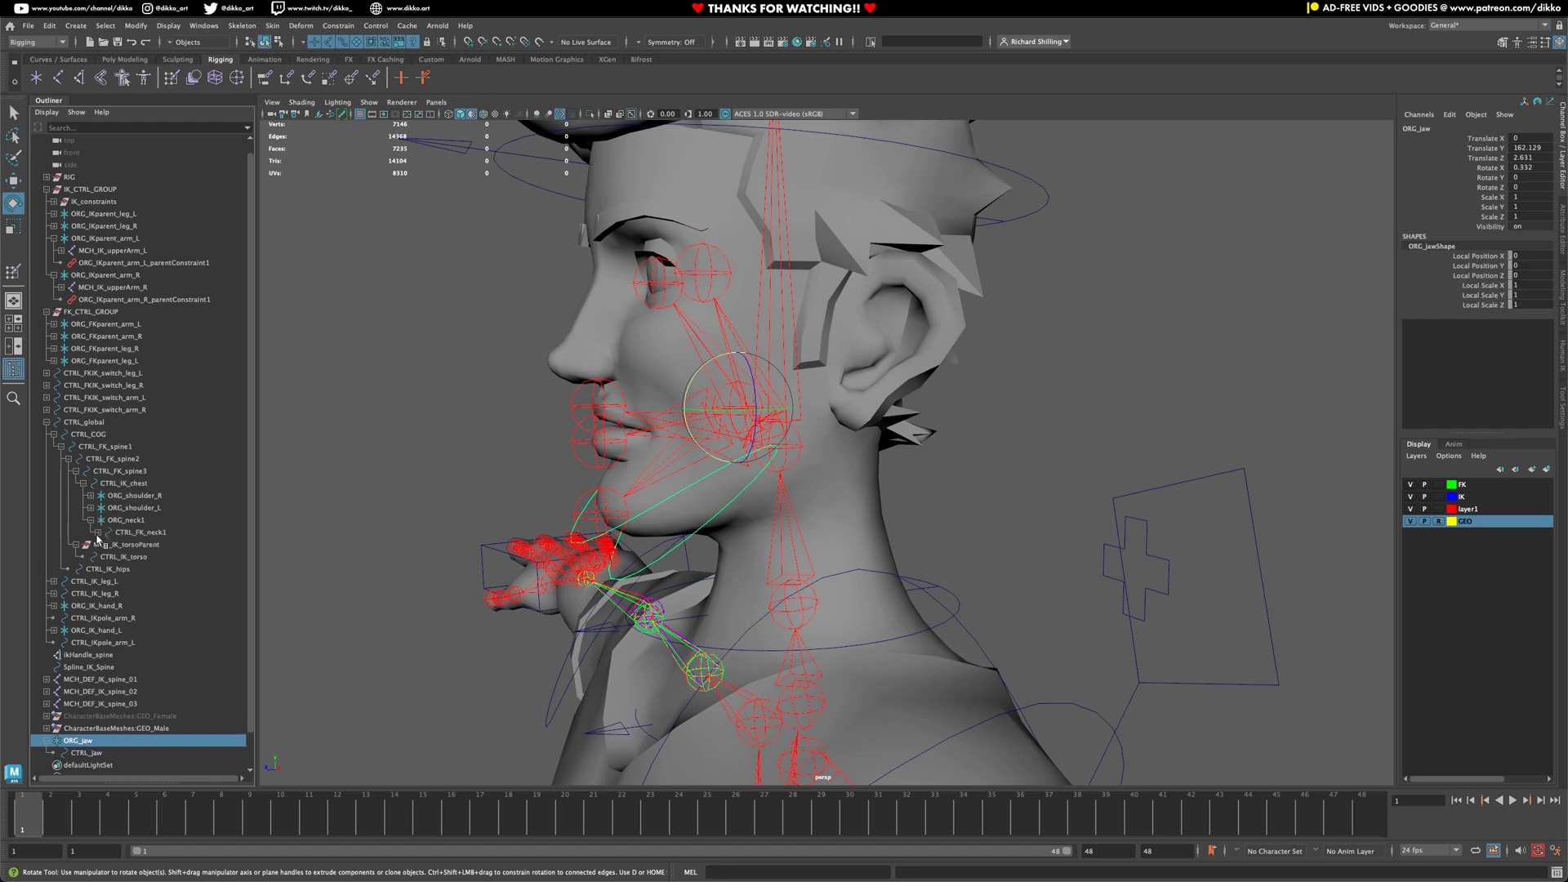
shift+click(97, 533)
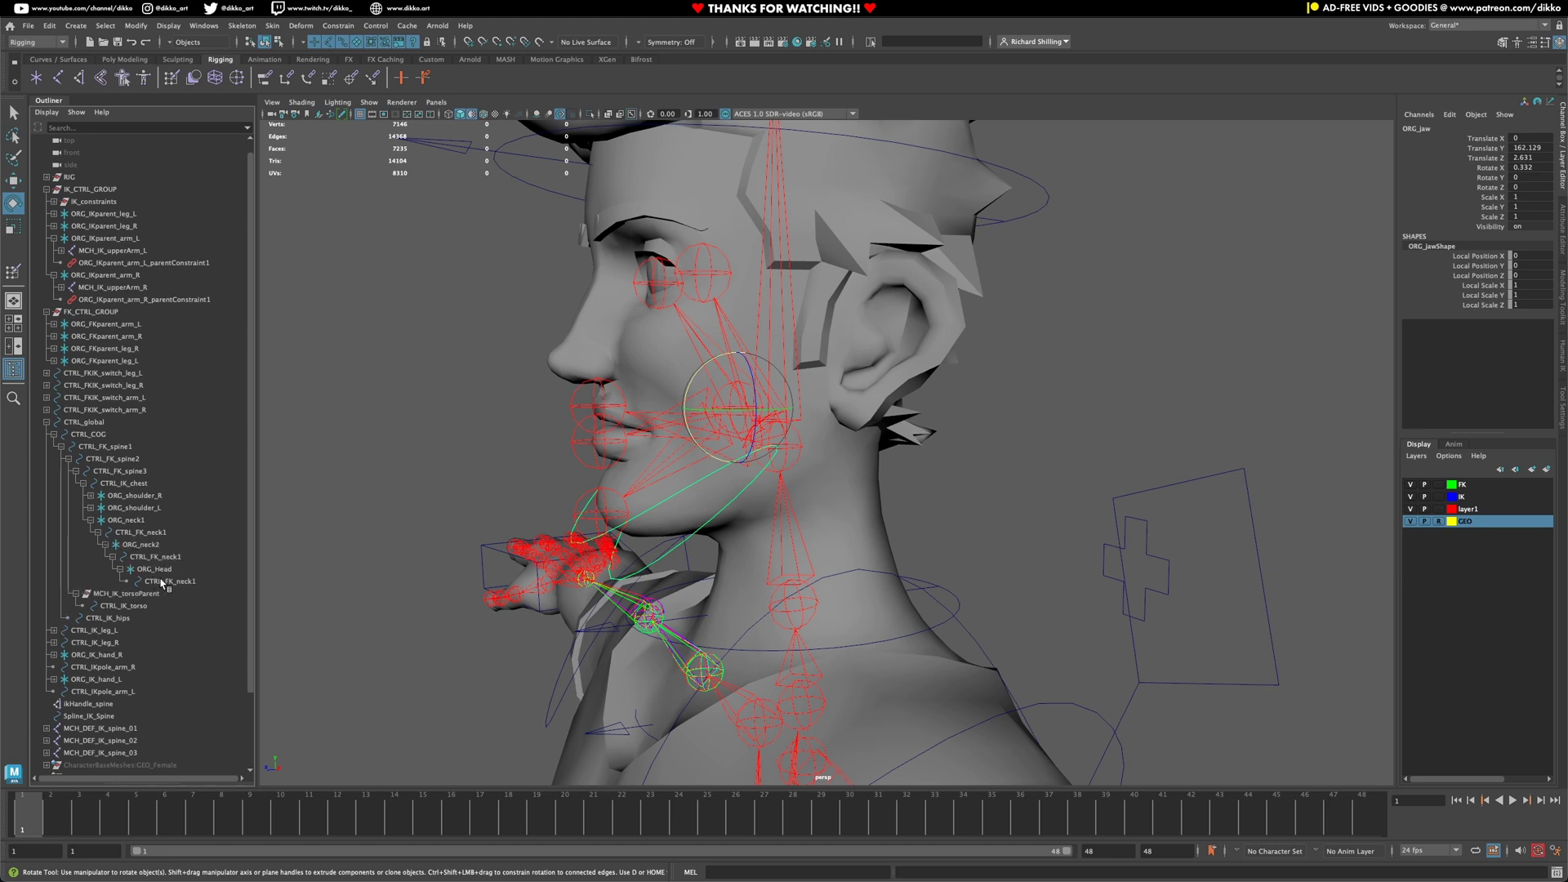
scroll(136, 688, down, 1)
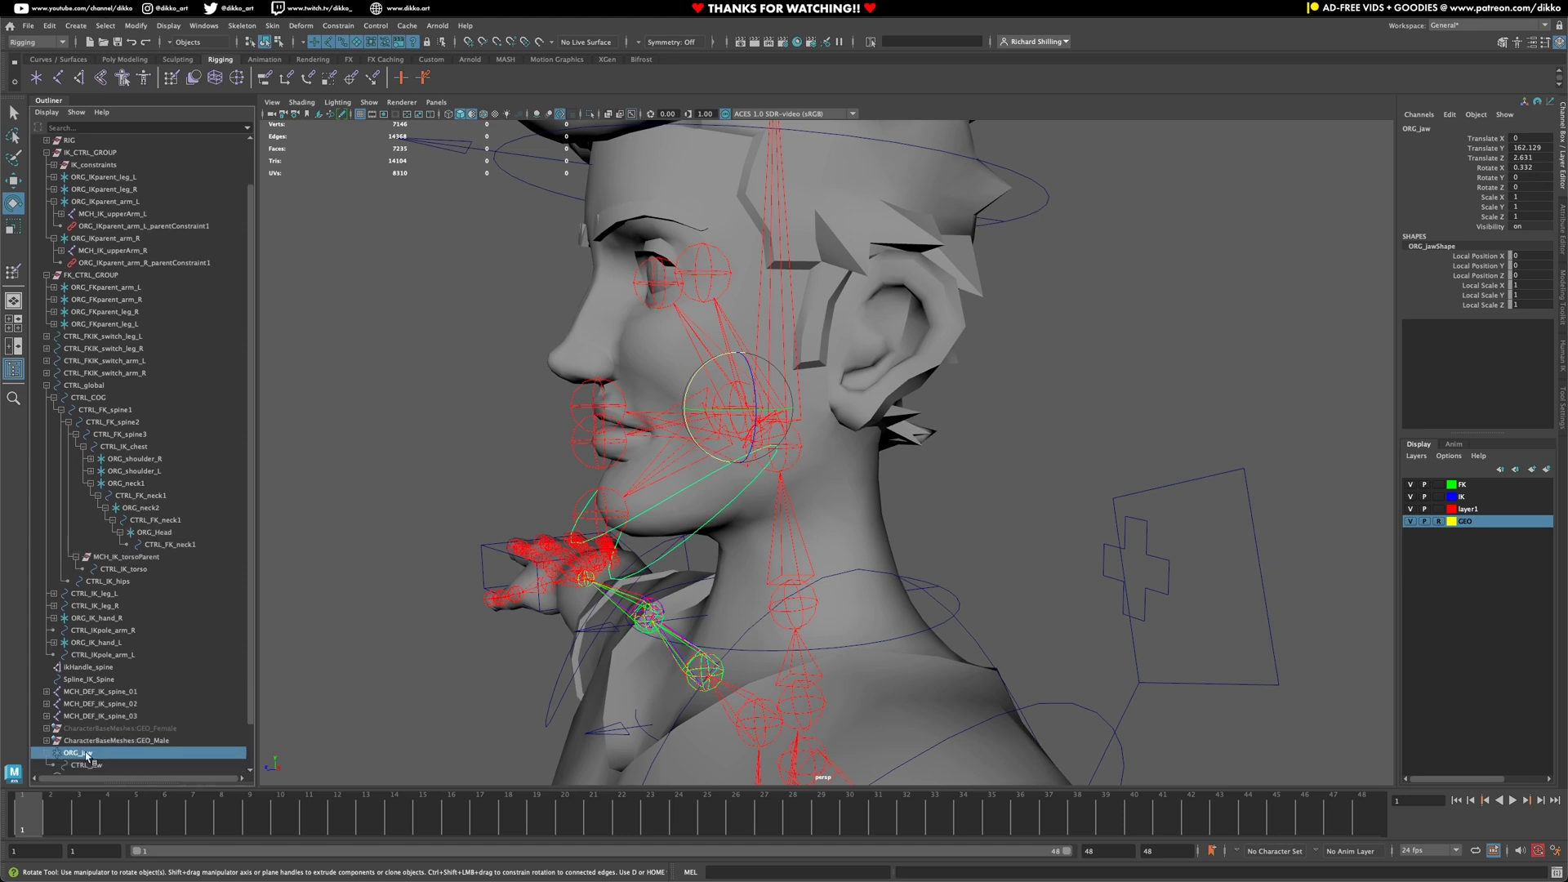
drag(87, 755, 227, 550)
Rename the control directly beneath ORG_Head as CTRL_FK_head and expand ORG_jaw to show its child
click(177, 546)
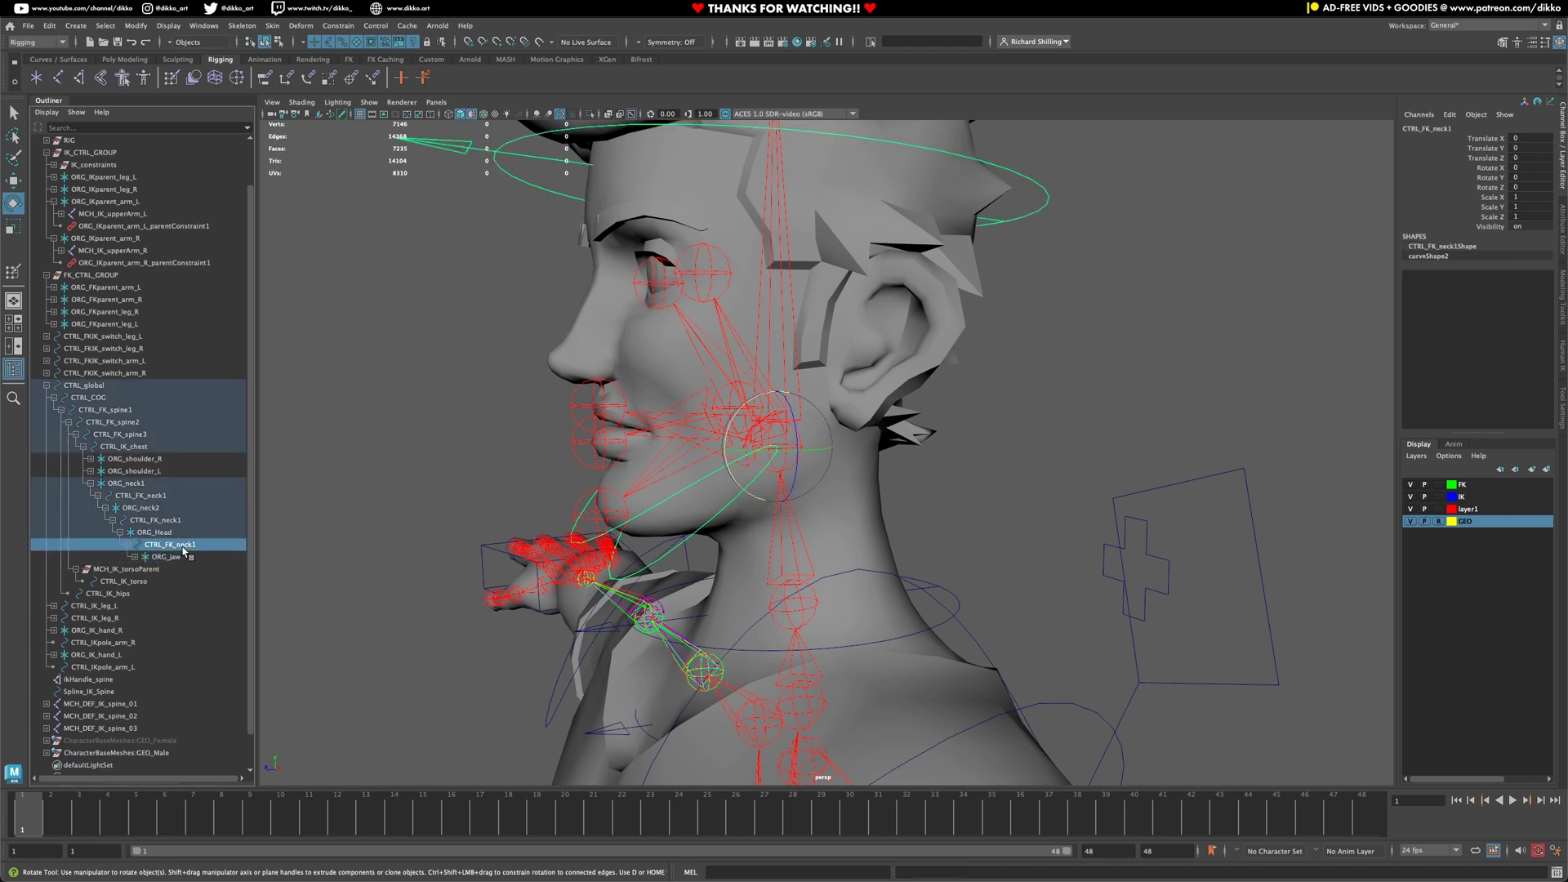
double_click(184, 548)
drag(178, 547, 221, 570)
text(head)
key(Return)
click(135, 557)
Frame the character from the front and save the scene
scroll(494, 530, down, 10)
alt+drag(497, 530, 826, 602)
alt+middle_drag(871, 593, 833, 514)
key(ctrl+s)
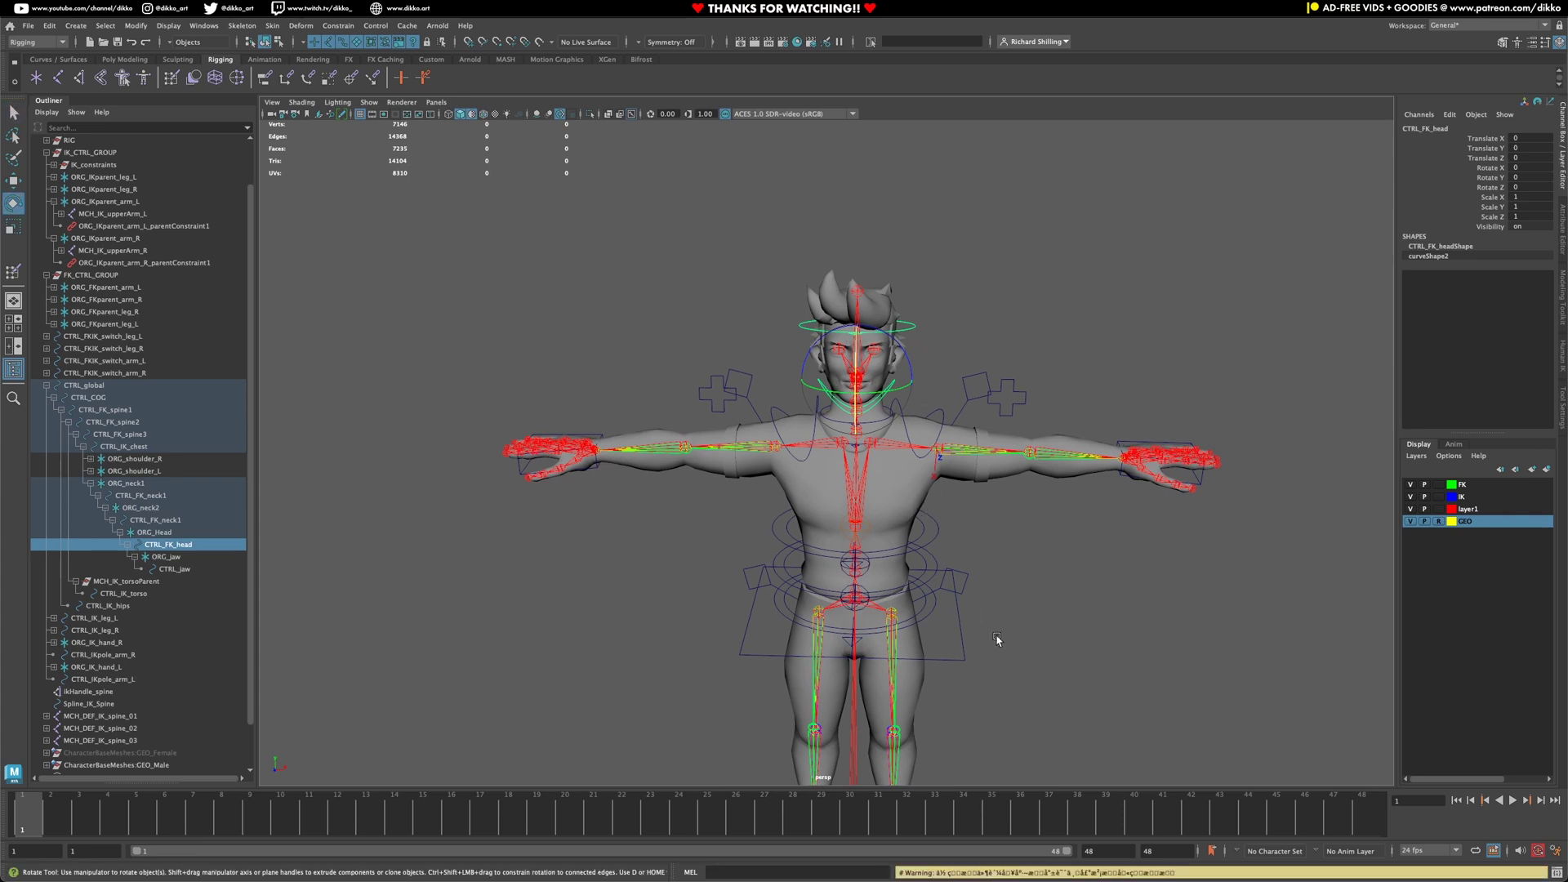
Move CTRL_COG downward to test how the body, arms and legs follow
click(963, 639)
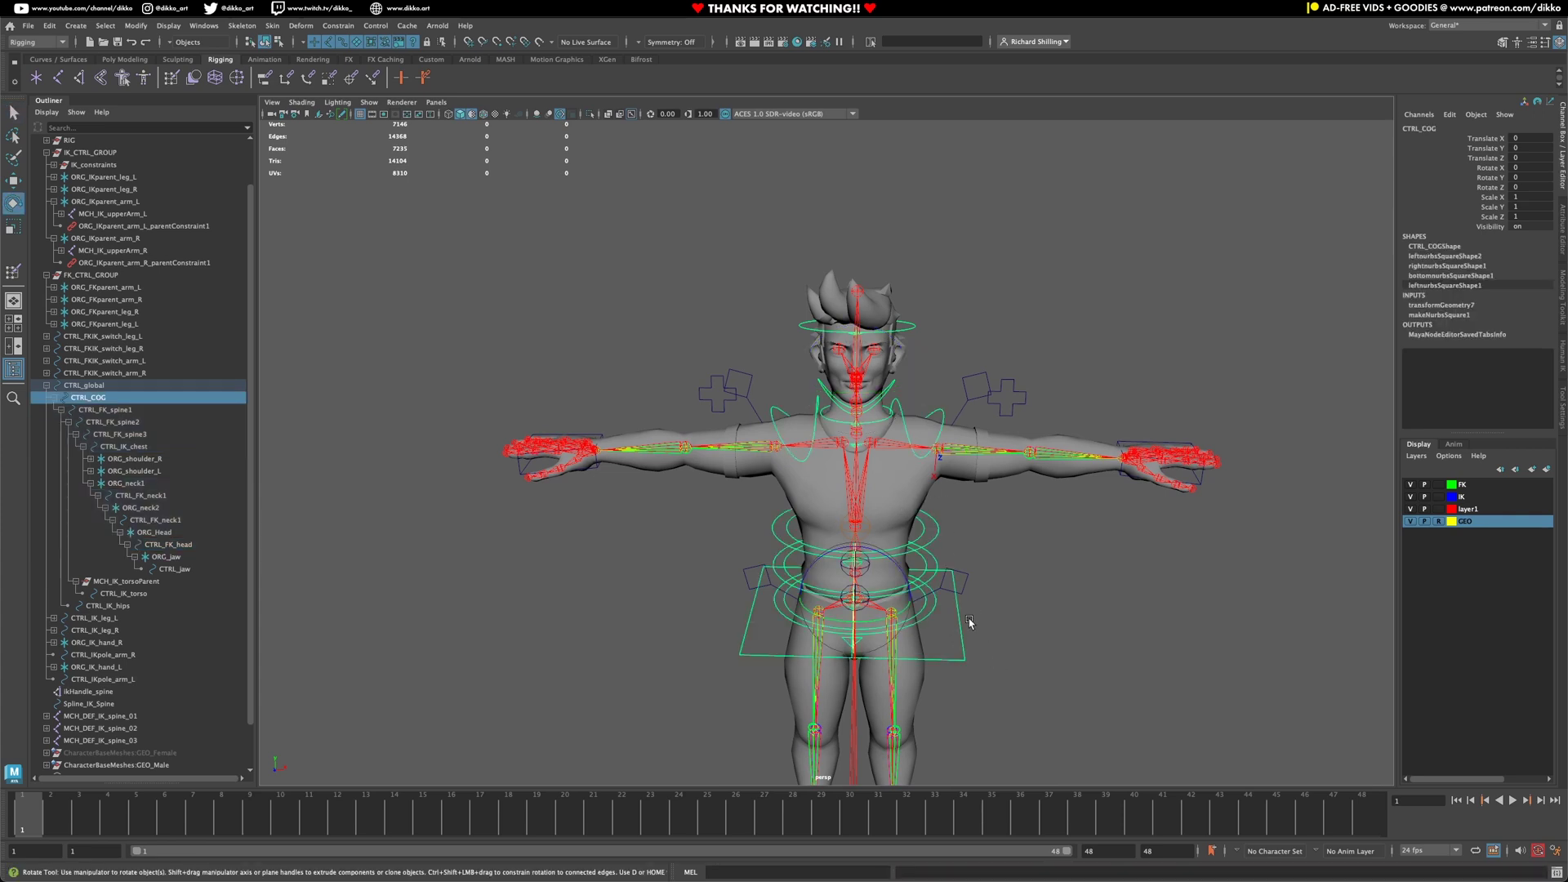
click(13, 181)
drag(856, 601, 924, 406)
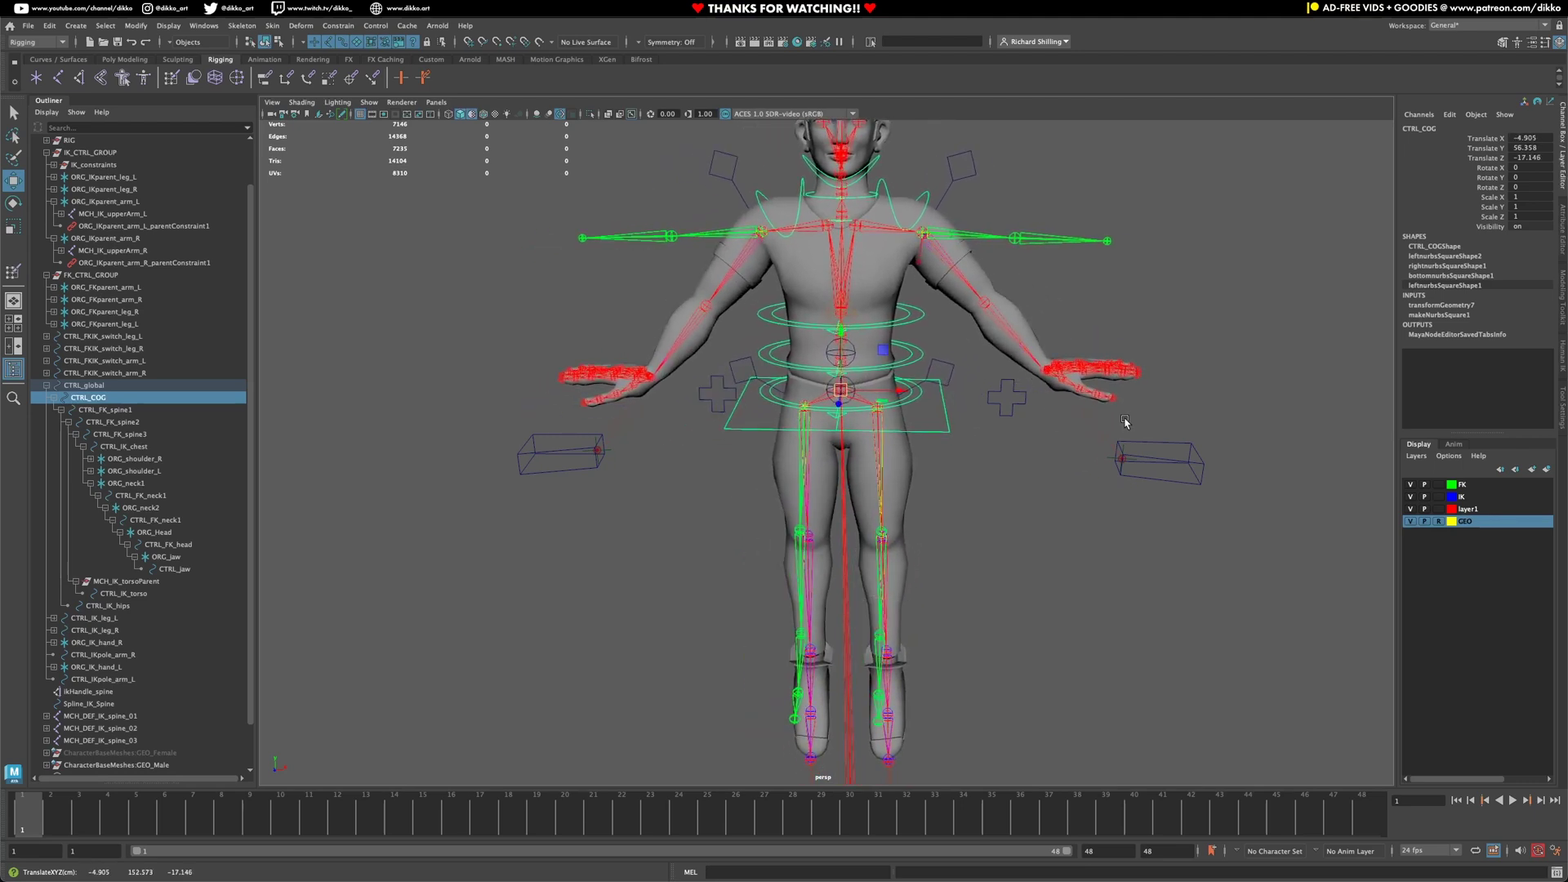
Test the left hand by rotating CTRL_IK_hand_L about -39 degrees in Z and moving it toward the body
click(1162, 445)
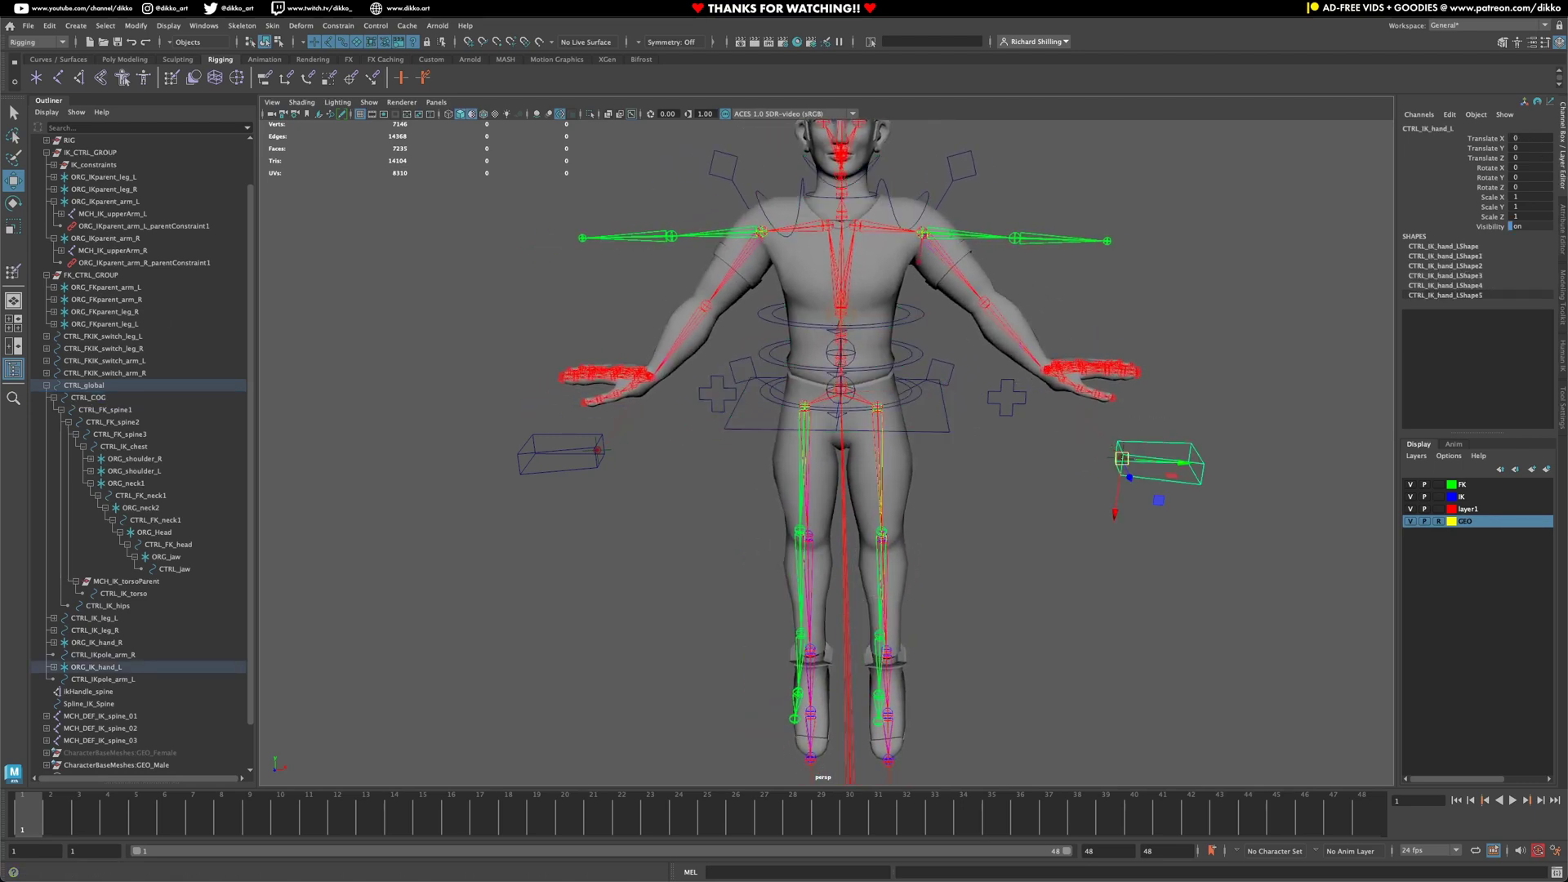
click(13, 205)
drag(1074, 432, 1093, 397)
click(13, 180)
drag(1126, 459, 967, 458)
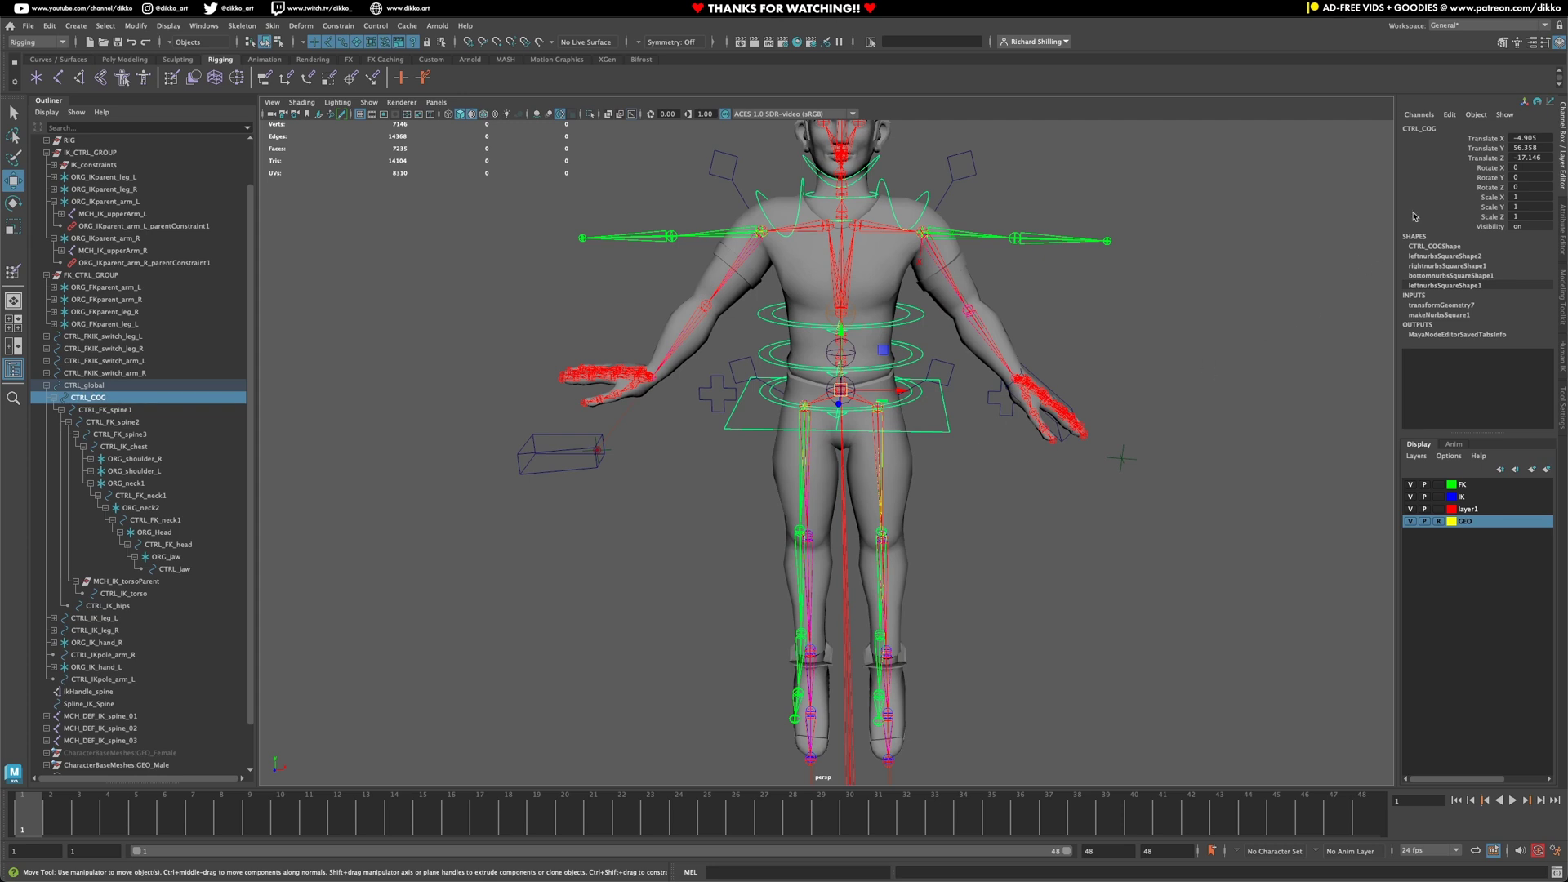
Reset Translate X, Y and Z of CTRL_COG to 0
drag(1513, 138, 1523, 156)
text(0)
key(Return)
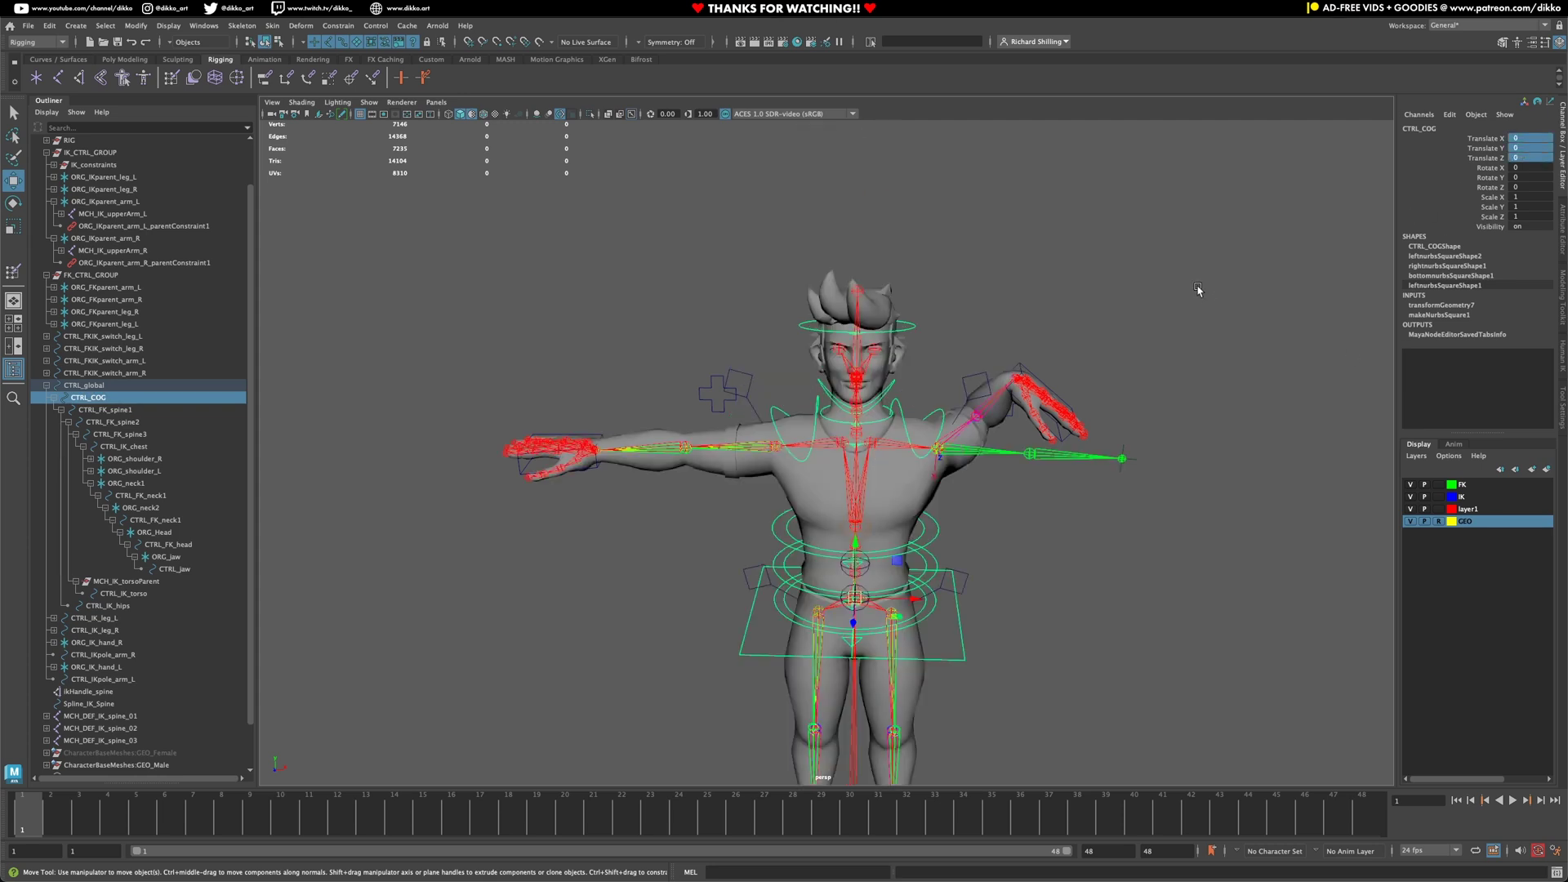
Reset all translate and rotate values of CTRL_IK_hand_L to 0
click(1019, 360)
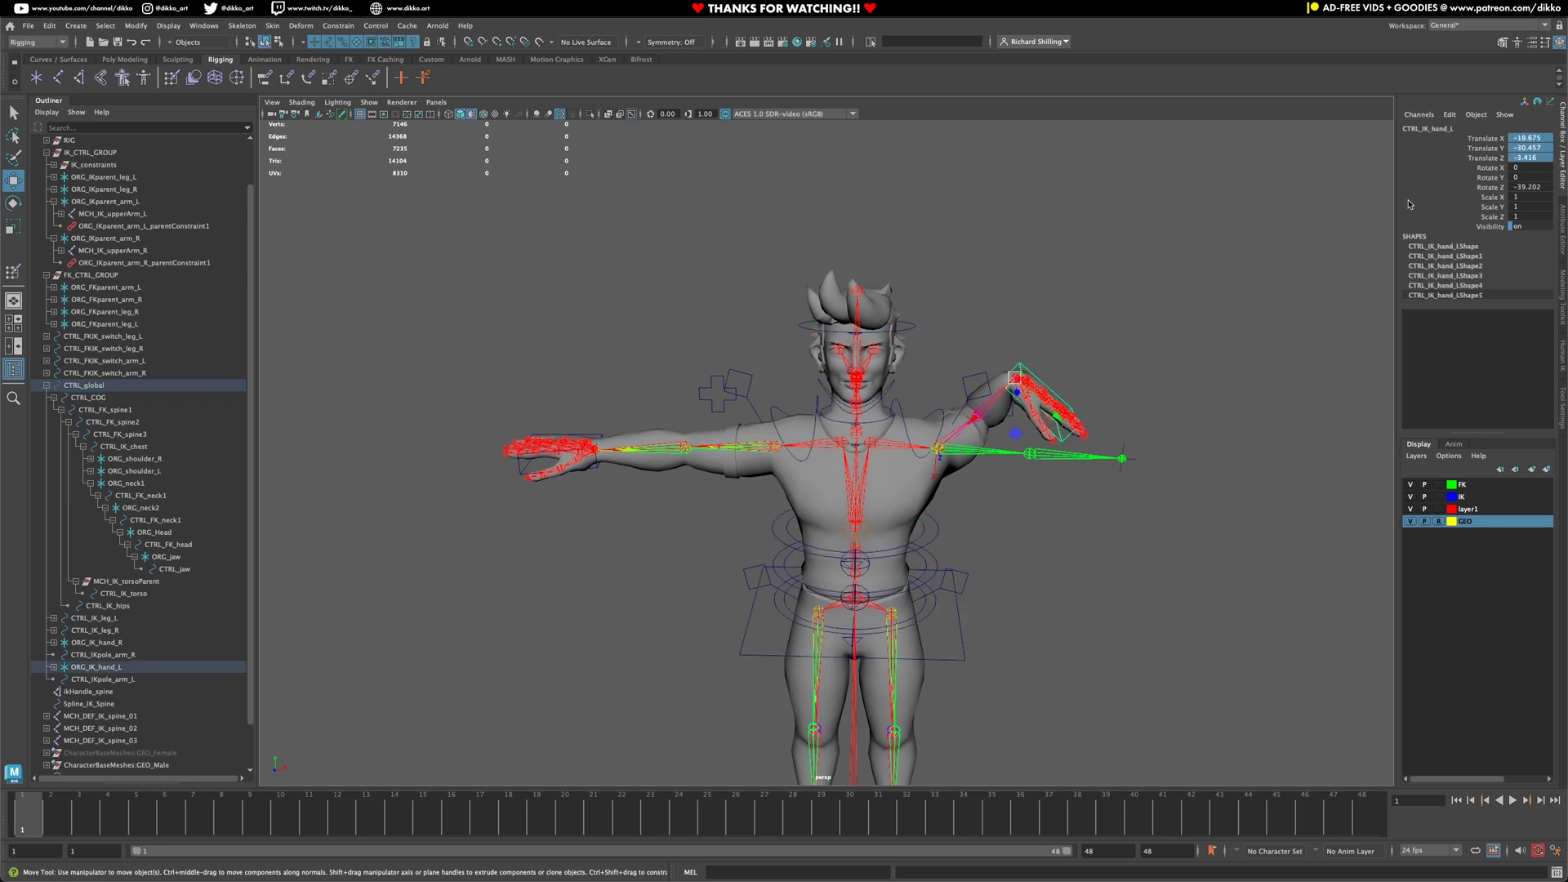
key(e)
drag(1518, 139, 1525, 184)
text(0)
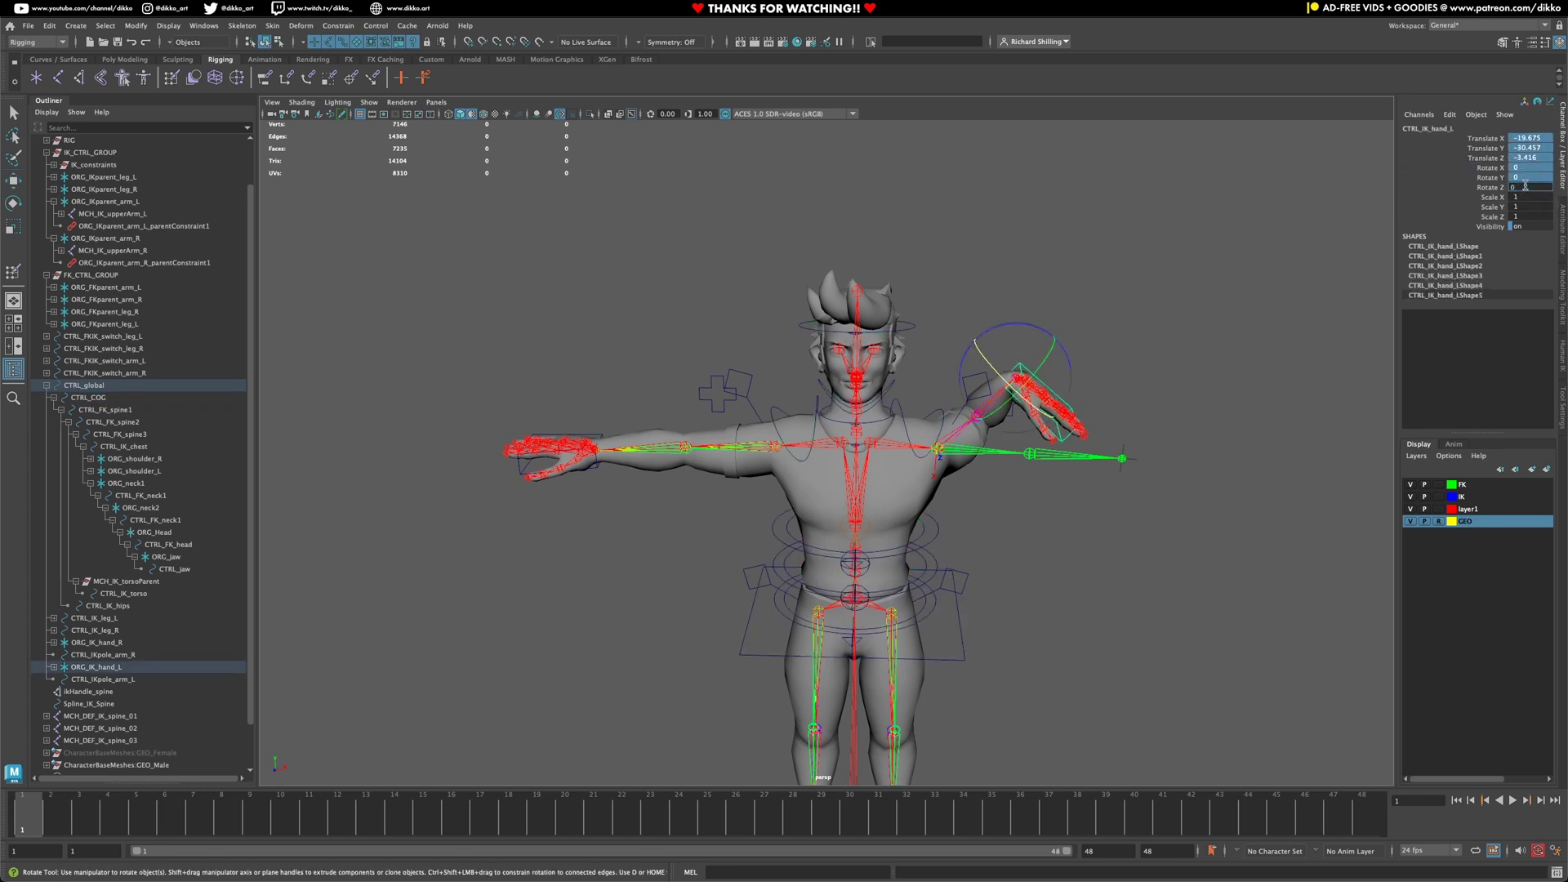
key(Return)
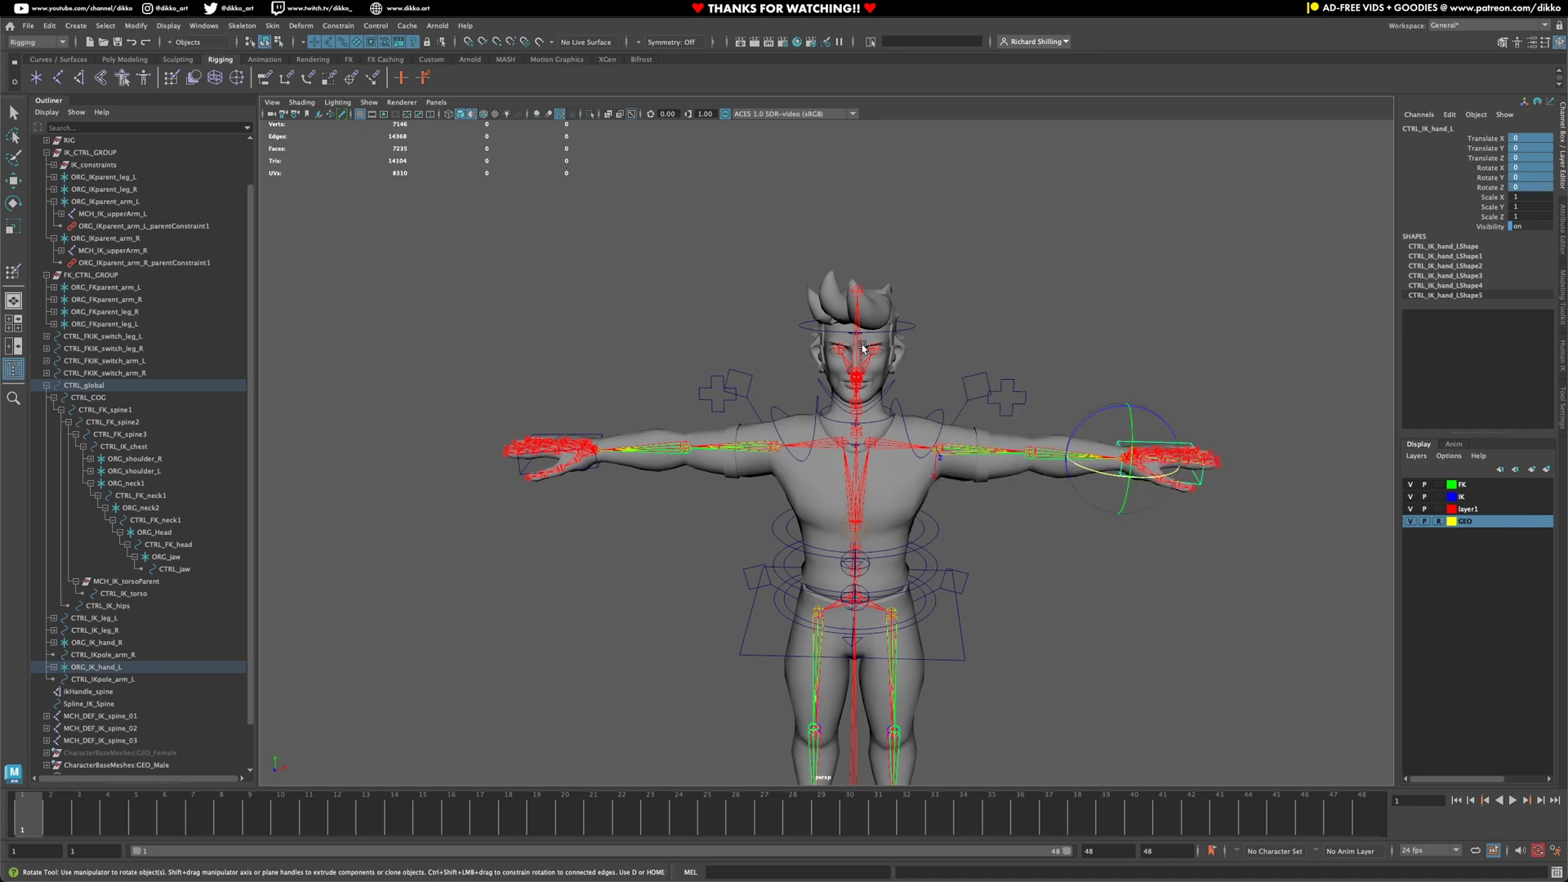
Examine the head controls up close and the complete rig from several angles
alt+drag(835, 370, 727, 397)
scroll(776, 382, up, 3)
alt+middle_drag(767, 337, 762, 451)
scroll(761, 451, up, 5)
alt+drag(762, 451, 956, 464)
scroll(897, 503, down, 5)
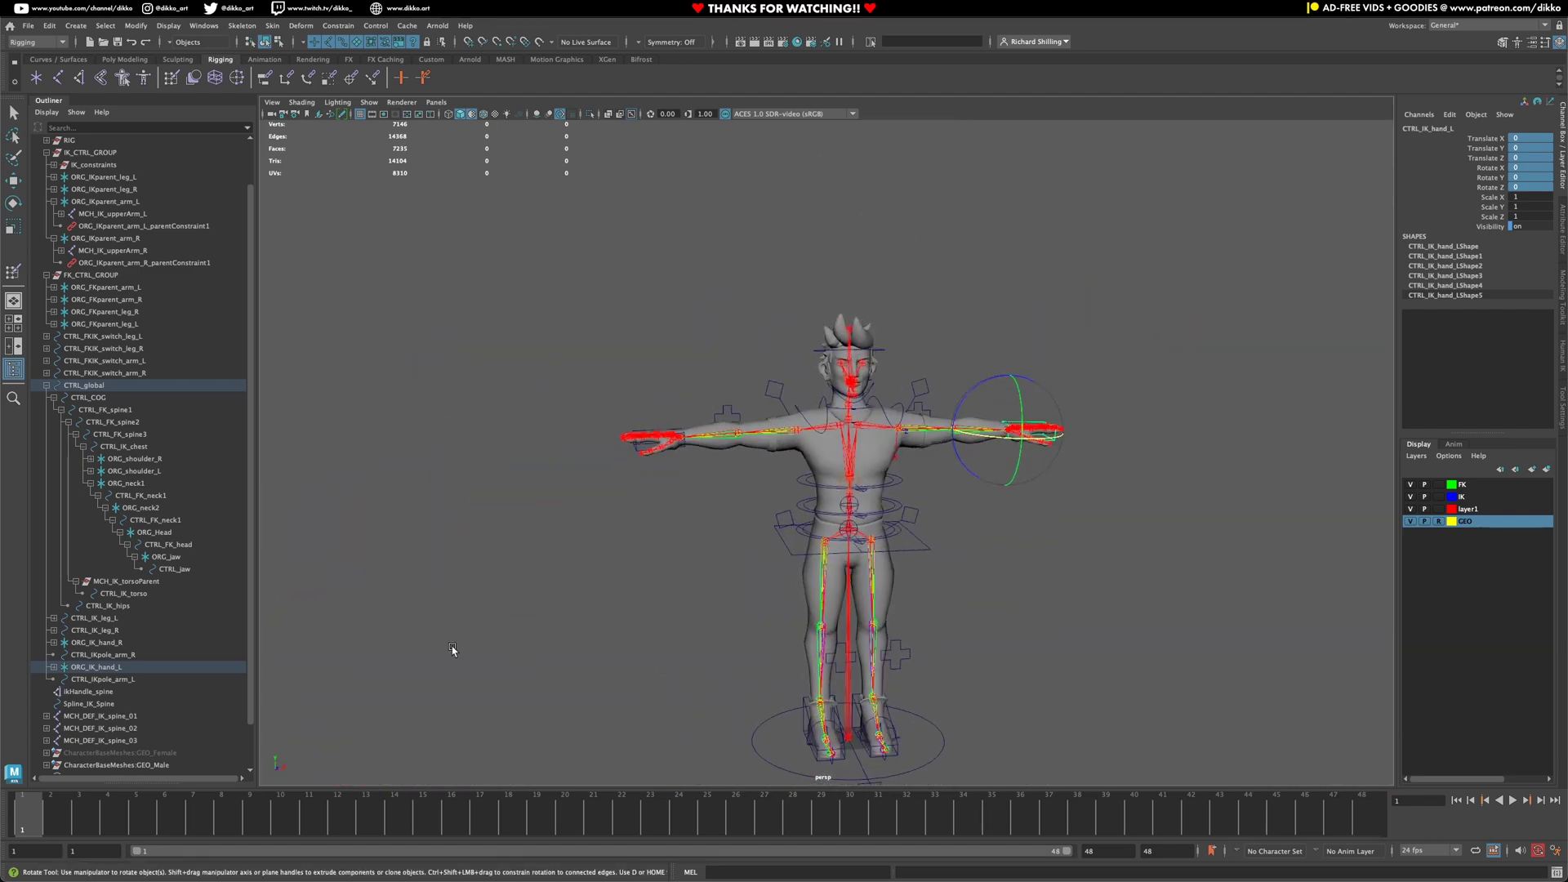
alt+drag(937, 392, 911, 618)
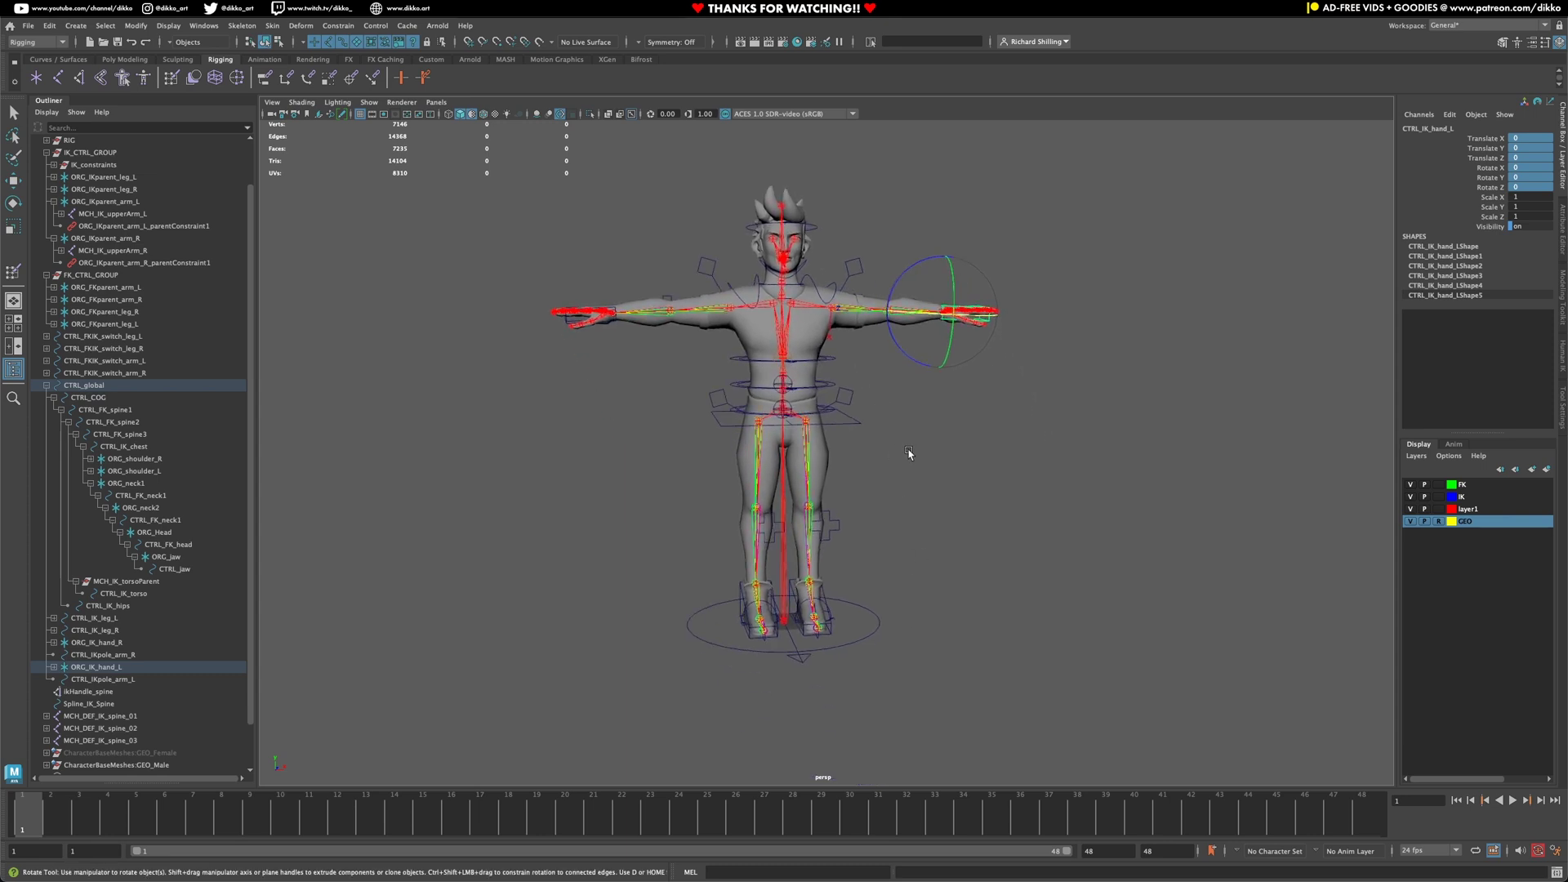